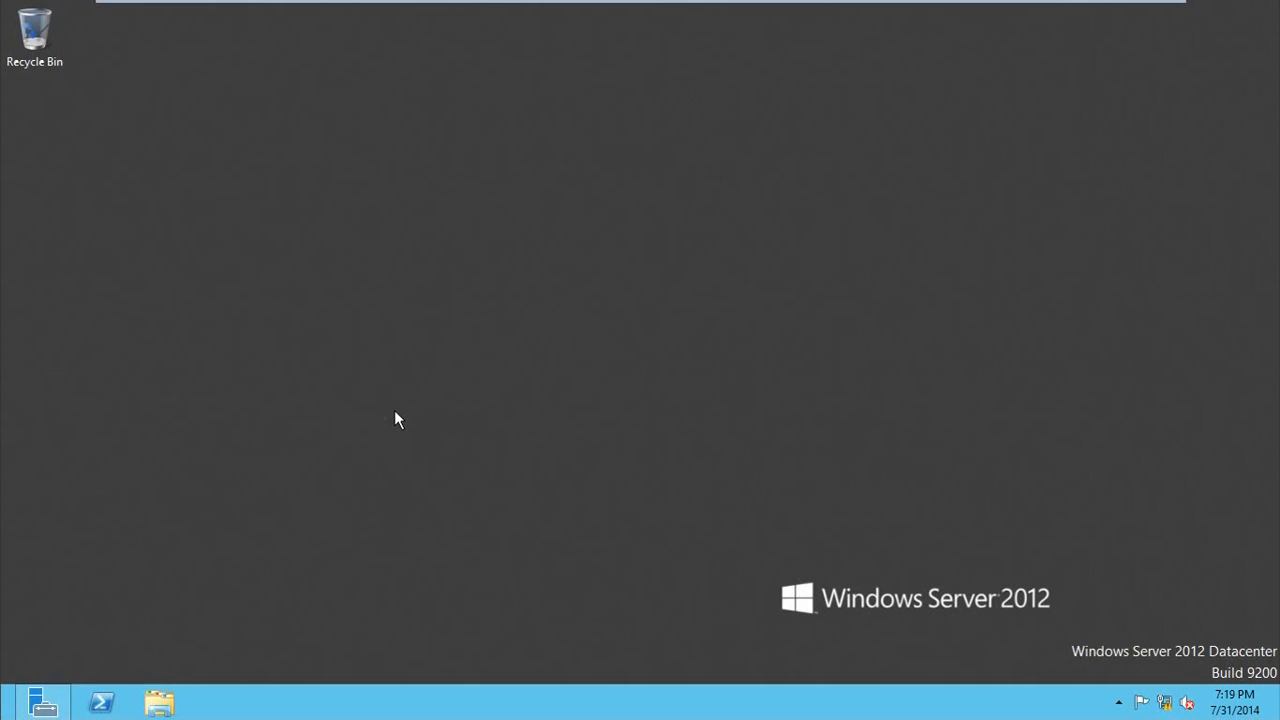
# Step: Open an empty MMC console and add the Active Directory Users and Computers and DNS snap-ins
pyautogui.press('super+r')
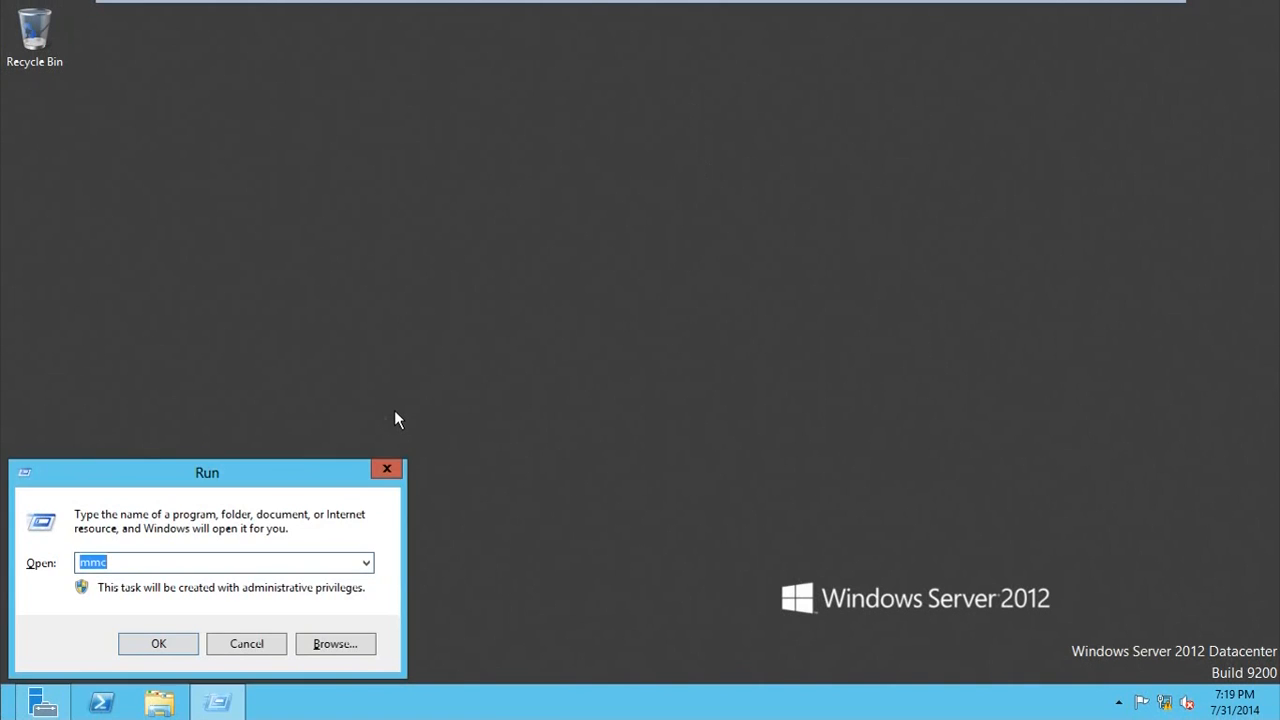
pyautogui.press('Return')
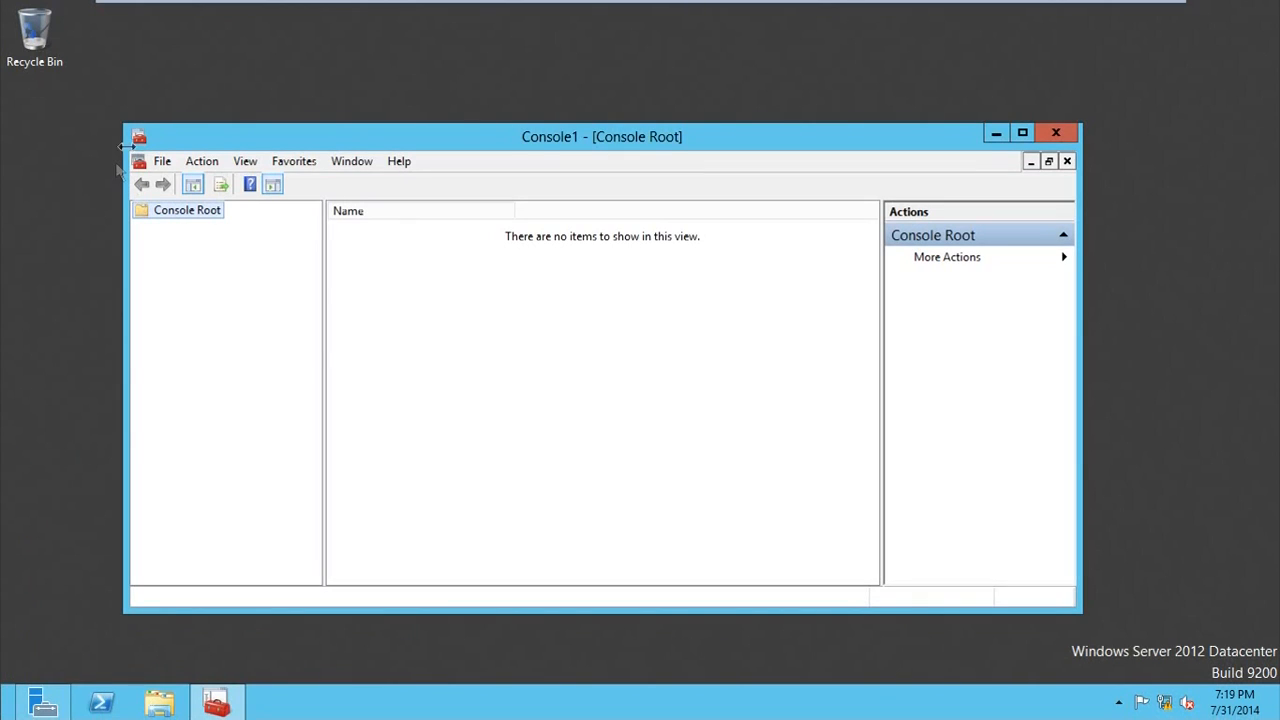
pyautogui.click(162, 161)
pyautogui.click(210, 271)
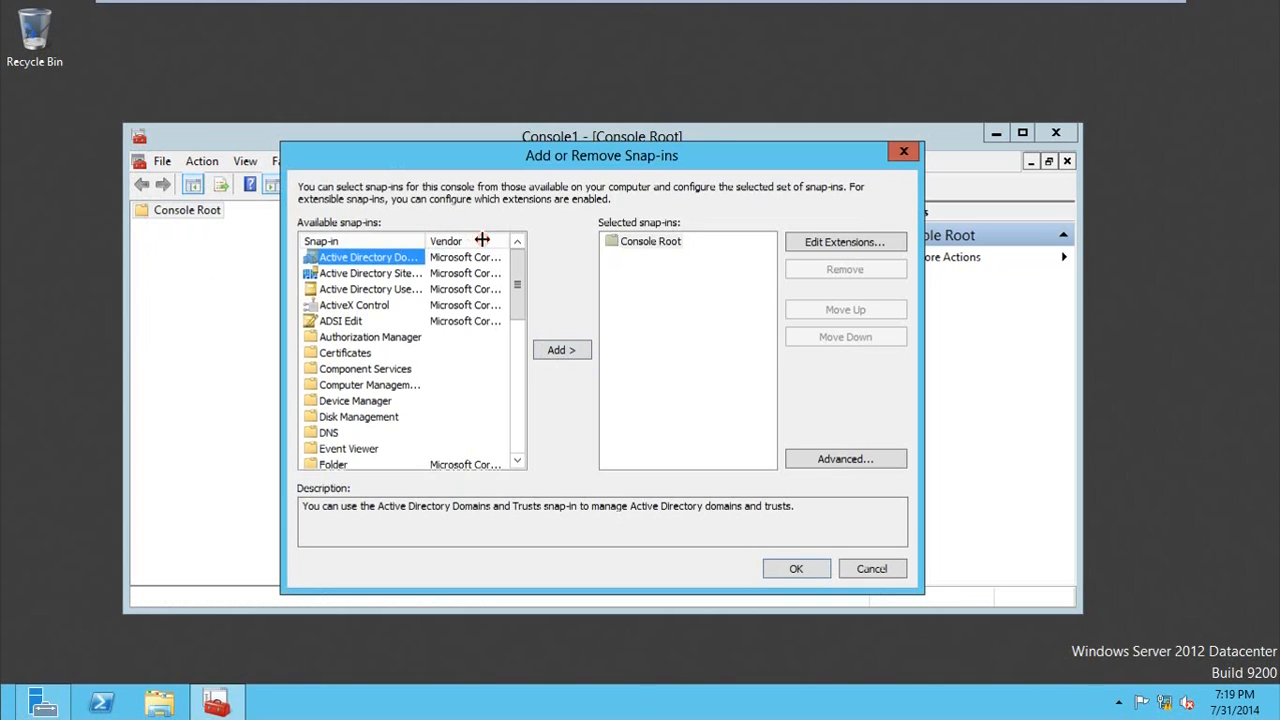
pyautogui.moveTo(428, 241); pyautogui.dragTo(484, 241)
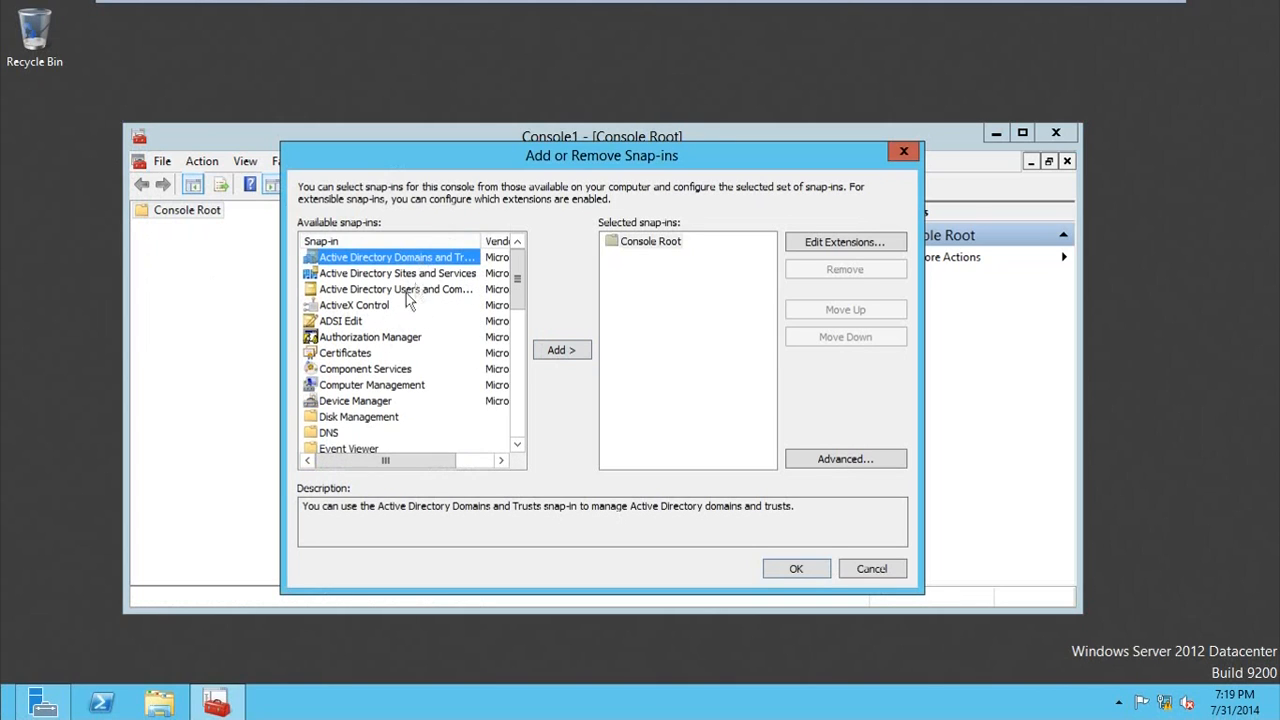
pyautogui.click(403, 293)
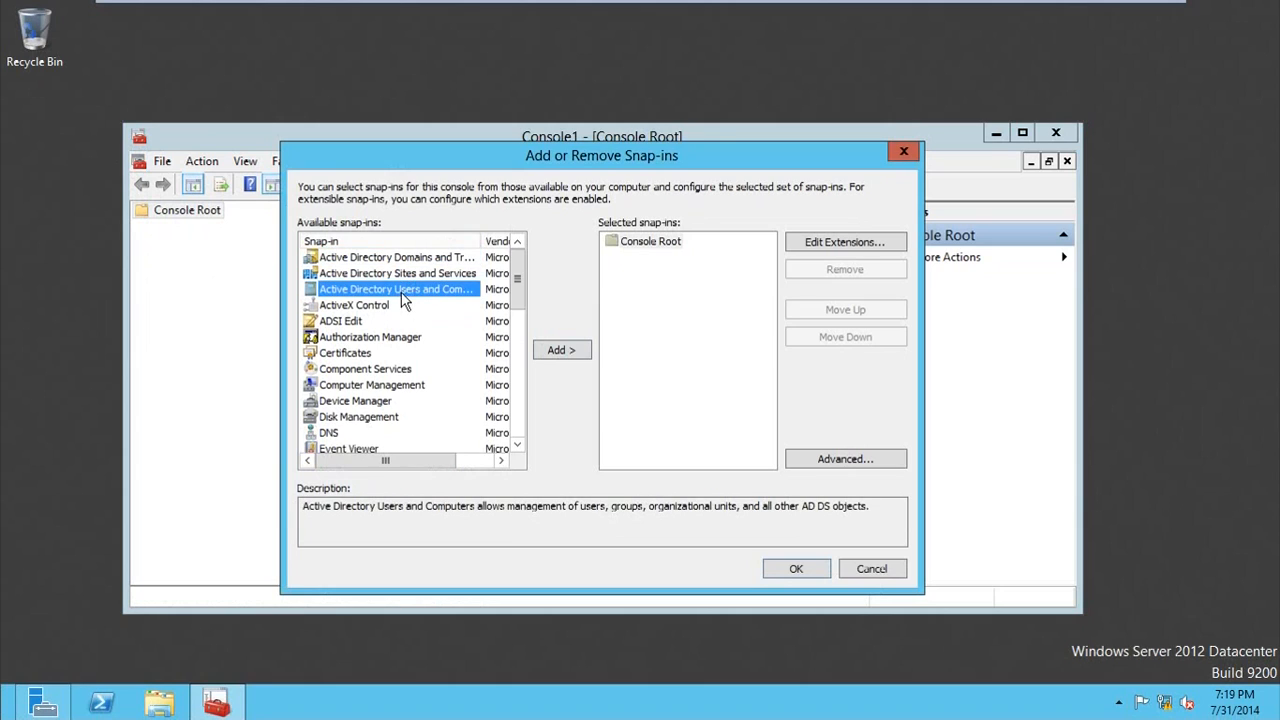
pyautogui.click(556, 355)
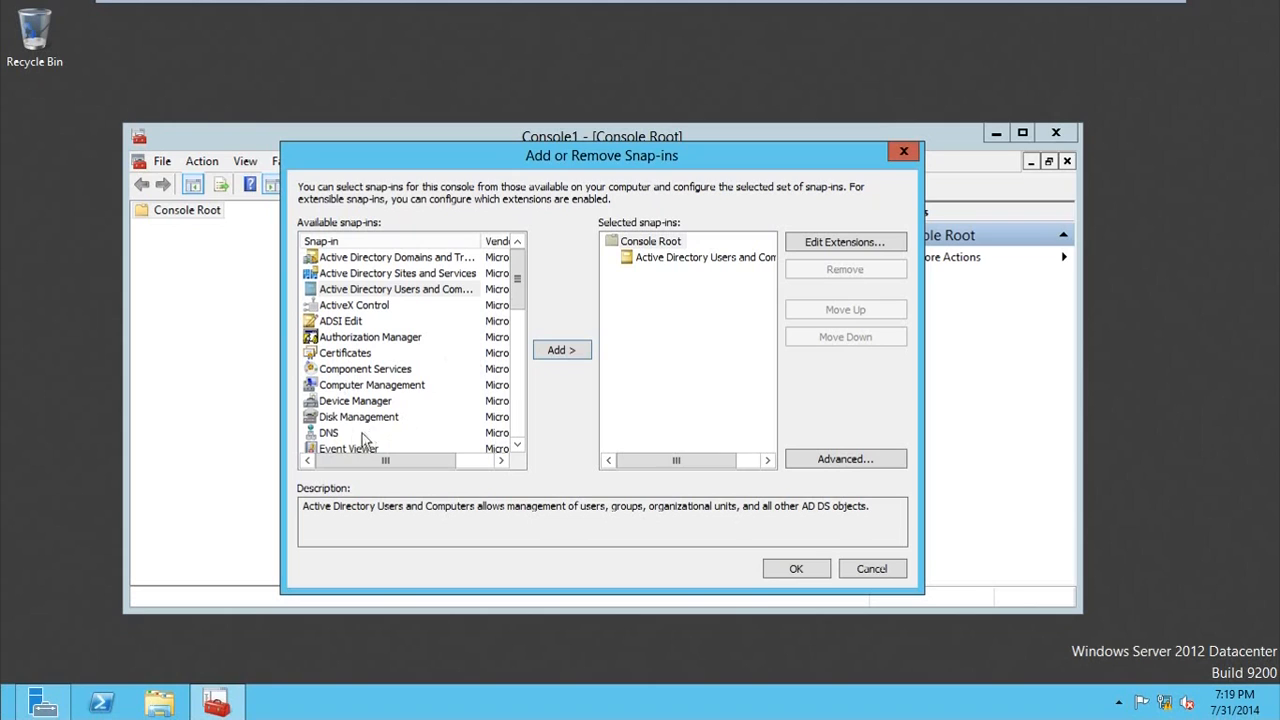
pyautogui.click(328, 435)
pyautogui.click(572, 354)
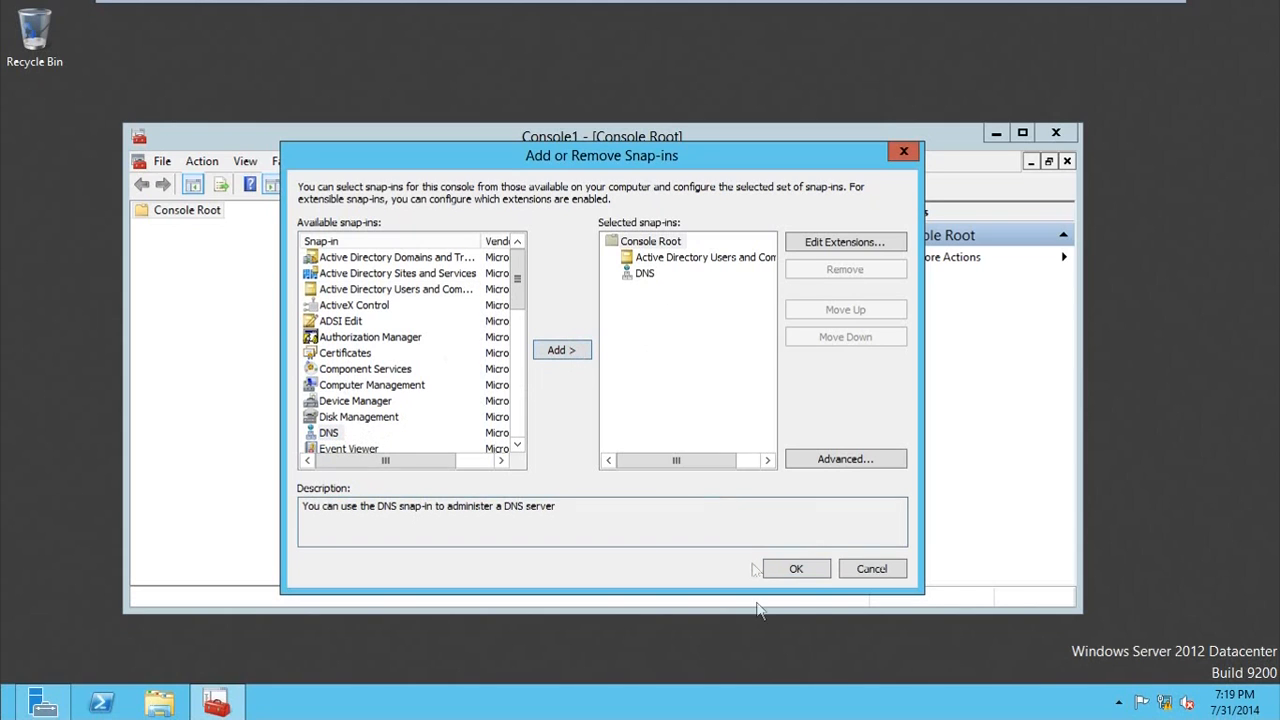
pyautogui.click(798, 568)
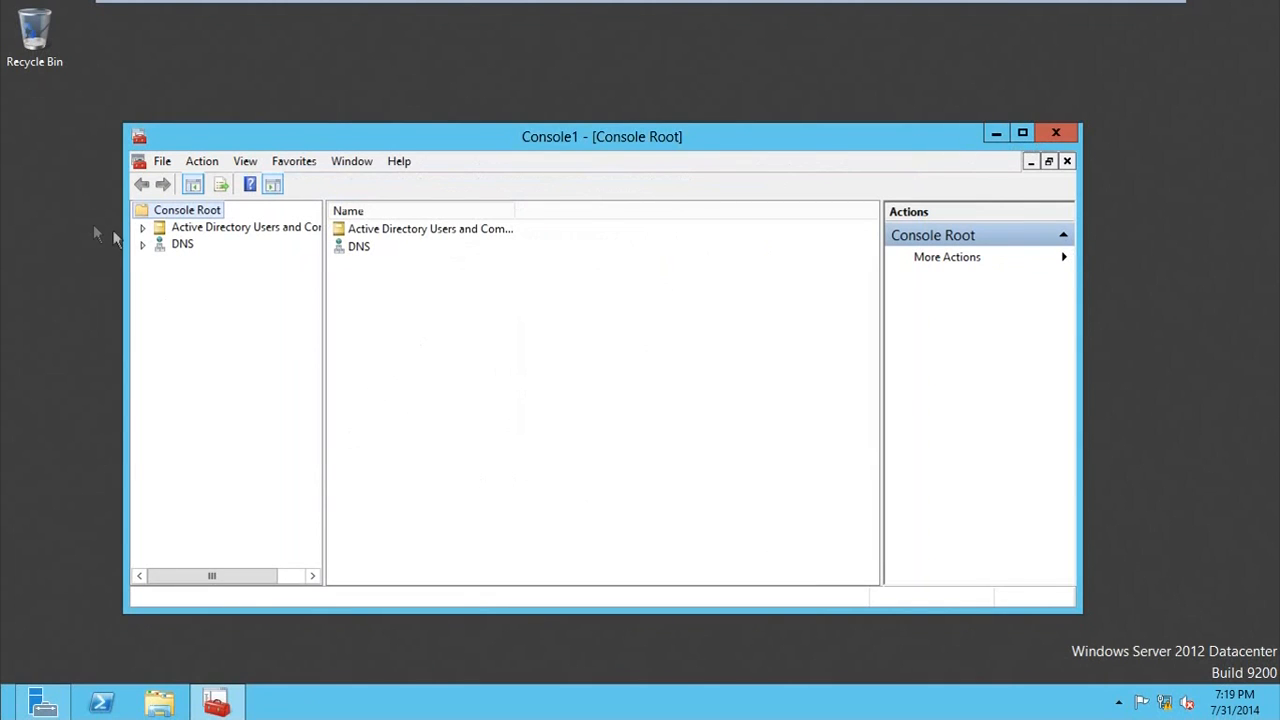
# Step: Expand the vincenttechblog.lab domain in a widened console tree and view its Users and Builtin containers
pyautogui.click(143, 228)
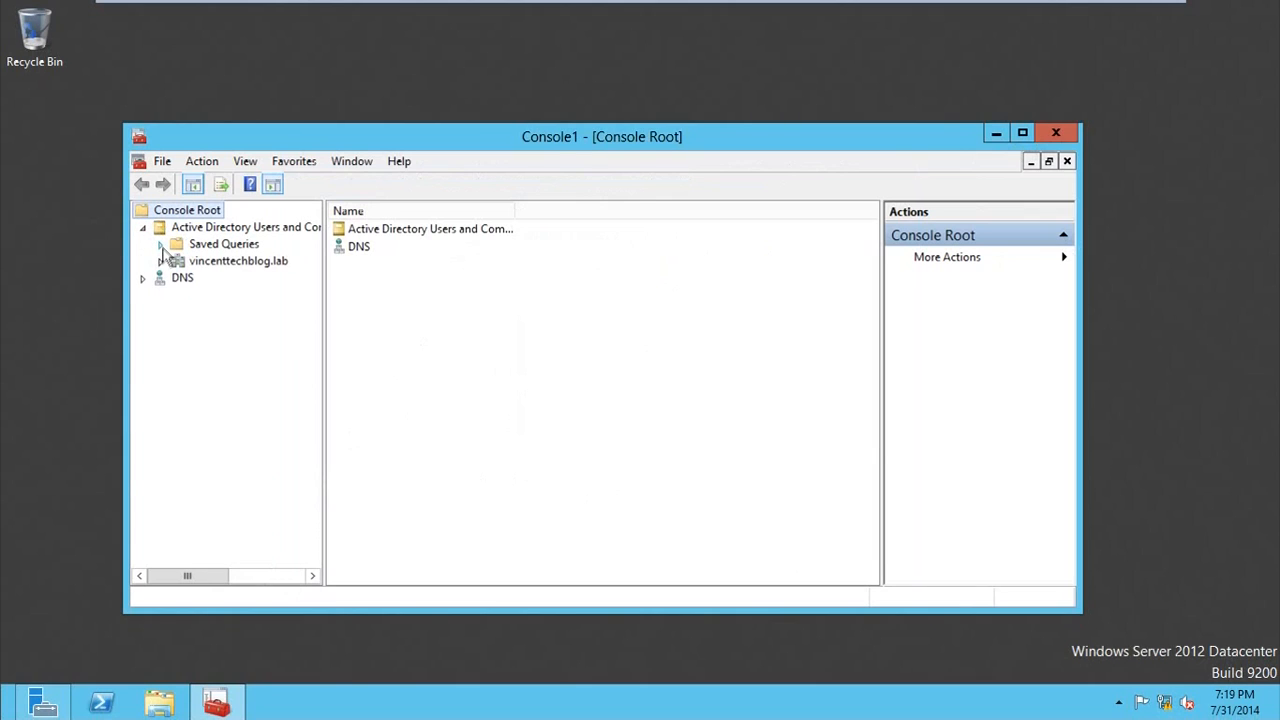
pyautogui.click(160, 261)
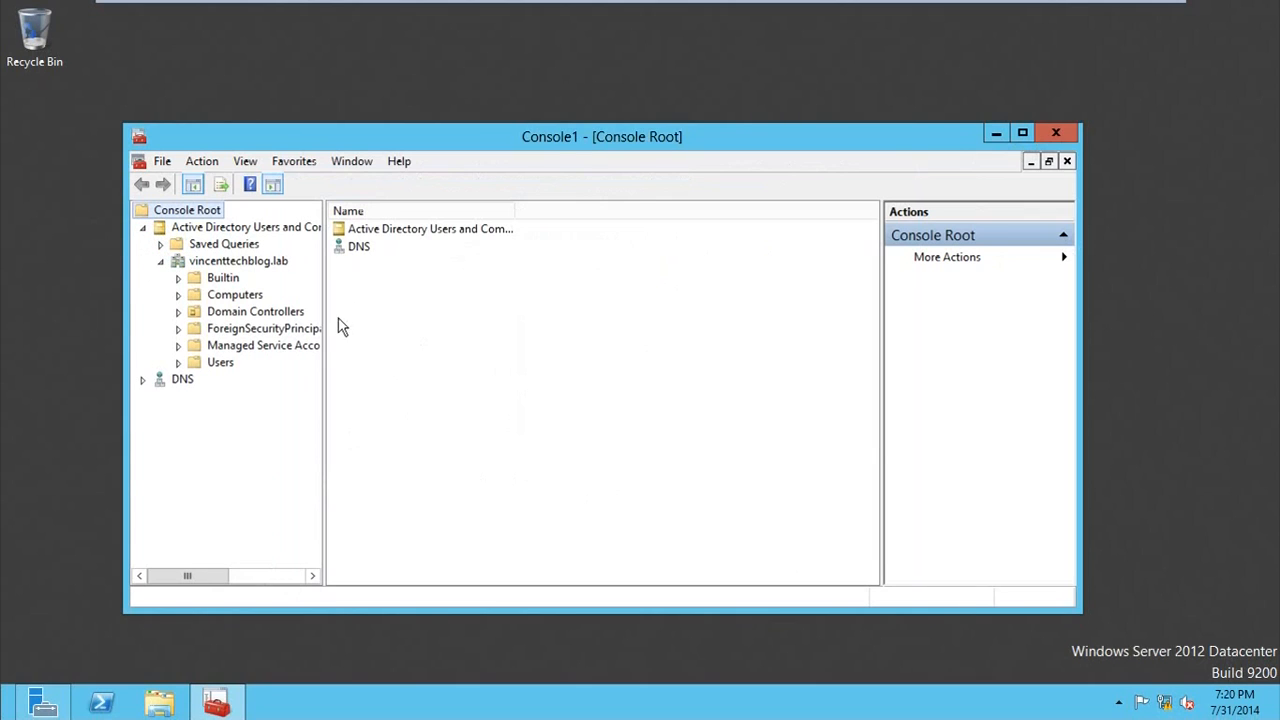
pyautogui.moveTo(326, 312); pyautogui.dragTo(478, 310)
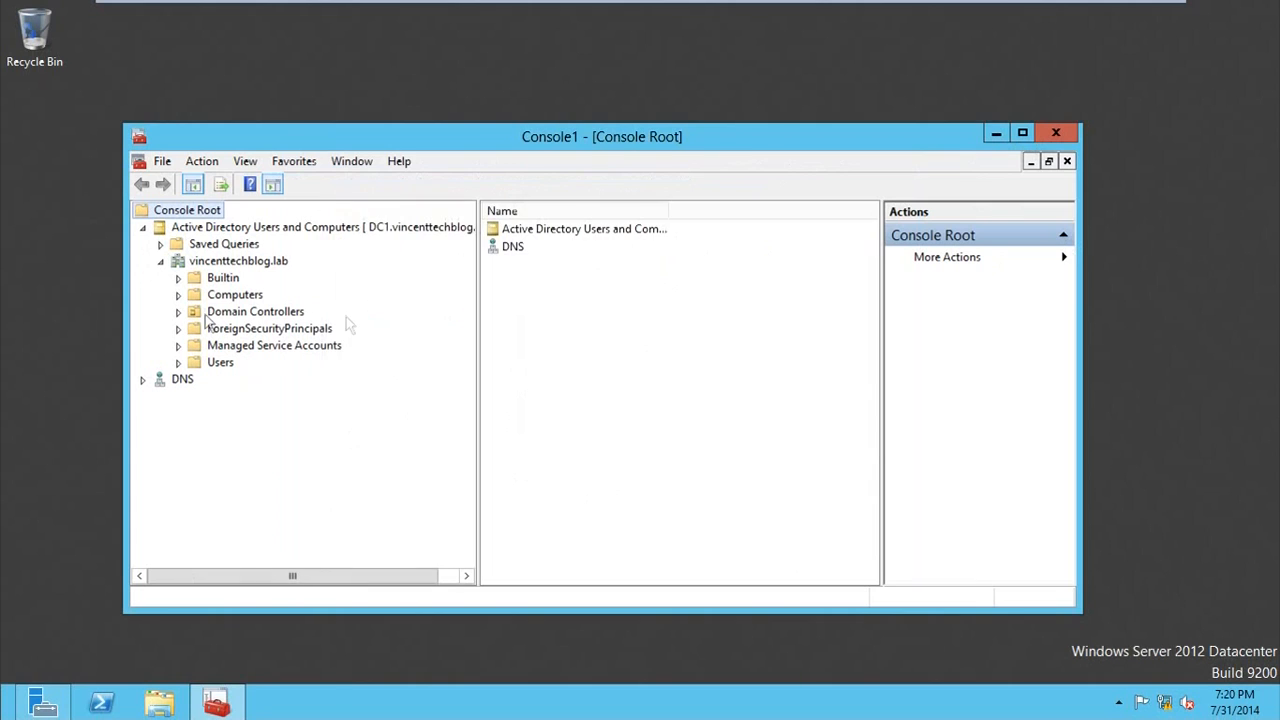
pyautogui.click(214, 362)
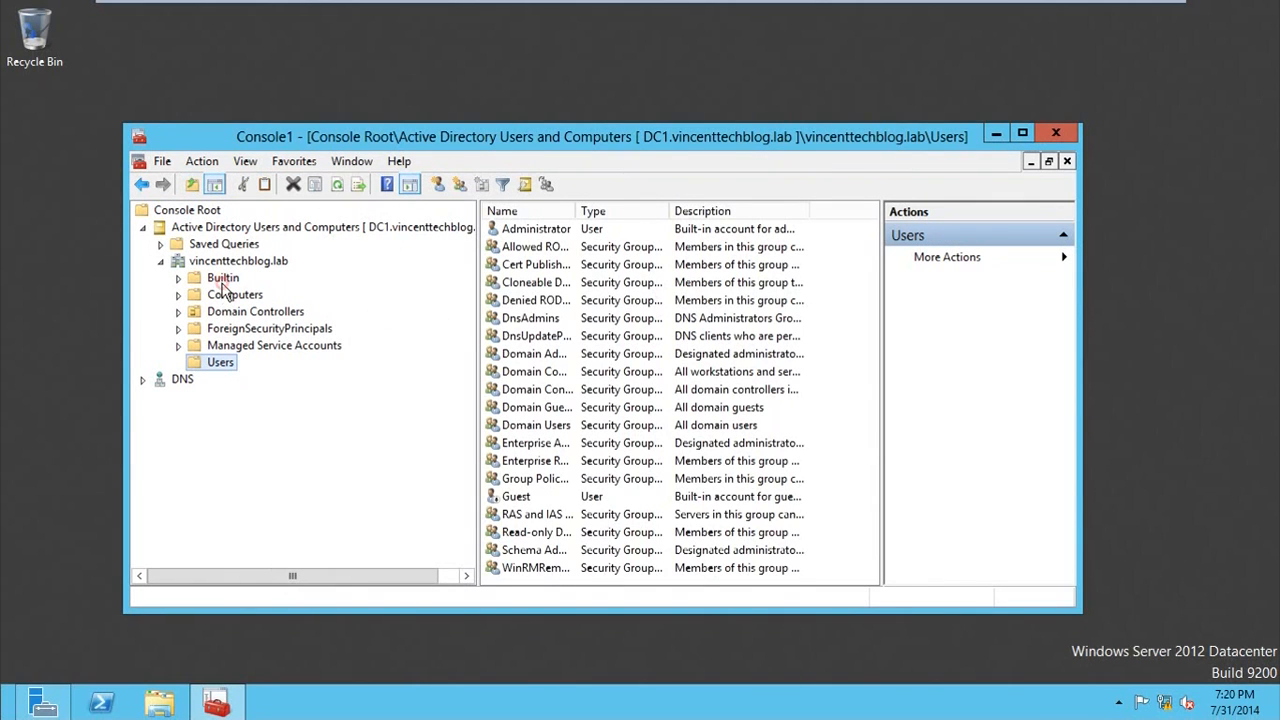
pyautogui.click(222, 283)
pyautogui.click(212, 366)
# Step: Create an organizational unit named RmsServiceAccount directly under the vincenttechblog.lab domain
pyautogui.rightClick(200, 260)
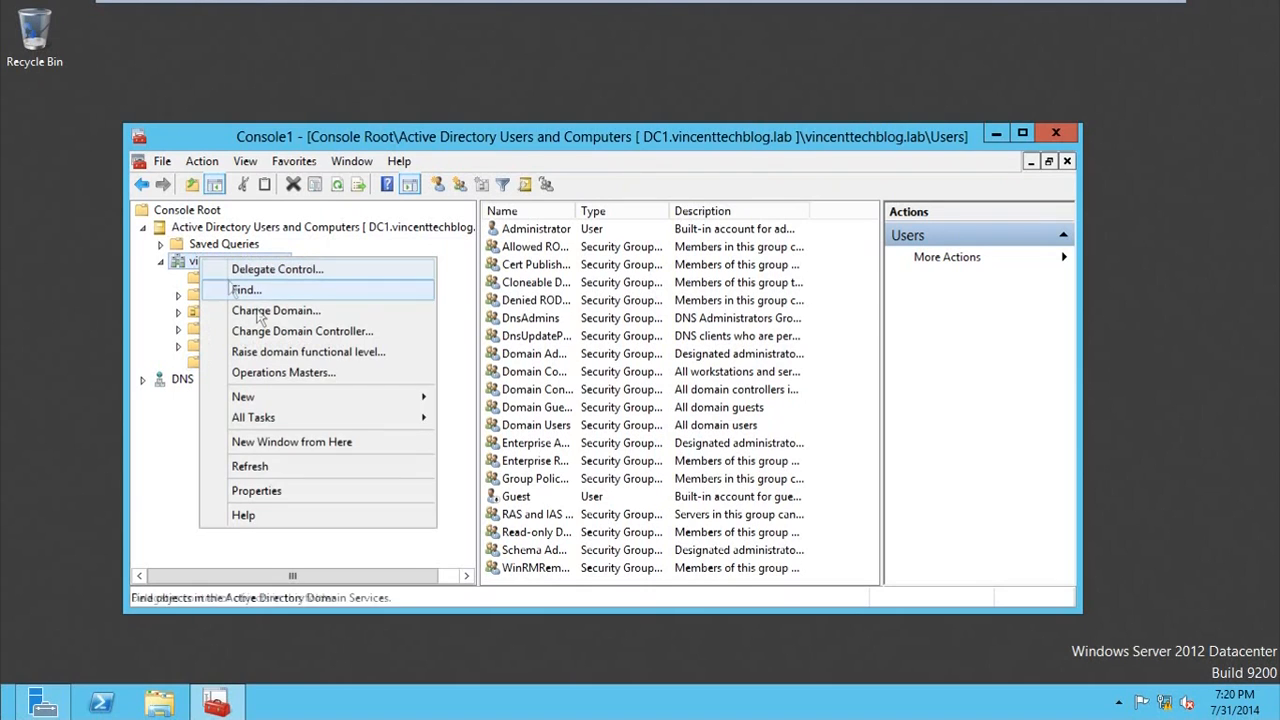
pyautogui.click(322, 401)
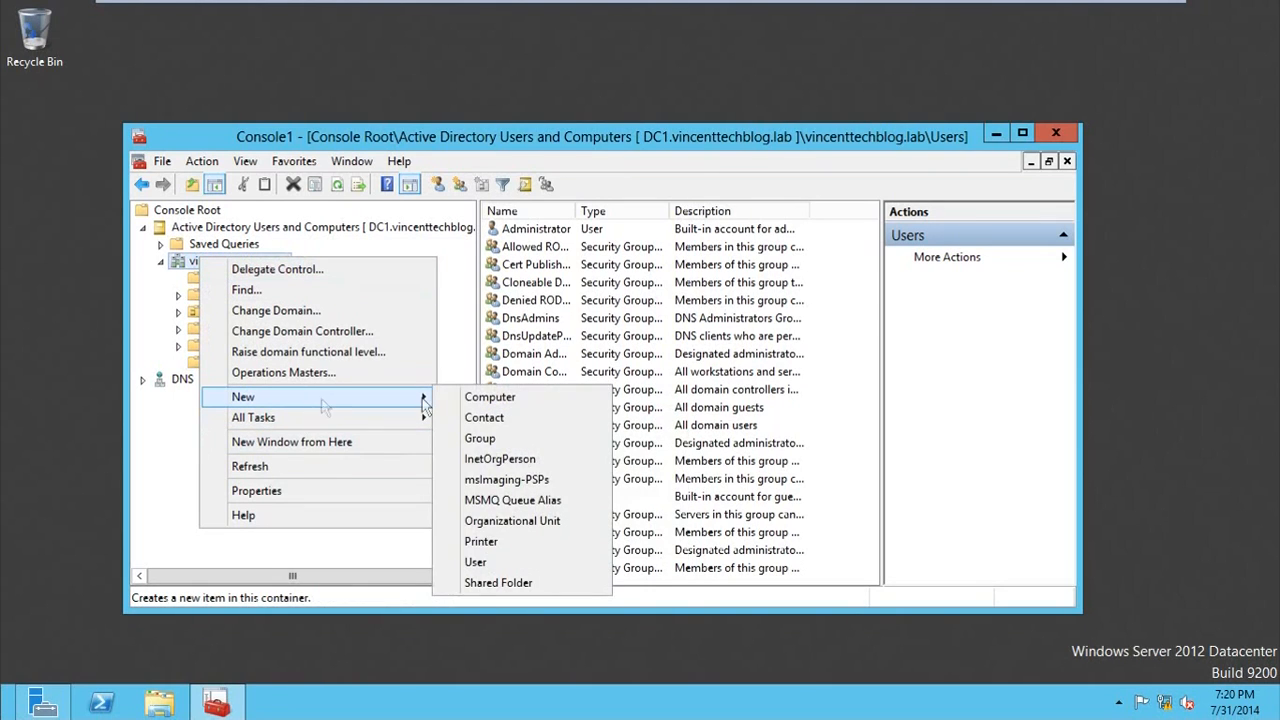
pyautogui.click(485, 520)
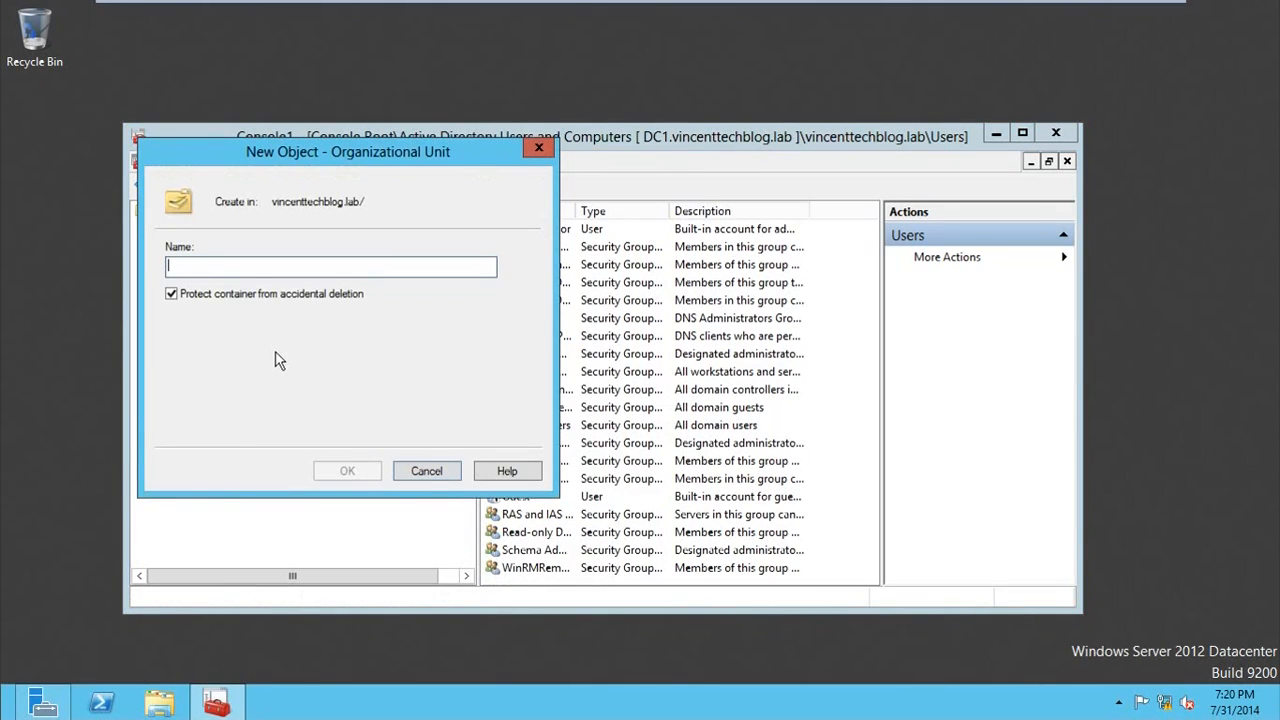
pyautogui.write('R')
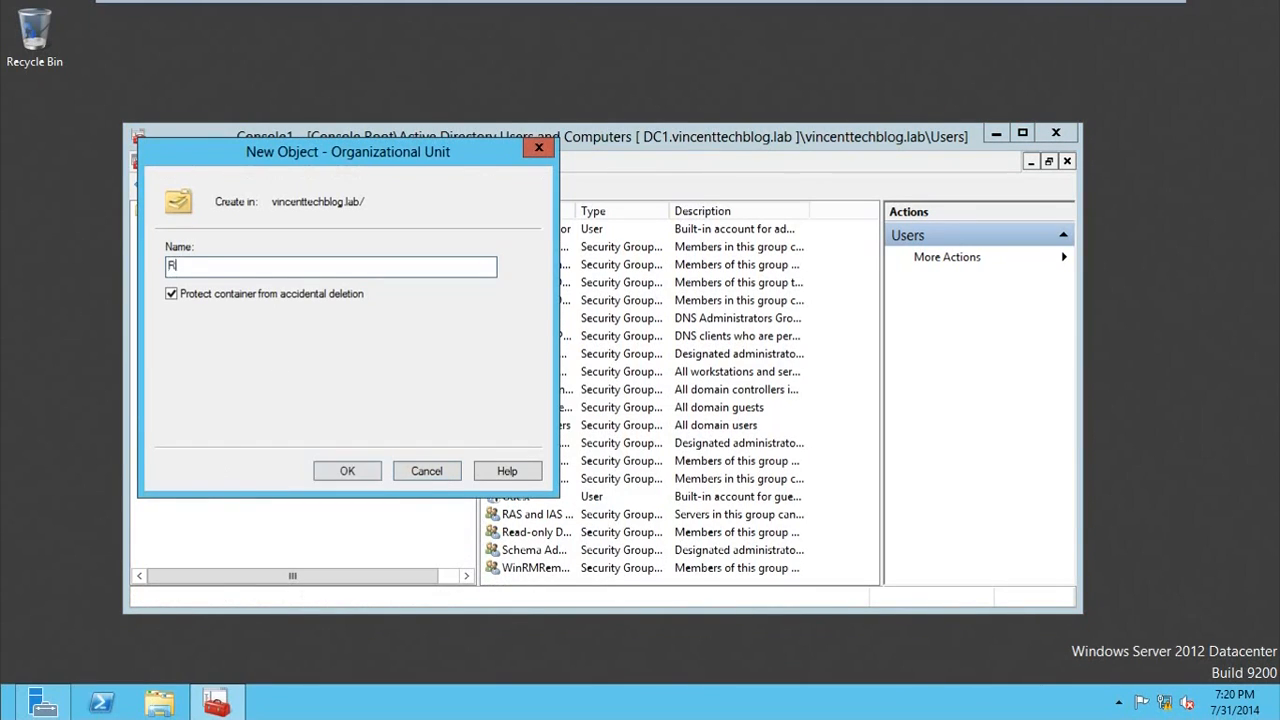
pyautogui.write('msServiceAccount')
pyautogui.click(327, 472)
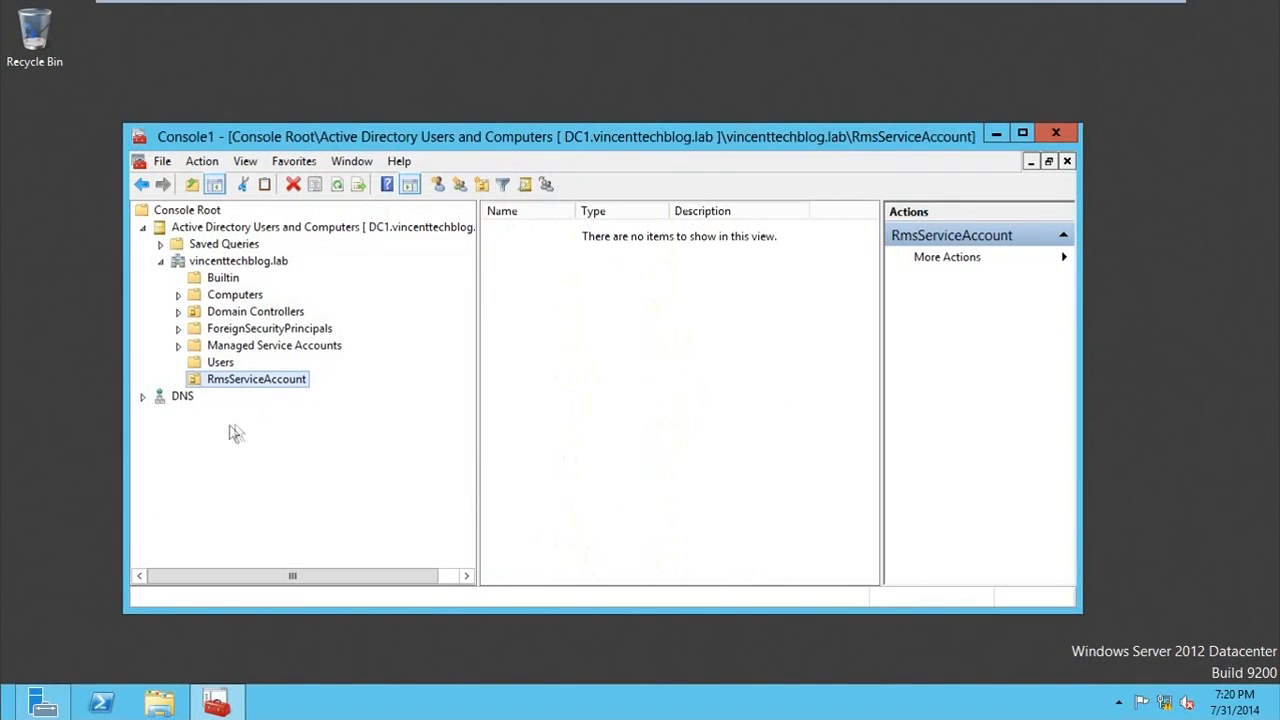
# Step: Create an organizational unit named AccountDepartment directly under the vincenttechblog.lab domain
pyautogui.click(220, 363)
pyautogui.rightClick(220, 264)
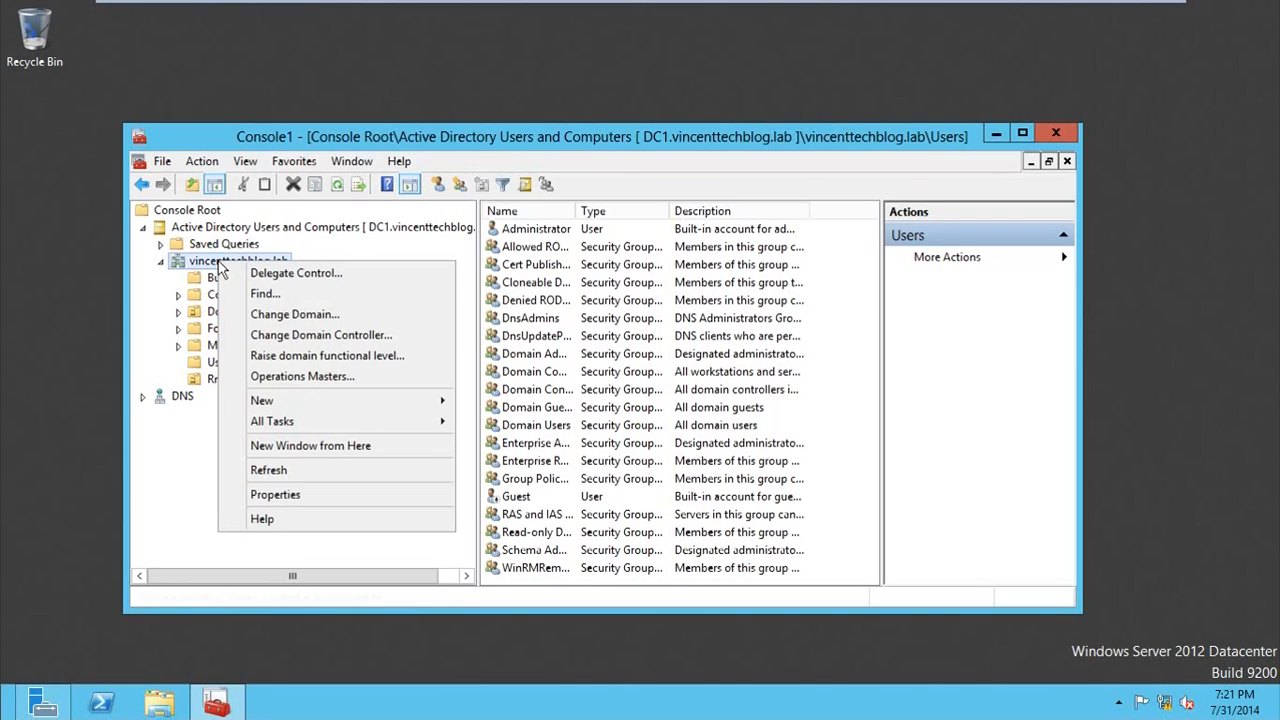
pyautogui.moveTo(420, 400)
pyautogui.click(553, 528)
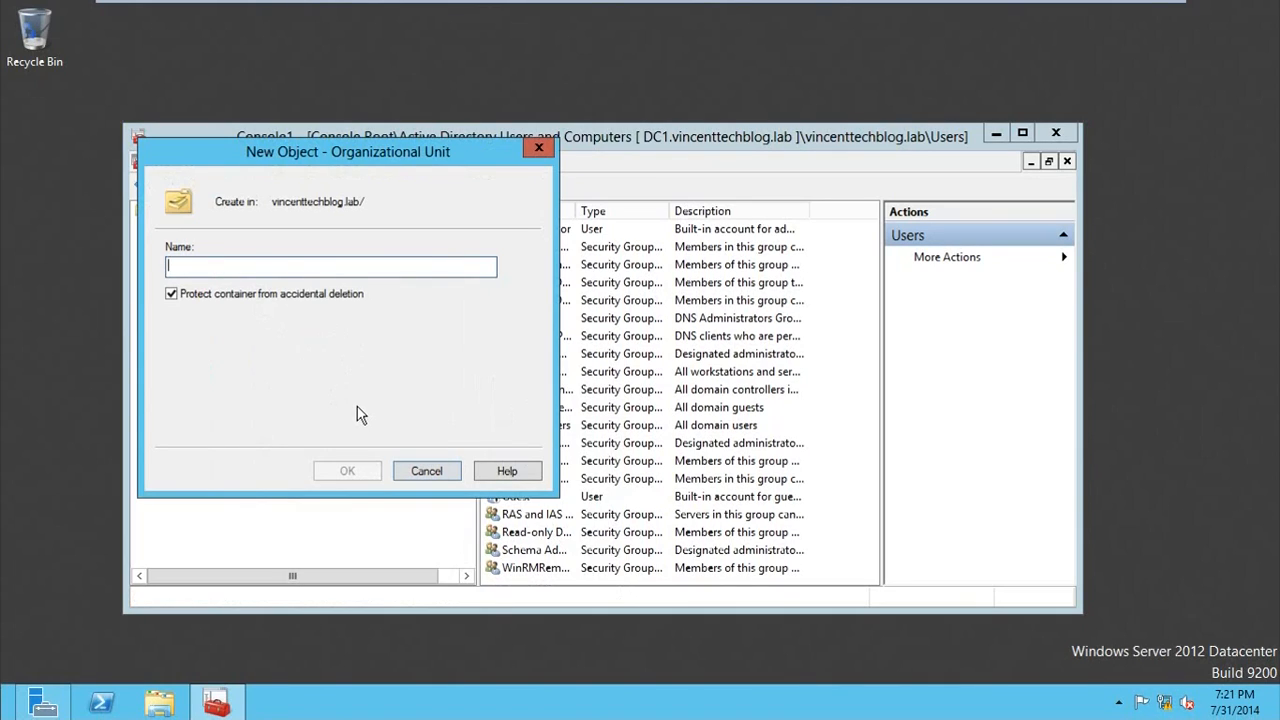
pyautogui.write('Acount')
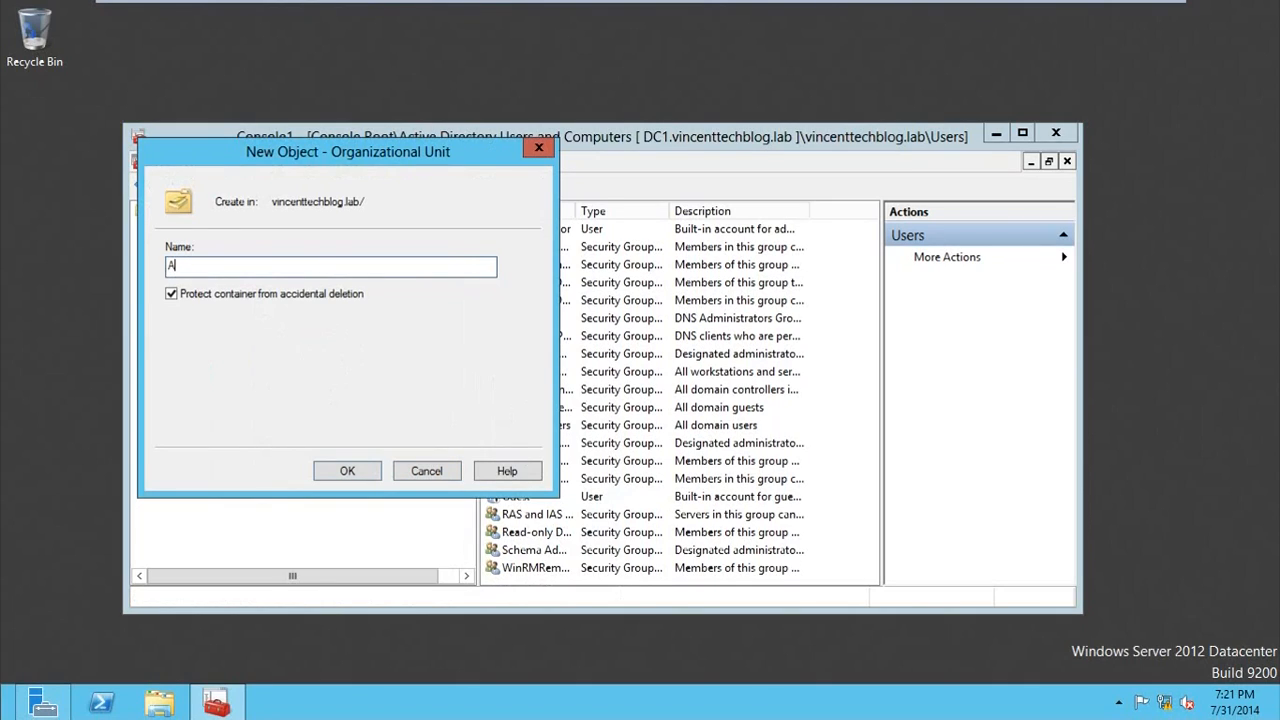
pyautogui.press('BackSpace')
pyautogui.press('BackSpace')
pyautogui.press('BackSpace')
pyautogui.write('countDepartment')
pyautogui.click(368, 474)
# Step: Start a new user in the RmsServiceAccount unit with first name Service, last name Account and logon name srvaccount
pyautogui.click(252, 382)
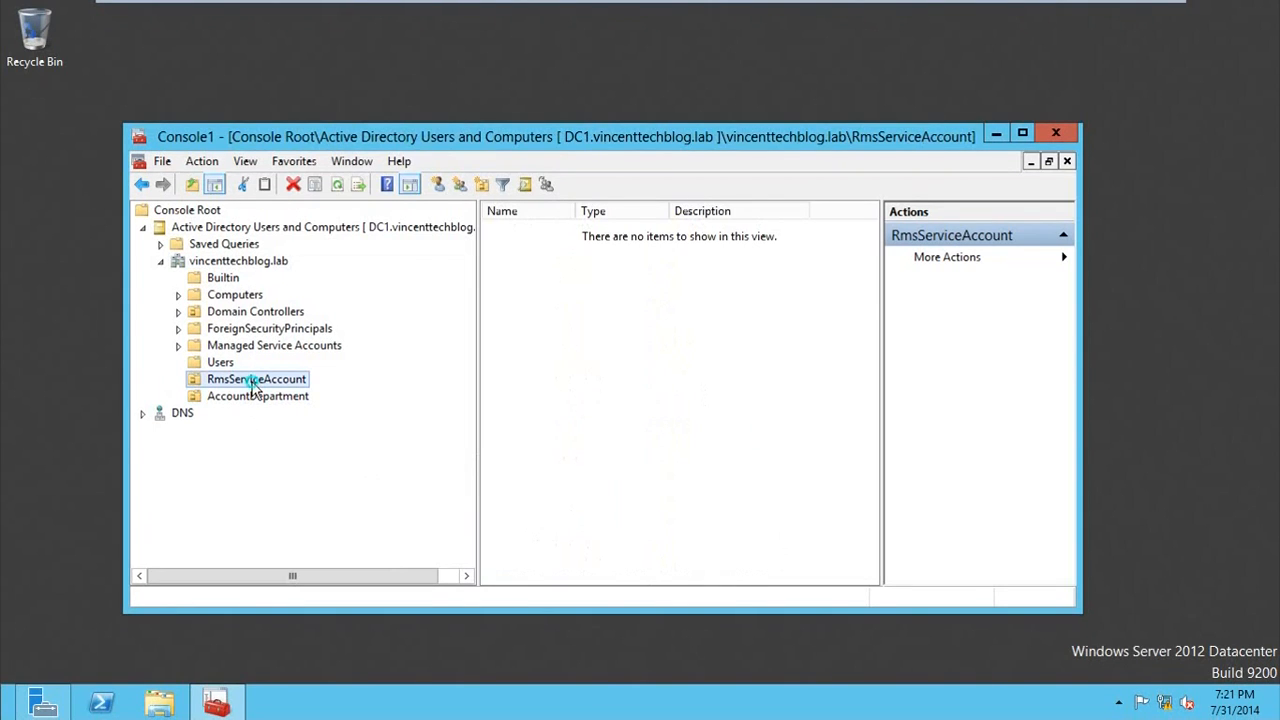
pyautogui.rightClick(252, 380)
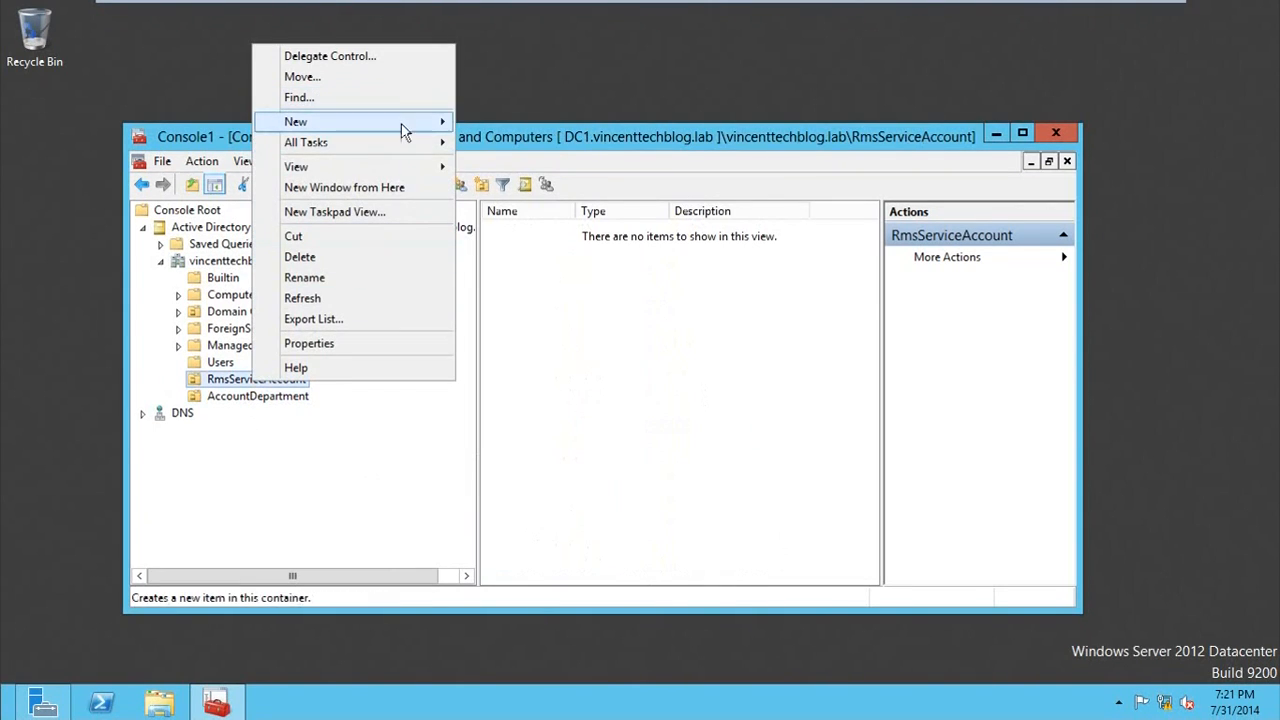
pyautogui.moveTo(400, 121)
pyautogui.click(537, 287)
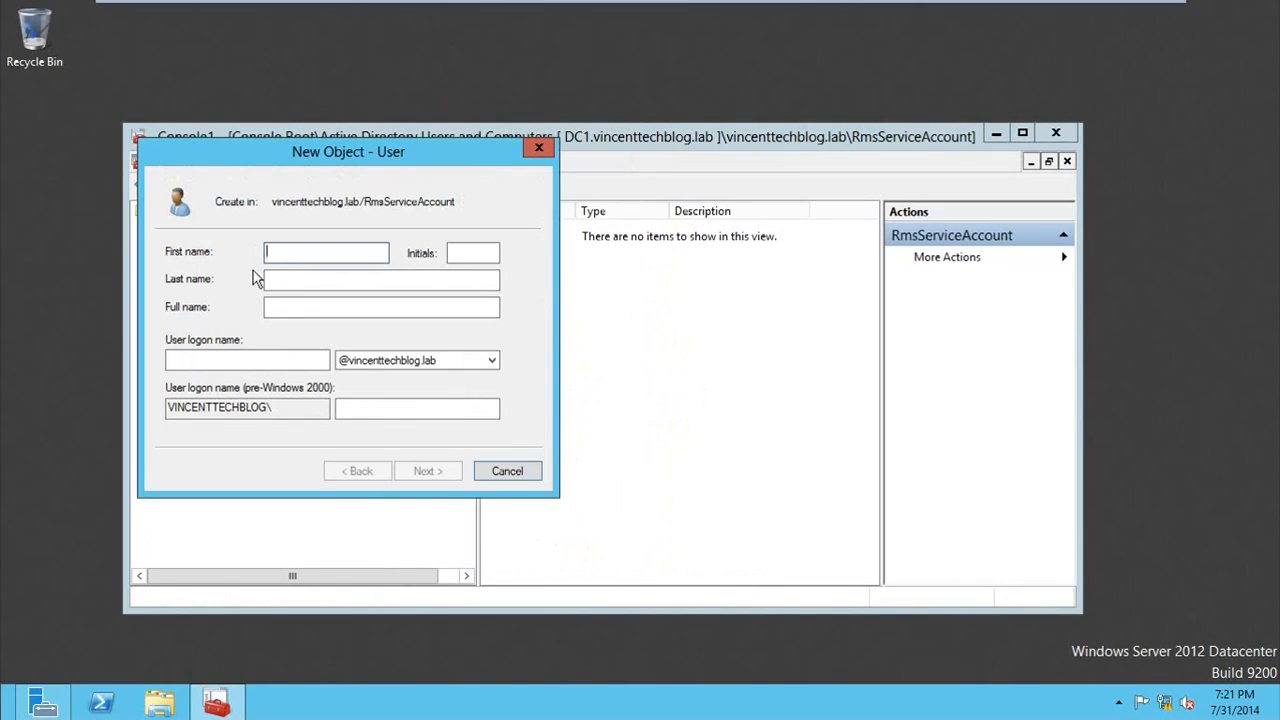
pyautogui.write('Service')
pyautogui.press('Tab')
pyautogui.write('Accout')
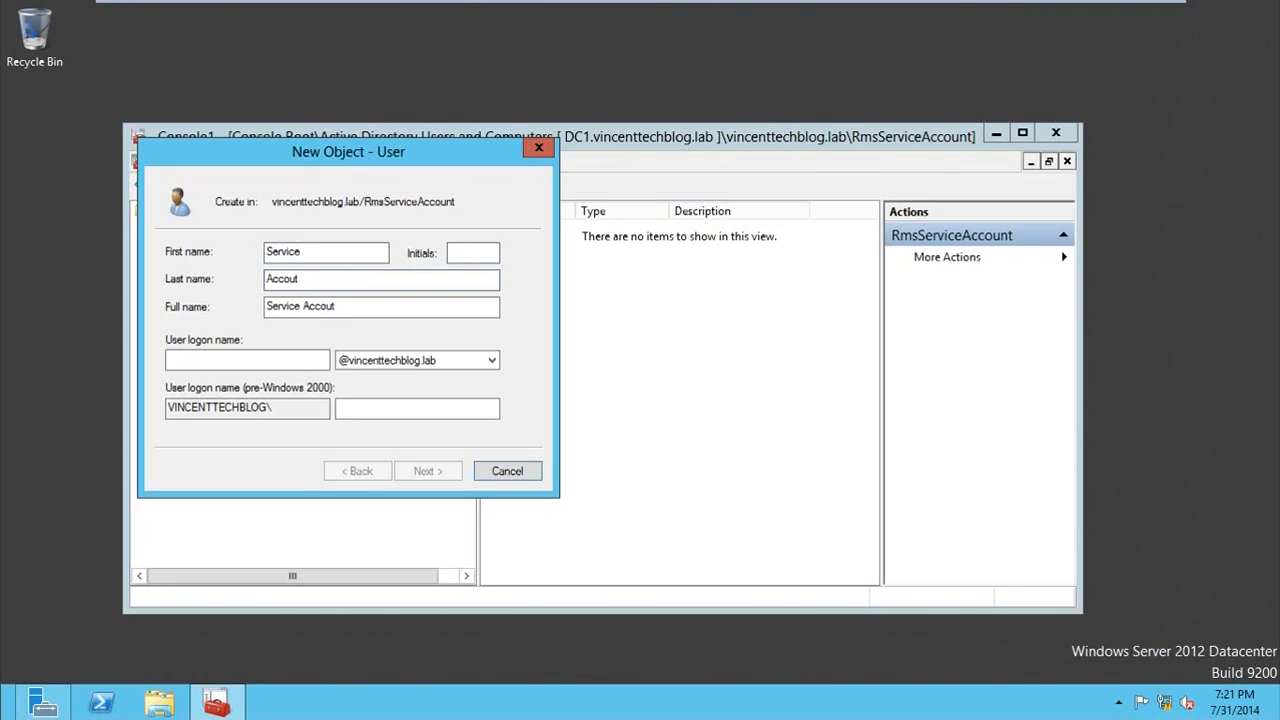
pyautogui.press('Left')
pyautogui.write('n')
pyautogui.press('Tab')
pyautogui.press('Tab')
pyautogui.write('srvaccount')
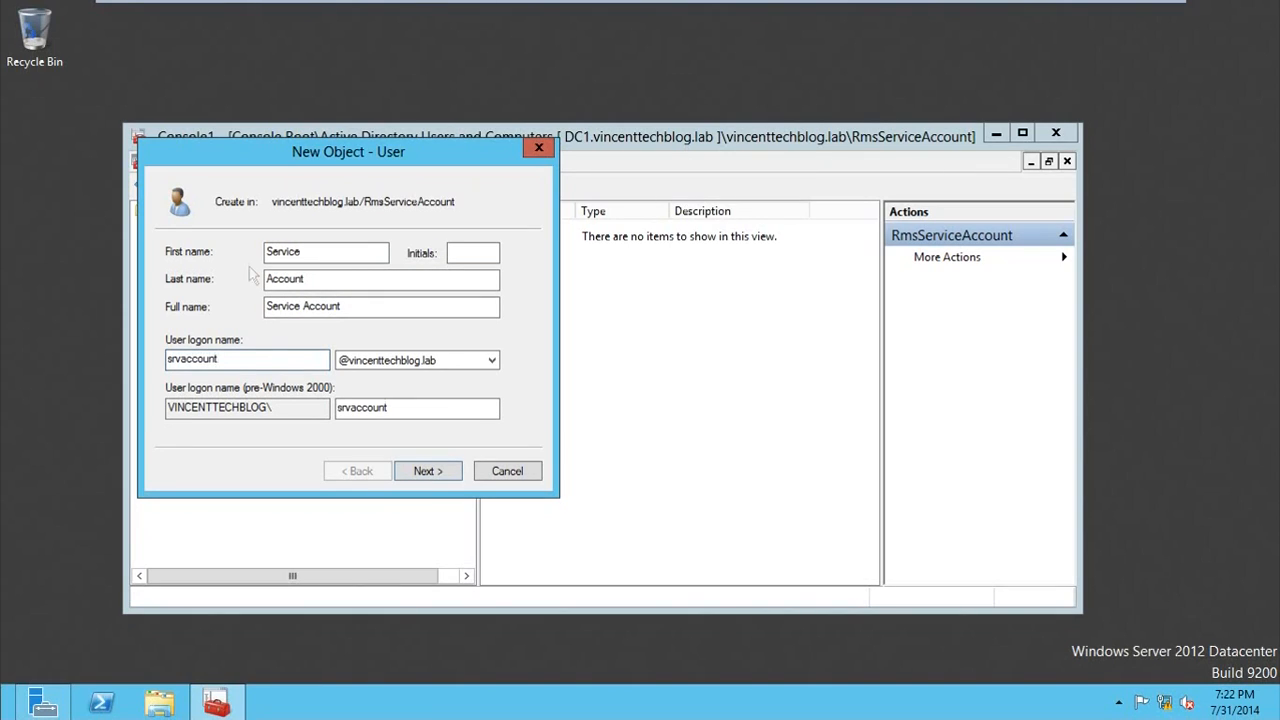
pyautogui.click(433, 473)
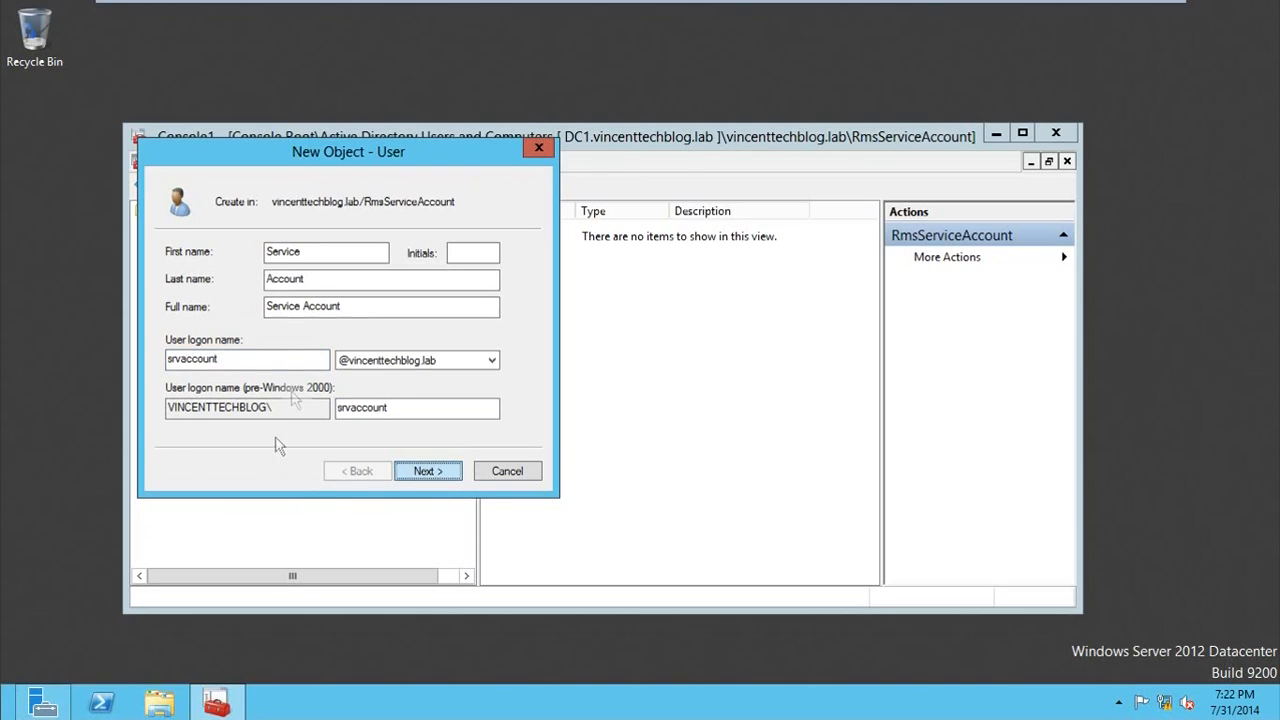
# Step: Enter and confirm the account password, turn off the forced change at next logon, set it to never expire, and finish creating the user
pyautogui.write('*********')
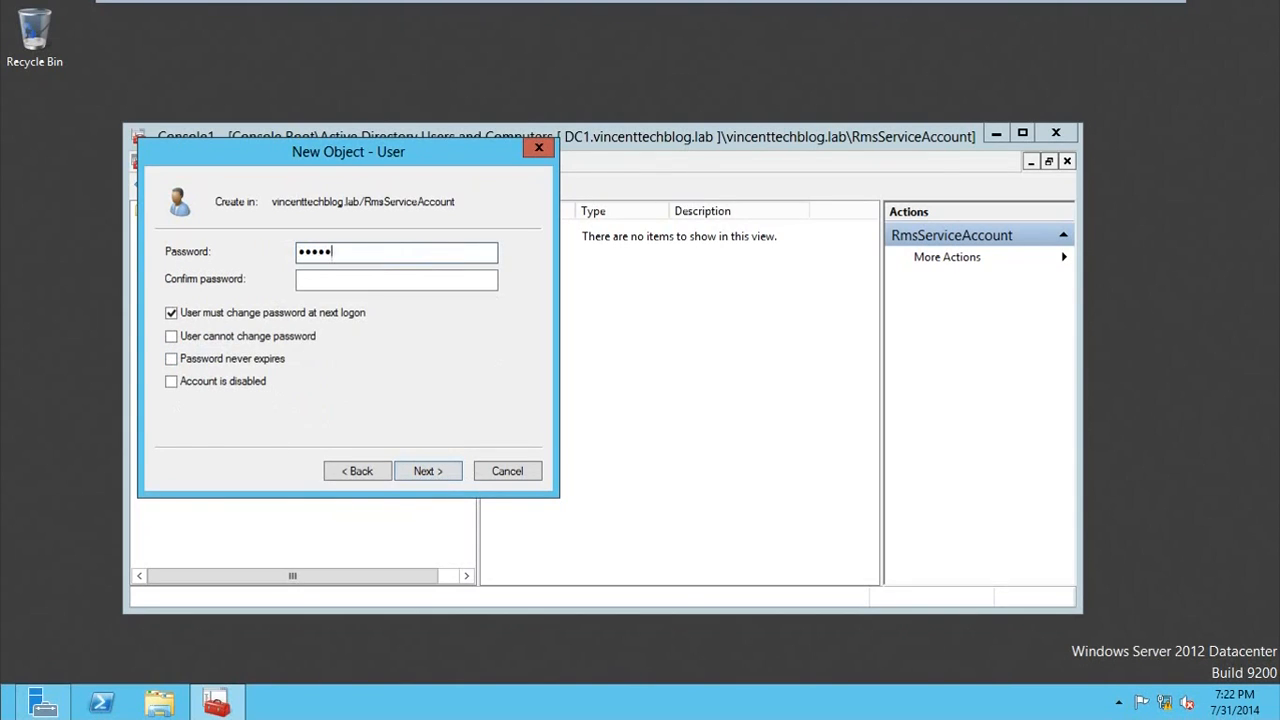
pyautogui.write('*')
pyautogui.press('Tab')
pyautogui.write('**********')
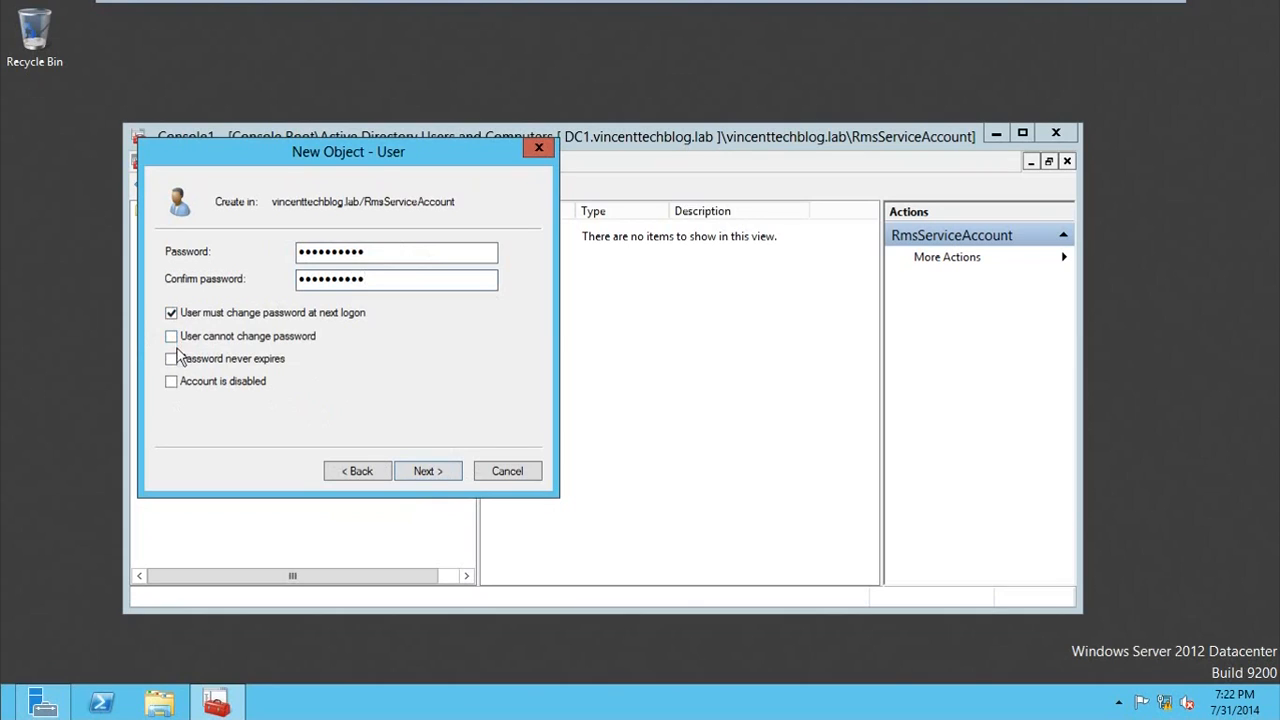
pyautogui.click(171, 314)
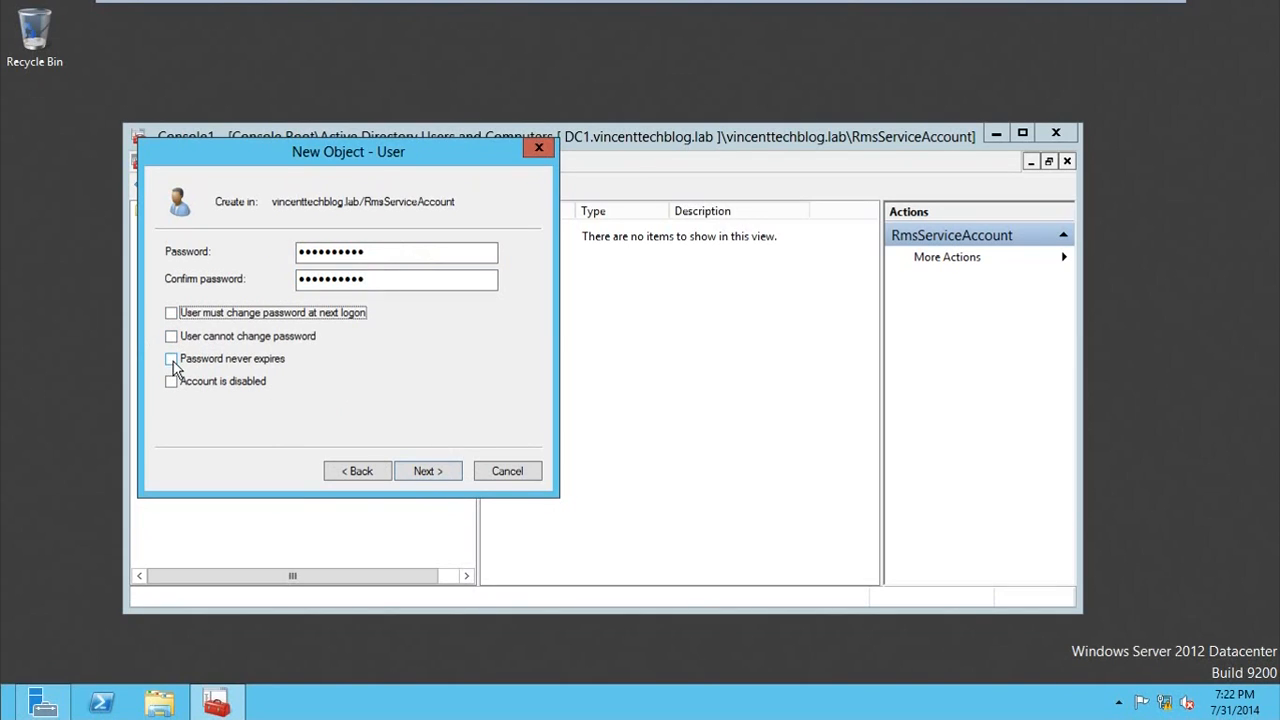
pyautogui.click(172, 360)
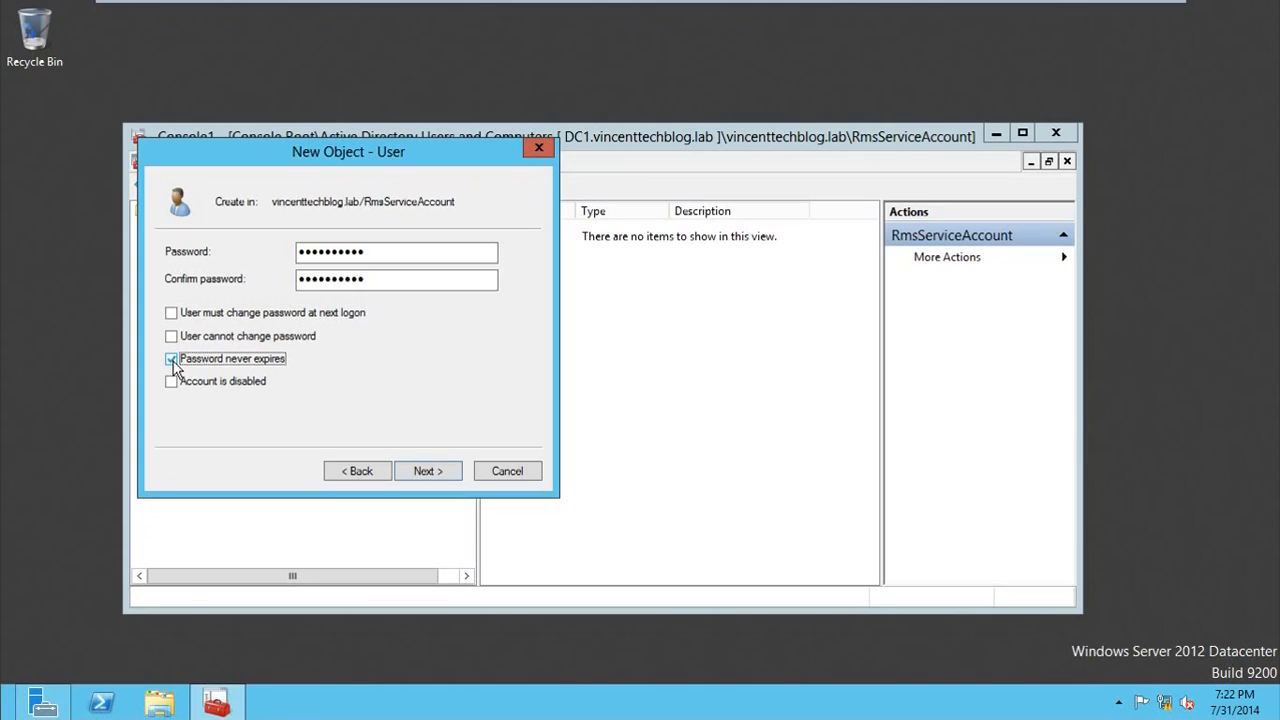
pyautogui.click(423, 471)
pyautogui.click(424, 471)
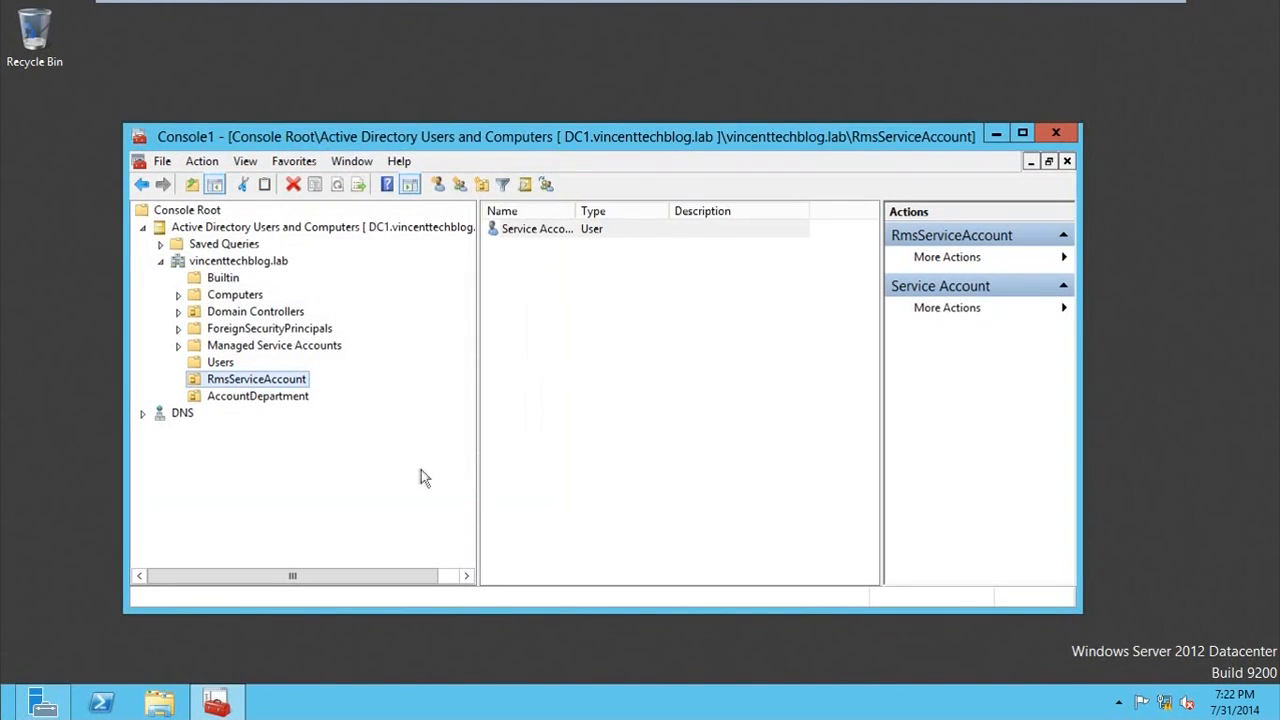
# Step: Create a global security group named Account in the AccountDepartment organizational unit
pyautogui.click(283, 398)
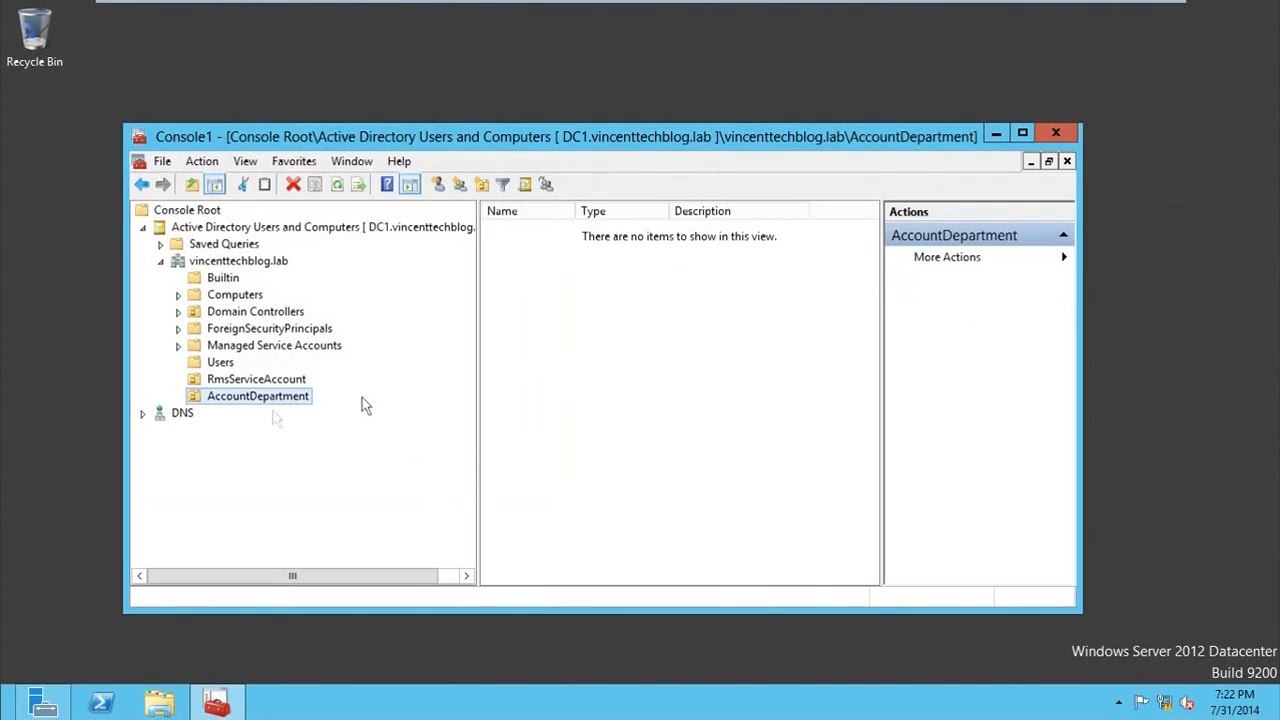
pyautogui.rightClick(277, 398)
pyautogui.moveTo(409, 146)
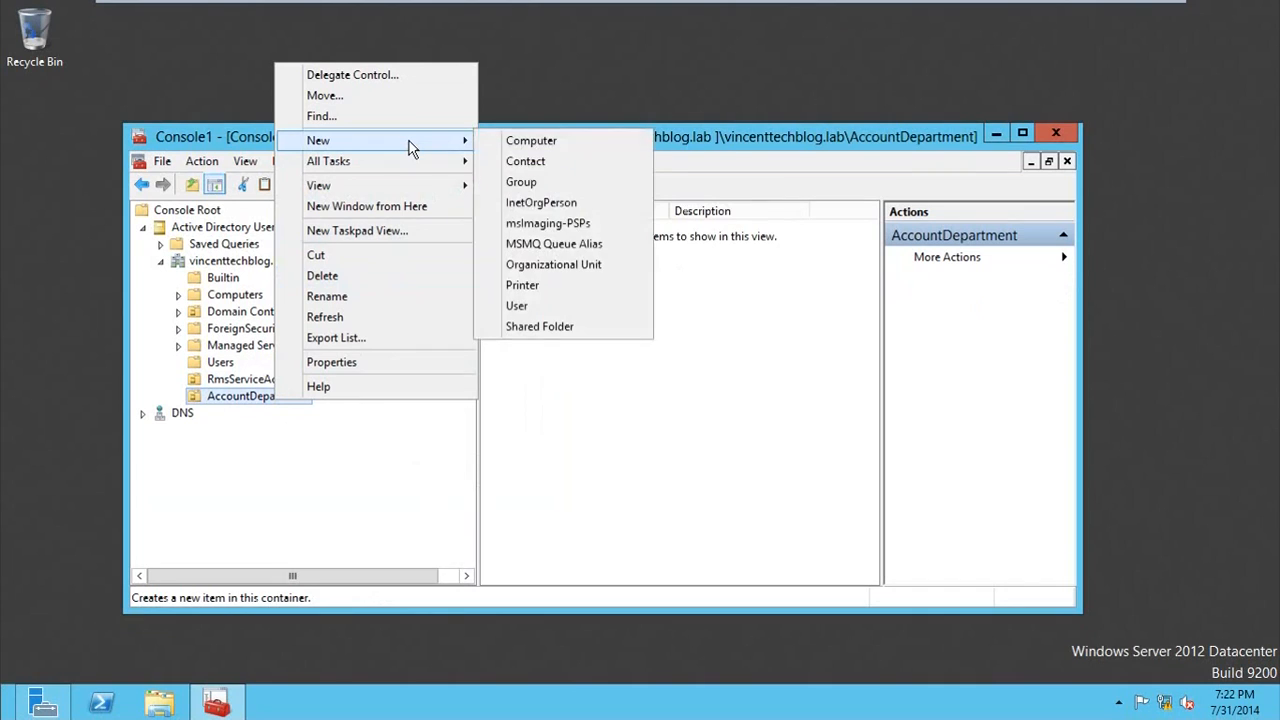
pyautogui.click(552, 184)
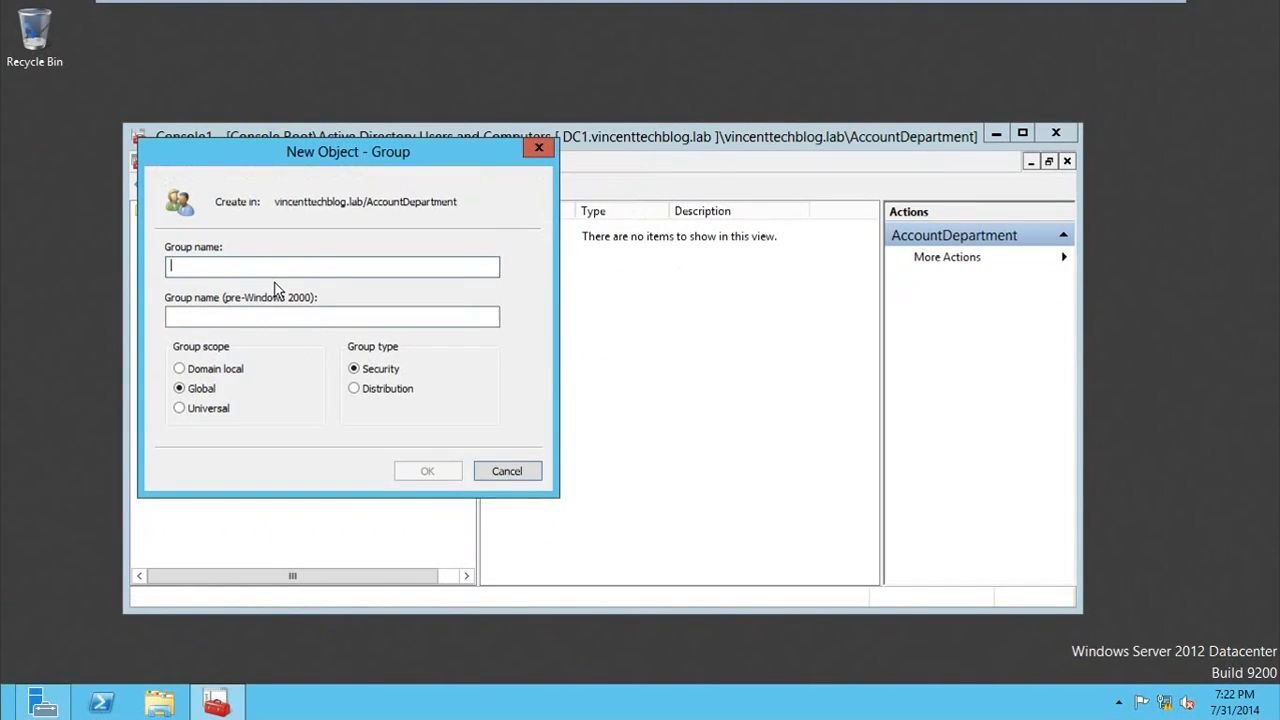
pyautogui.write('Account')
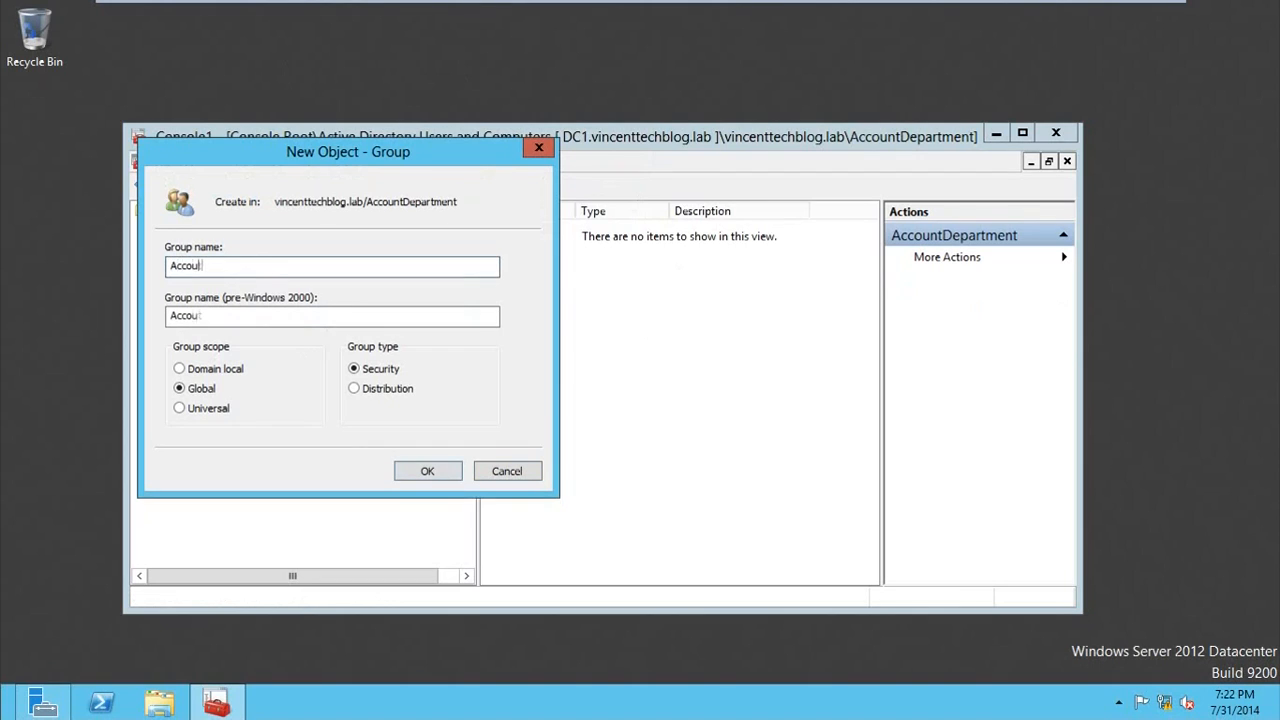
pyautogui.press('BackSpace')
pyautogui.press('BackSpace')
pyautogui.click(445, 476)
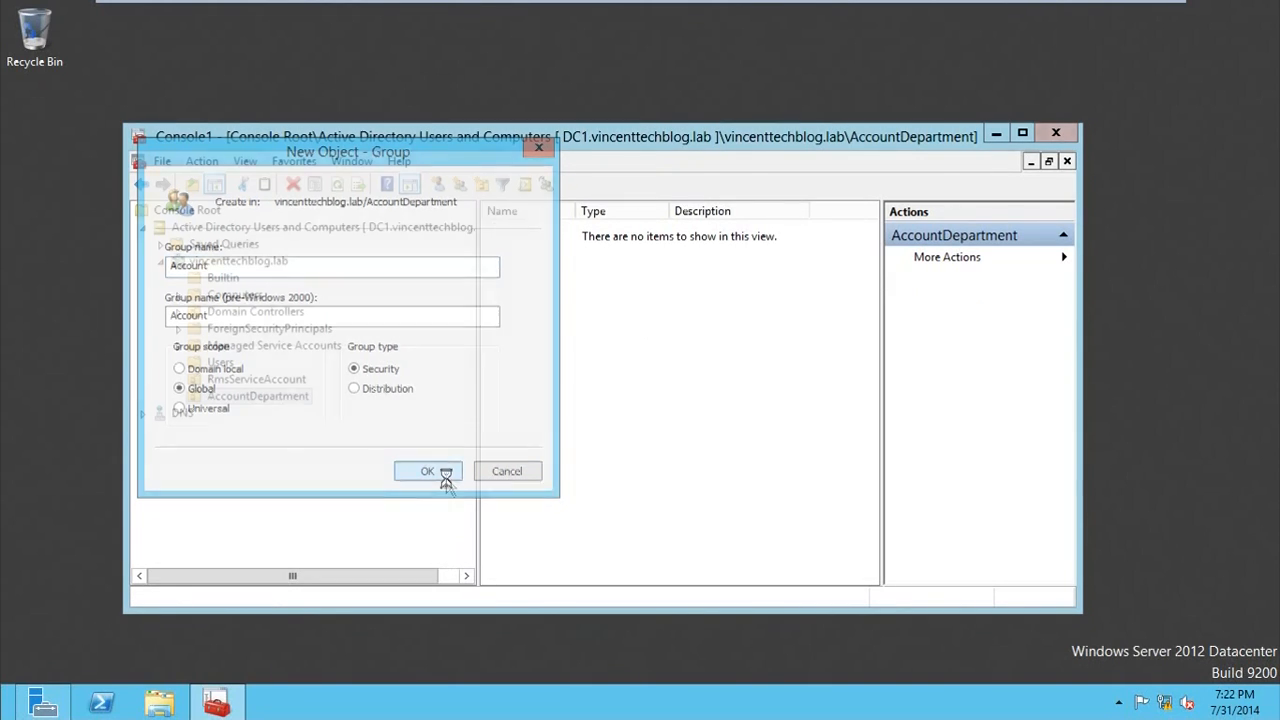
# Step: Start a new user in the AccountDepartment unit, entering the first employee's first name and last name, with the last name as logon name
pyautogui.click(538, 268)
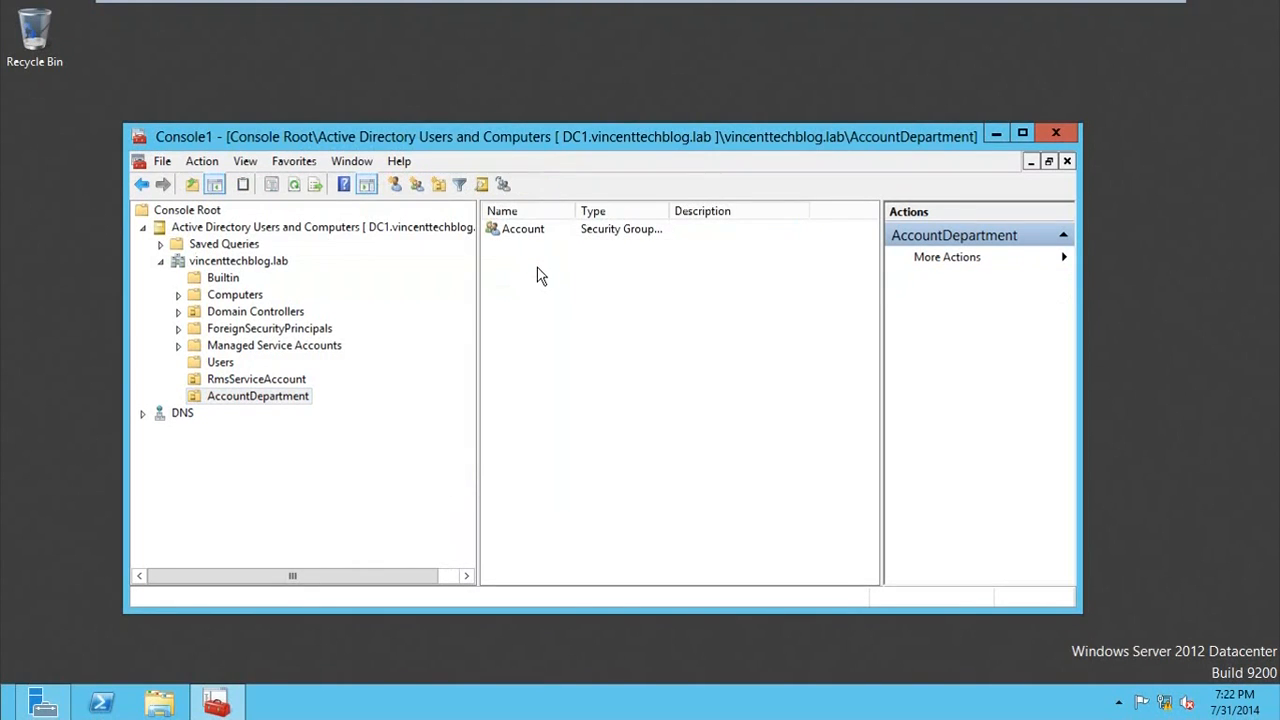
pyautogui.rightClick(538, 275)
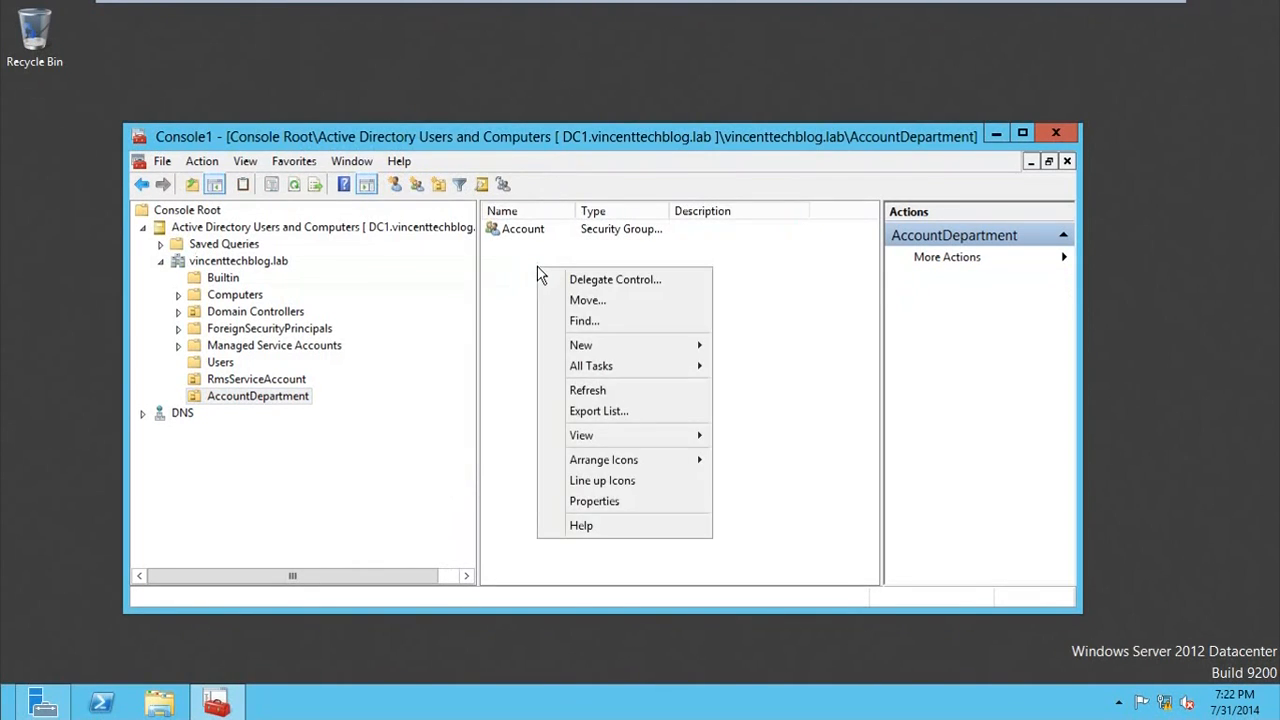
pyautogui.moveTo(624, 346)
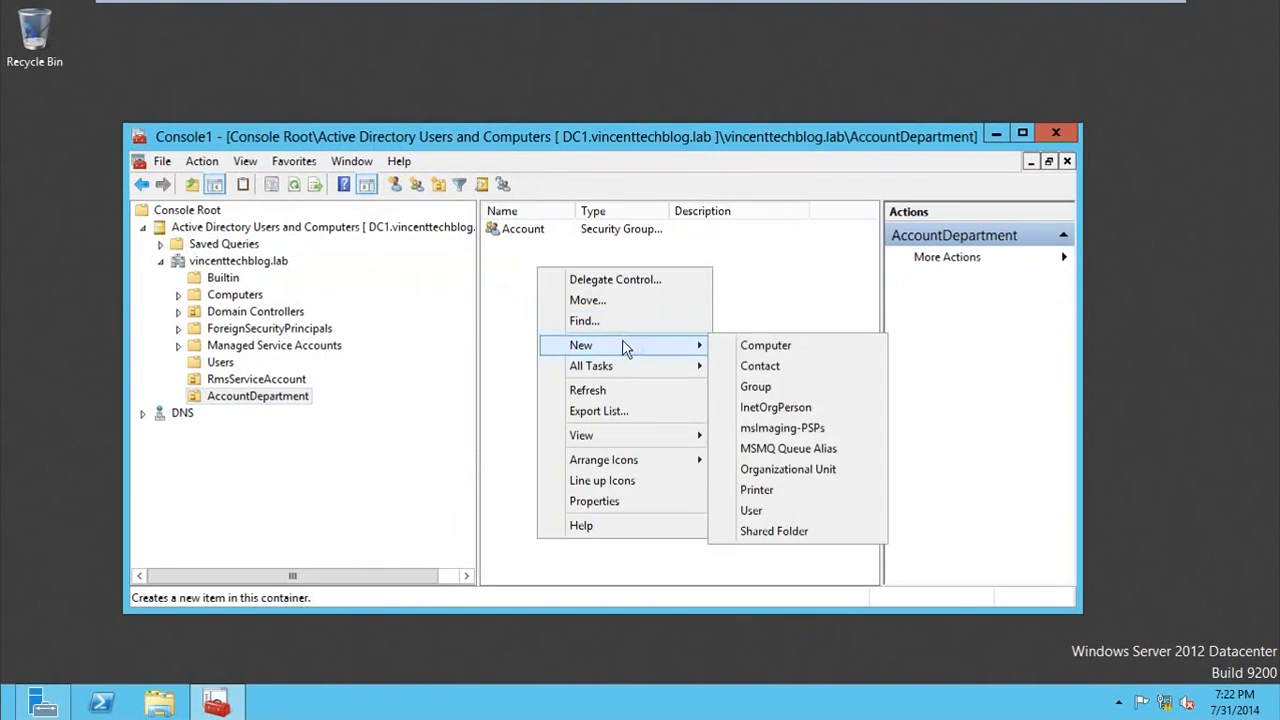
pyautogui.click(752, 510)
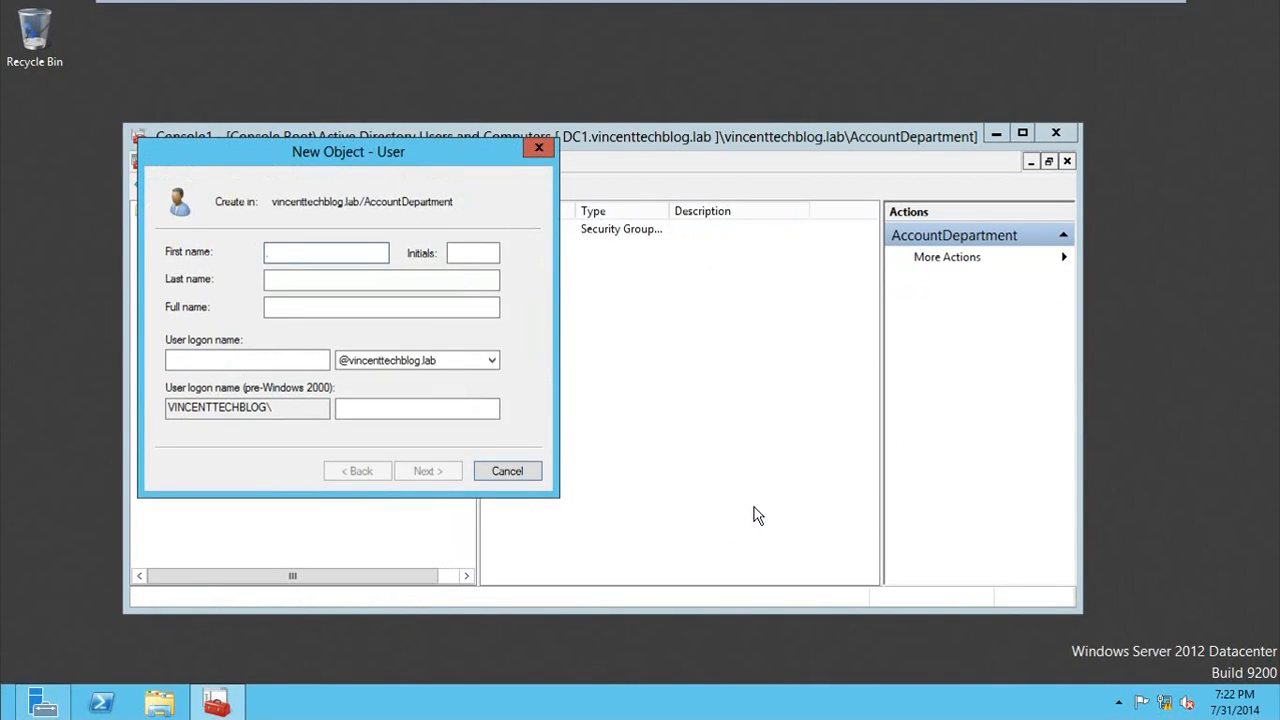
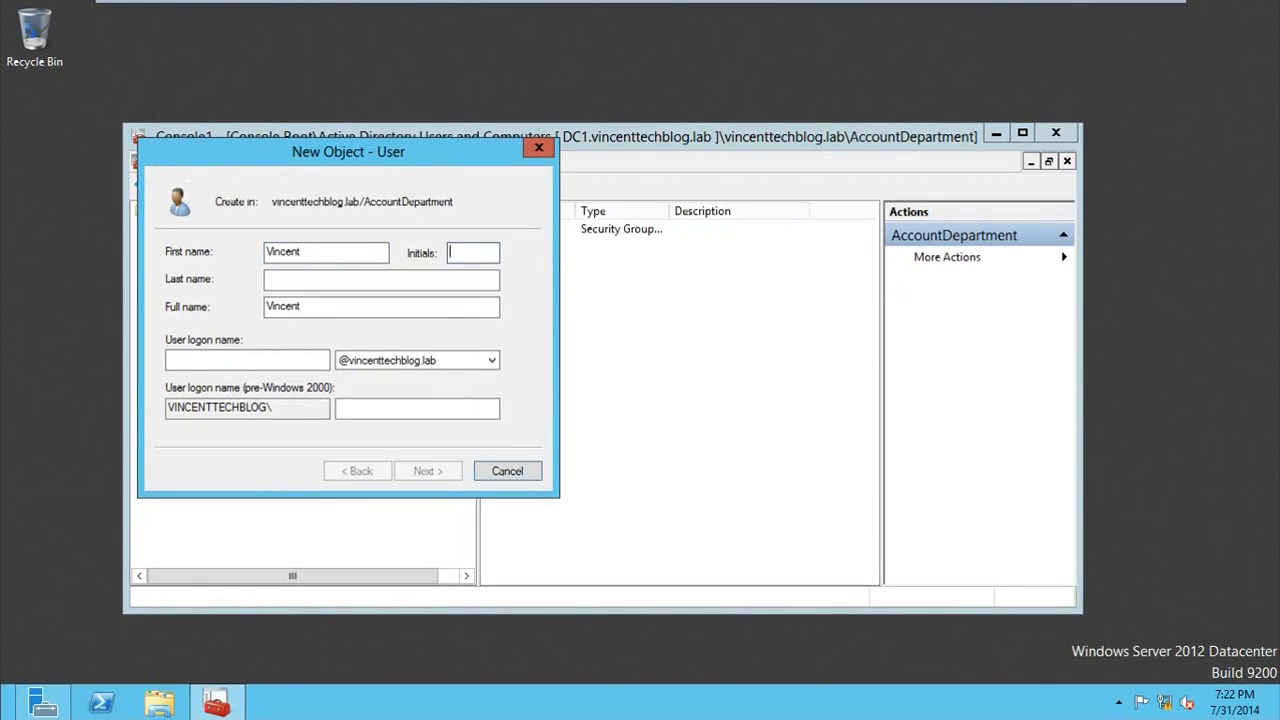
pyautogui.press('Tab')
pyautogui.press('Tab')
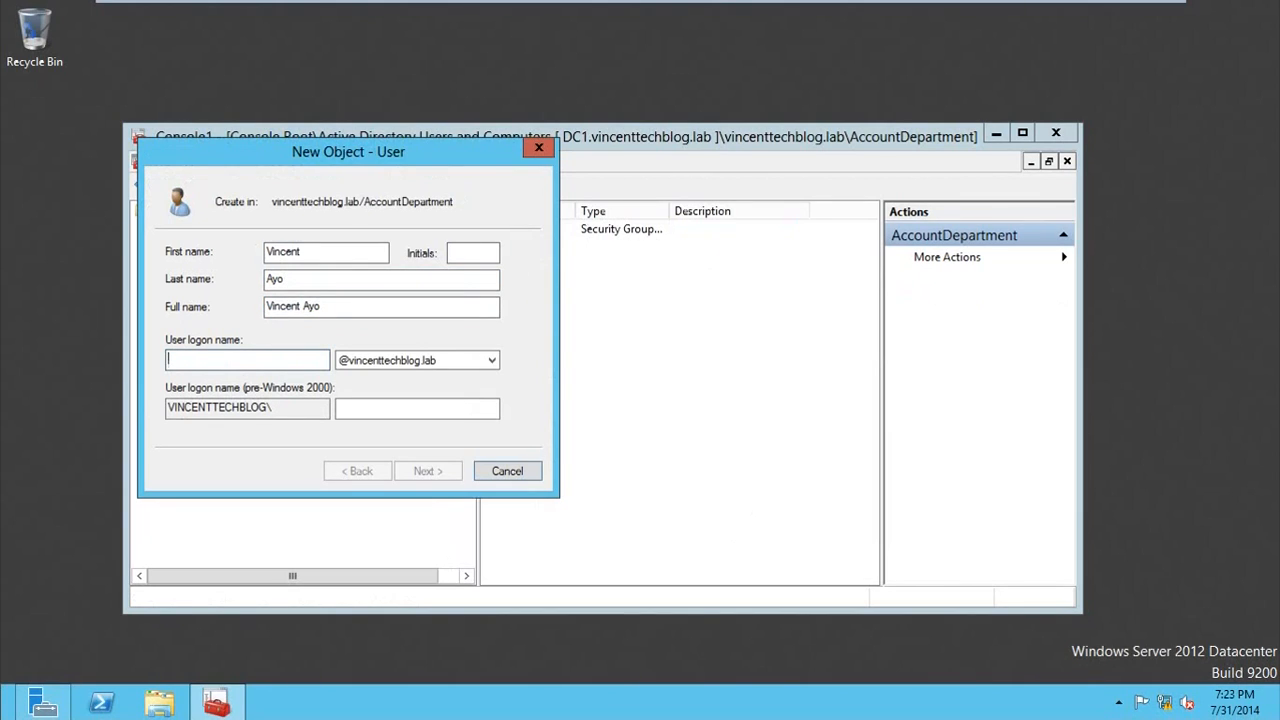
pyautogui.write('Ayo')
pyautogui.click(430, 471)
# Step: Enter and confirm the first employee's password, turn off the forced change at next logon, set it to never expire, and finish creating the user
pyautogui.write('•••••••')
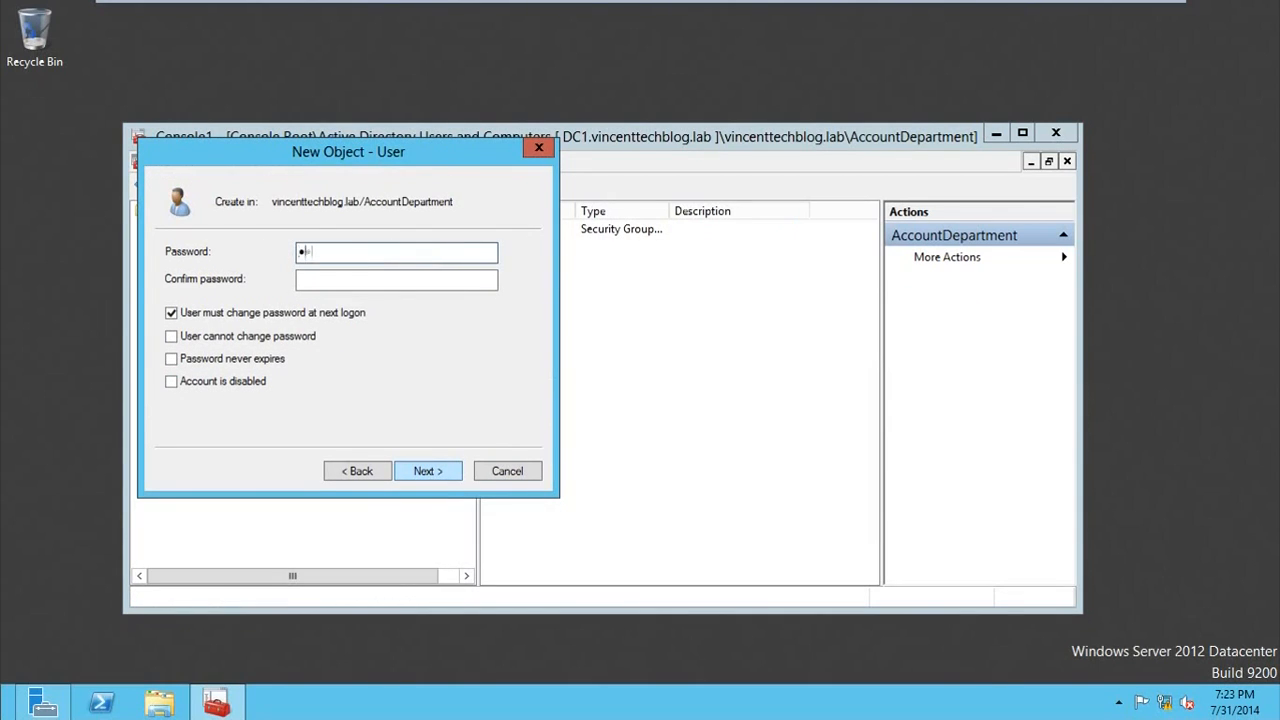
pyautogui.write('•••')
pyautogui.press('Tab')
pyautogui.write('•••••')
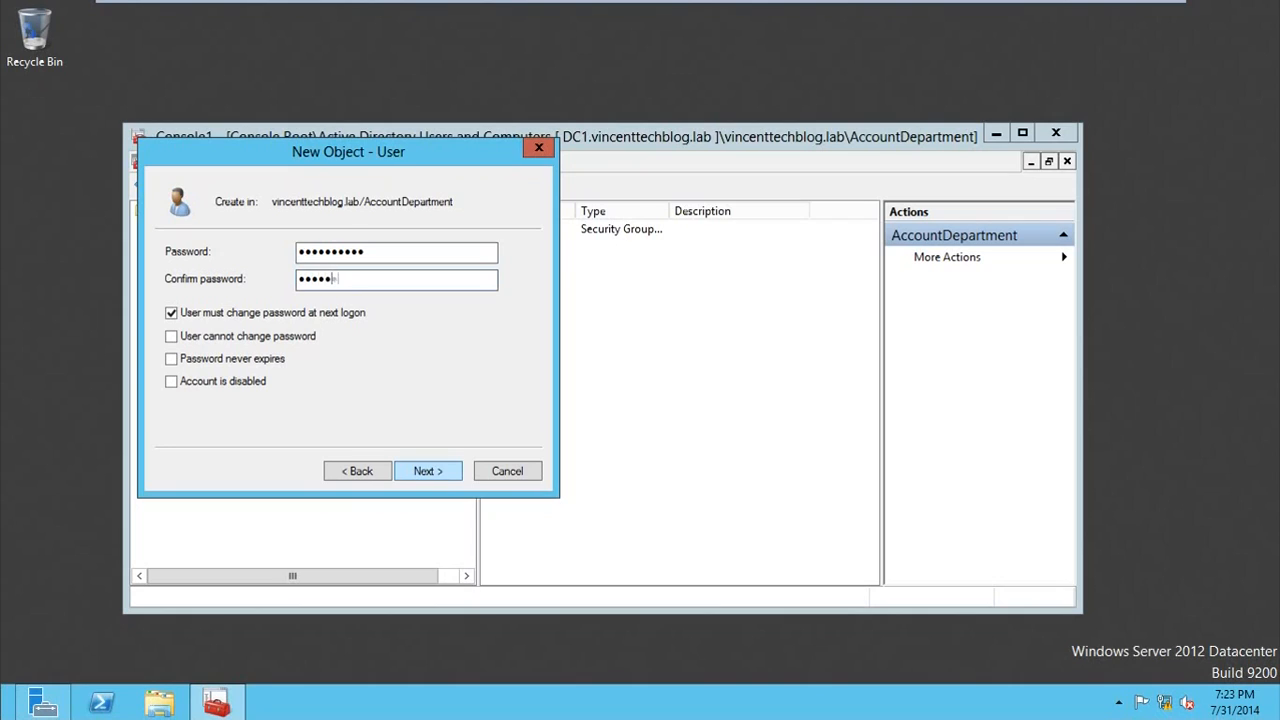
pyautogui.write('•••••')
pyautogui.click(186, 318)
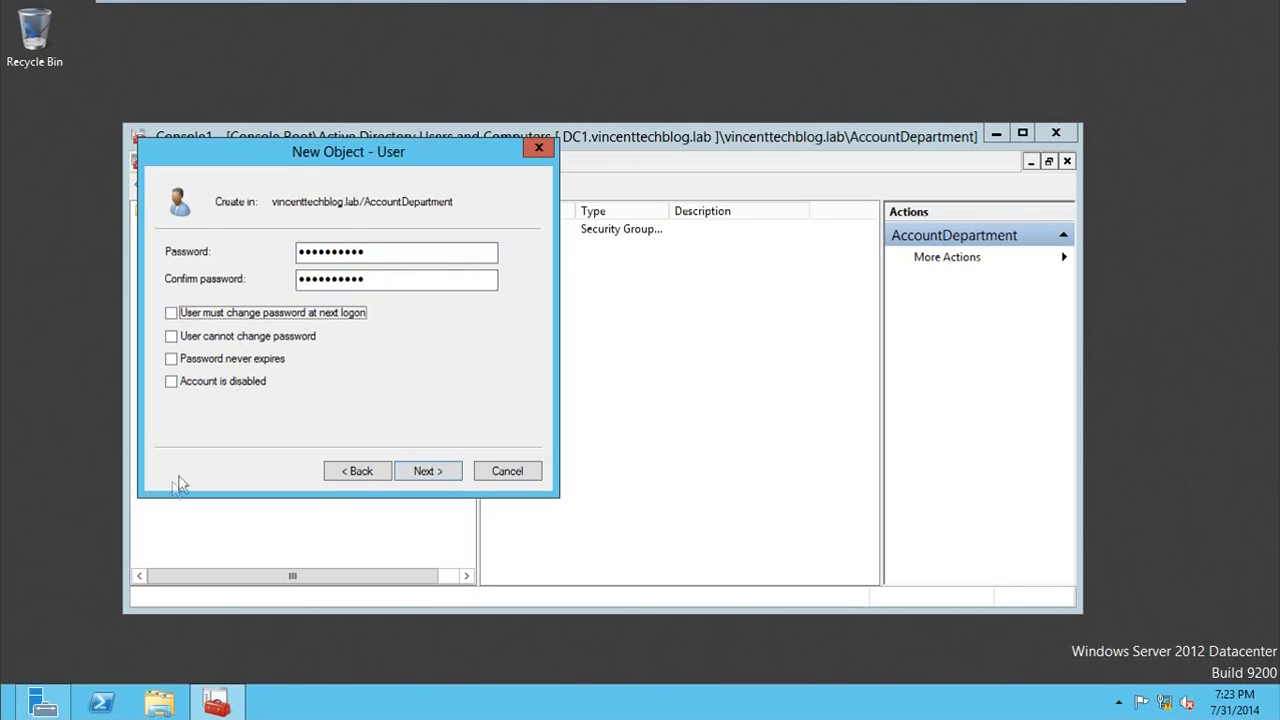
pyautogui.click(174, 360)
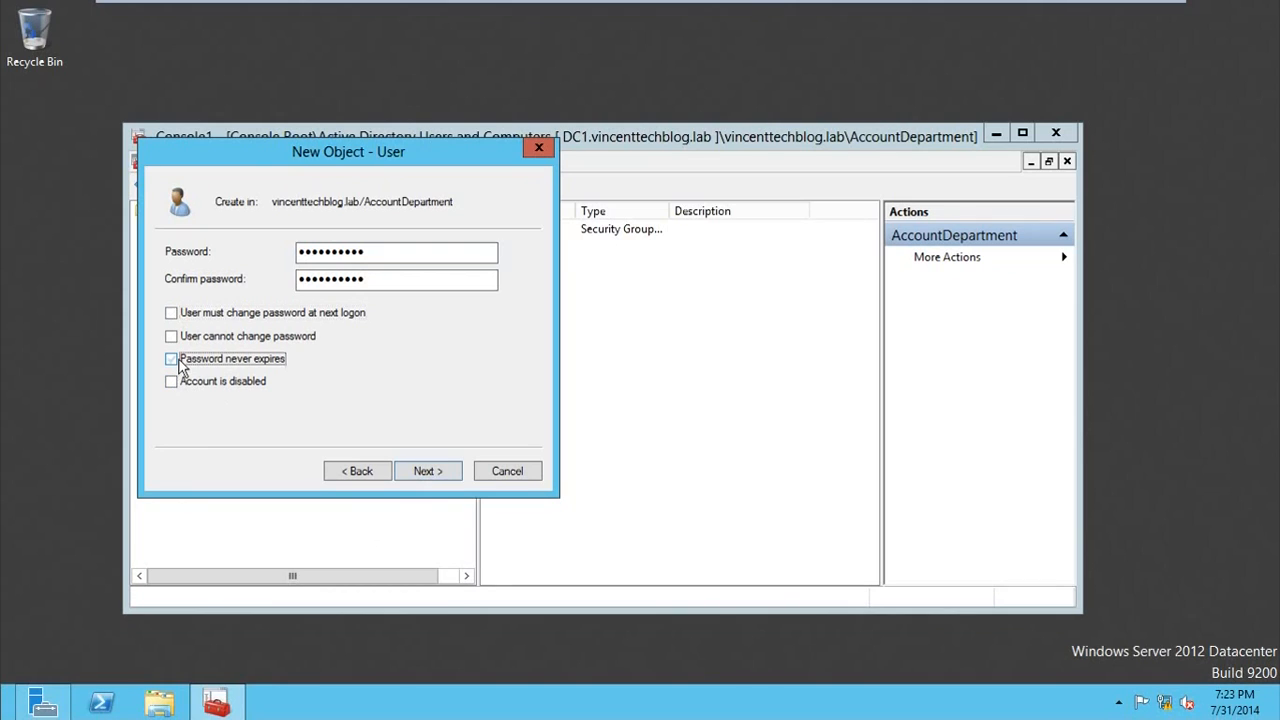
pyautogui.click(420, 471)
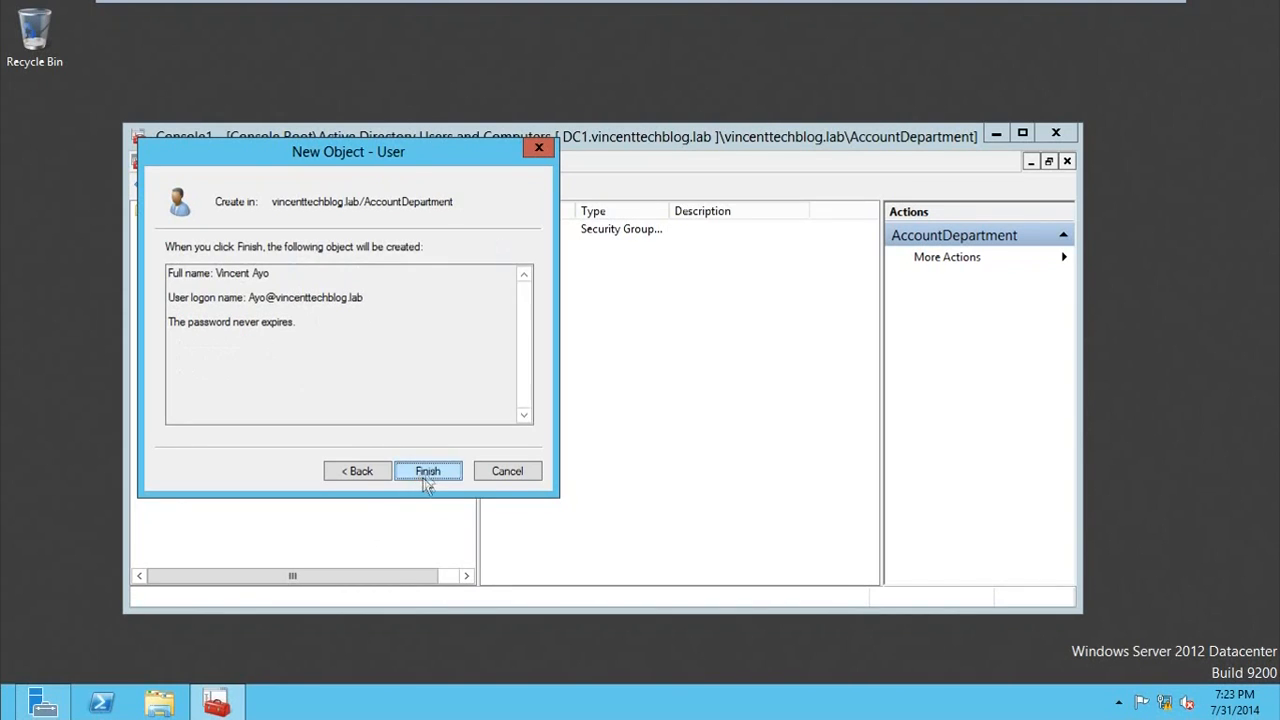
pyautogui.click(428, 471)
# Step: Start a second user in the AccountDepartment unit, entering the employee's first name and last name, with the first name as logon name
pyautogui.rightClick(557, 327)
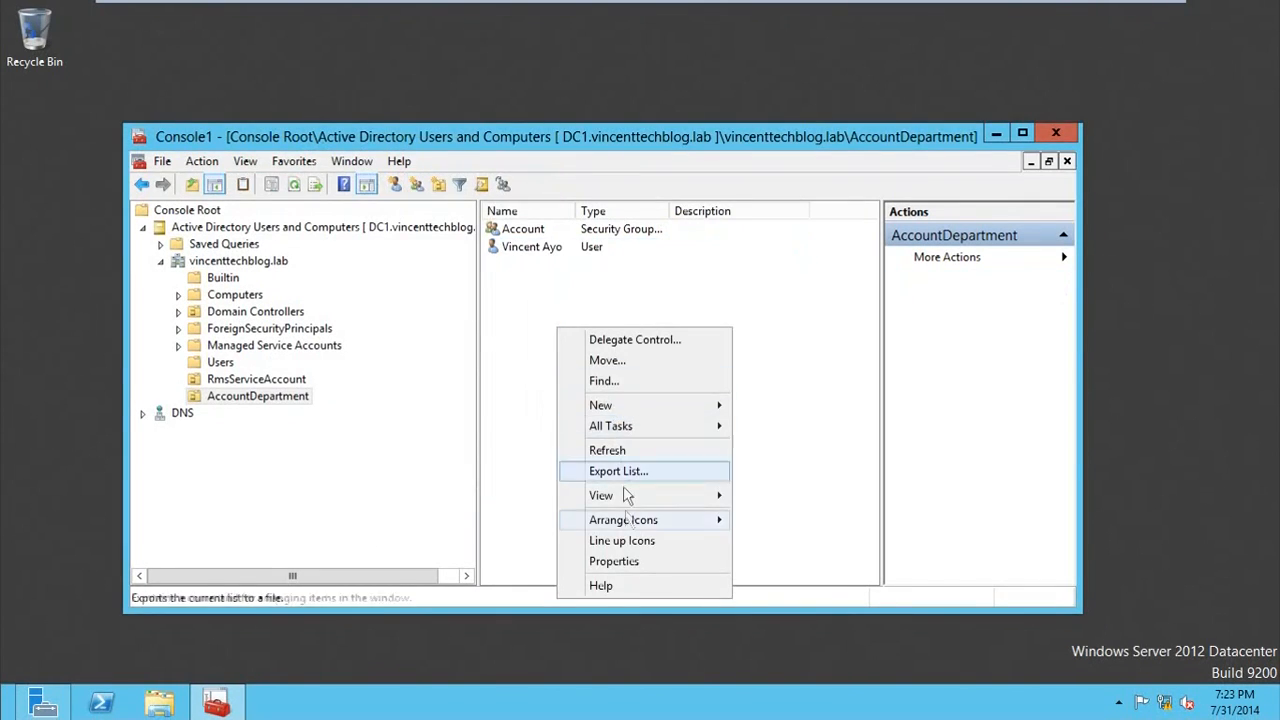
pyautogui.moveTo(651, 408)
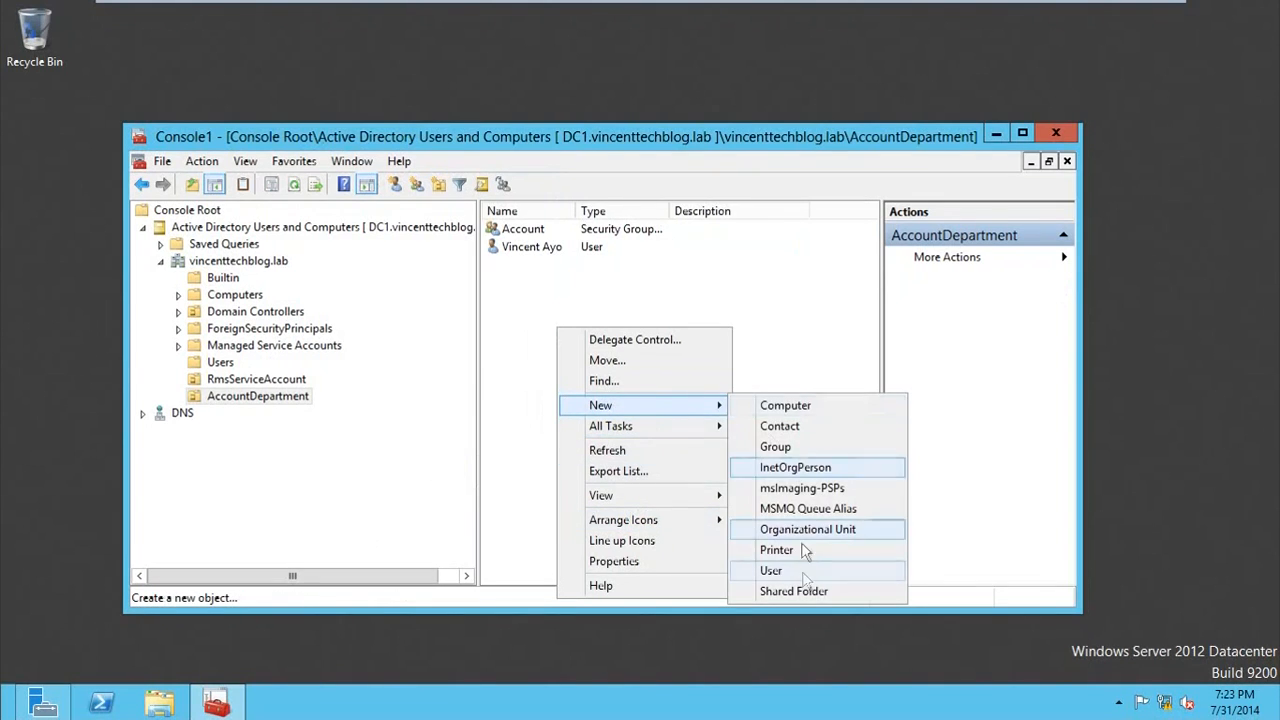
pyautogui.click(800, 570)
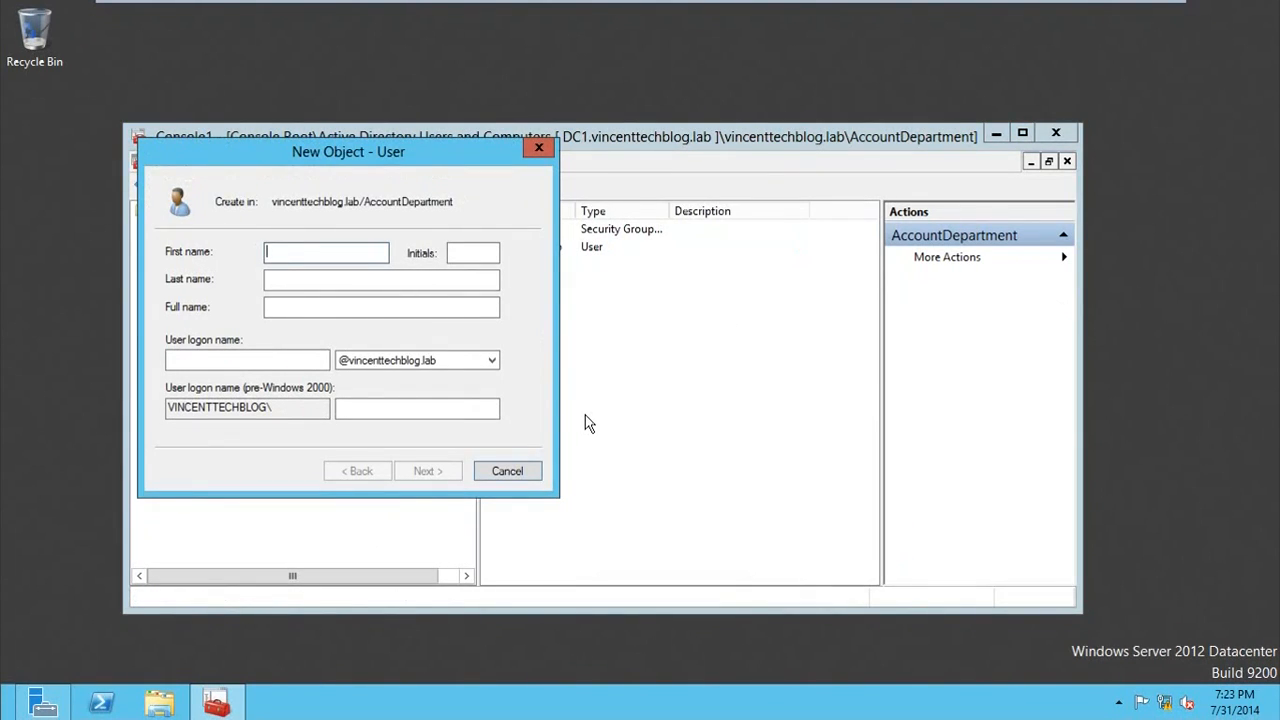
pyautogui.press('Tab')
pyautogui.press('Tab')
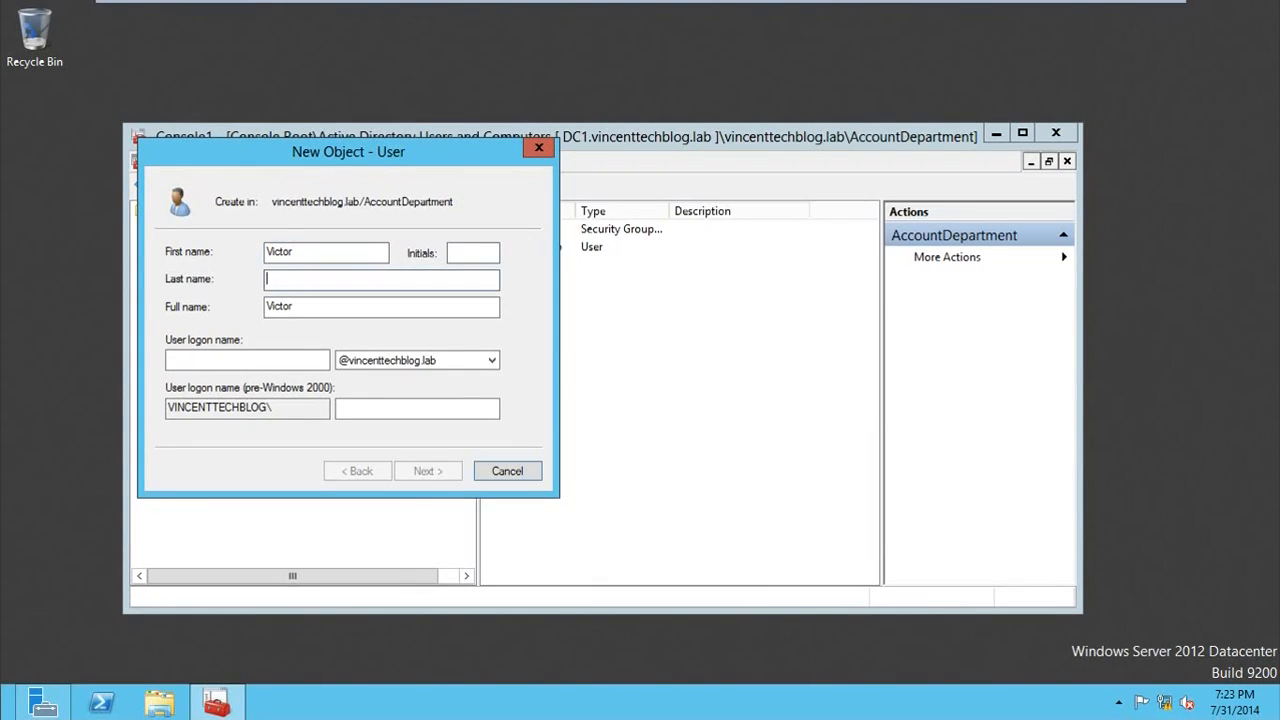
pyautogui.press('Tab')
pyautogui.press('Tab')
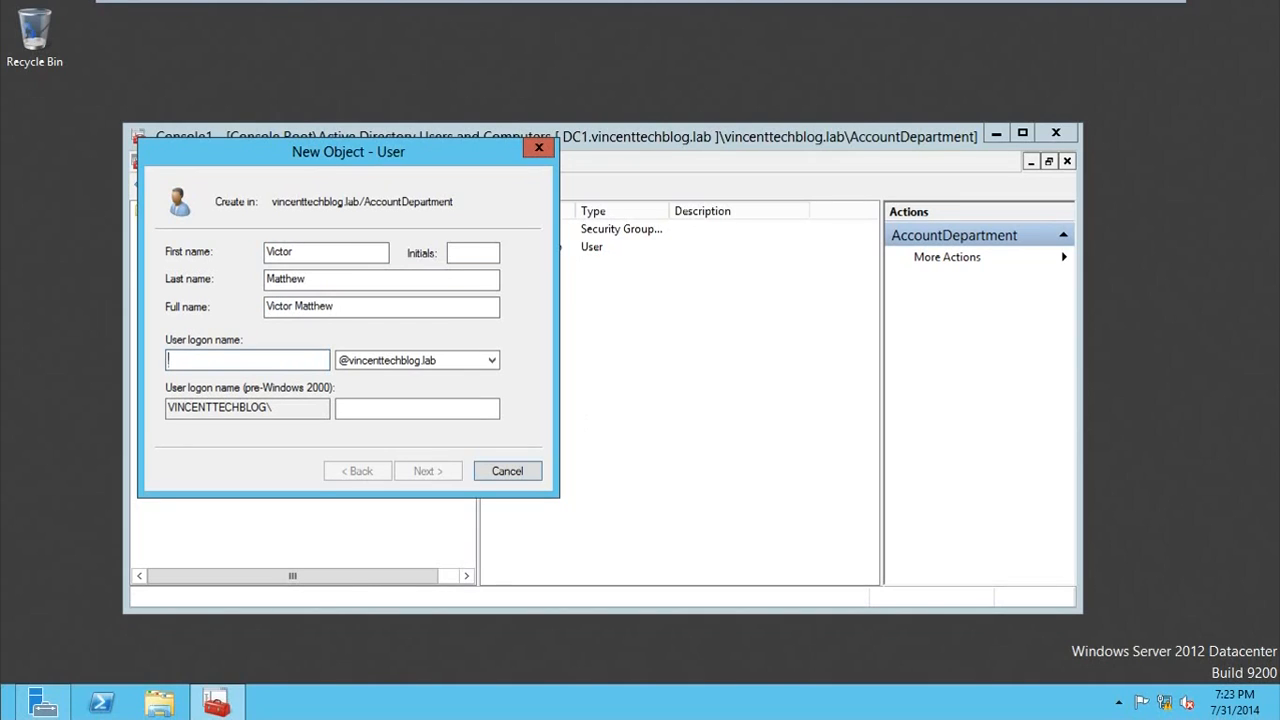
pyautogui.write('Victor')
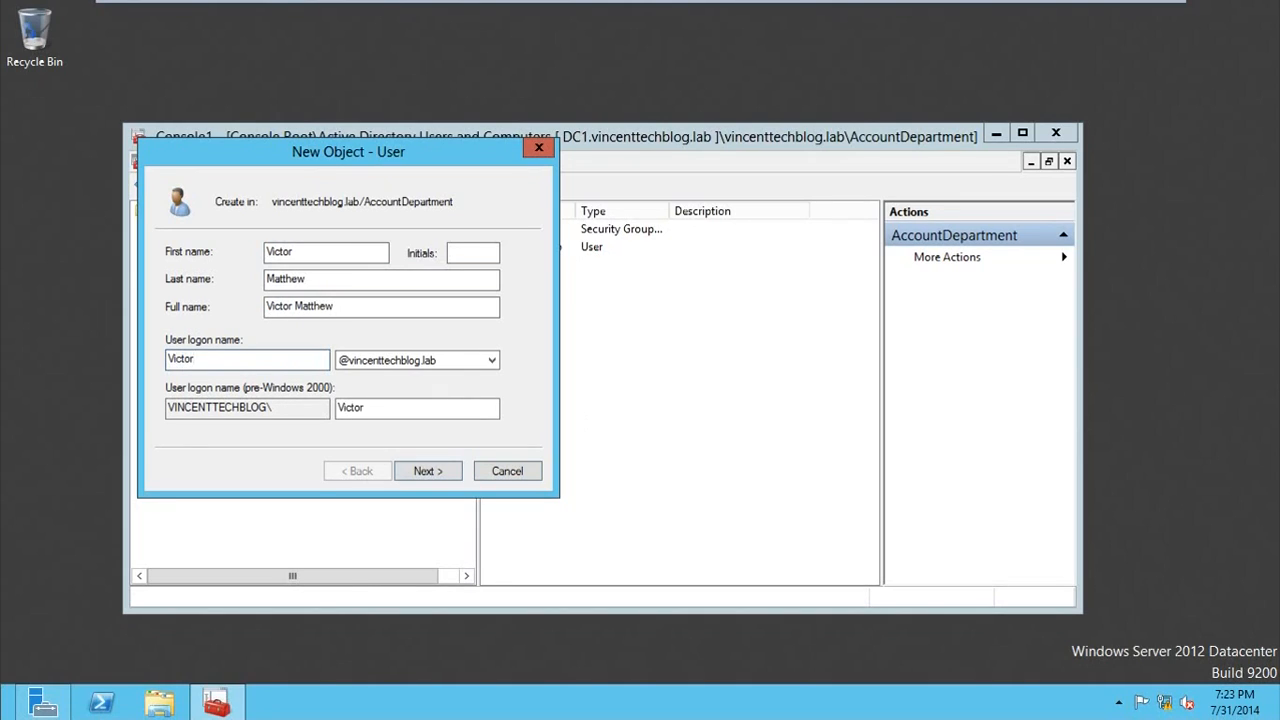
pyautogui.click(432, 471)
# Step: Enter and confirm the second employee's password, turn off the forced change at next logon, set it to never expire, and finish creating the user
pyautogui.write('••••••••••')
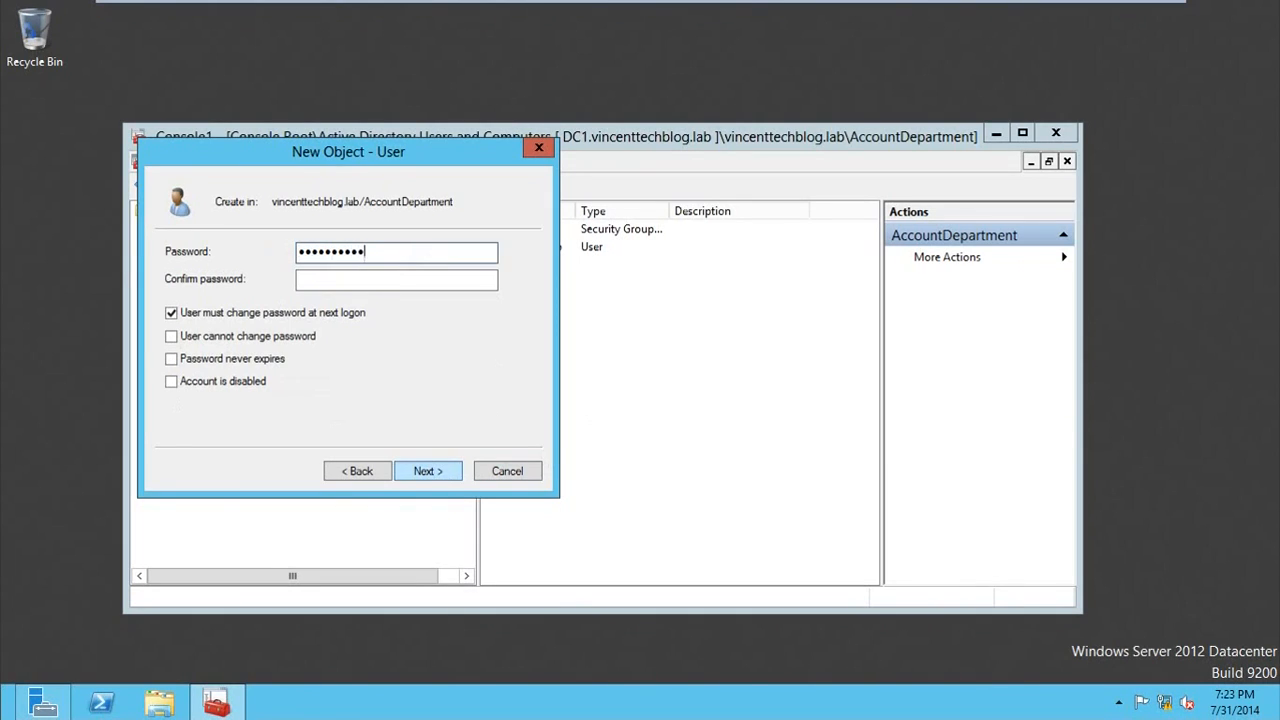
pyautogui.write('••••••••••')
pyautogui.click(167, 313)
pyautogui.click(171, 358)
pyautogui.click(445, 463)
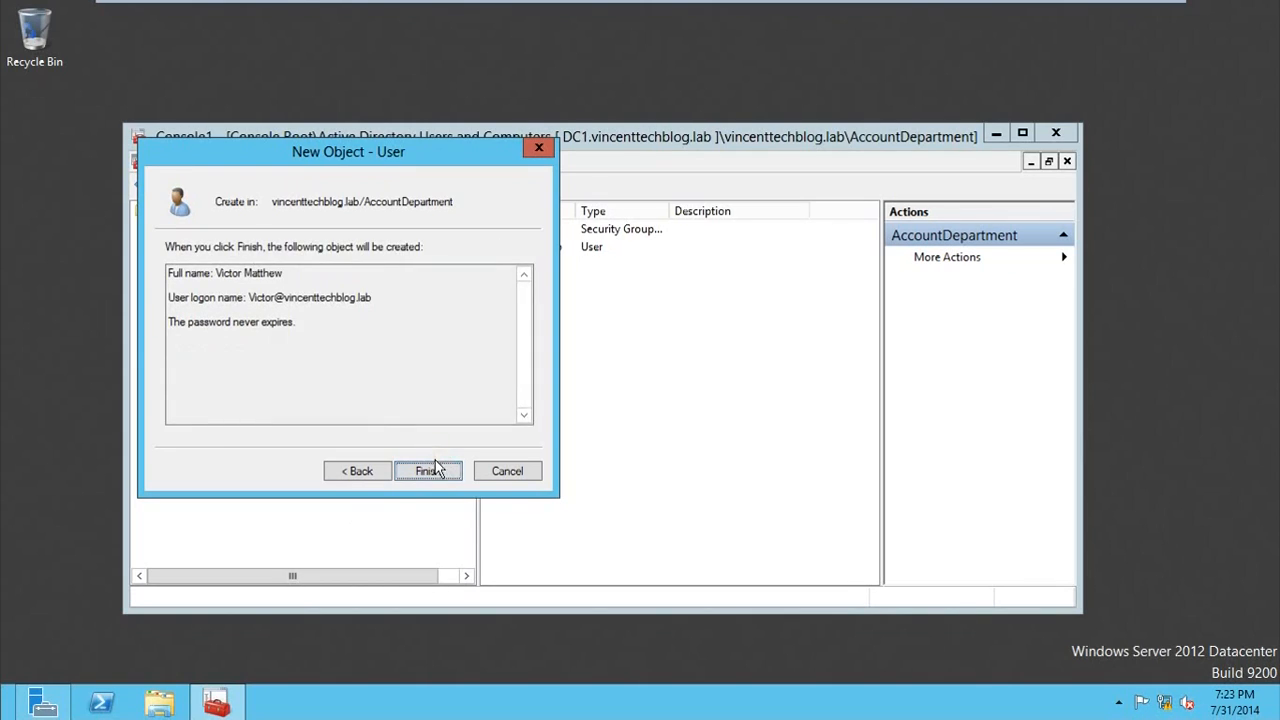
pyautogui.click(428, 471)
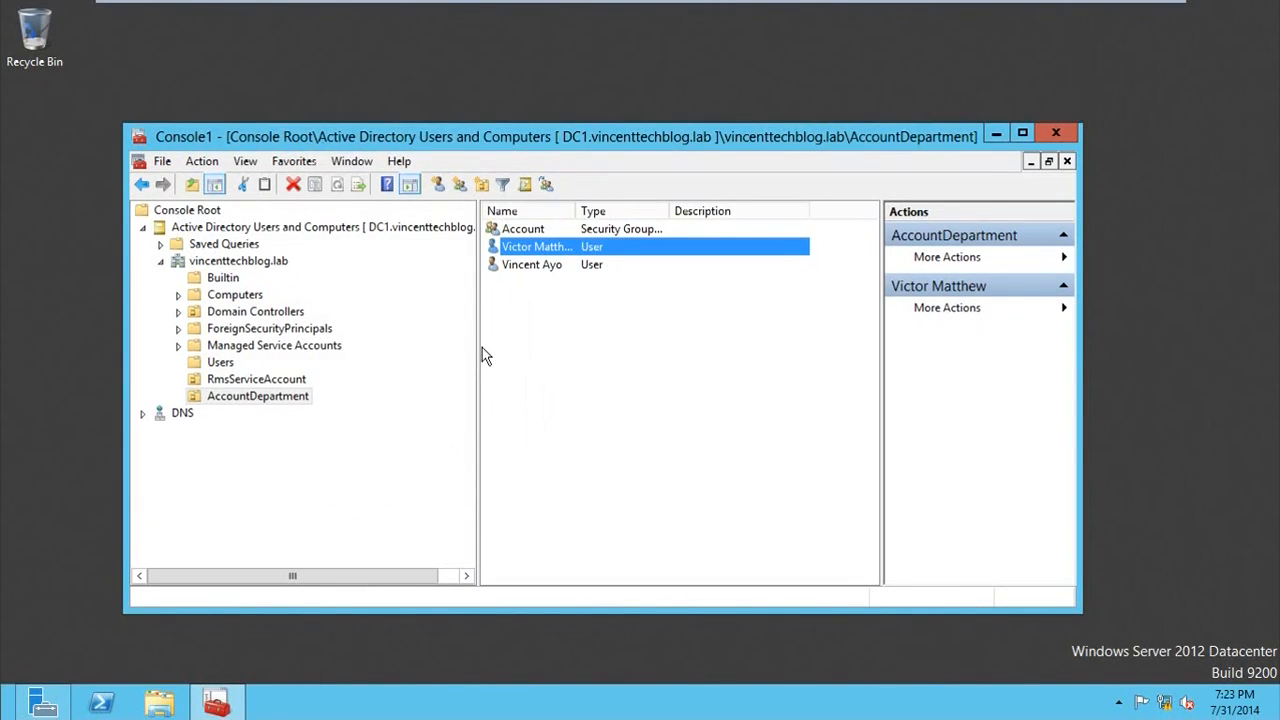
# Step: Open the properties of the Service Account user in the RmsServiceAccount unit and fill in its e-mail address
pyautogui.click(244, 386)
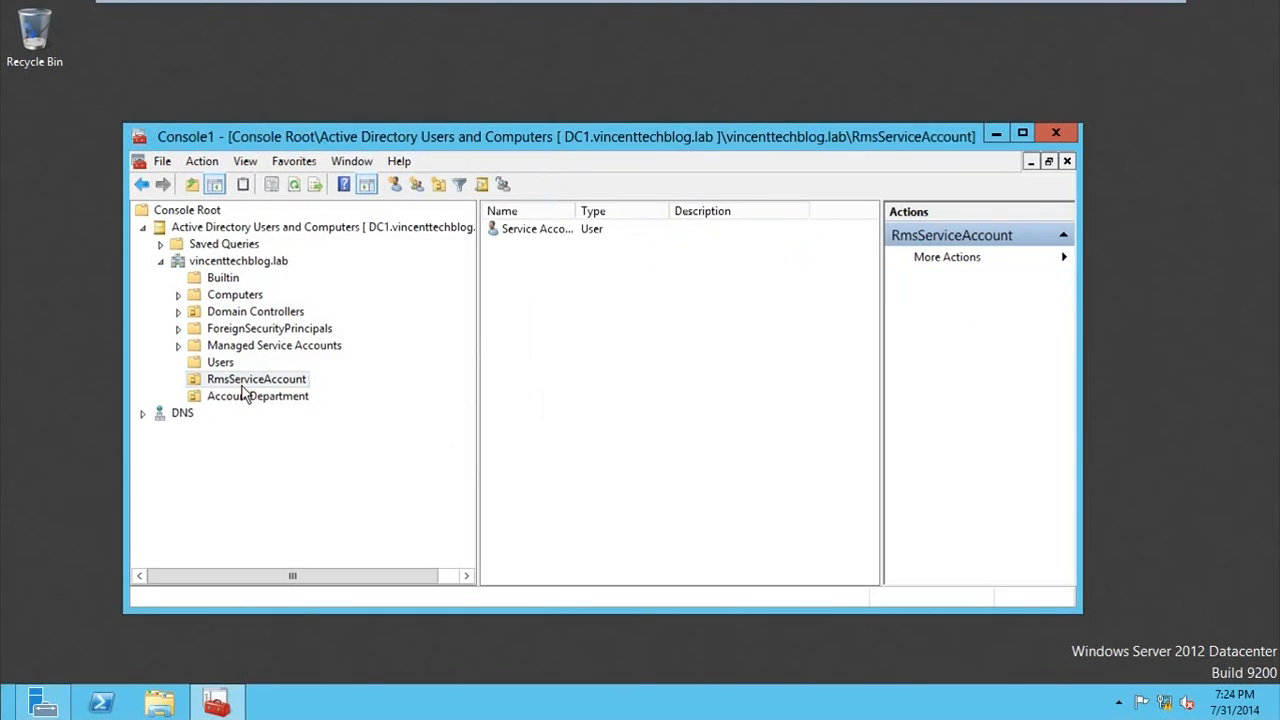
pyautogui.click(505, 236)
pyautogui.rightClick(512, 242)
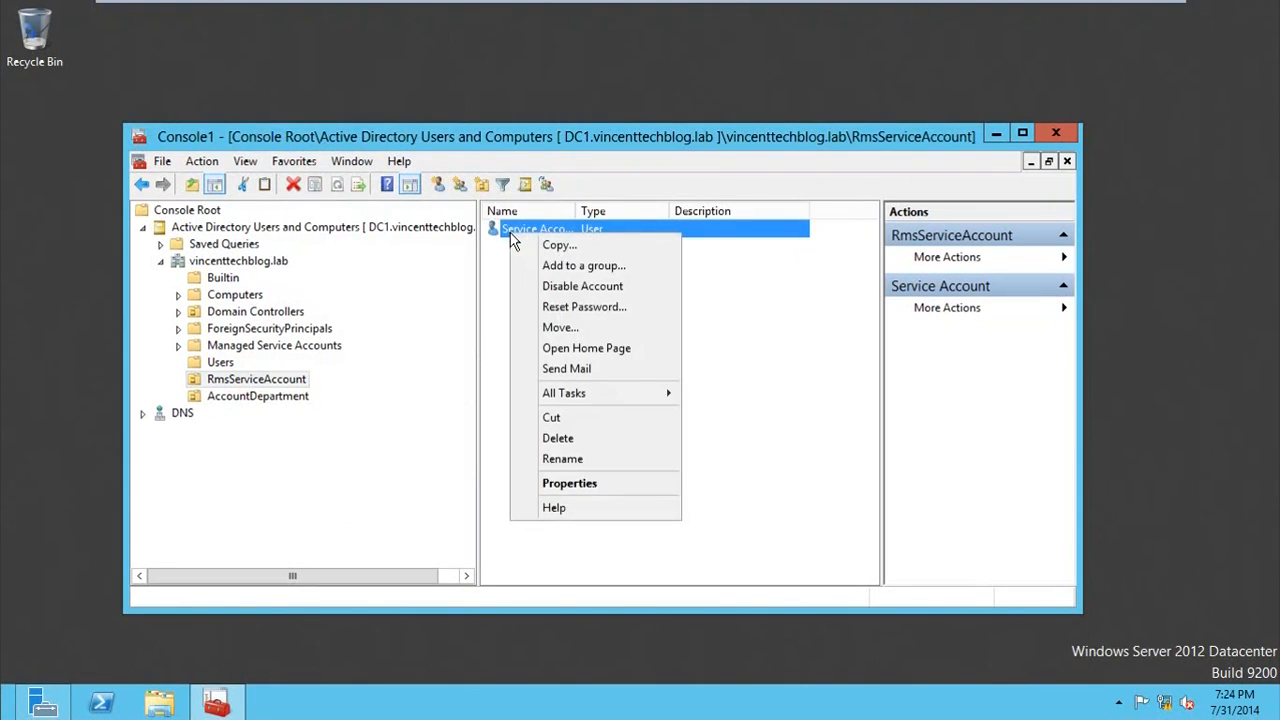
pyautogui.click(600, 483)
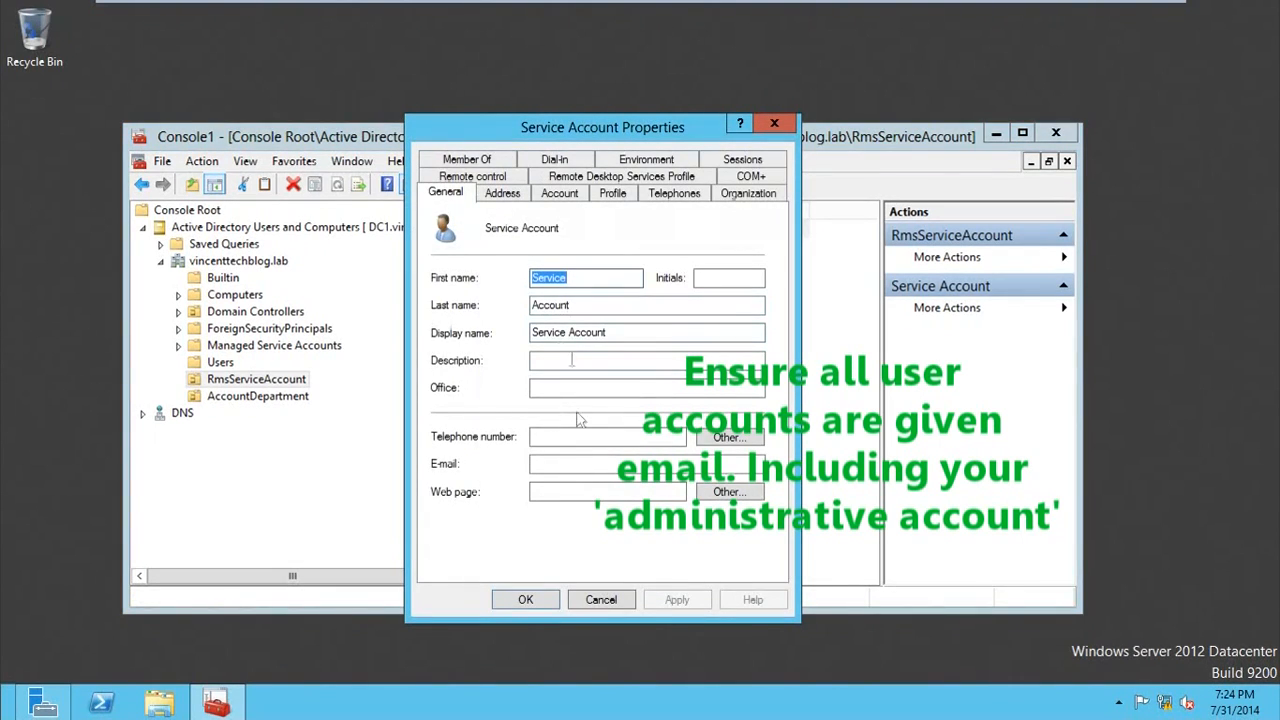
pyautogui.click(554, 463)
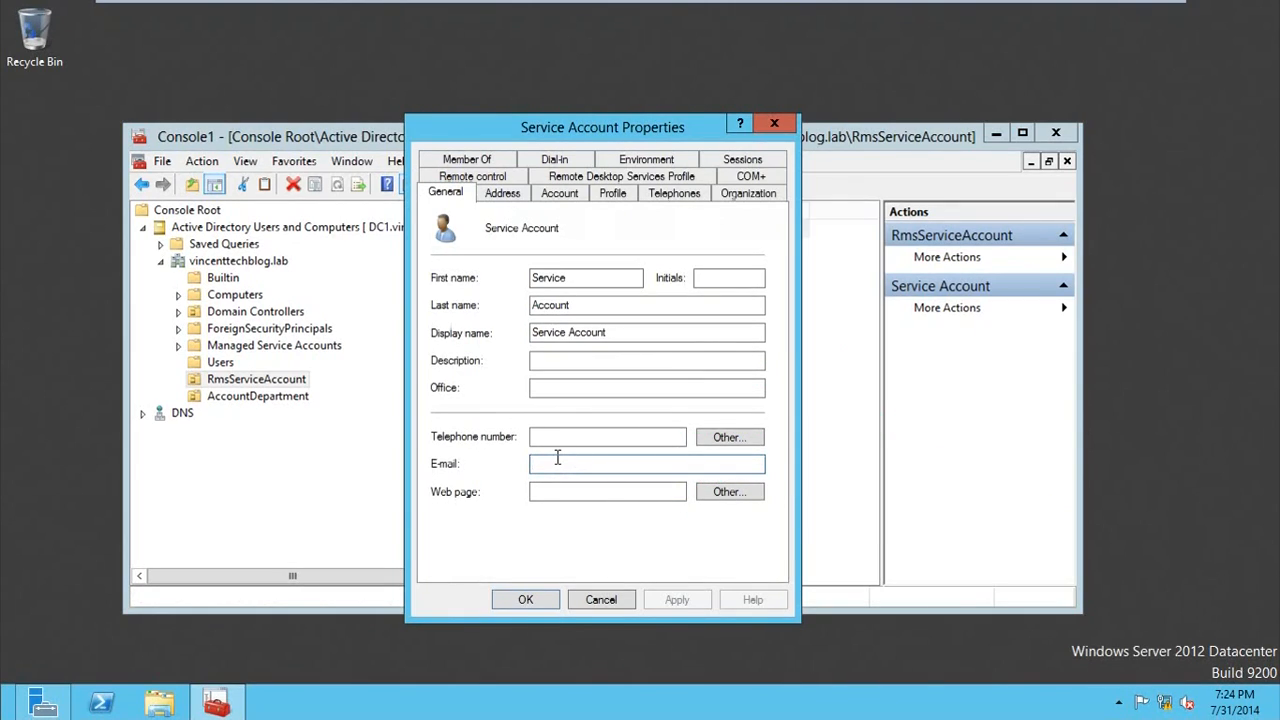
pyautogui.write('s')
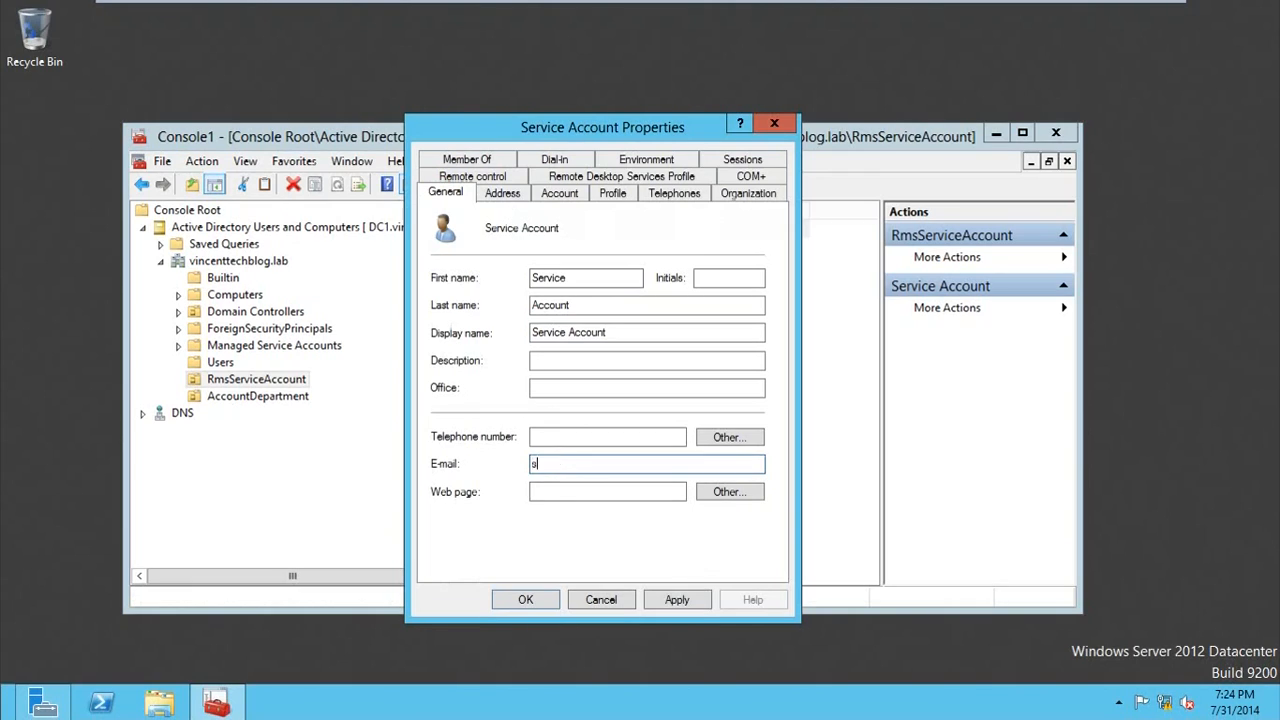
pyautogui.write('erviceacc')
pyautogui.press('BackSpace')
pyautogui.press('BackSpace')
pyautogui.press('BackSpace')
pyautogui.press('BackSpace')
pyautogui.press('BackSpace')
pyautogui.press('BackSpace')
pyautogui.press('BackSpace')
pyautogui.press('BackSpace')
pyautogui.press('BackSpace')
pyautogui.press('BackSpace')
pyautogui.press('BackSpace')
pyautogui.press('BackSpace')
pyautogui.press('BackSpace')
pyautogui.press('BackSpace')
pyautogui.write('incenttechblog')
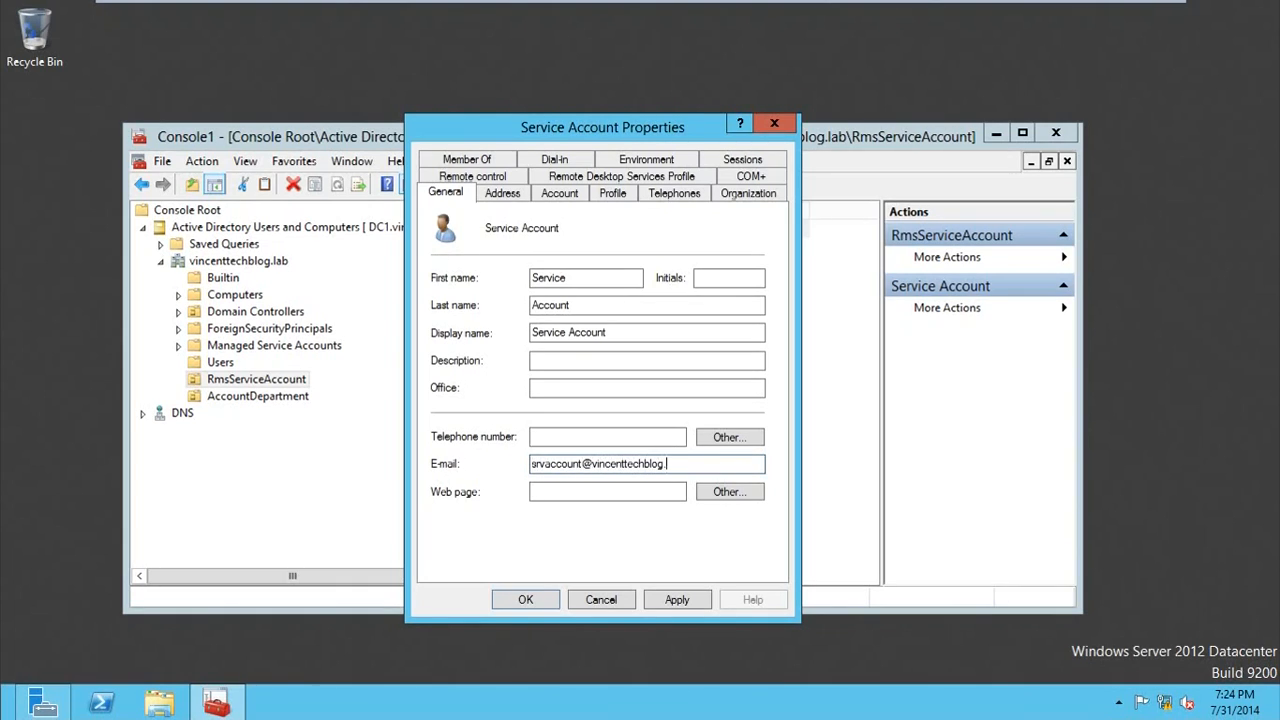
pyautogui.write('.lab')
# Step: Check the service account's logon name and domain against its e-mail address, then apply the change and close the properties
pyautogui.moveTo(697, 463); pyautogui.dragTo(594, 463)
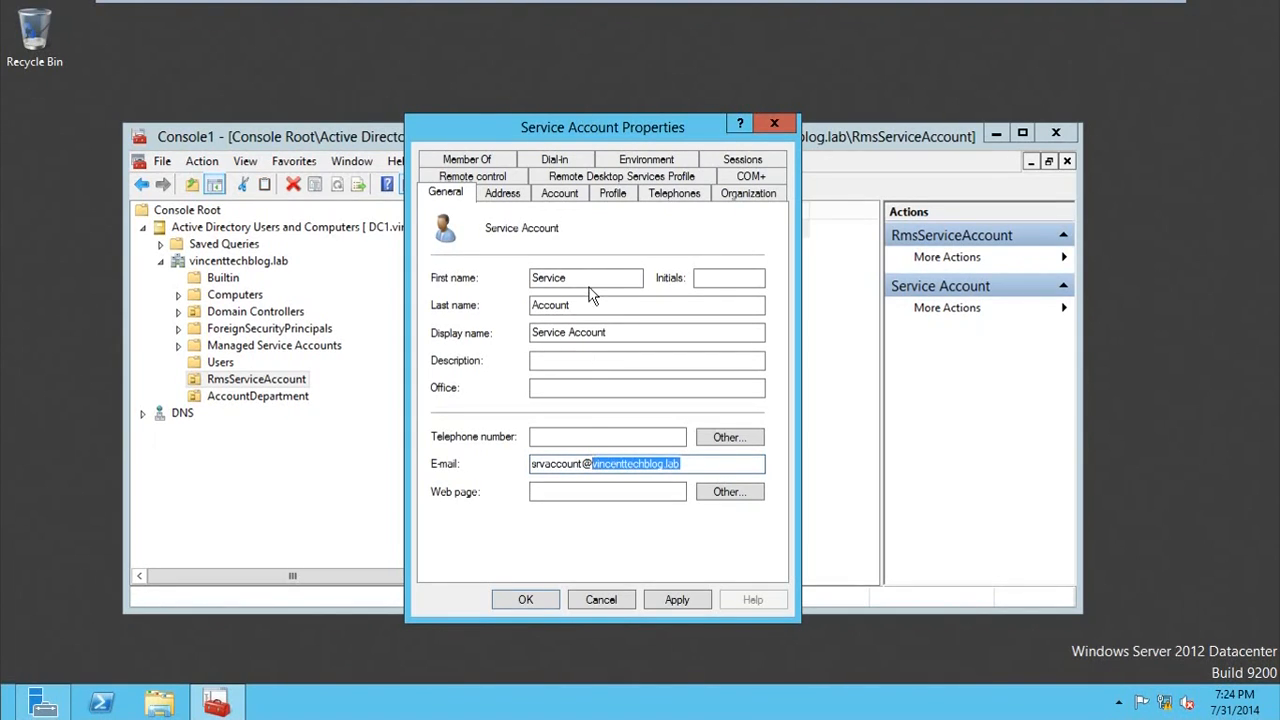
pyautogui.click(503, 195)
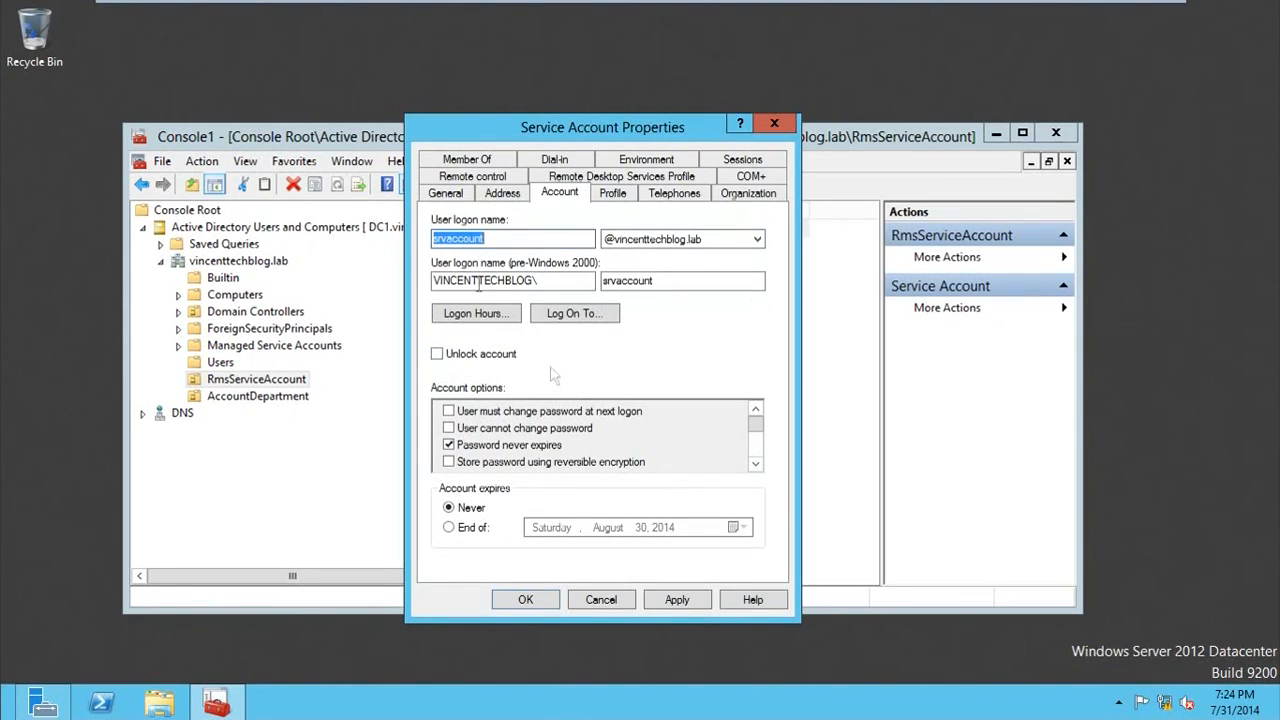
pyautogui.click(448, 195)
pyautogui.click(675, 600)
pyautogui.click(548, 606)
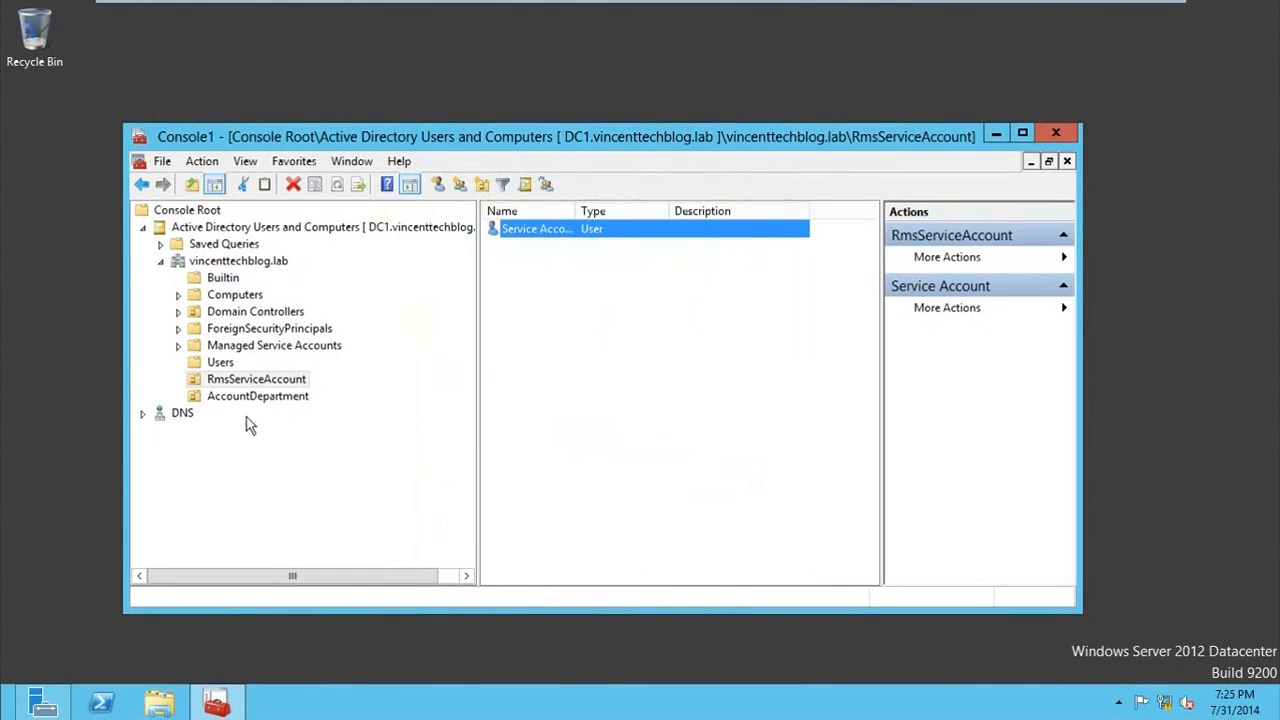
# Step: Fill in the e-mail address in the first employee's properties in the AccountDepartment unit, then apply the change and close the properties
pyautogui.click(252, 399)
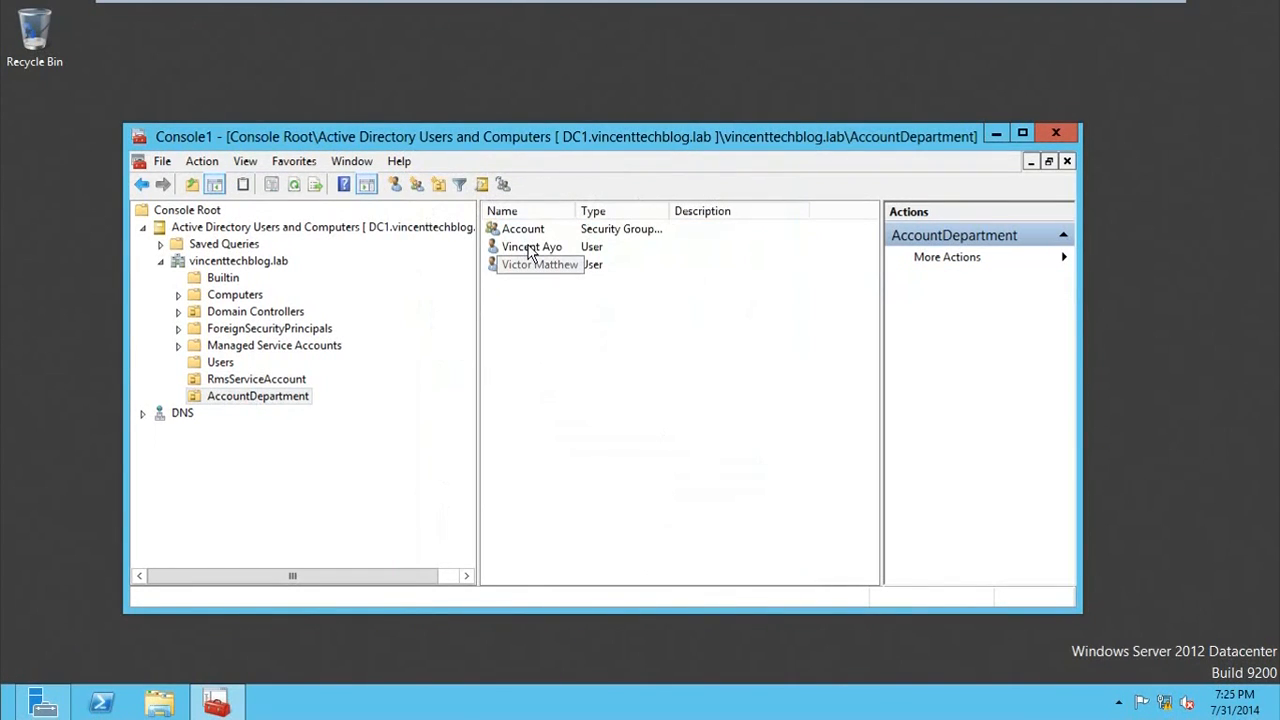
pyautogui.rightClick(531, 250)
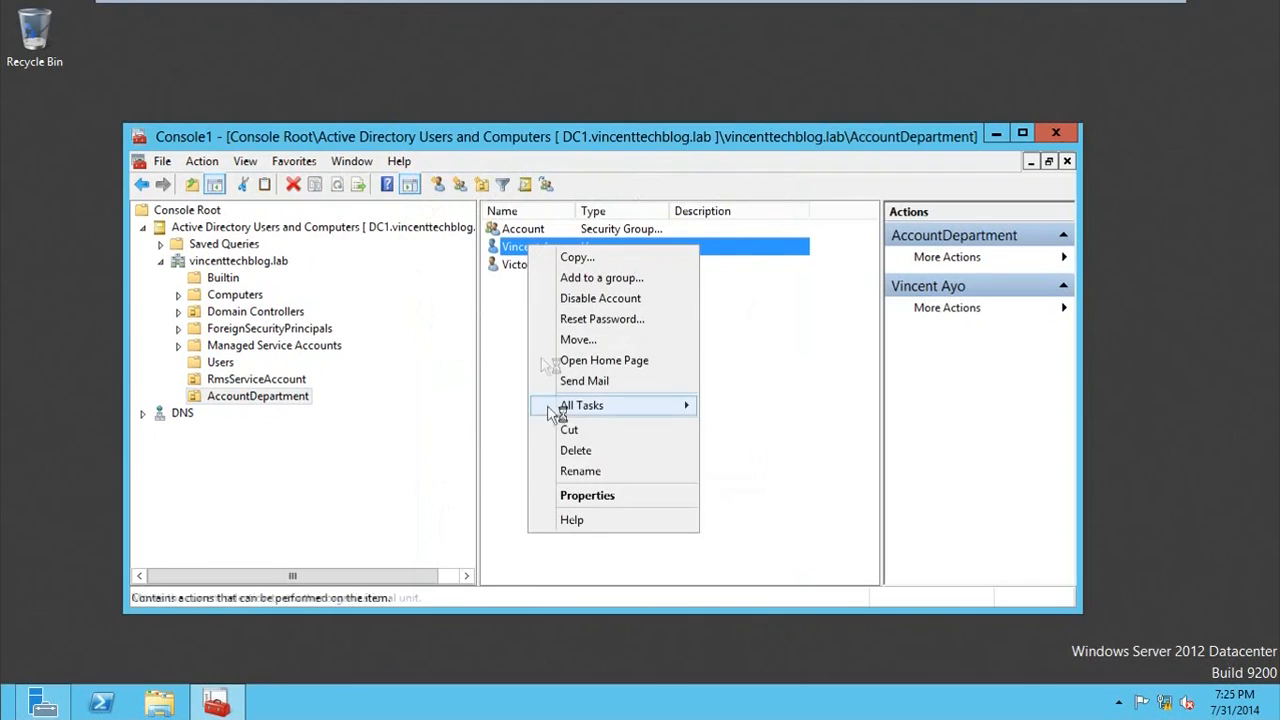
pyautogui.click(565, 494)
pyautogui.click(558, 465)
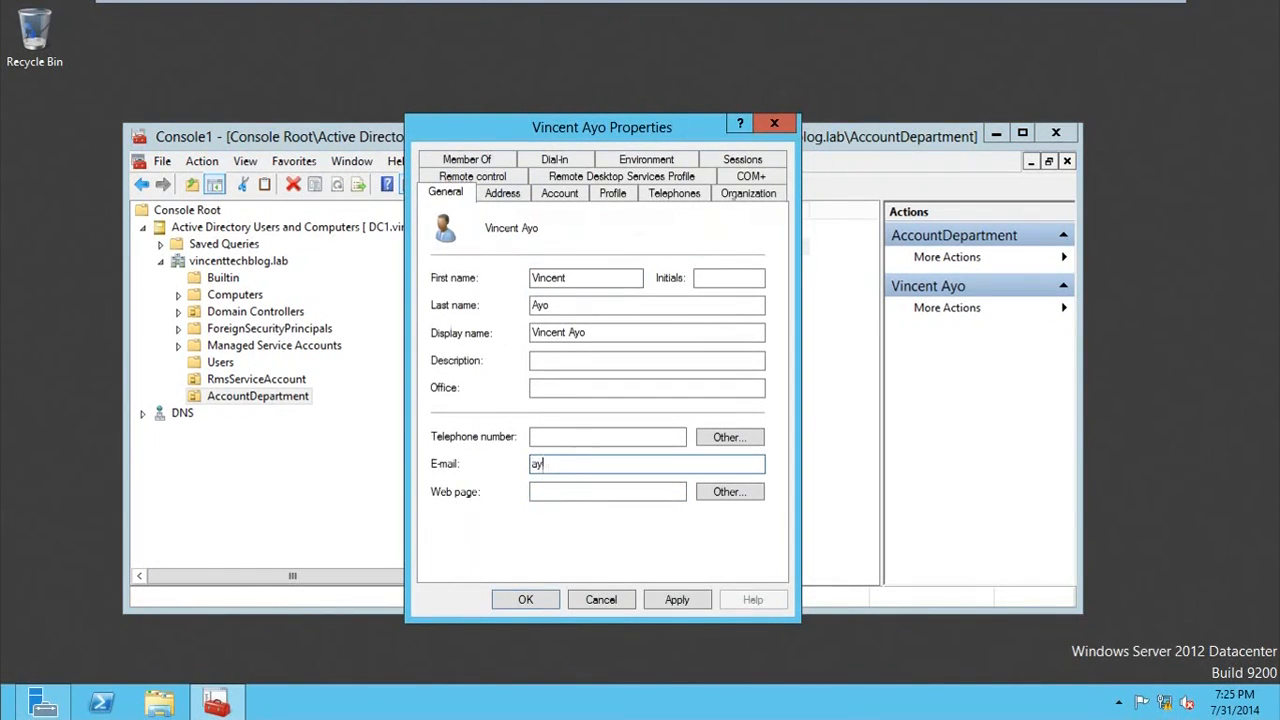
pyautogui.click(668, 597)
pyautogui.click(546, 600)
# Step: Fill in the e-mail address in the second AccountDepartment employee's properties, then apply the change and close the properties
pyautogui.rightClick(507, 265)
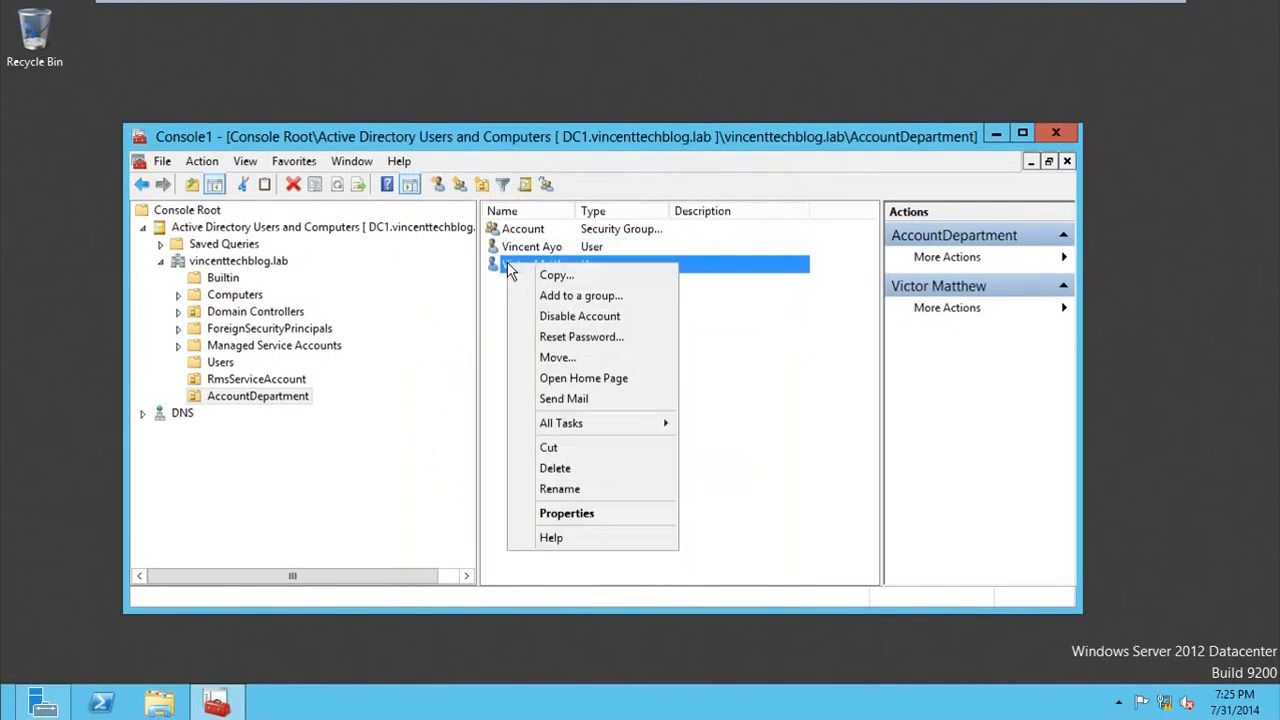
pyautogui.click(590, 527)
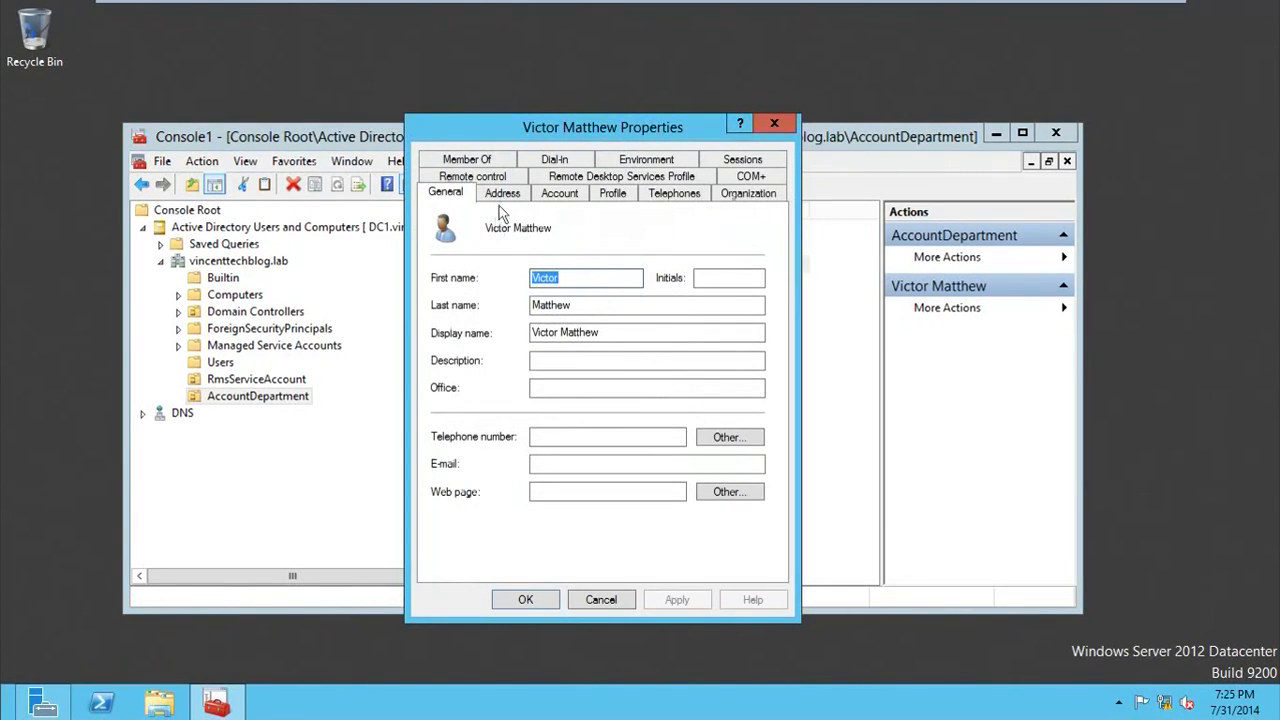
pyautogui.click(503, 193)
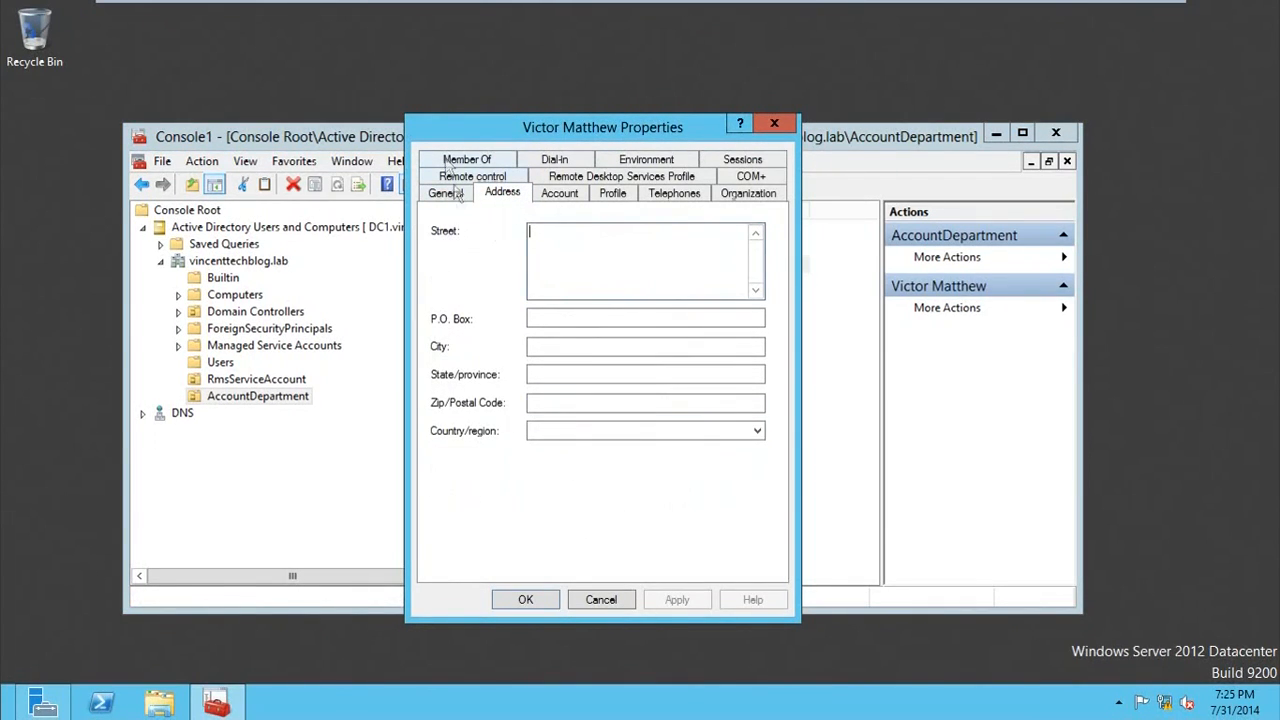
pyautogui.click(447, 193)
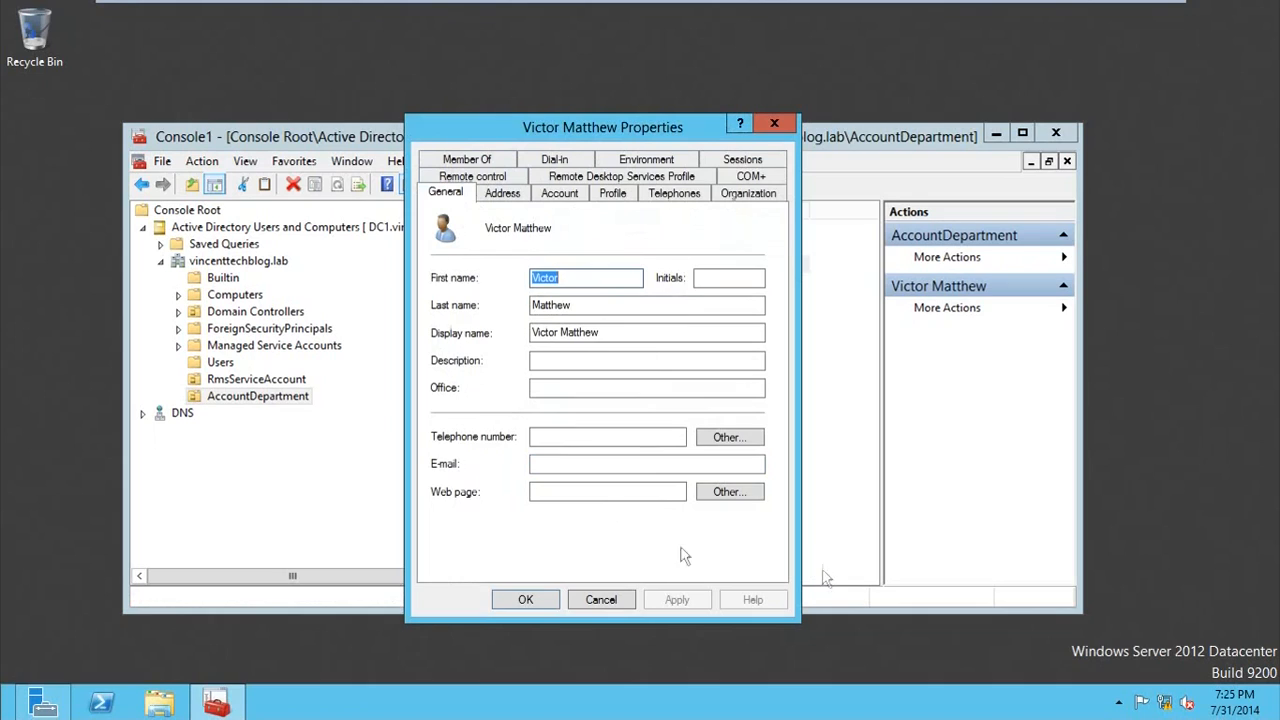
pyautogui.click(655, 465)
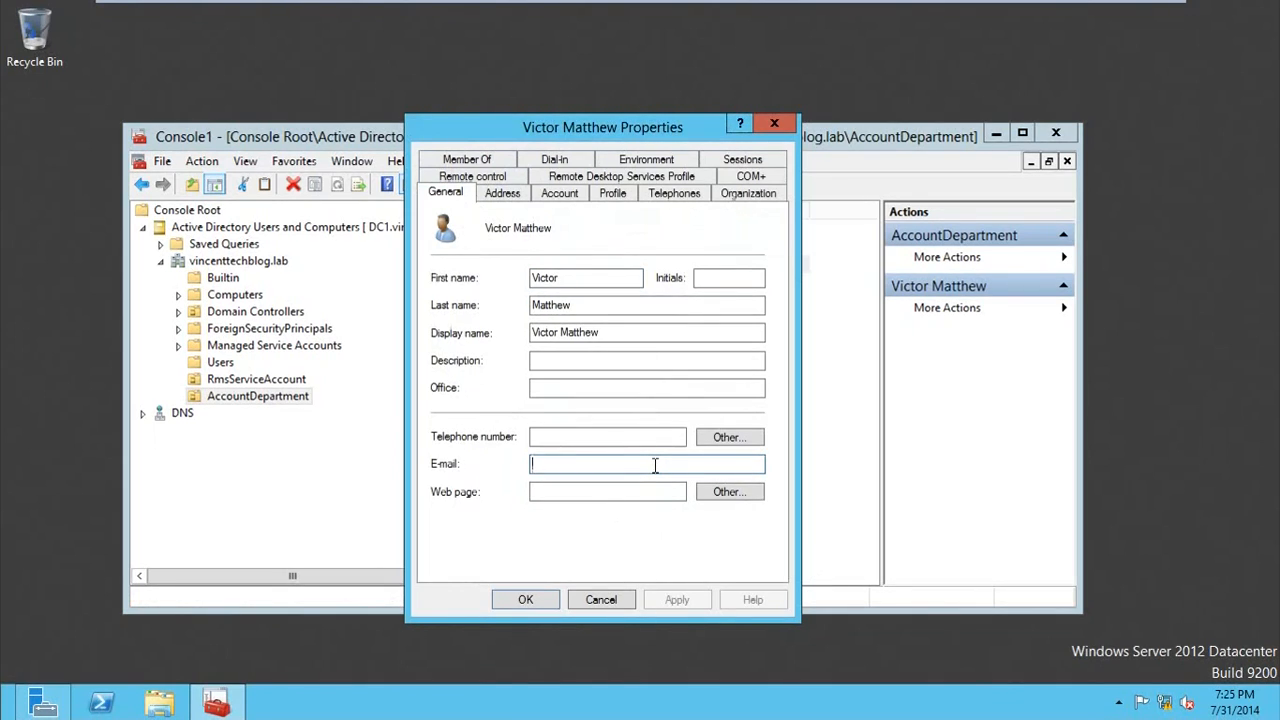
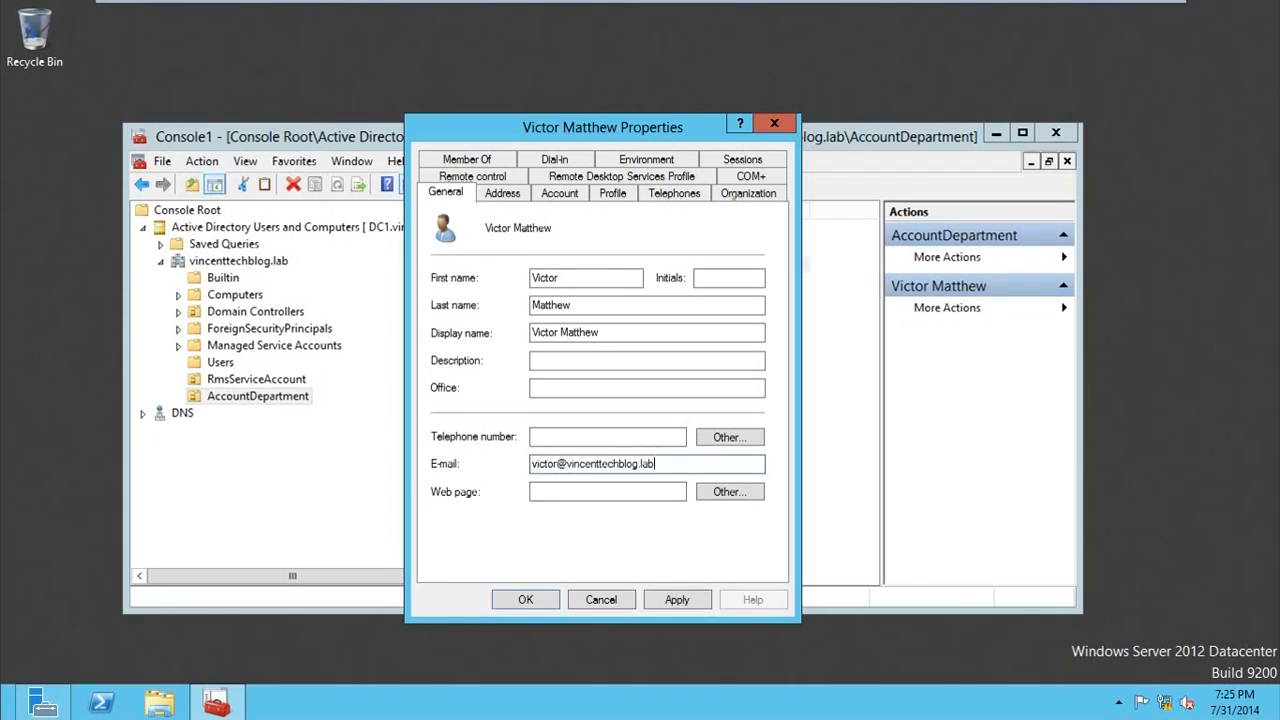
pyautogui.click(678, 598)
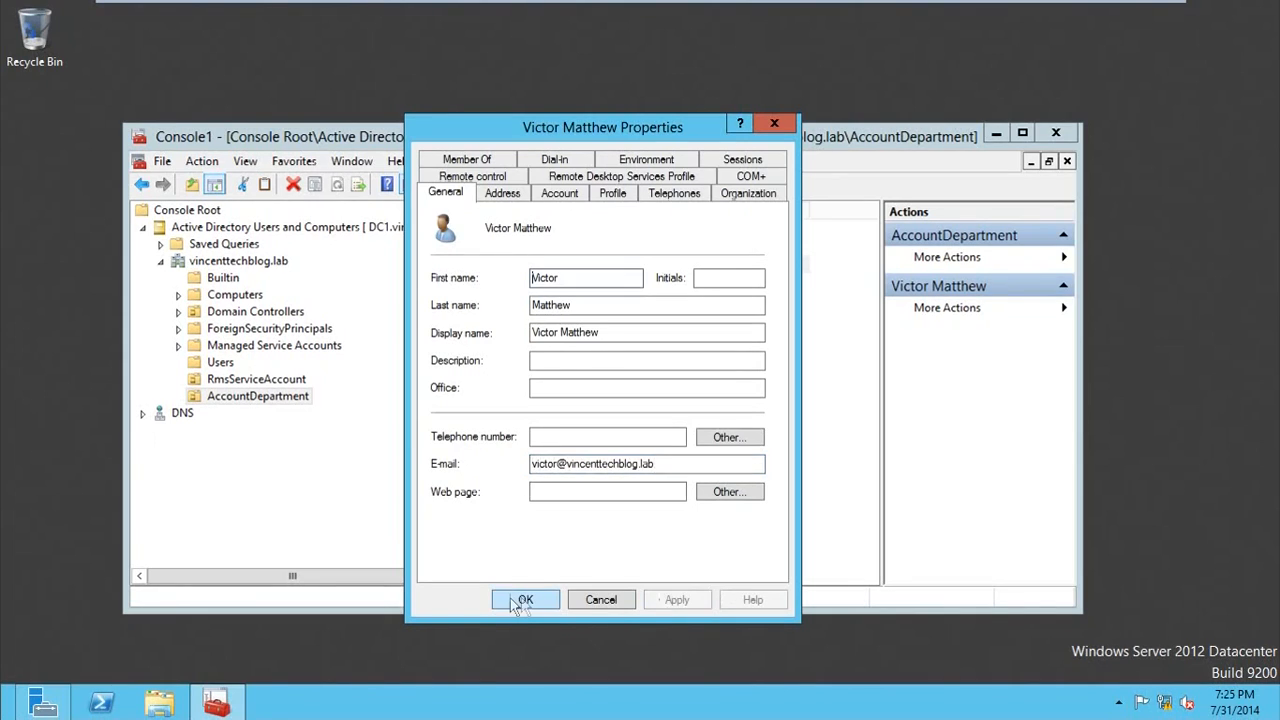
pyautogui.click(520, 599)
# Step: Add both AccountDepartment employees as members of the Account security group, checking their names in the directory
pyautogui.click(570, 231)
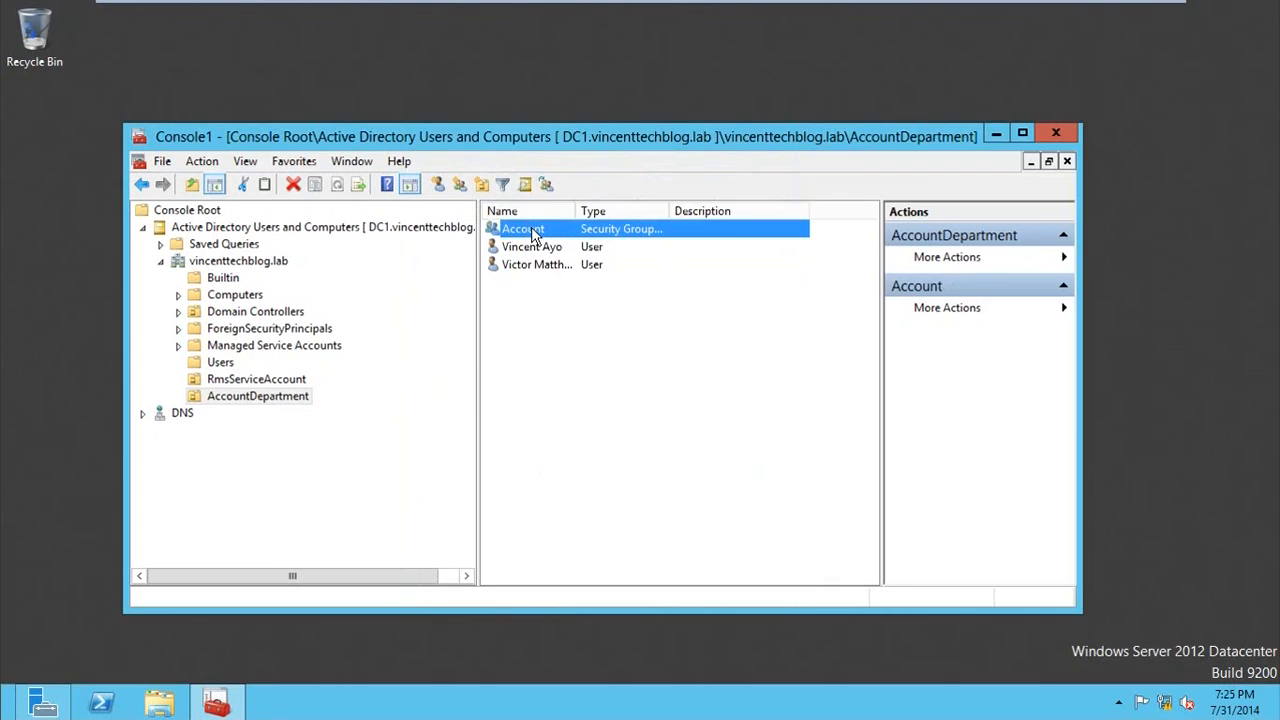
pyautogui.doubleClick(532, 232)
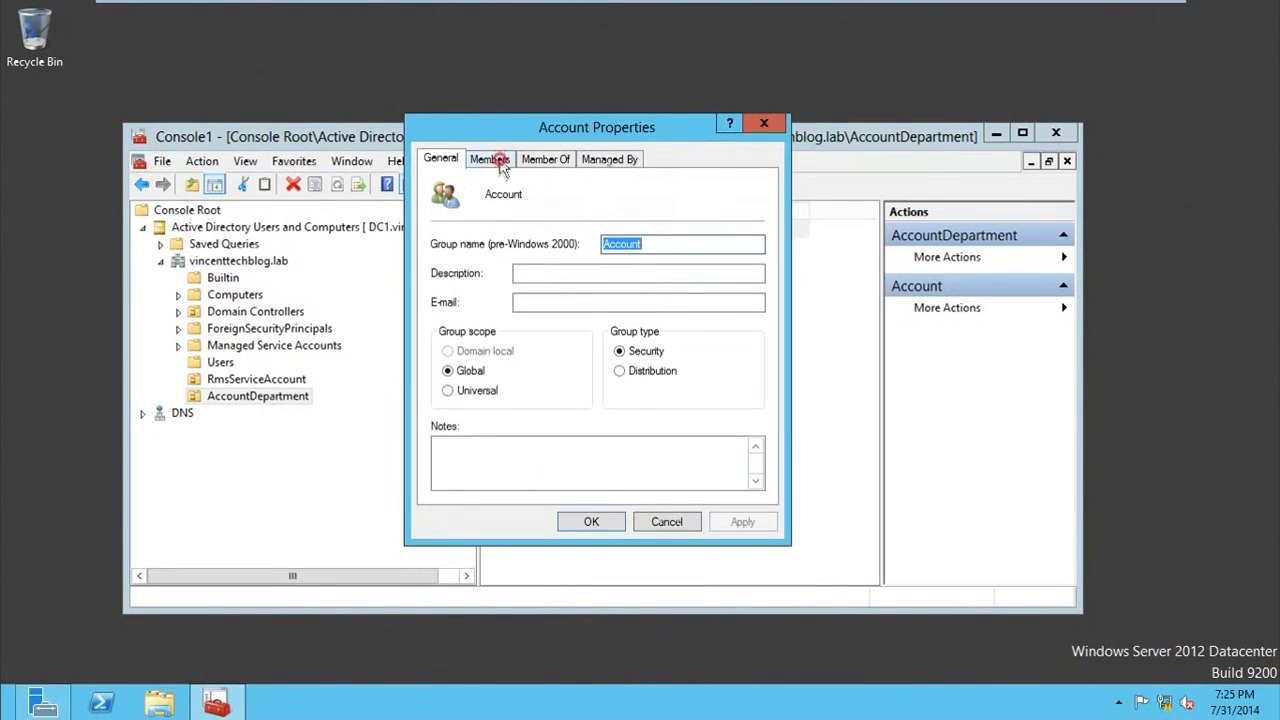
pyautogui.click(500, 165)
pyautogui.click(470, 466)
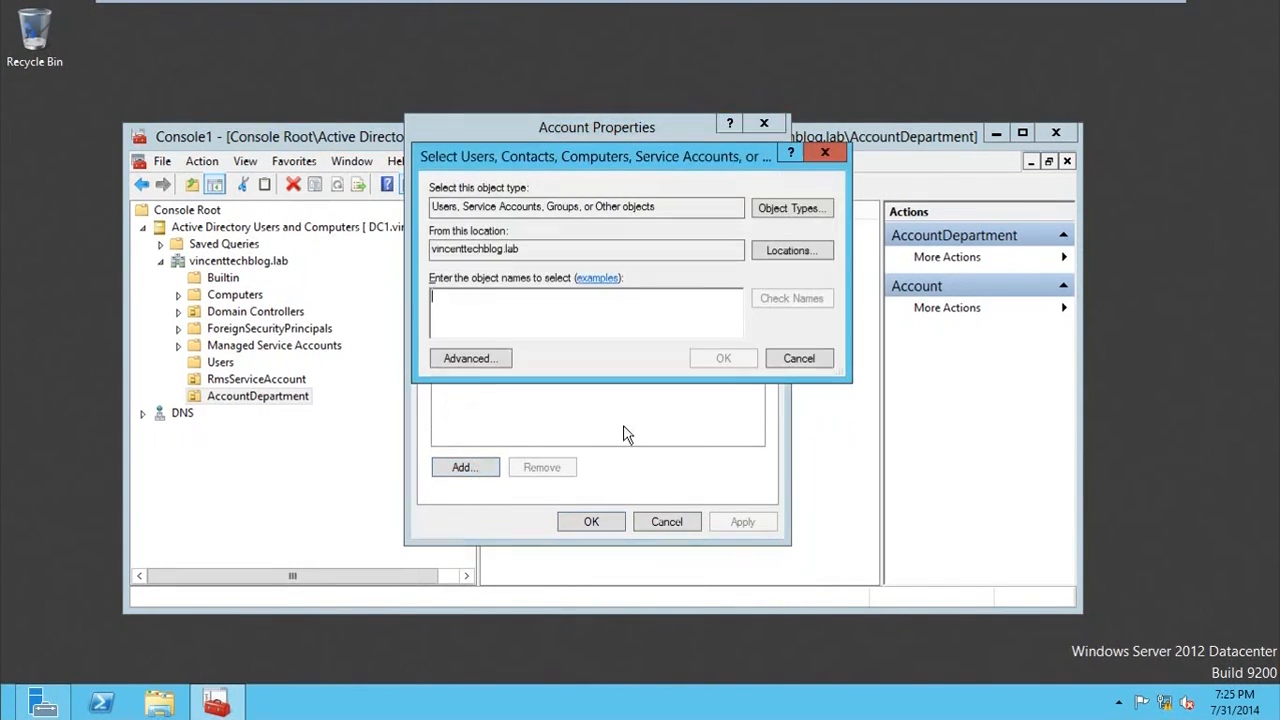
pyautogui.write('ayo')
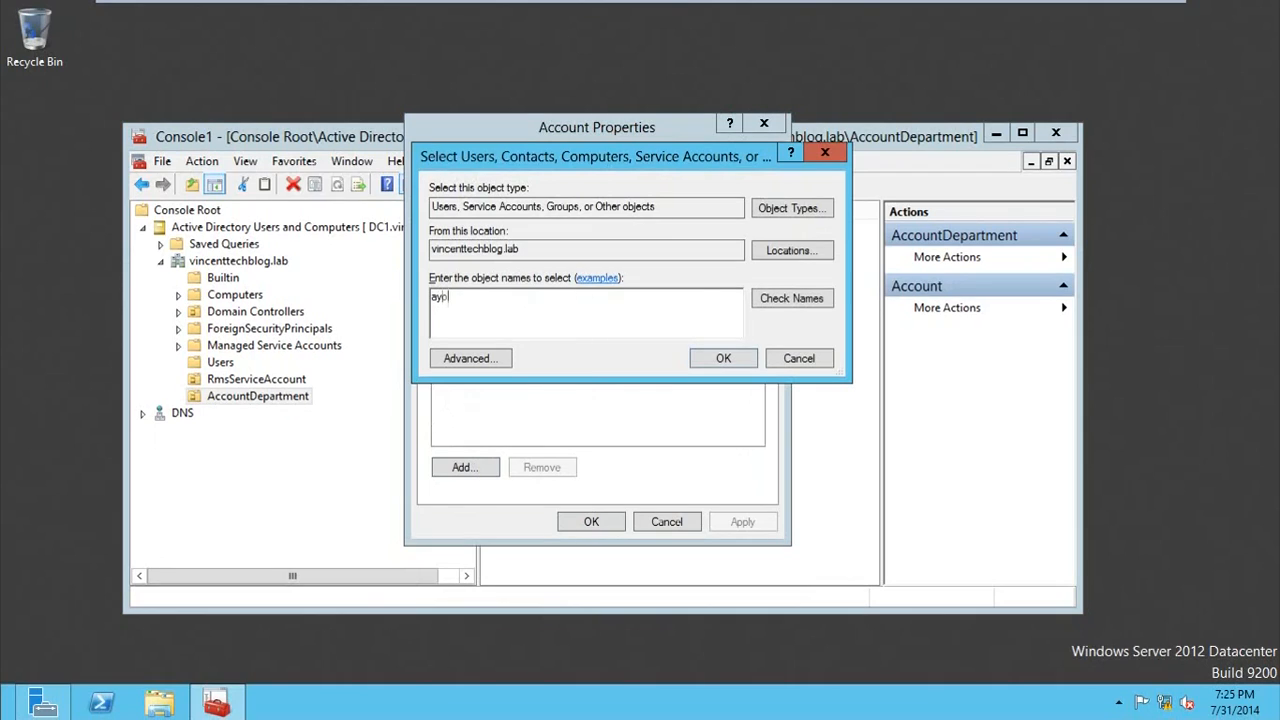
pyautogui.click(800, 298)
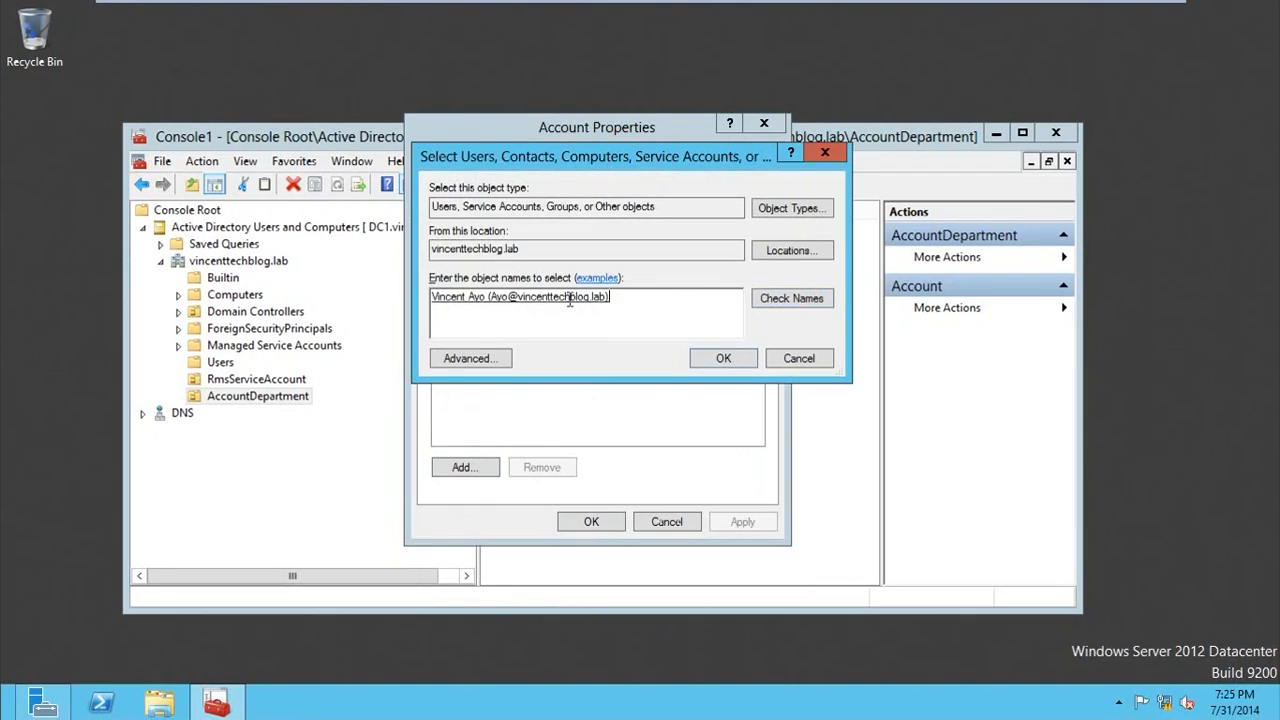
pyautogui.write('vinc')
pyautogui.click(782, 302)
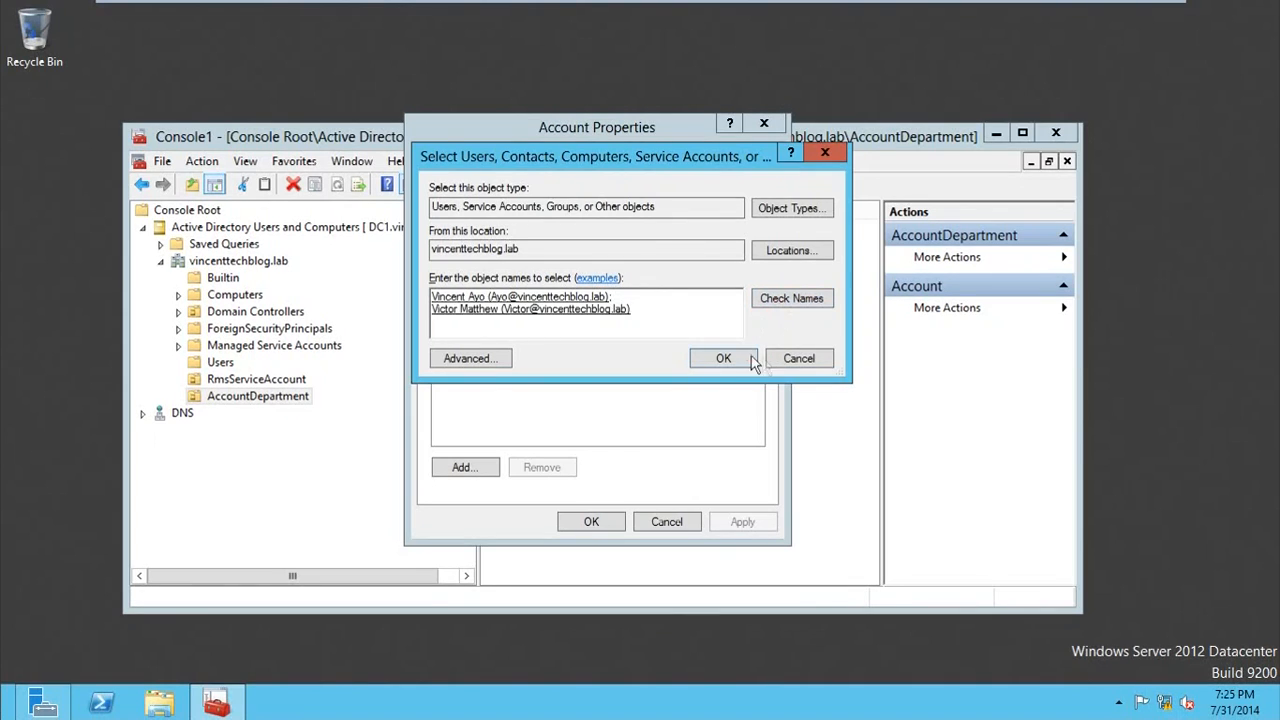
pyautogui.click(752, 358)
# Step: Fill in the Account group's e-mail address and save the group's properties
pyautogui.click(442, 161)
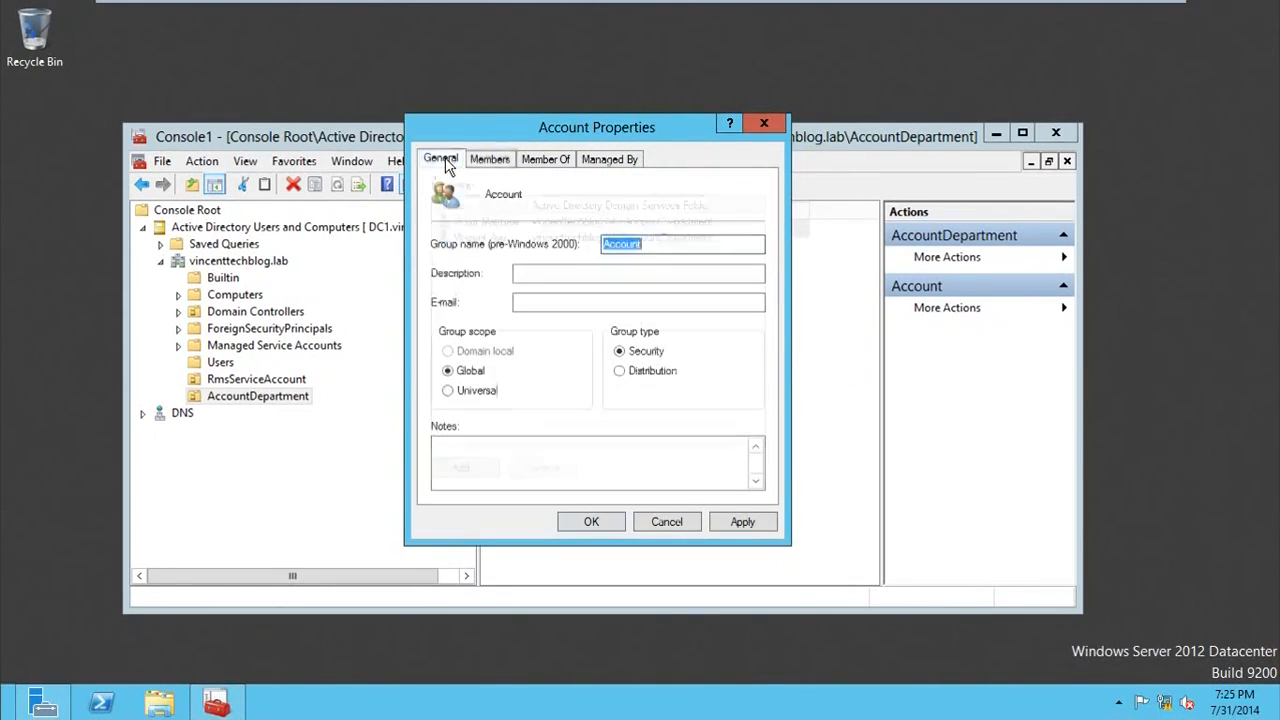
pyautogui.click(550, 303)
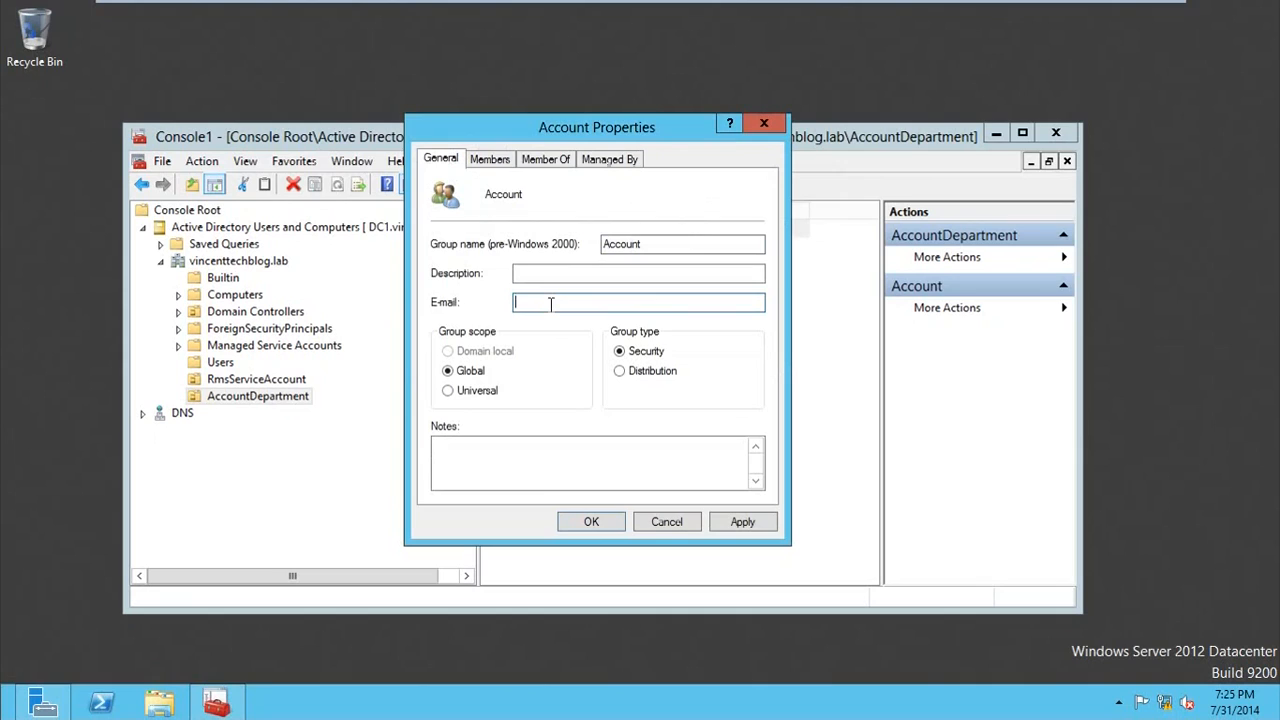
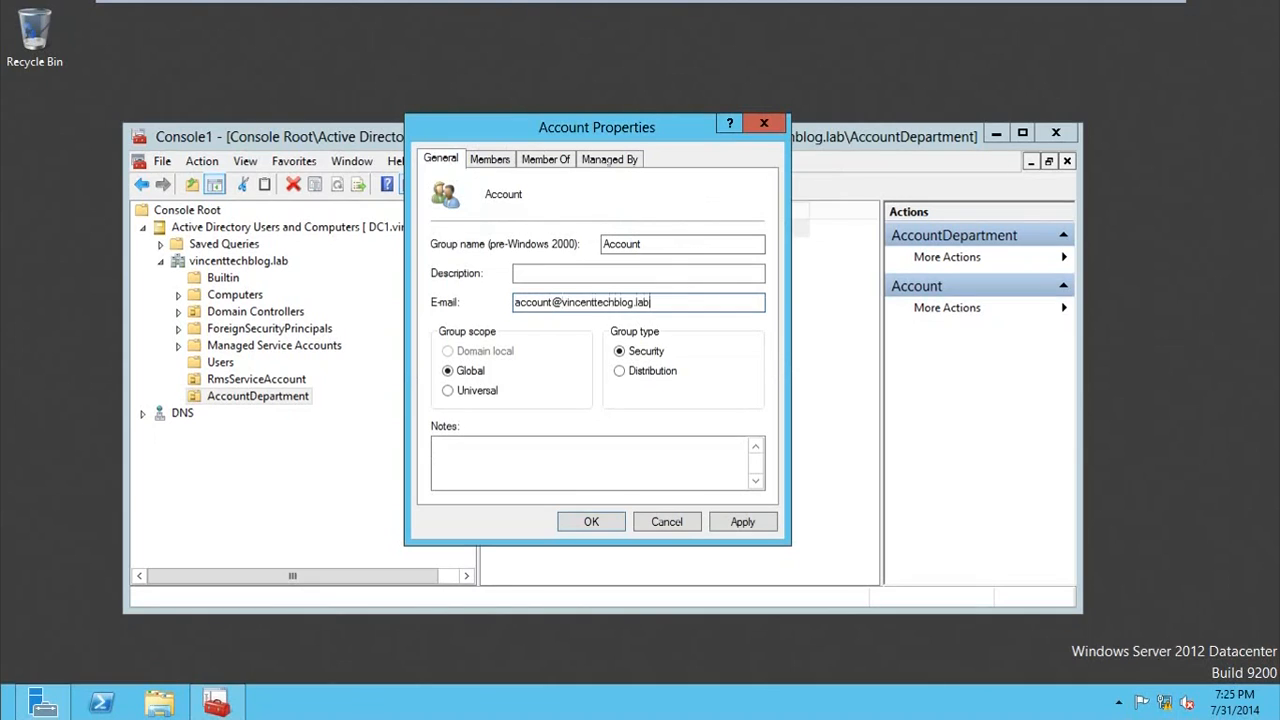
pyautogui.click(590, 522)
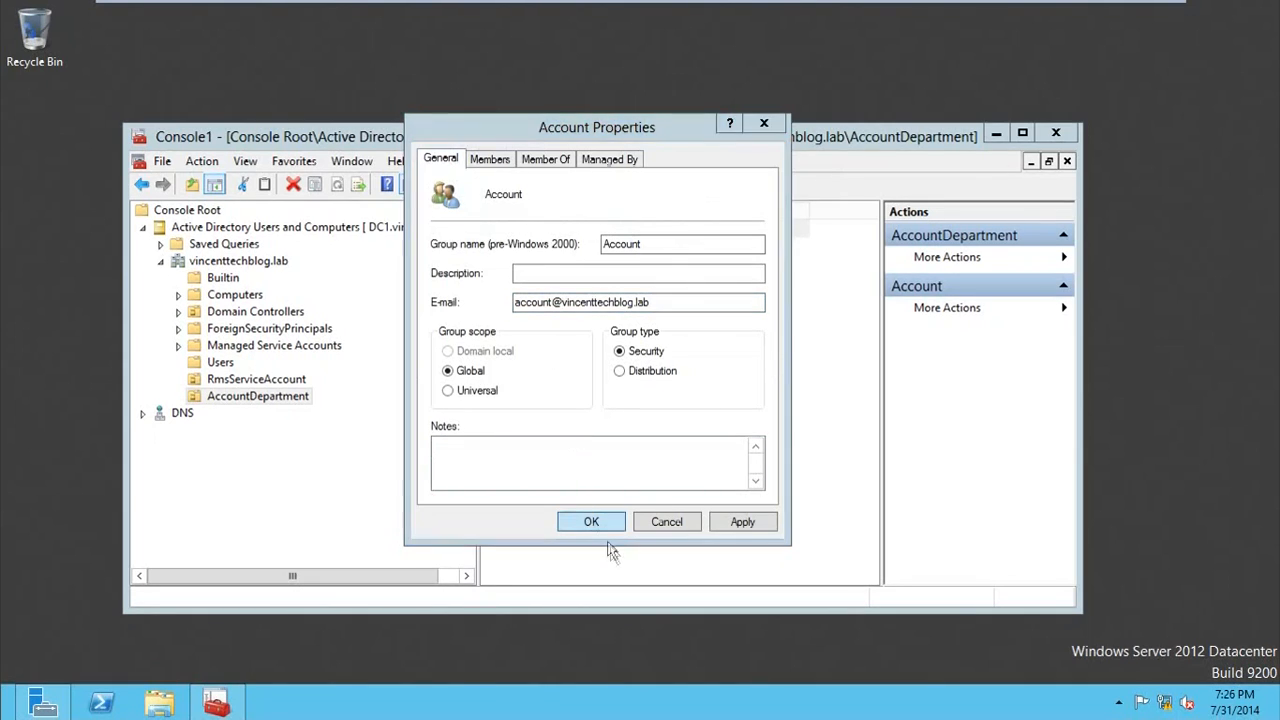
# Step: Look through the RmsServiceAccount unit and the Builtin container for the domain administrators group
pyautogui.click(258, 380)
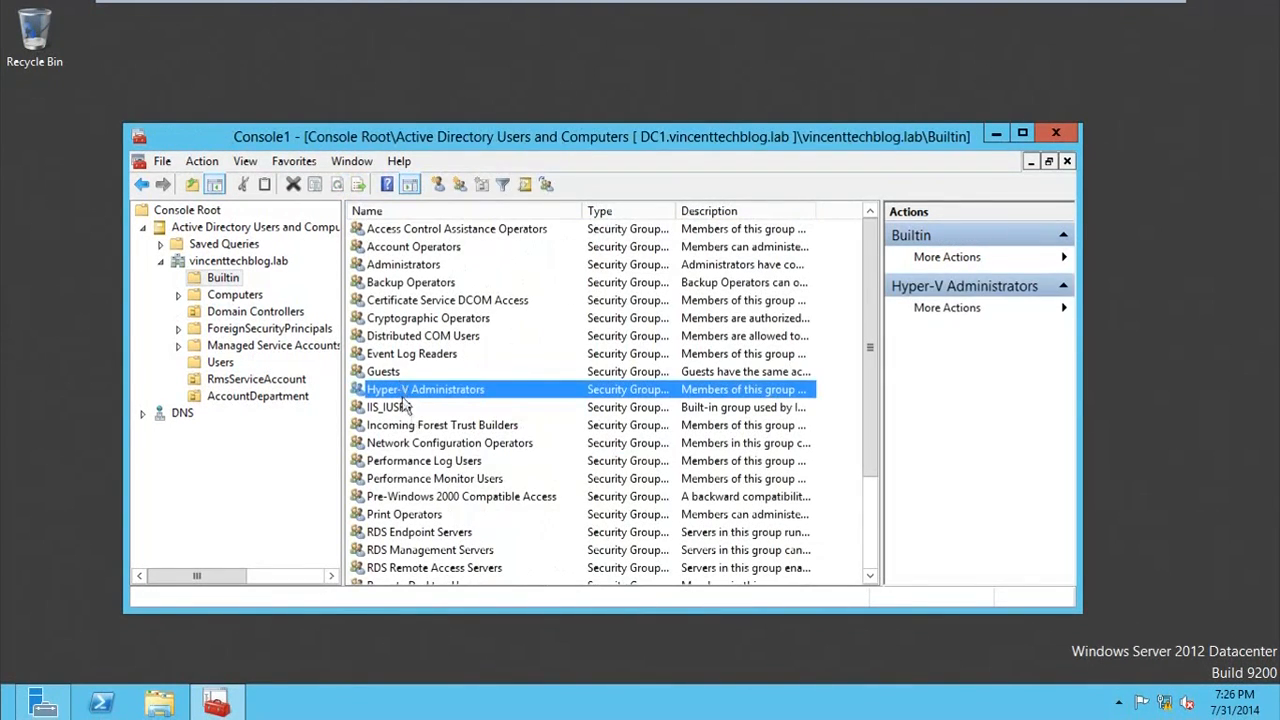
pyautogui.scroll(-2, 418, 437)
pyautogui.scroll(-1, 418, 437)
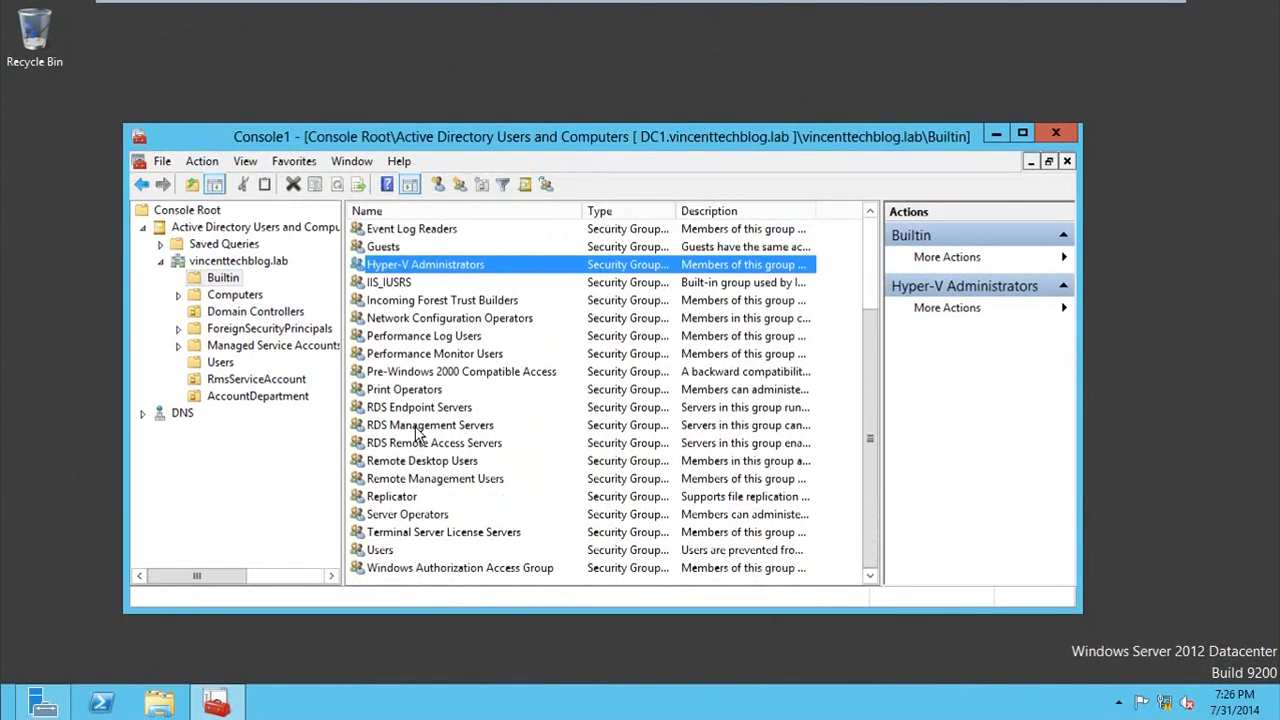
pyautogui.scroll(1, 418, 433)
pyautogui.click(421, 265)
pyautogui.scroll(-1, 413, 364)
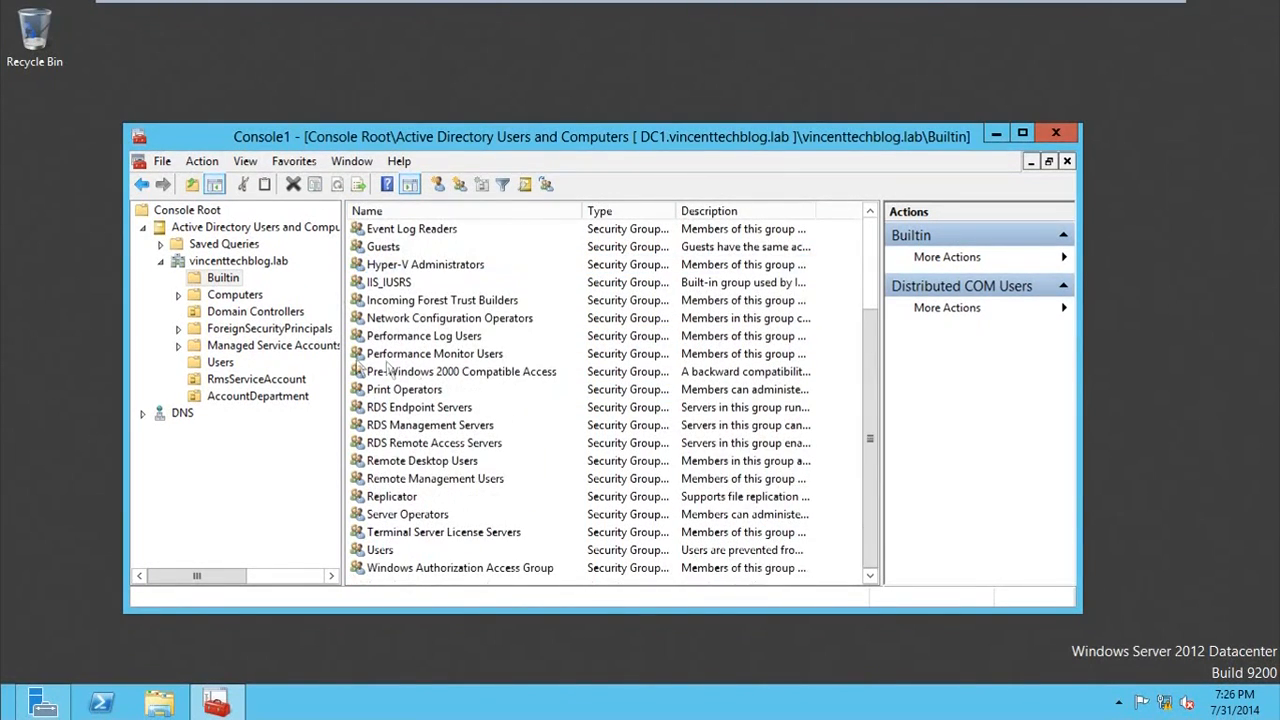
pyautogui.click(275, 311)
# Step: Add the Service Account user as a member of the Domain Admins group in the Users container and save the group's properties
pyautogui.click(218, 363)
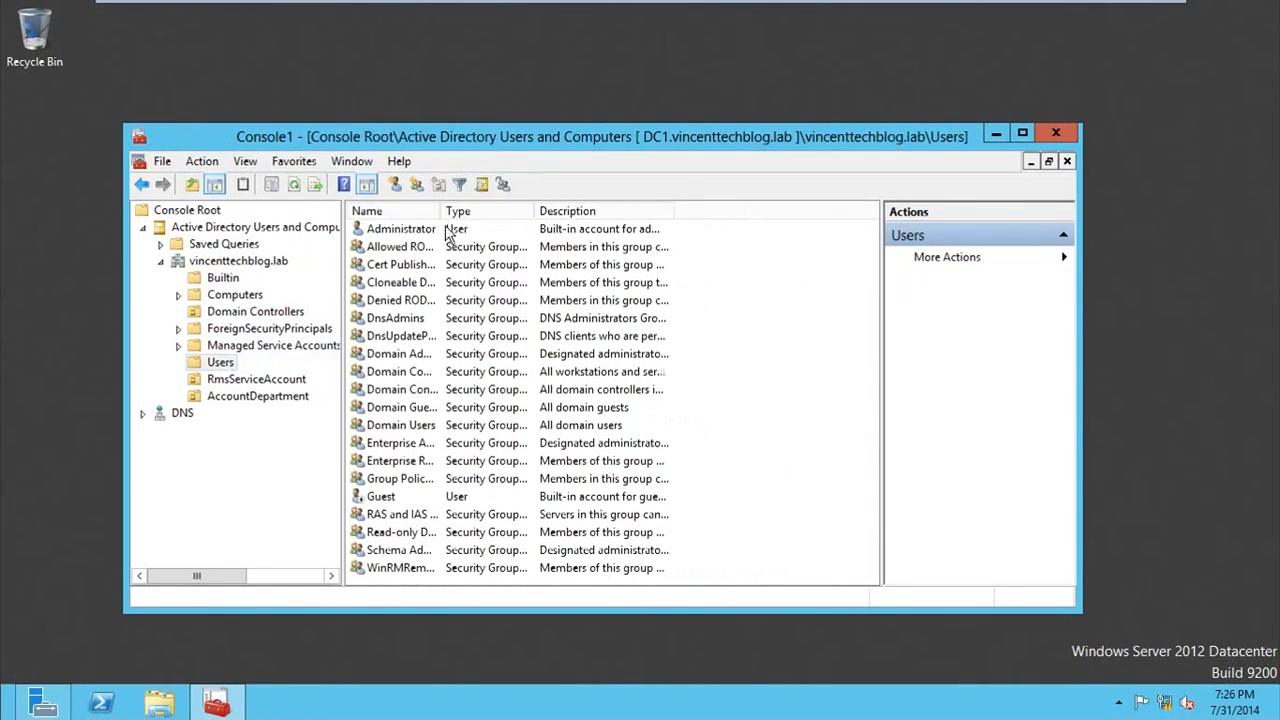
pyautogui.moveTo(442, 211); pyautogui.dragTo(560, 211)
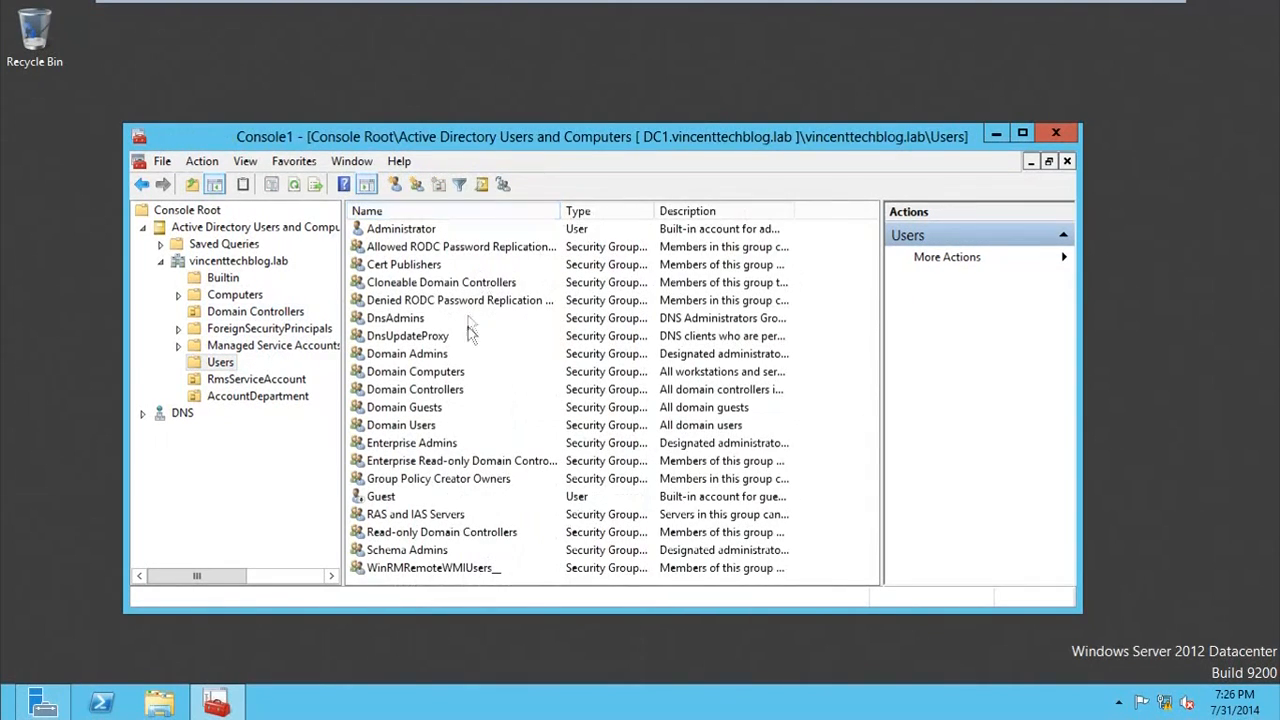
pyautogui.doubleClick(410, 354)
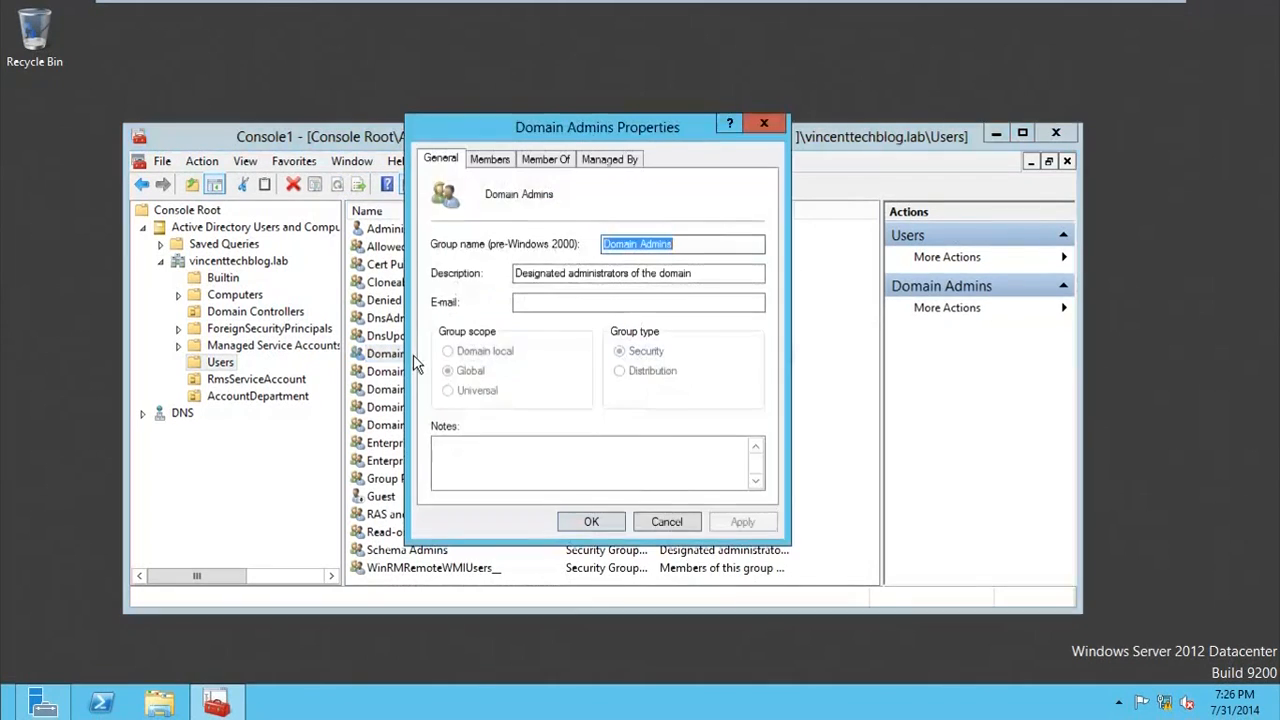
pyautogui.click(490, 160)
pyautogui.click(488, 467)
pyautogui.write('srv')
pyautogui.click(791, 298)
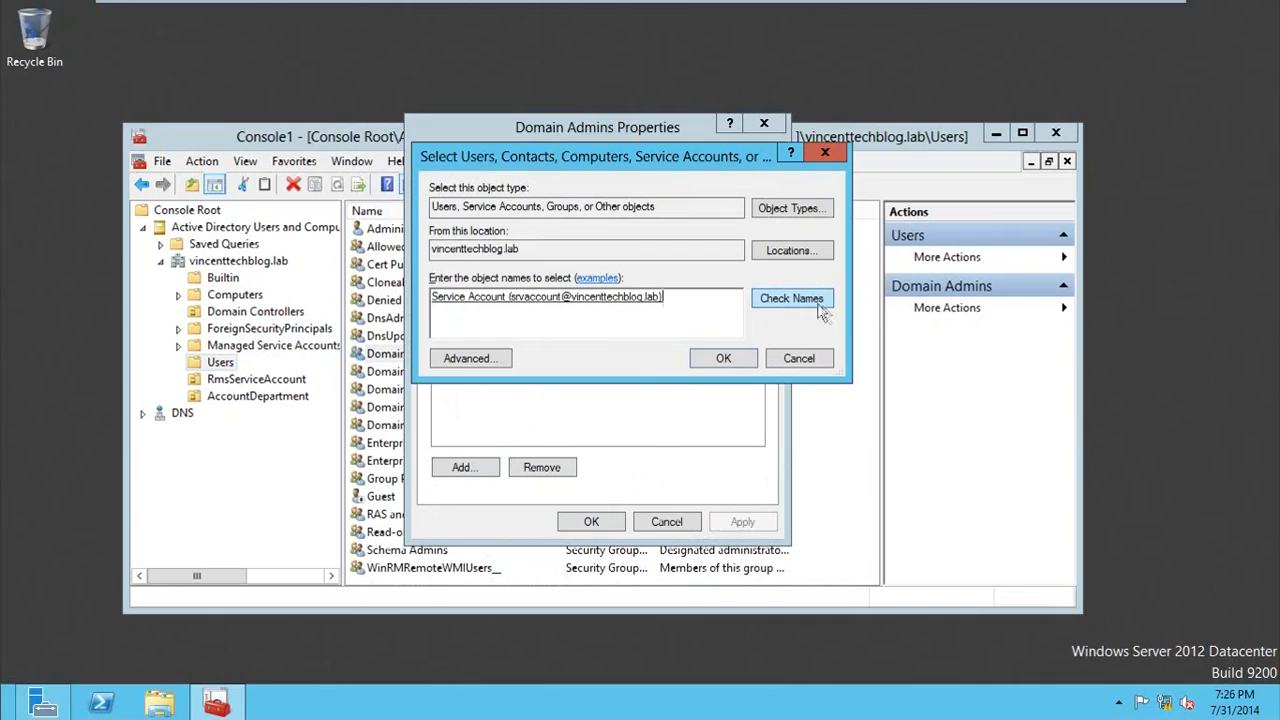
pyautogui.click(723, 358)
pyautogui.click(588, 519)
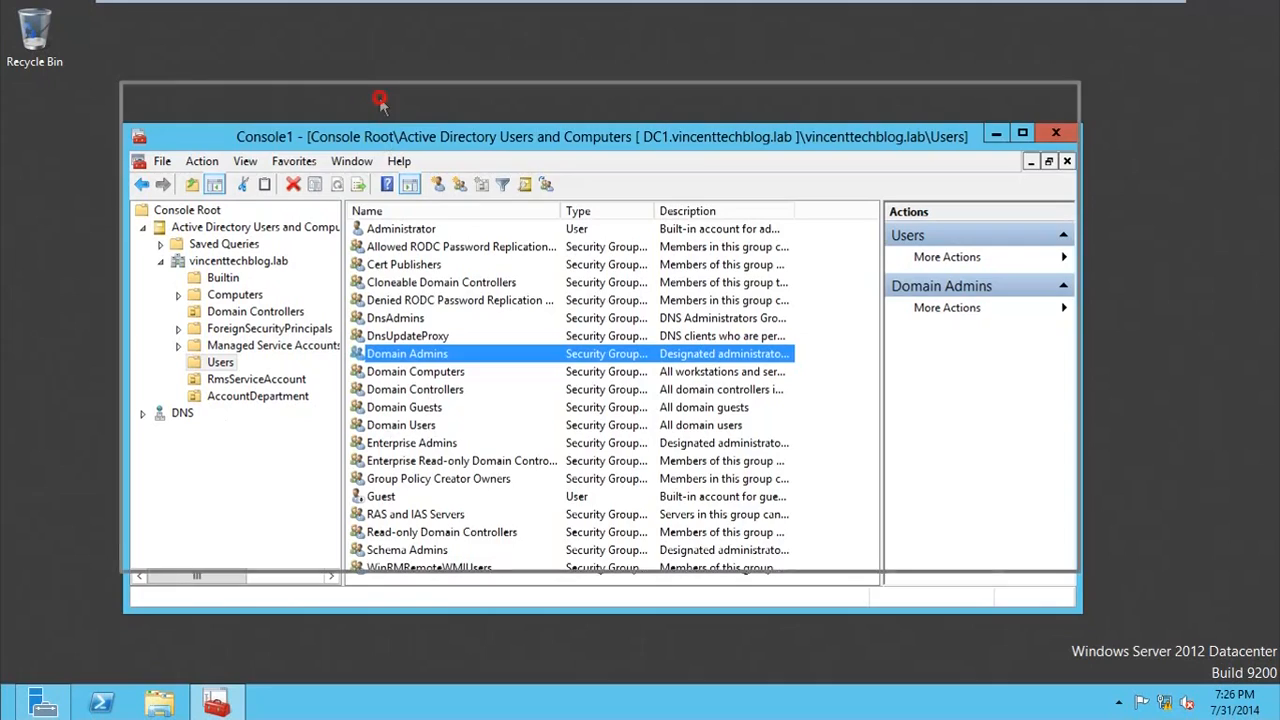
# Step: Open the vincenttechblog.lab forward lookup zone of DNS server DC1, collapsing the Active Directory tree and widening the console tree
pyautogui.moveTo(380, 130); pyautogui.dragTo(377, 88)
pyautogui.click(140, 371)
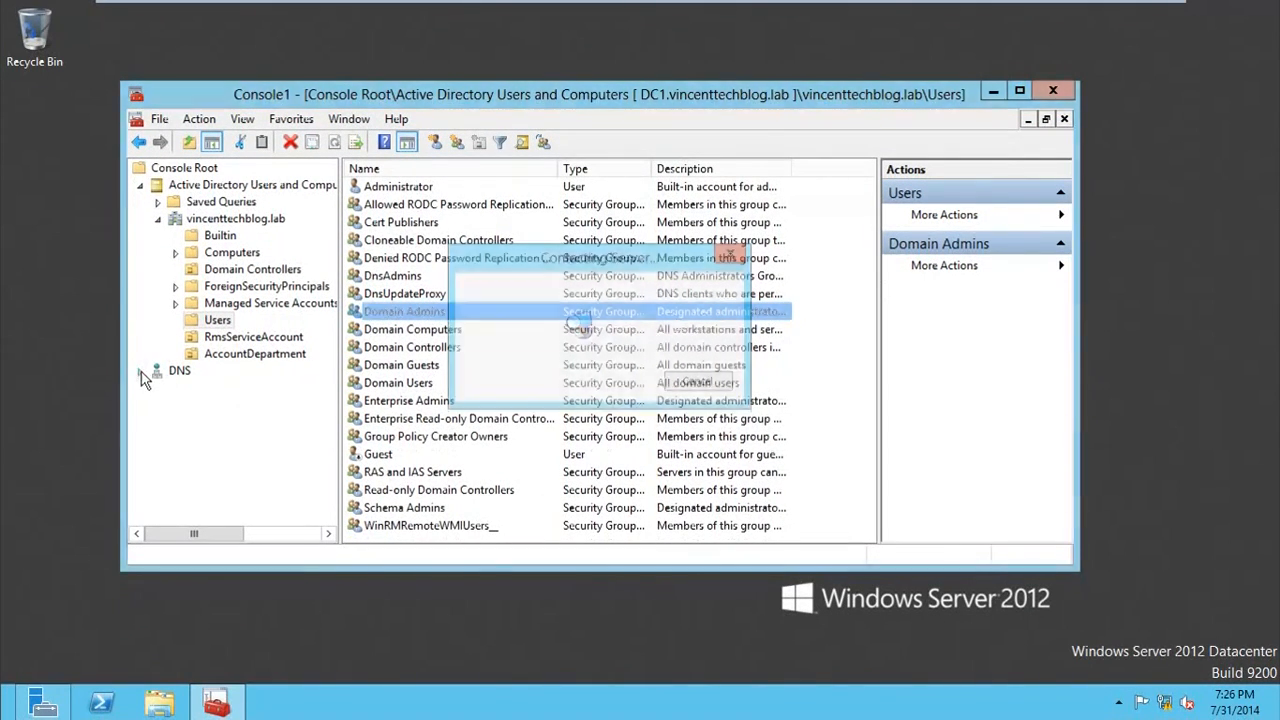
pyautogui.click(157, 388)
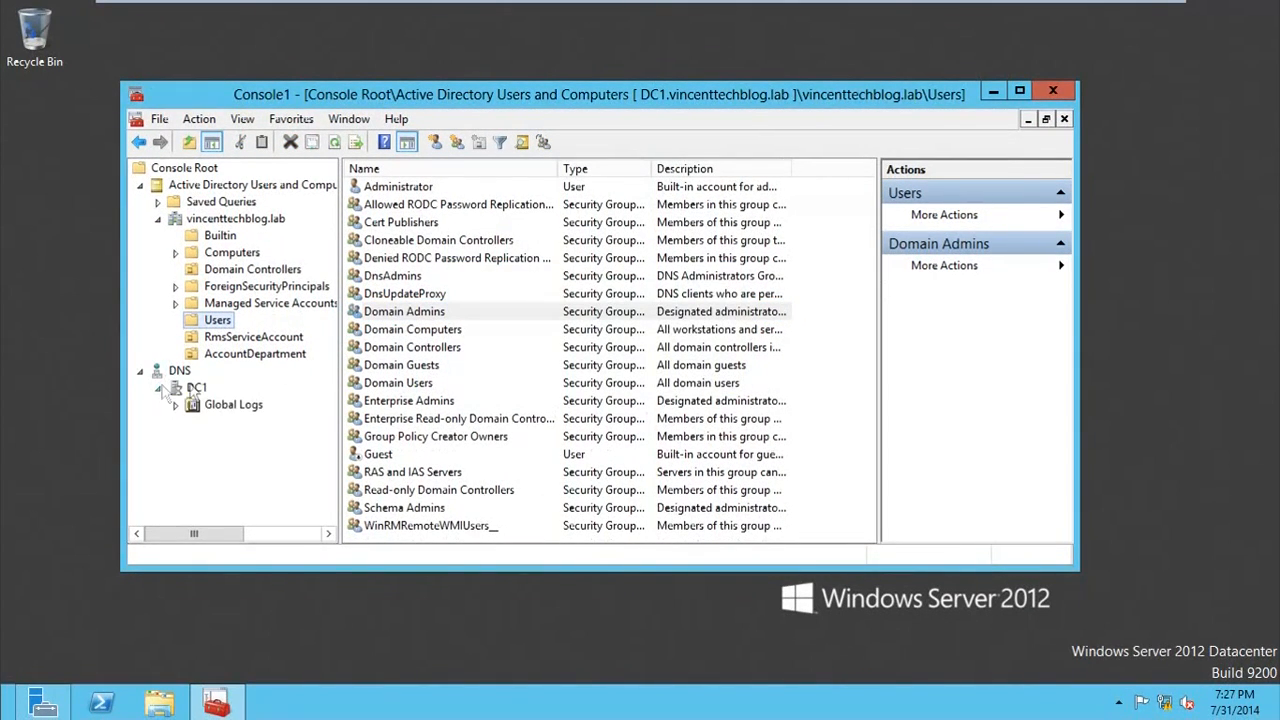
pyautogui.click(140, 185)
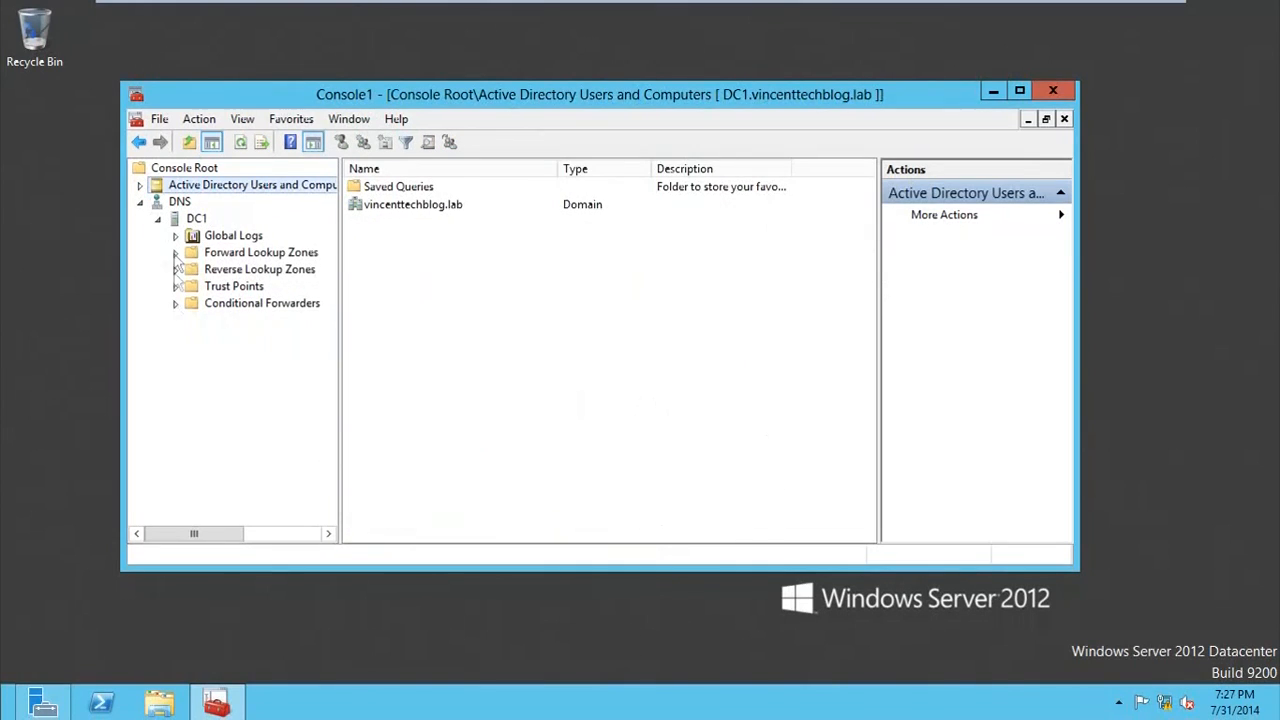
pyautogui.click(176, 253)
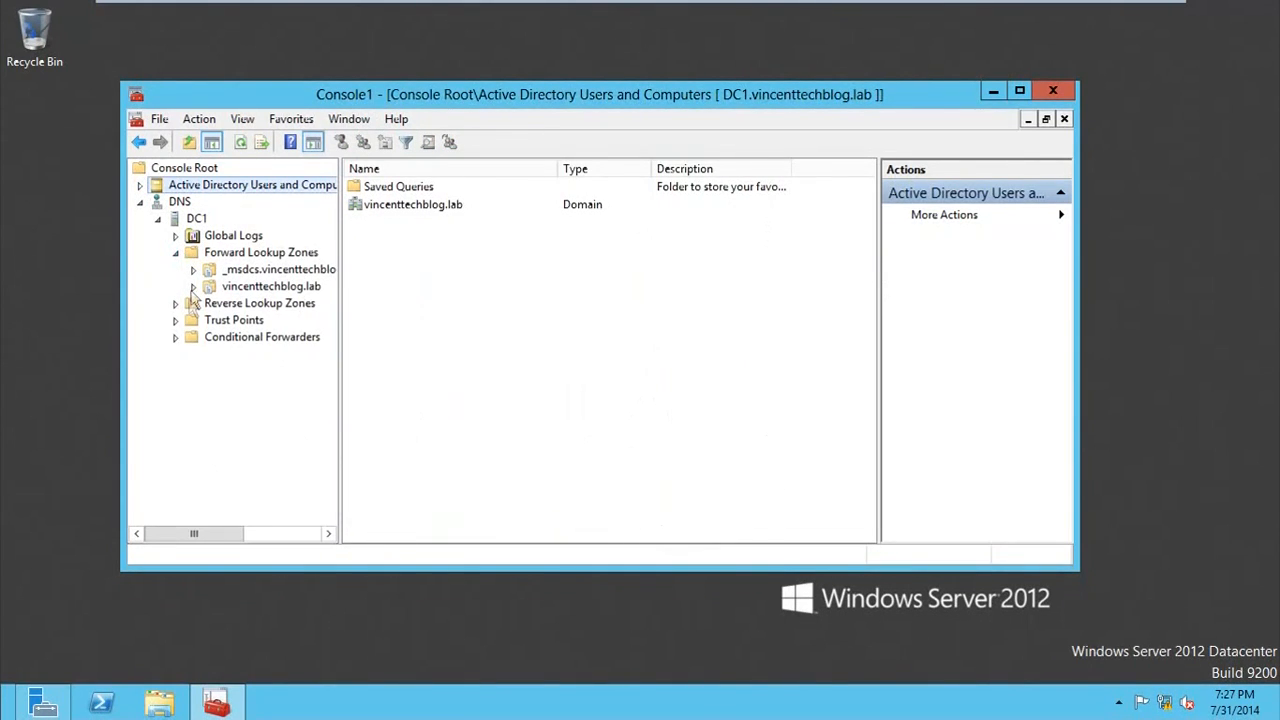
pyautogui.click(193, 287)
pyautogui.moveTo(341, 295); pyautogui.dragTo(376, 376)
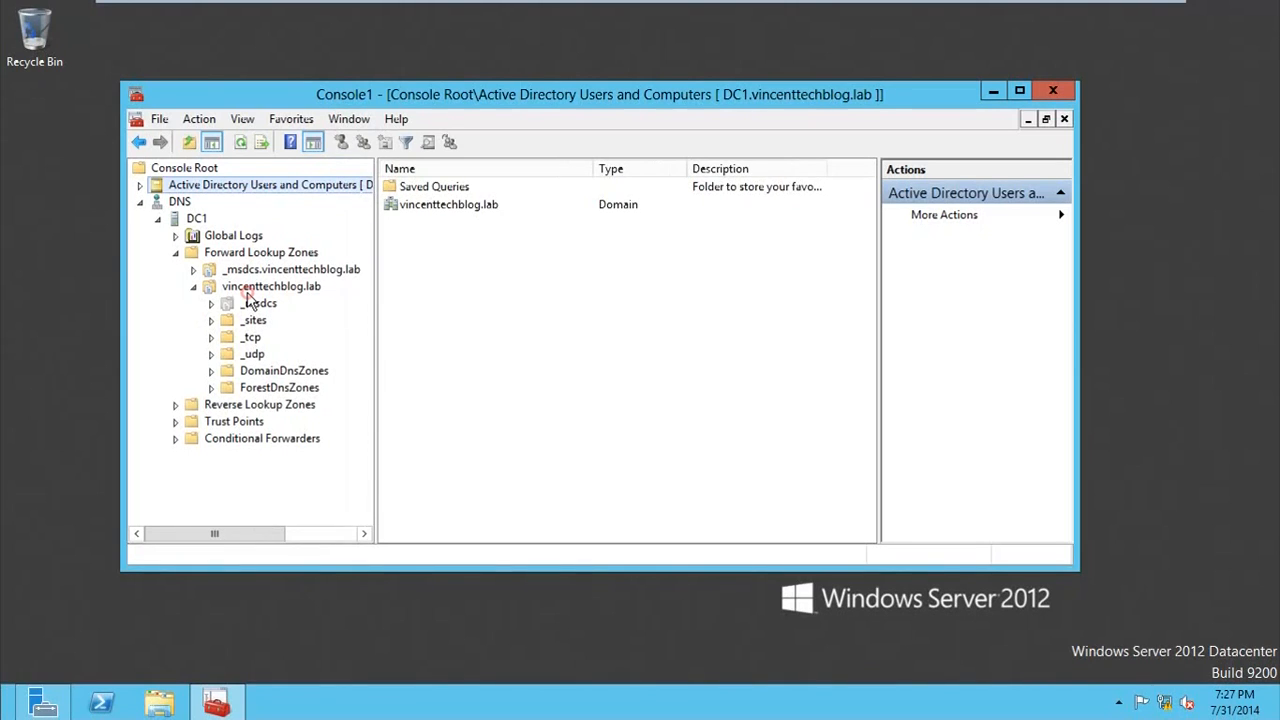
pyautogui.click(247, 291)
# Step: Create a CNAME alias named RMS in the vincenttechblog.lab zone, pointing to the target host DC2.vincenttechblog.lab
pyautogui.rightClick(249, 289)
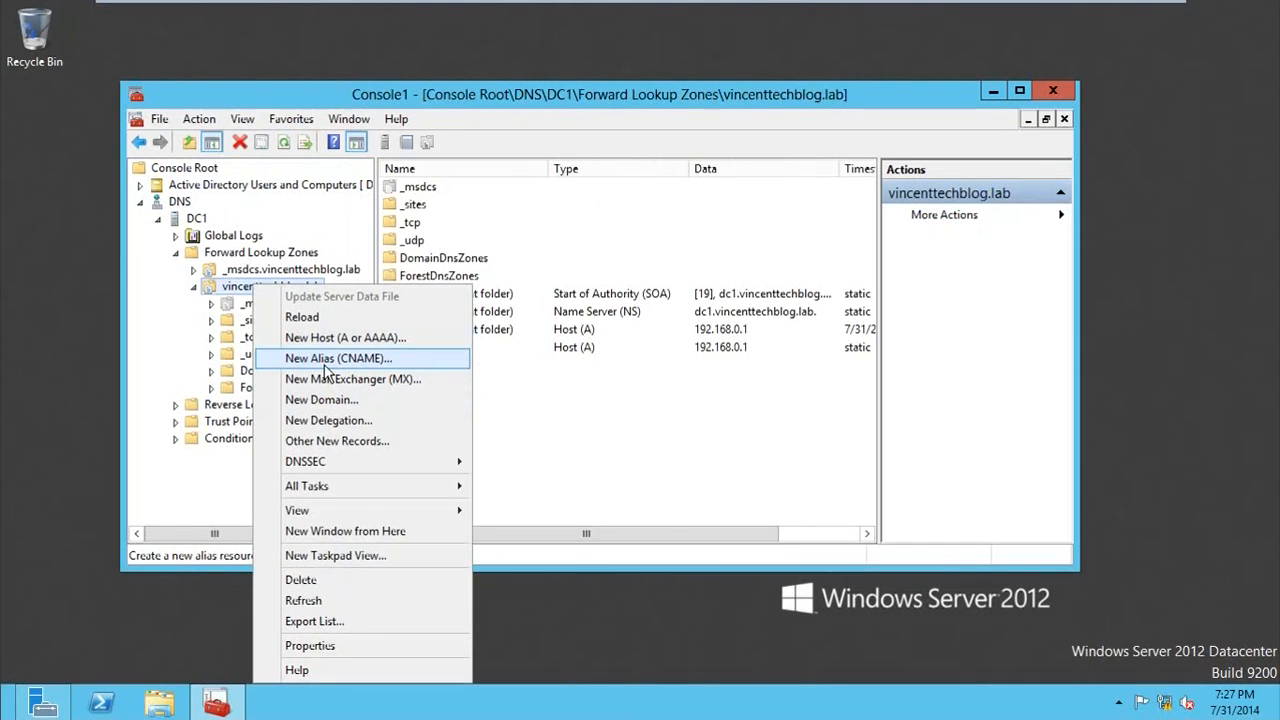
pyautogui.rightClick(247, 288)
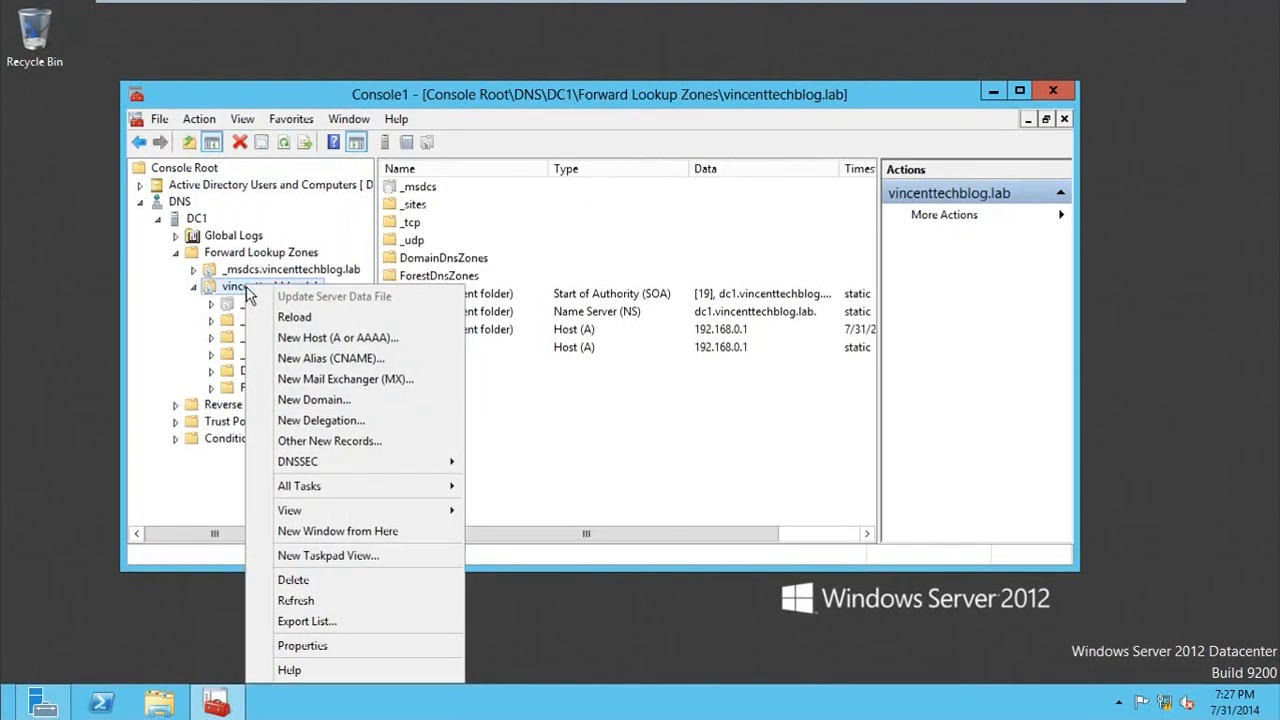
pyautogui.click(311, 360)
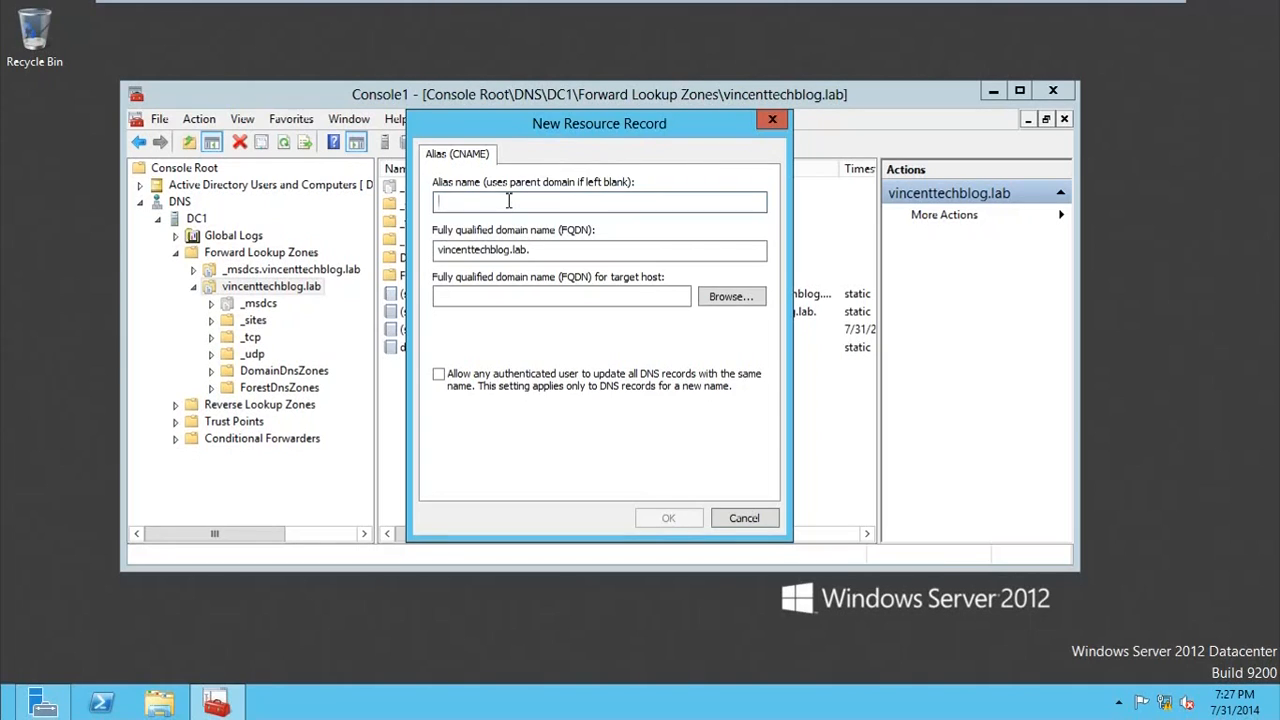
pyautogui.write('RMS')
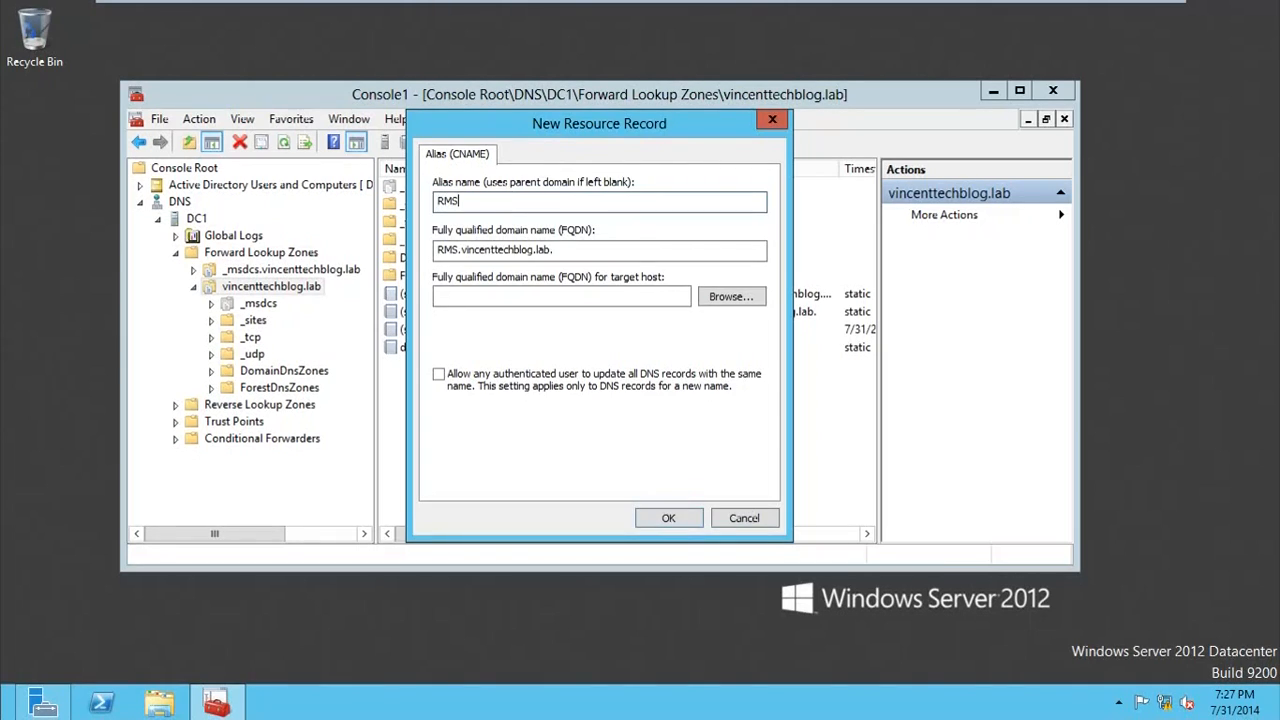
pyautogui.moveTo(590, 250); pyautogui.dragTo(405, 255)
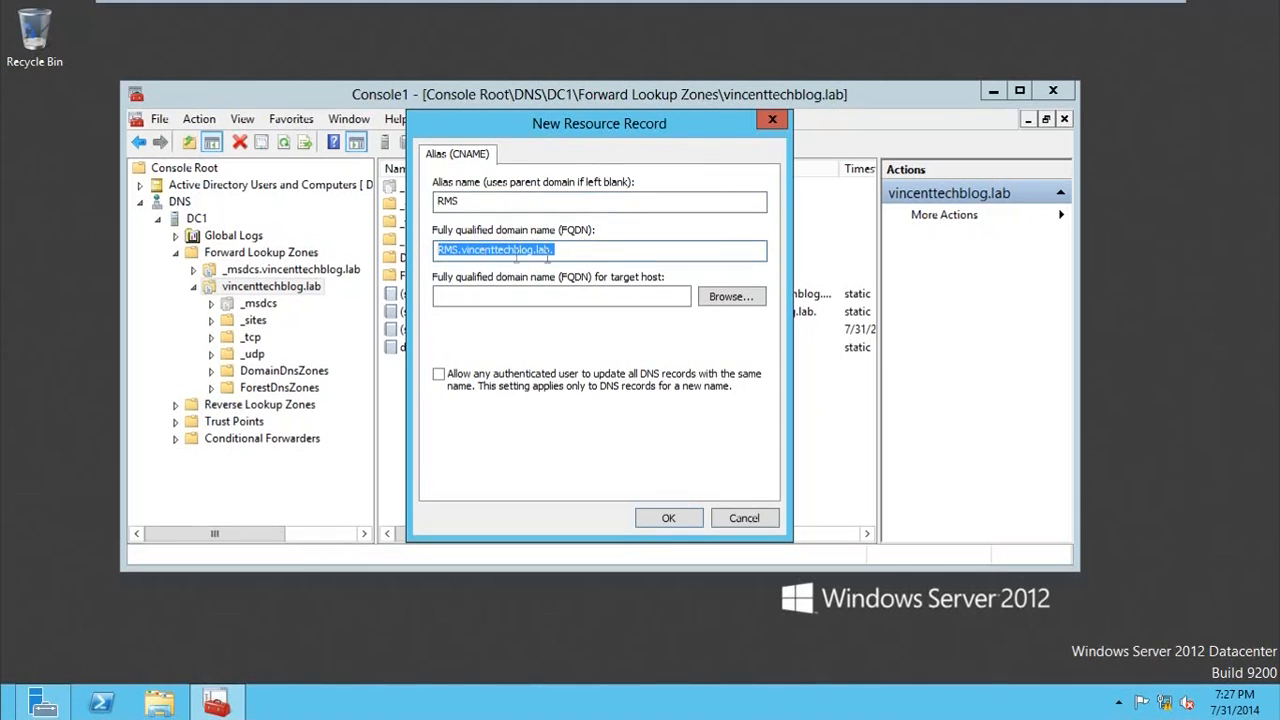
pyautogui.click(643, 295)
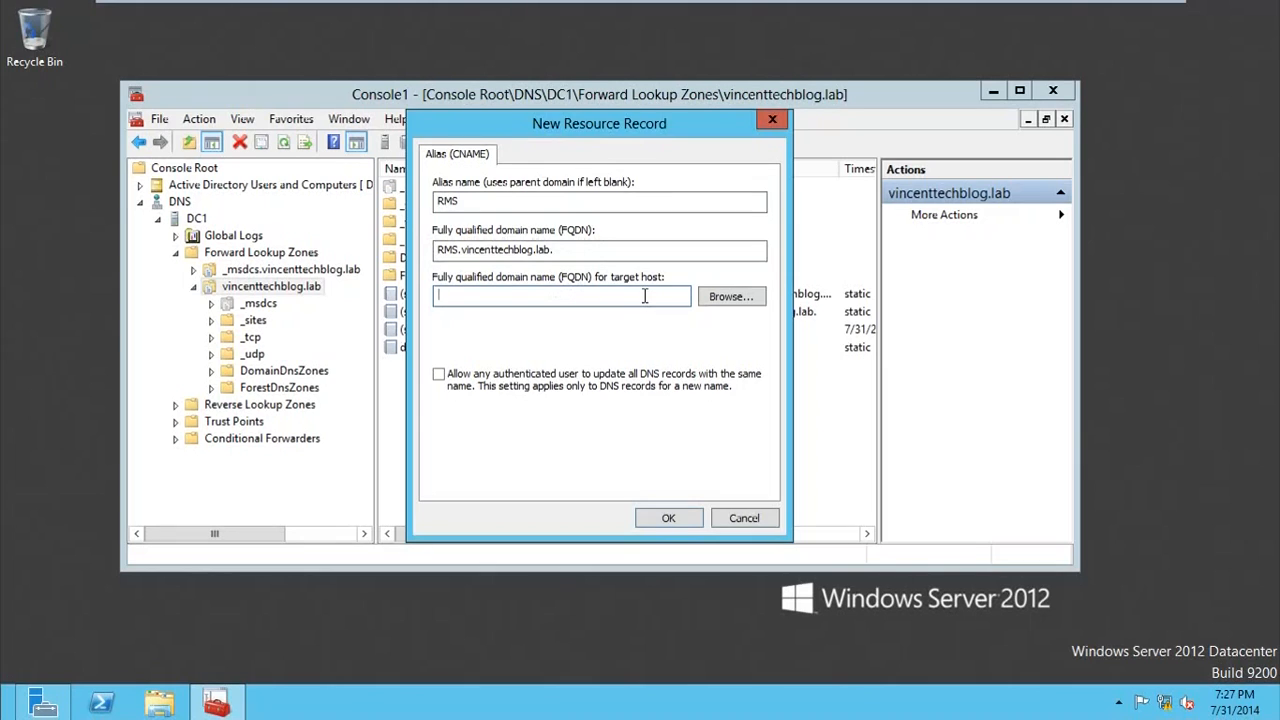
pyautogui.click(730, 297)
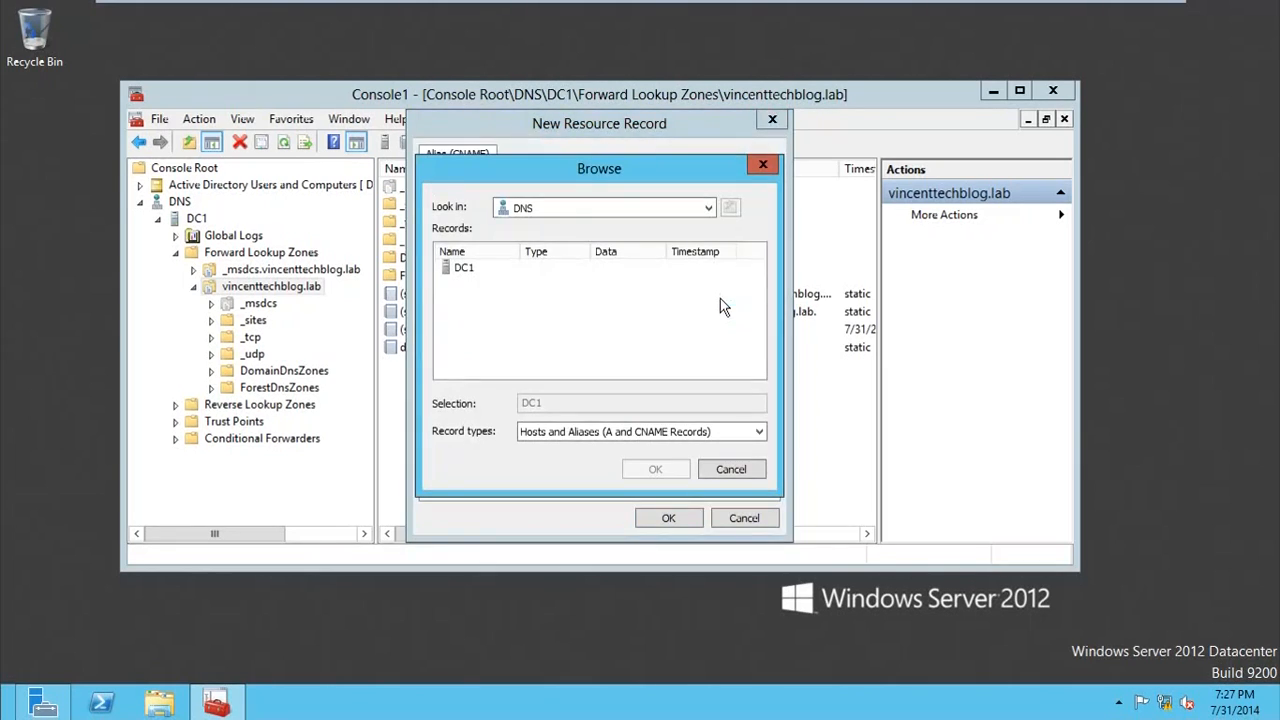
pyautogui.click(756, 168)
pyautogui.click(534, 297)
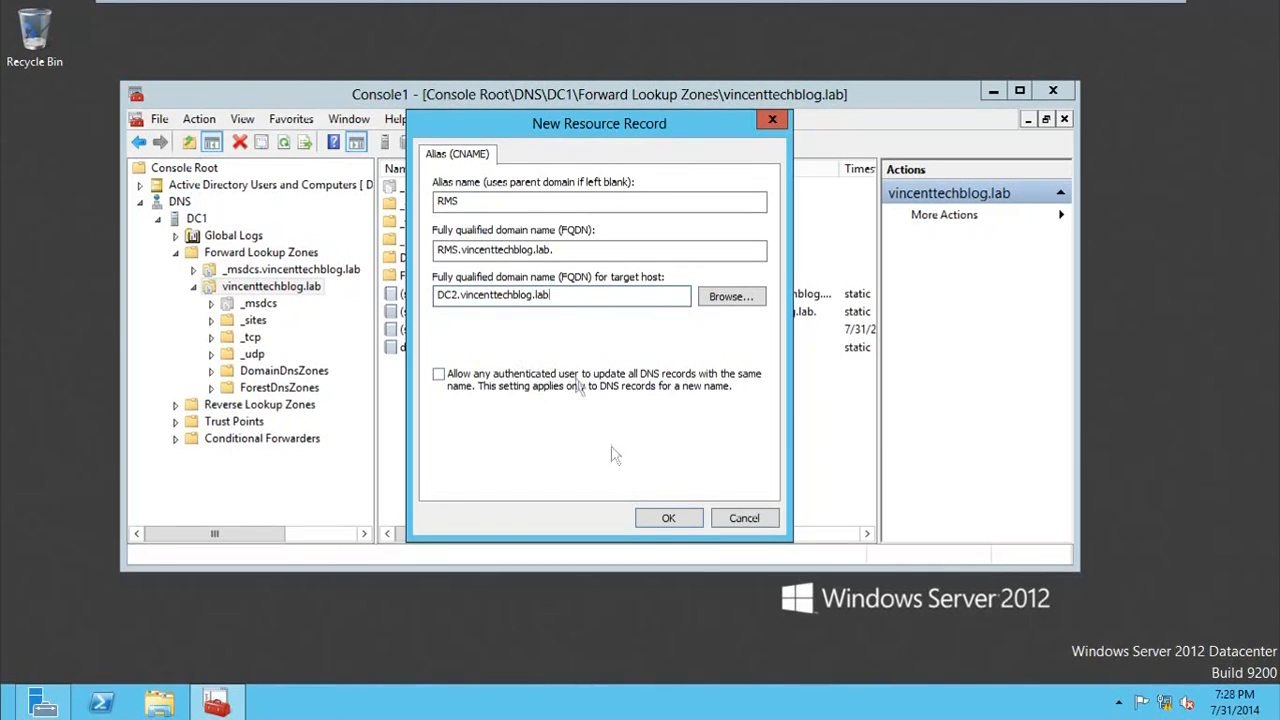
pyautogui.click(662, 516)
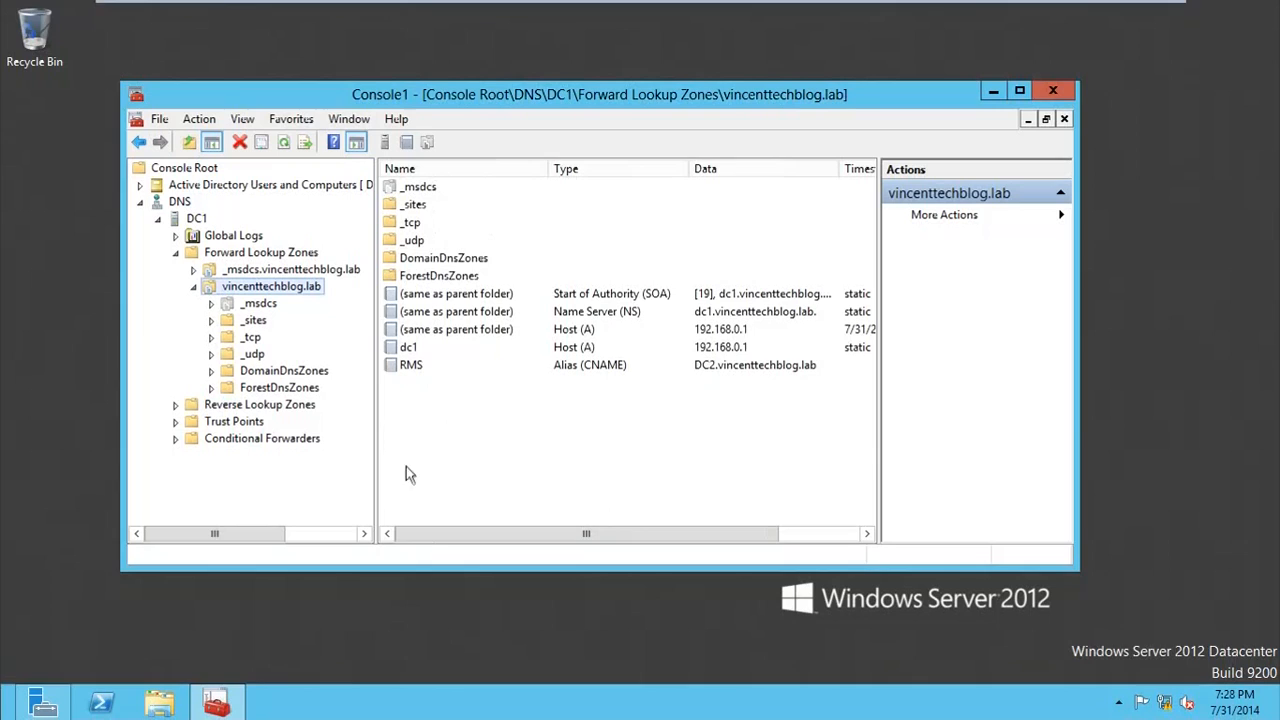
pyautogui.click(412, 366)
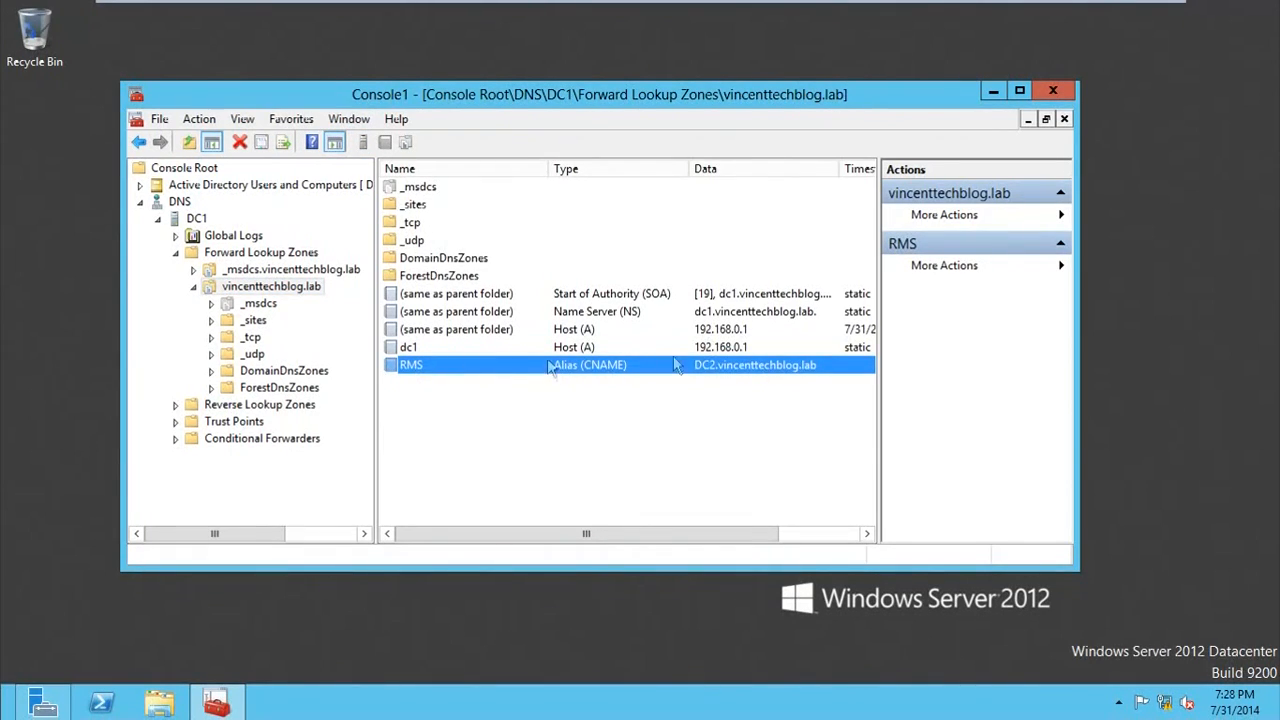
# Step: Close the management console, saving its settings to the Desktop as TOOL
pyautogui.click(1051, 89)
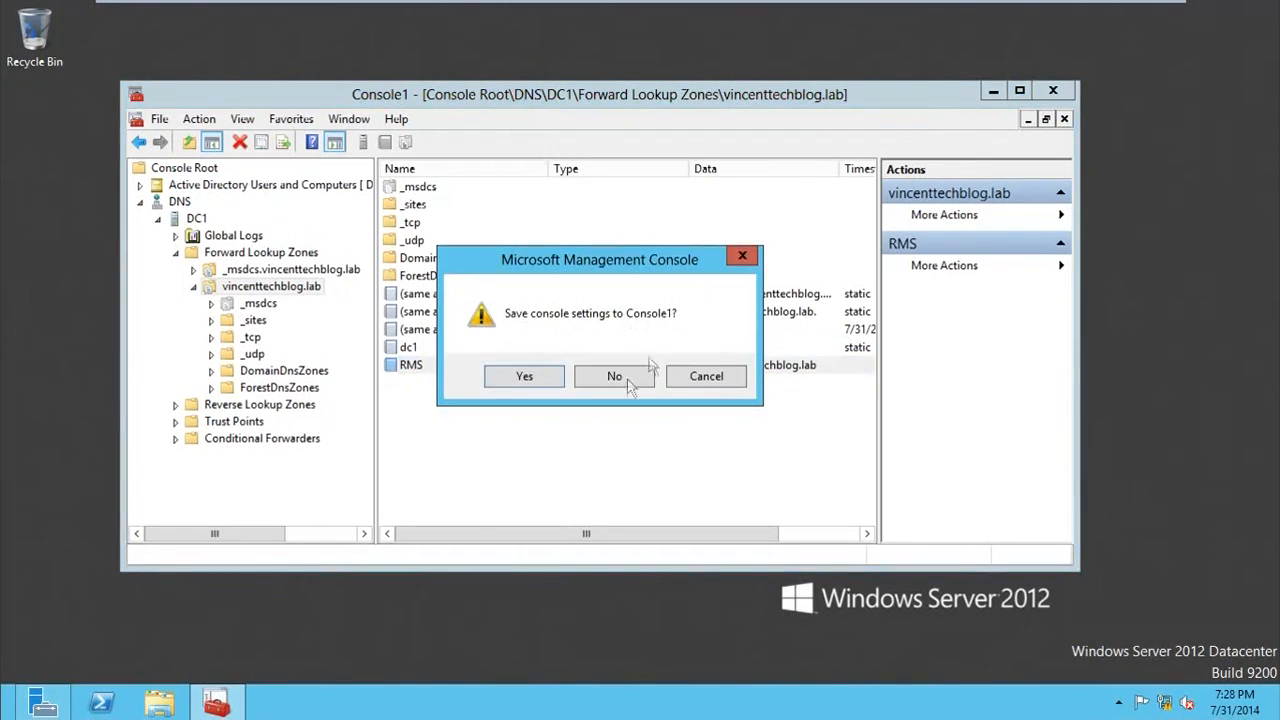
pyautogui.click(530, 373)
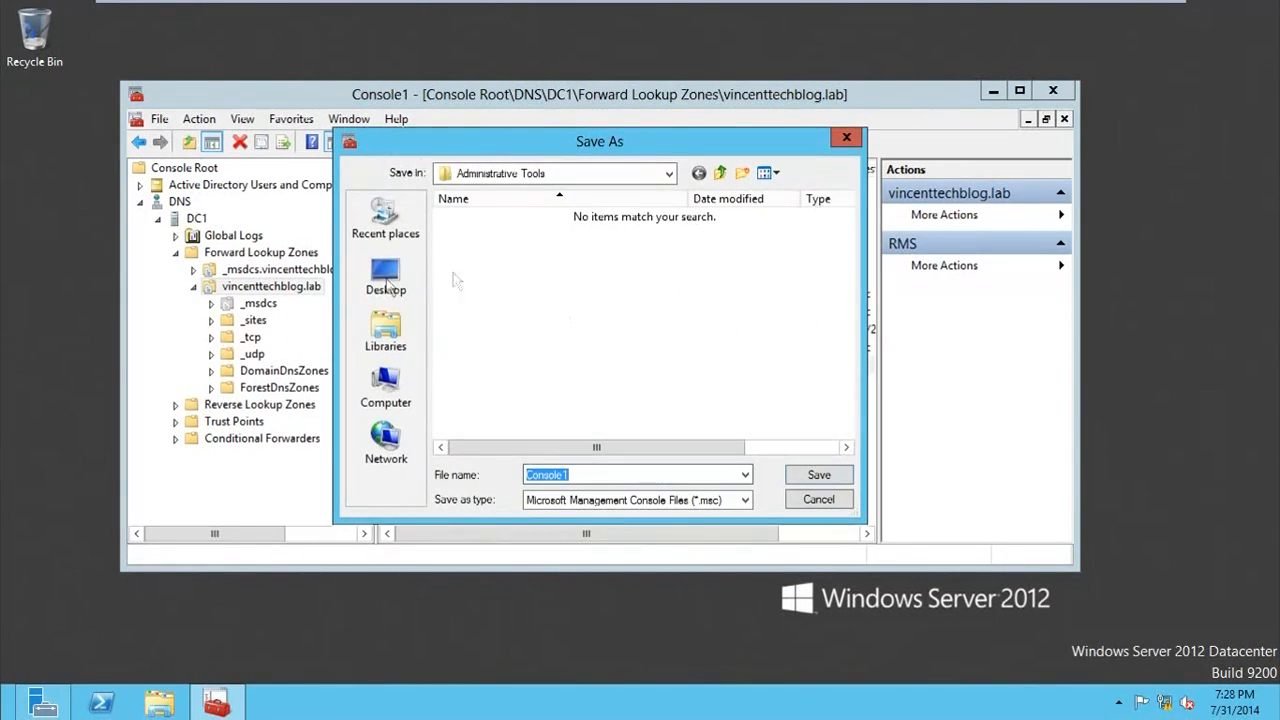
pyautogui.click(386, 278)
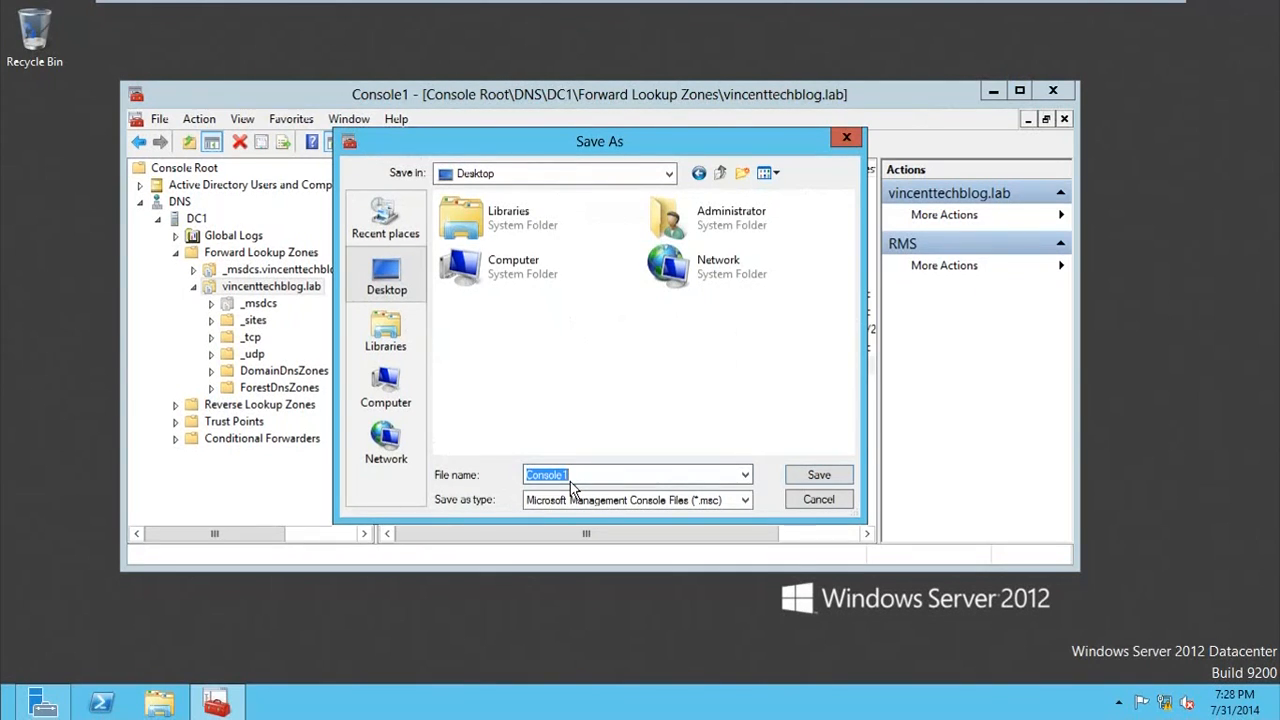
pyautogui.write('TOOL')
pyautogui.press('Return')
pyautogui.hotkey('alt', 'F4')
# Step: Create a folder named rmstemplates on the desktop
pyautogui.click(151, 172)
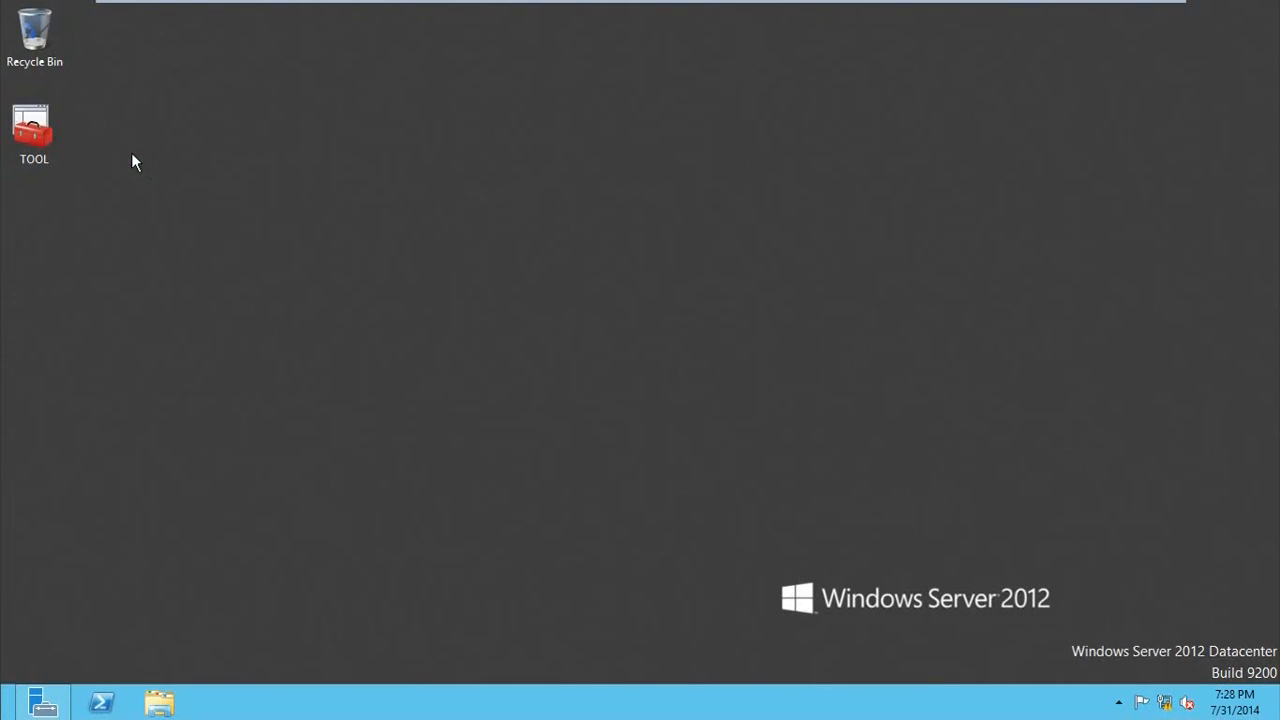
pyautogui.rightClick(133, 155)
pyautogui.moveTo(272, 284)
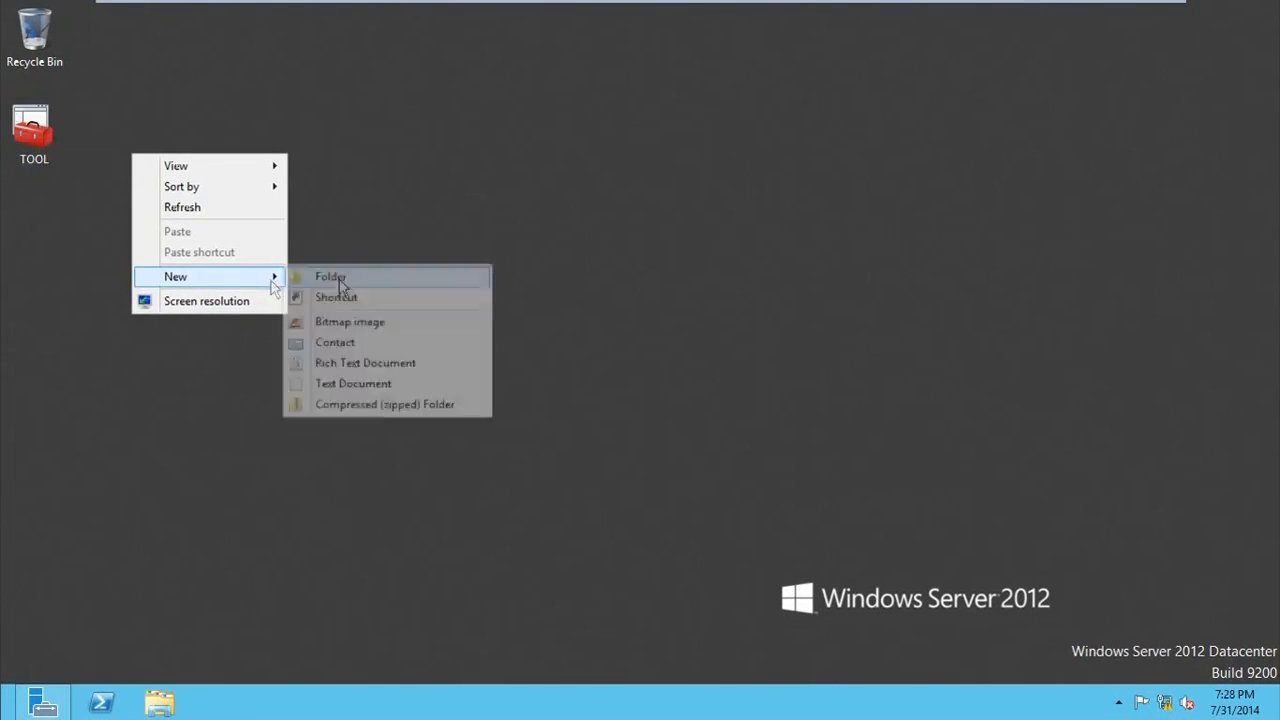
pyautogui.click(366, 283)
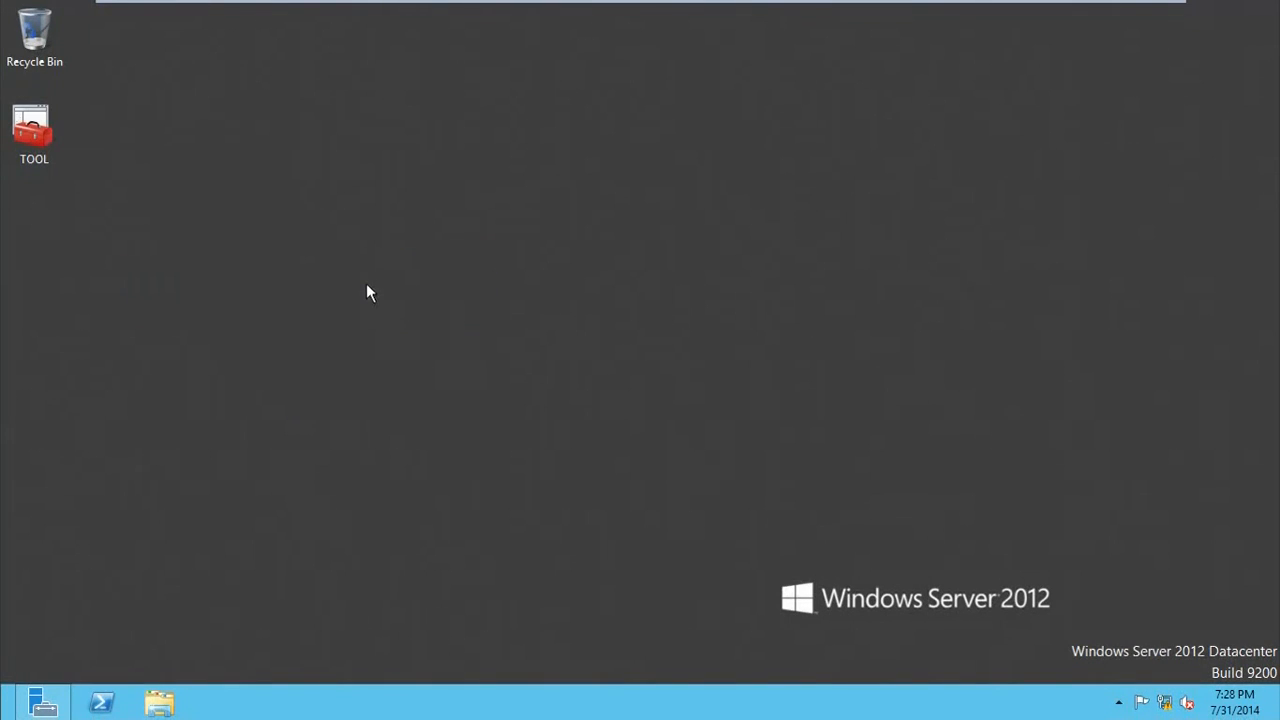
pyautogui.write('rmstemplate')
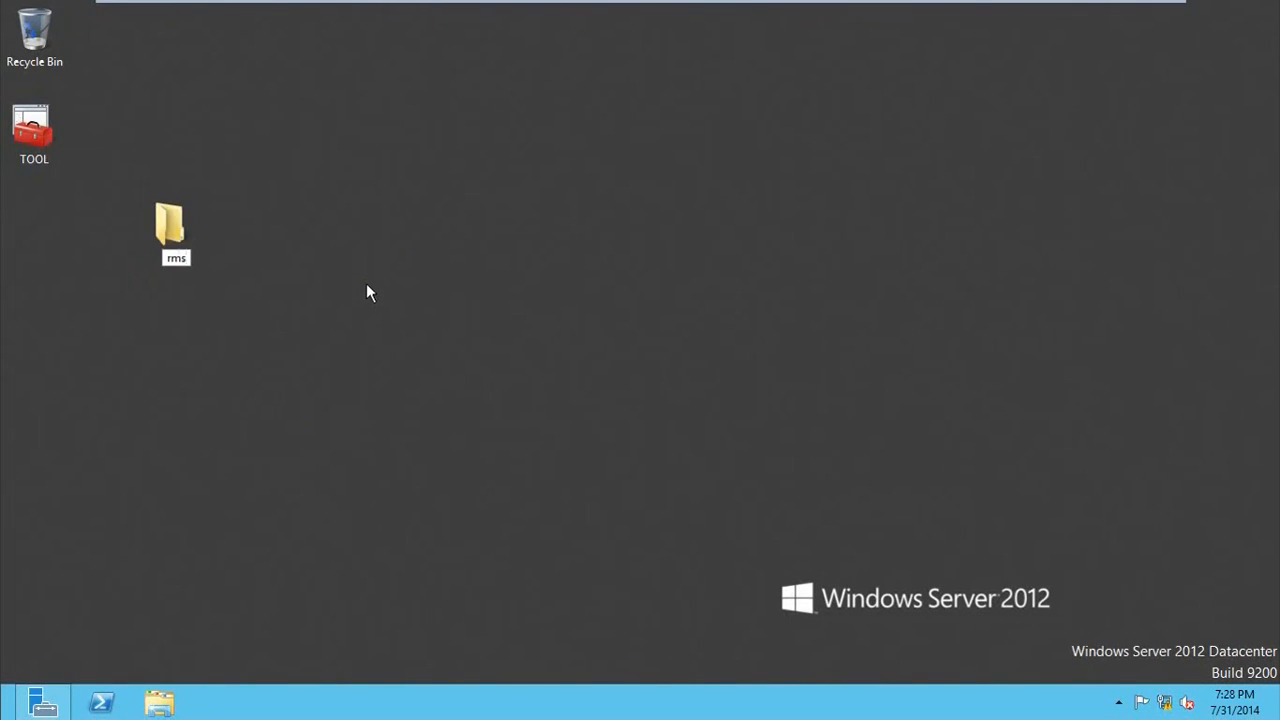
pyautogui.write('s')
pyautogui.press('Return')
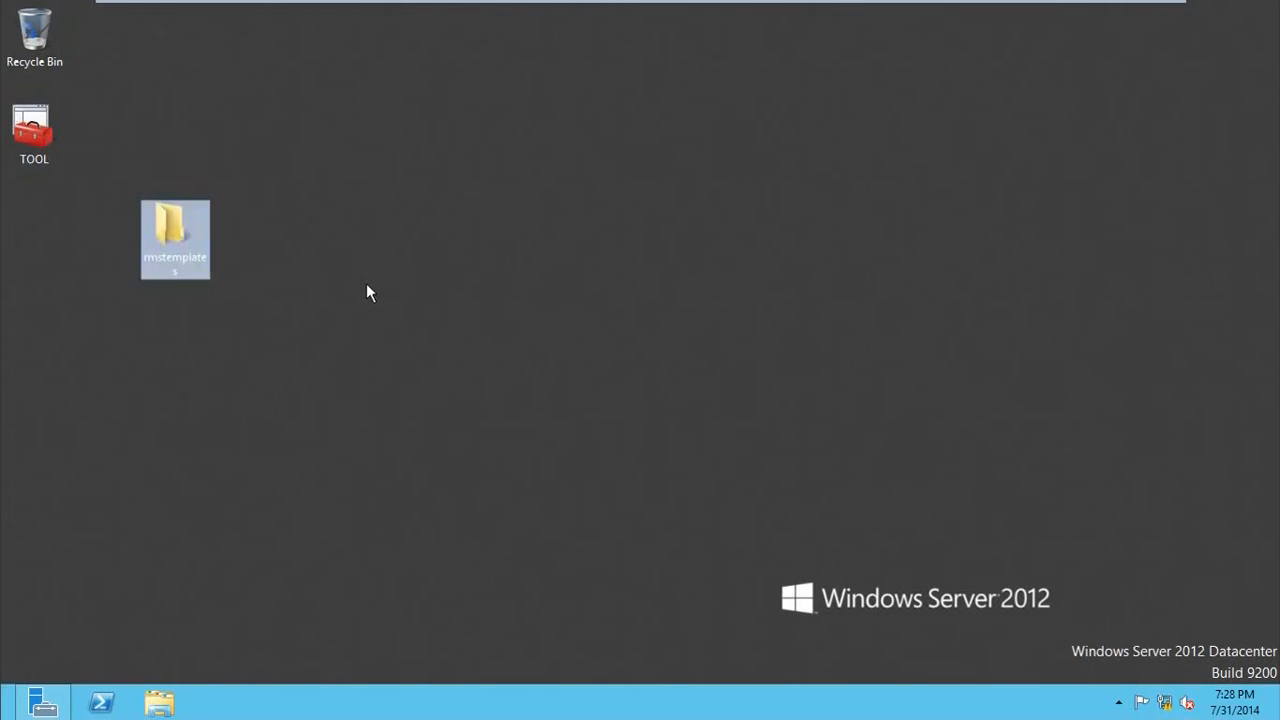
# Step: Create a second desktop folder named rmsdocs and place it directly below the rmstemplates folder
pyautogui.rightClick(366, 283)
pyautogui.moveTo(540, 427)
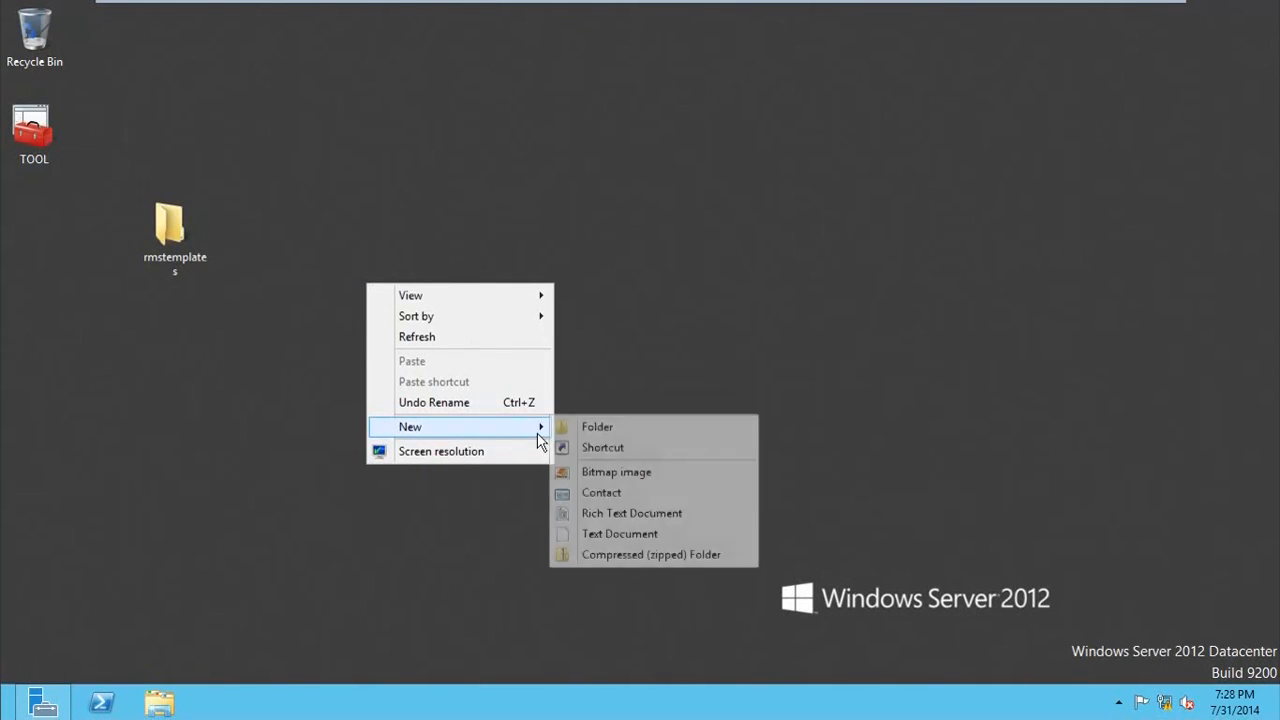
pyautogui.click(601, 430)
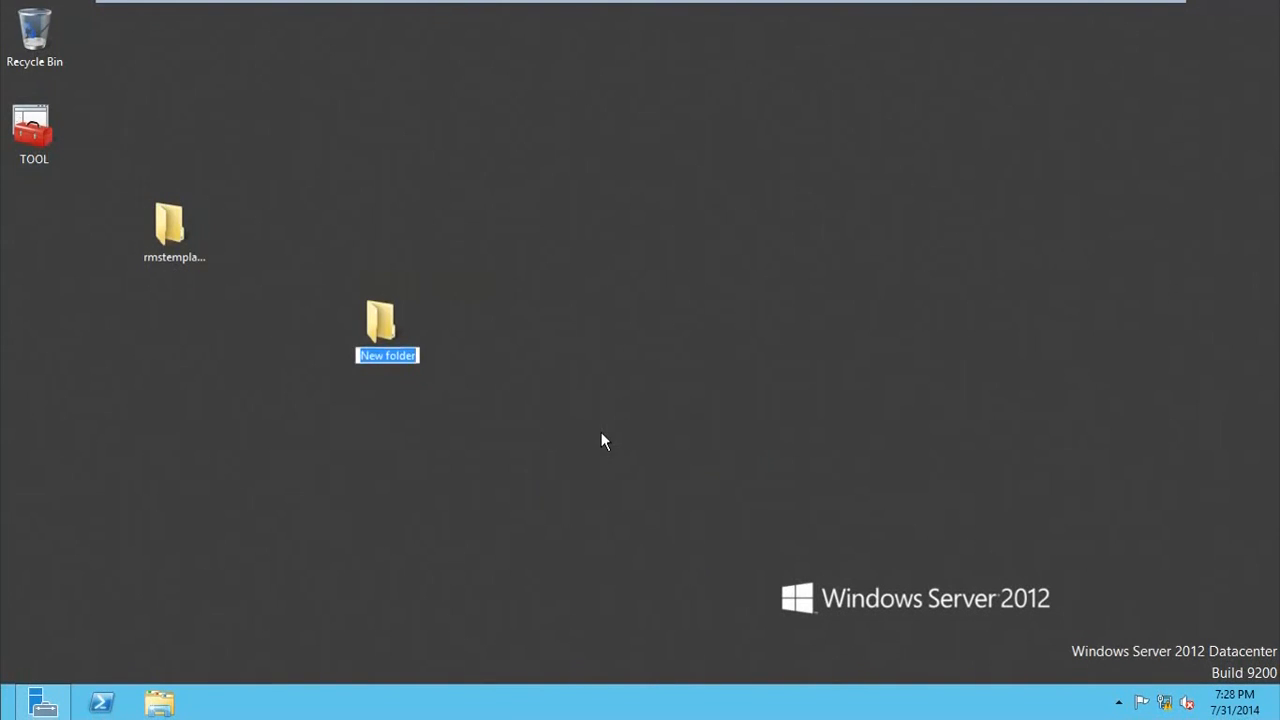
pyautogui.write('rmsdocs')
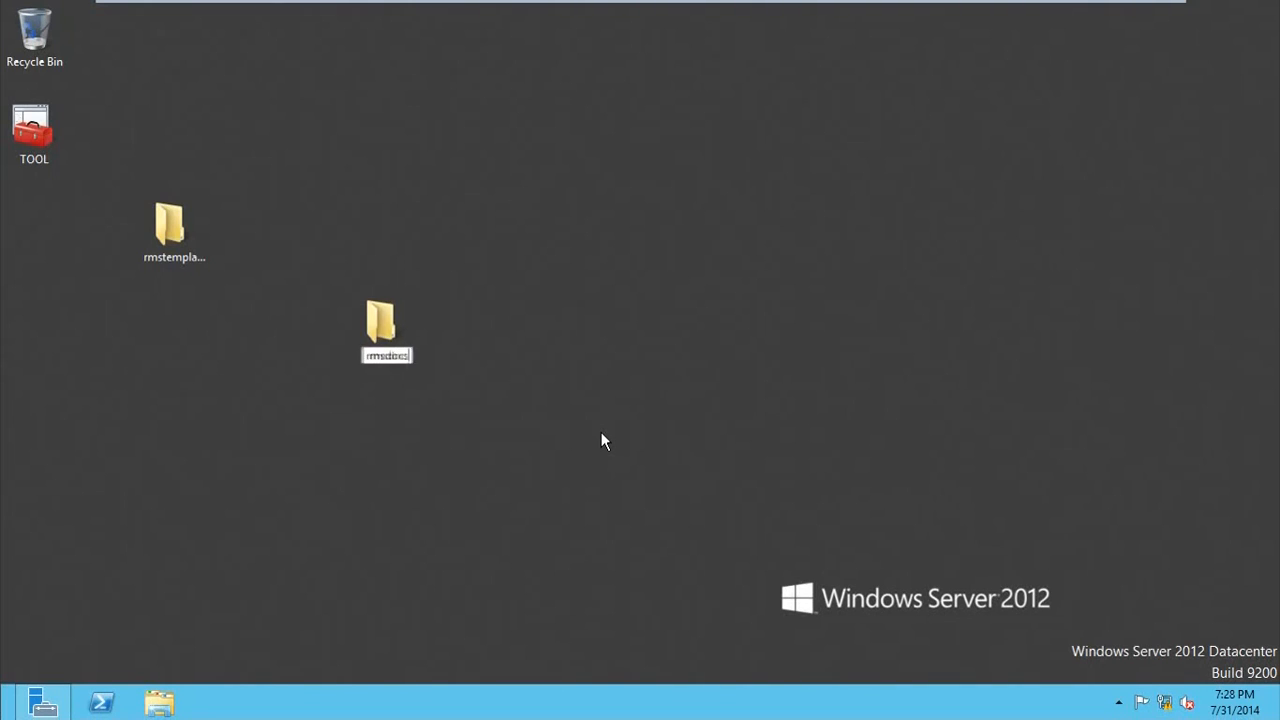
pyautogui.press('Return')
pyautogui.moveTo(391, 337); pyautogui.dragTo(173, 376)
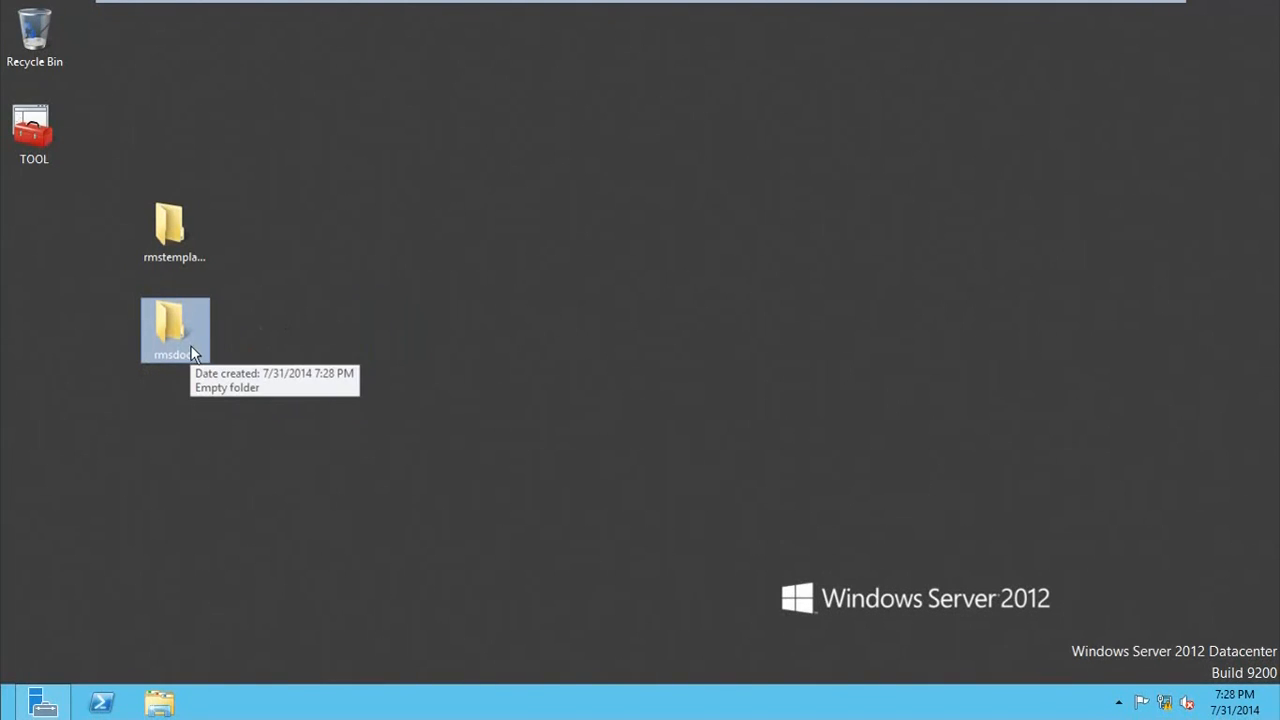
# Step: Turn on advanced sharing for the rmstemplates folder under the share name rmstemplates
pyautogui.click(194, 272)
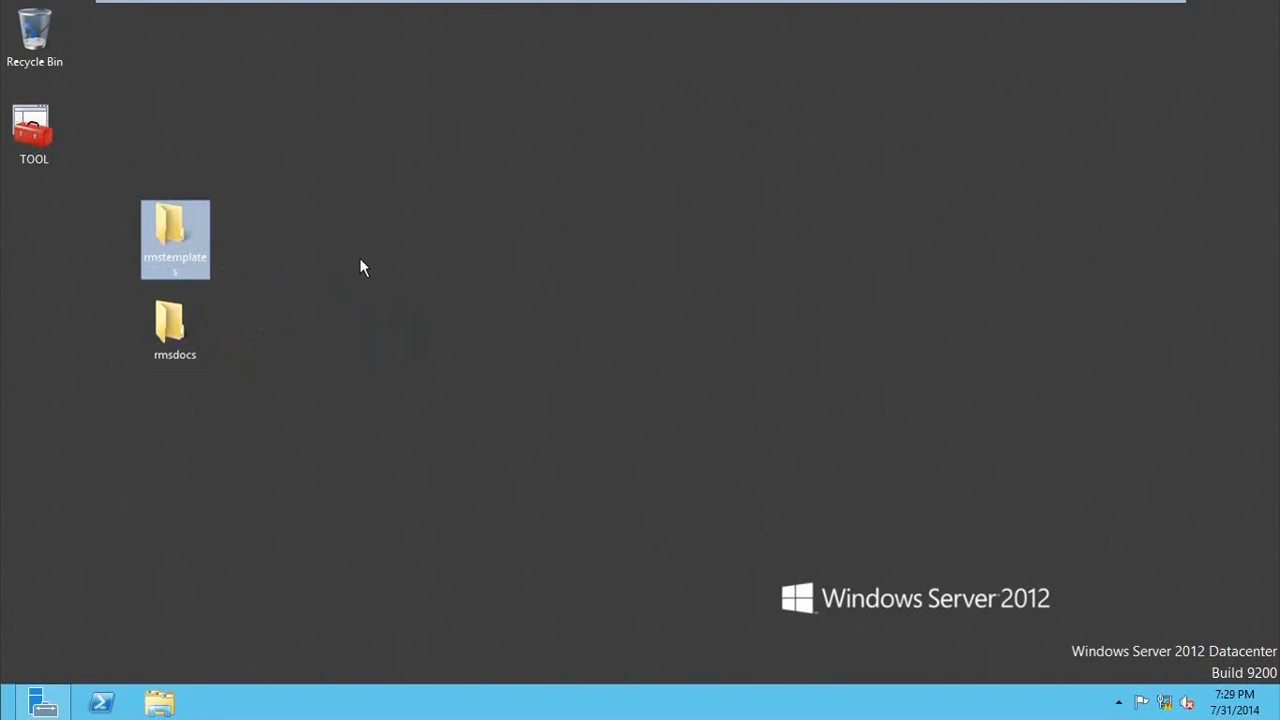
pyautogui.rightClick(196, 256)
pyautogui.click(306, 512)
pyautogui.click(281, 271)
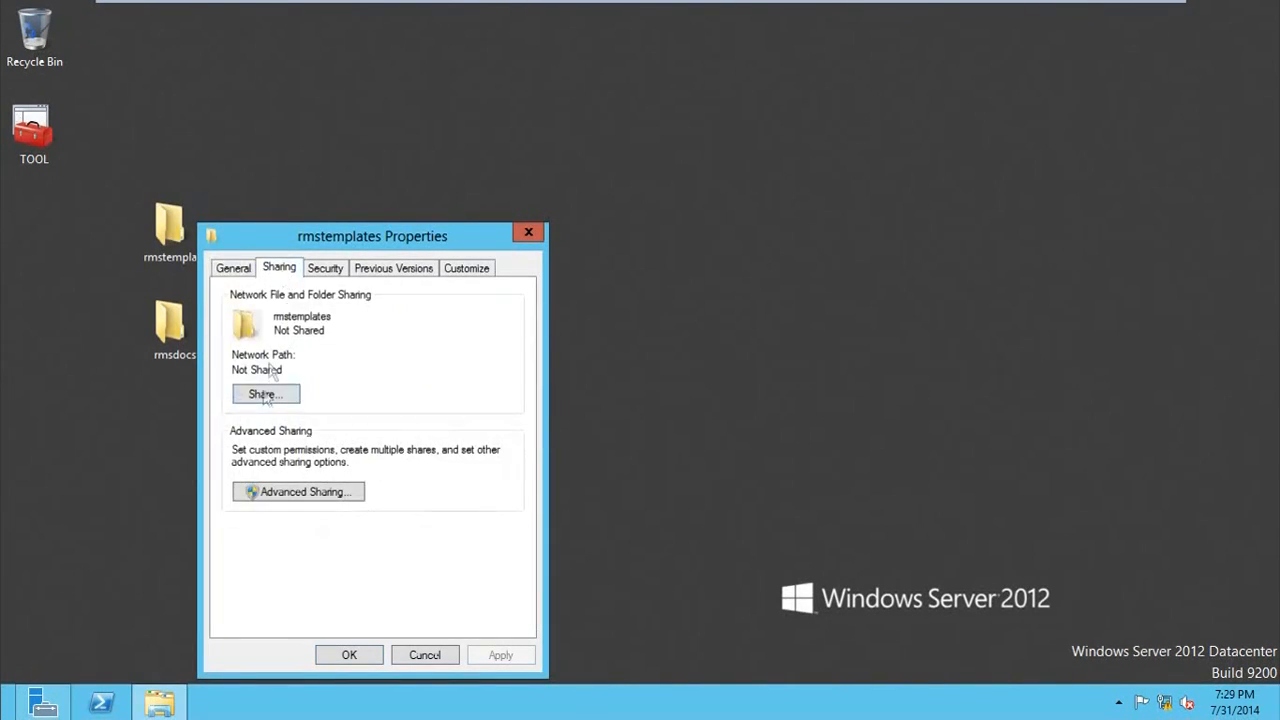
pyautogui.click(279, 494)
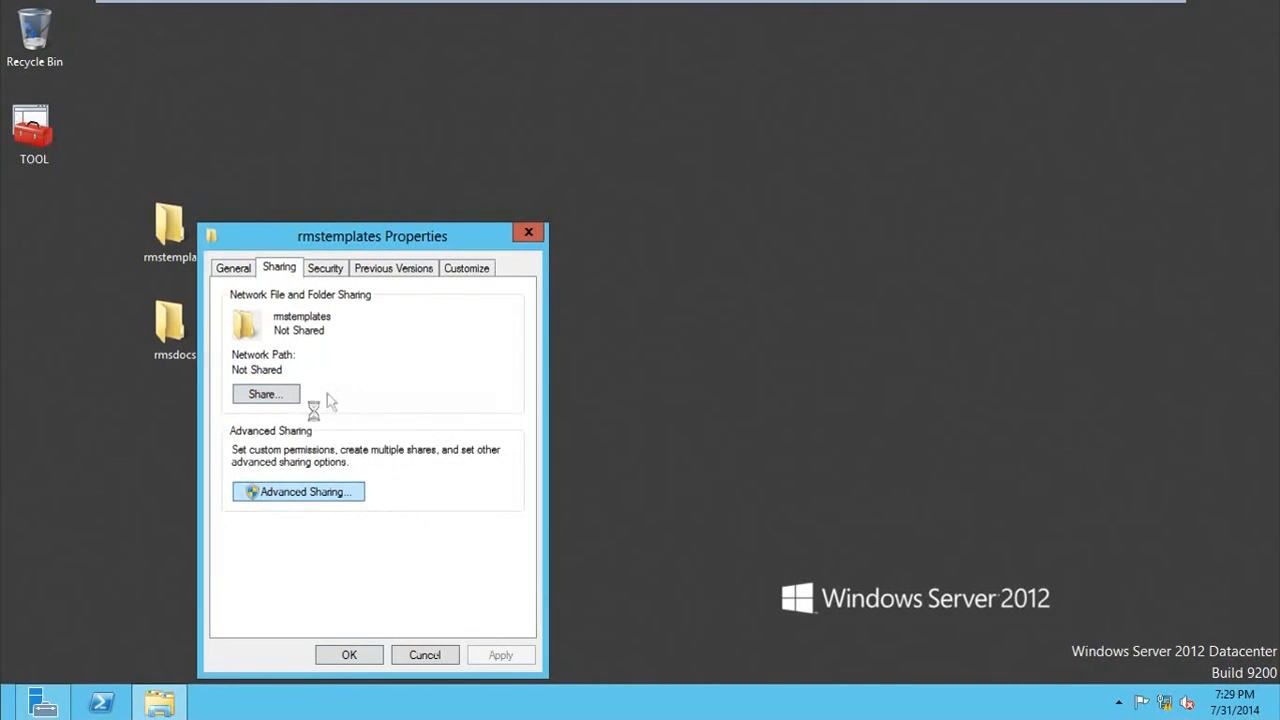
pyautogui.click(231, 301)
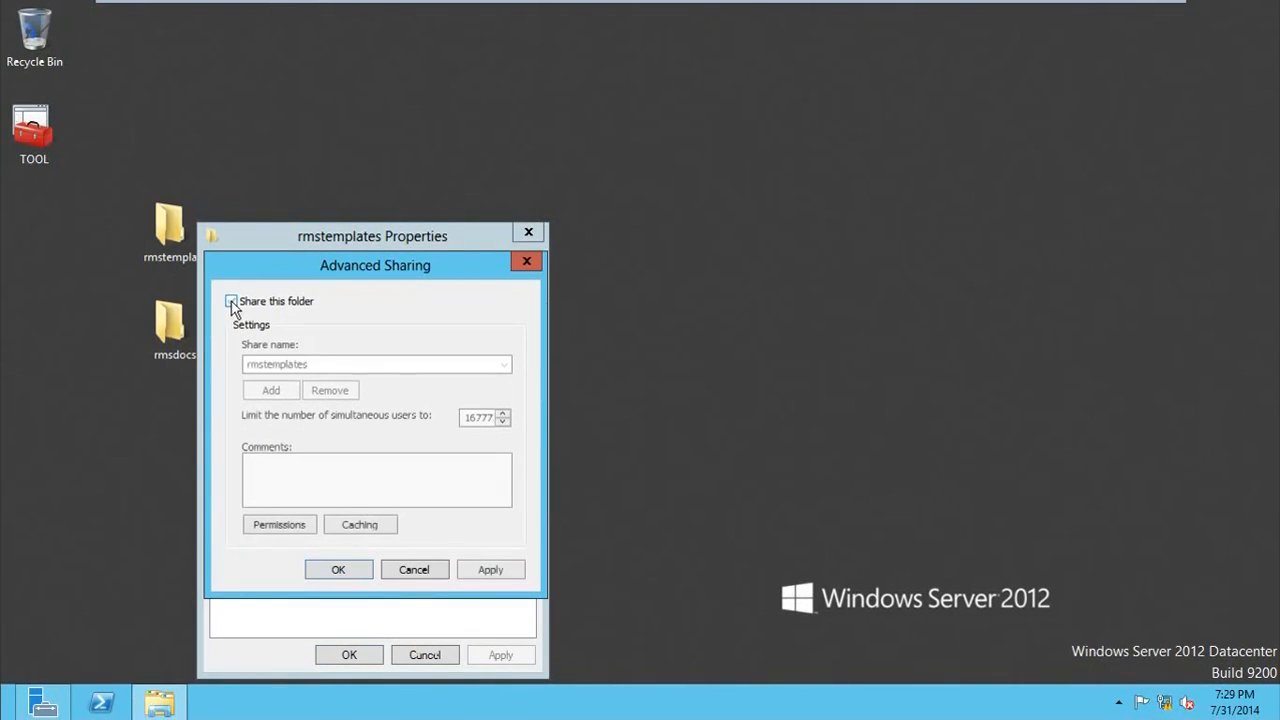
# Step: Add the Service Account user to the rmstemplates share permissions, allow it Full Control, and apply the permissions
pyautogui.click(281, 524)
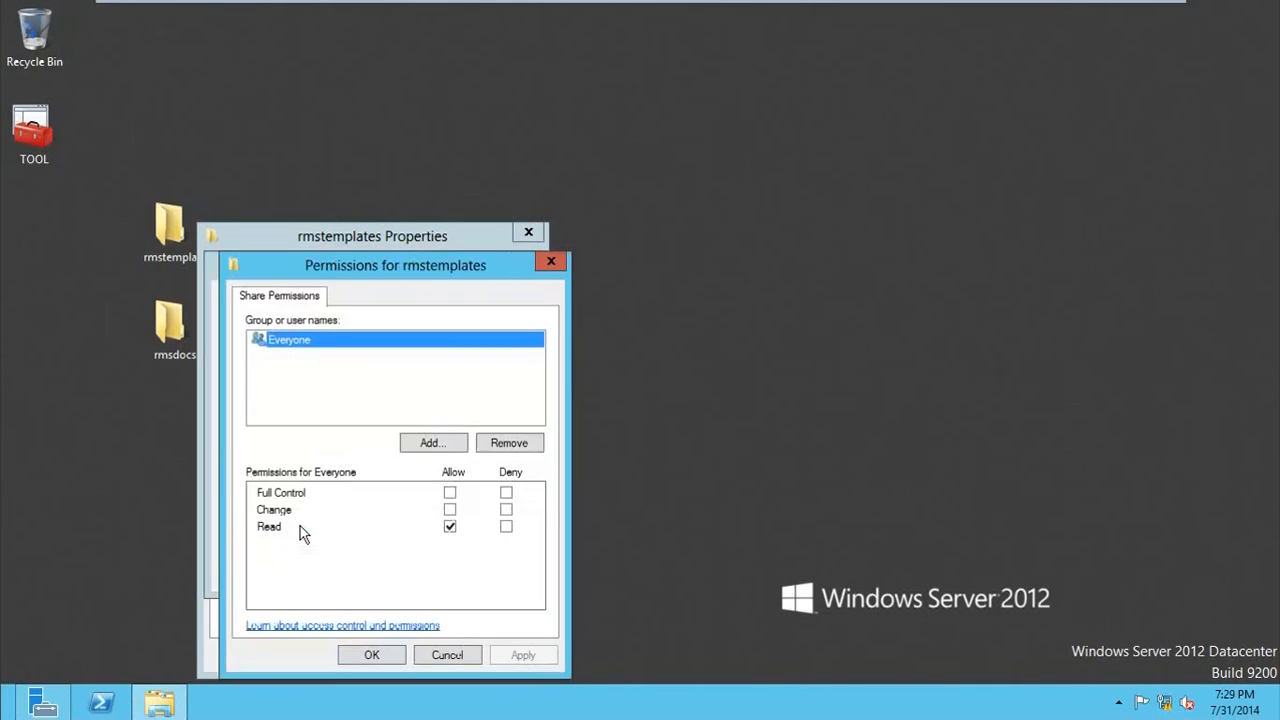
pyautogui.click(431, 449)
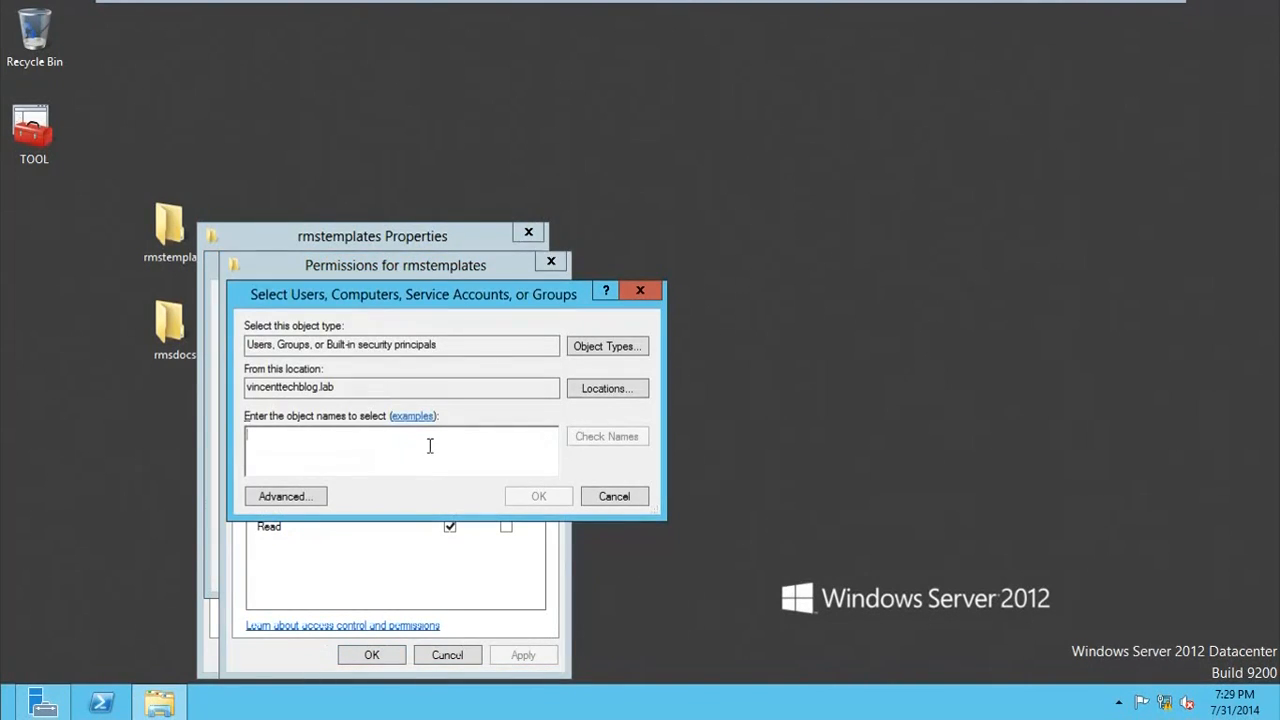
pyautogui.write('srv')
pyautogui.click(596, 438)
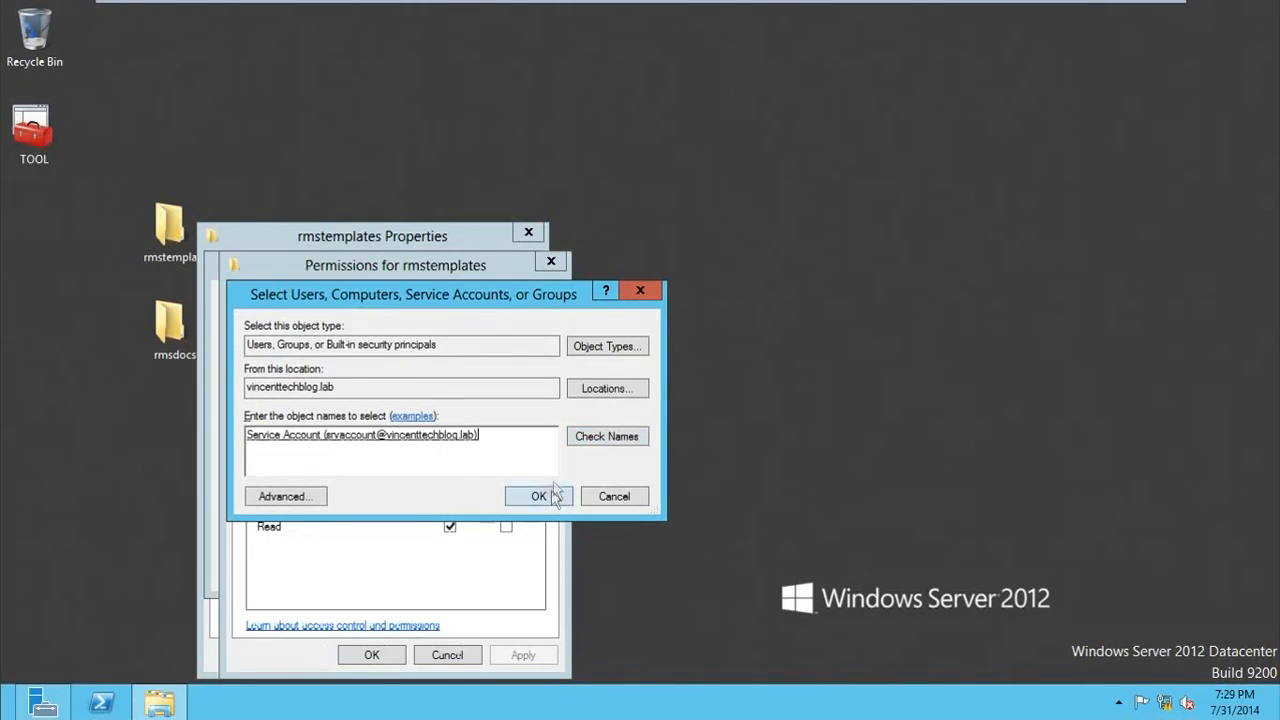
pyautogui.click(553, 497)
pyautogui.click(450, 493)
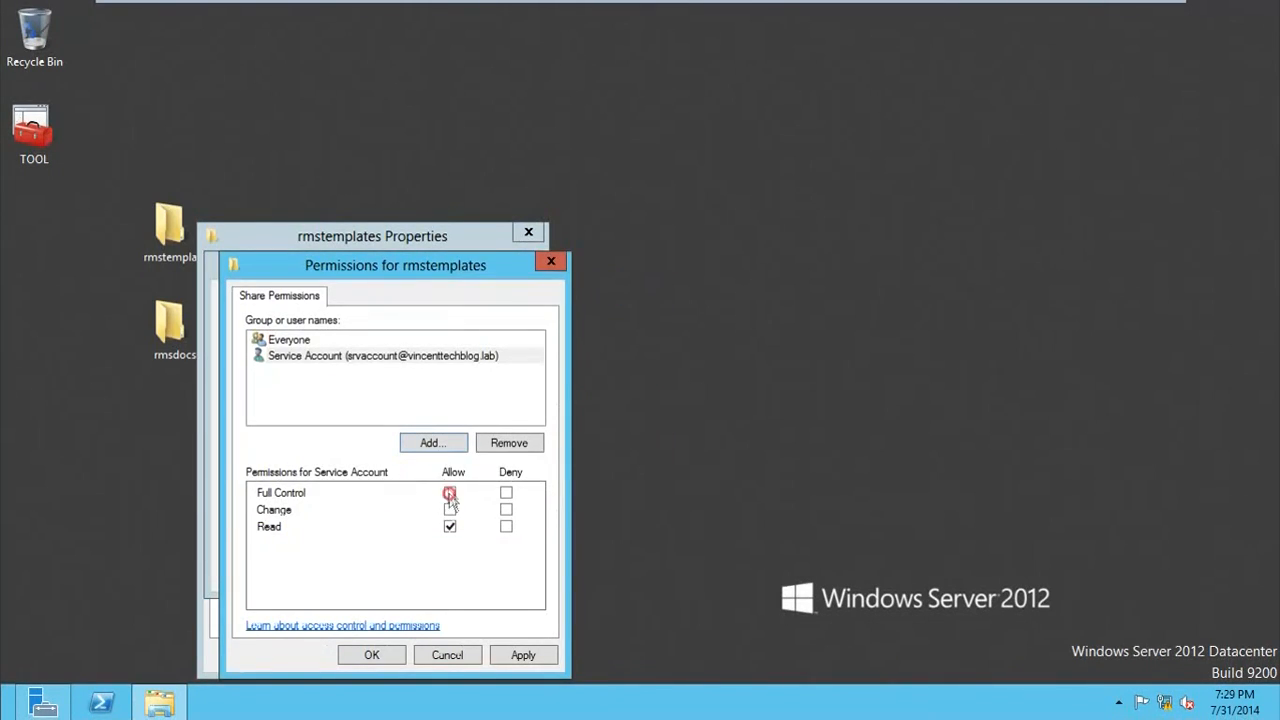
pyautogui.click(508, 652)
pyautogui.click(370, 652)
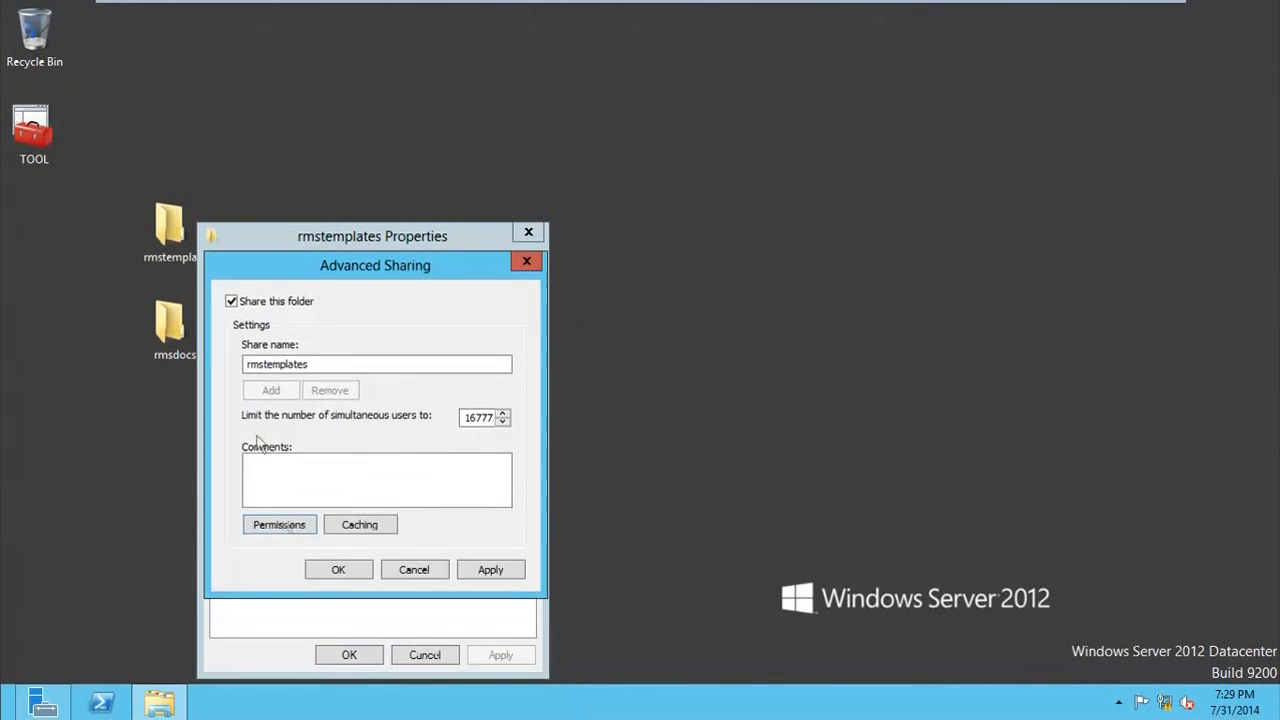
# Step: Accept the advanced sharing settings for rmstemplates and close the folder's properties
pyautogui.click(342, 570)
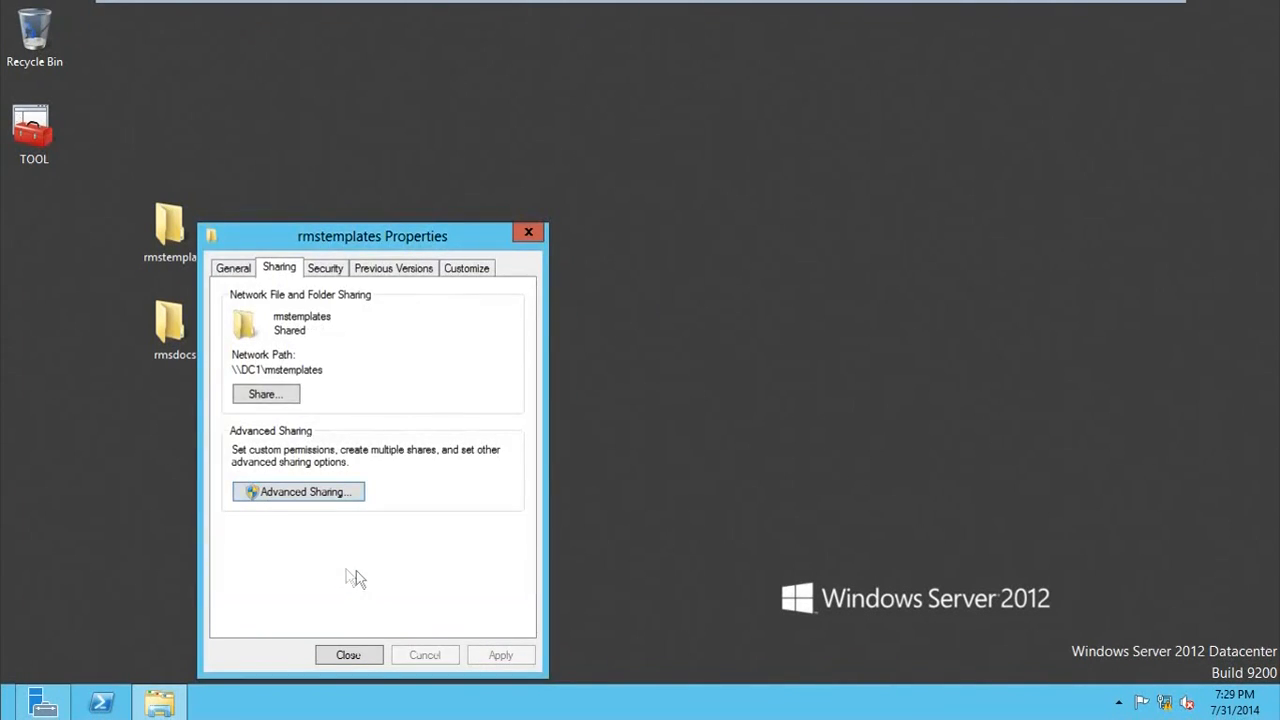
pyautogui.click(355, 656)
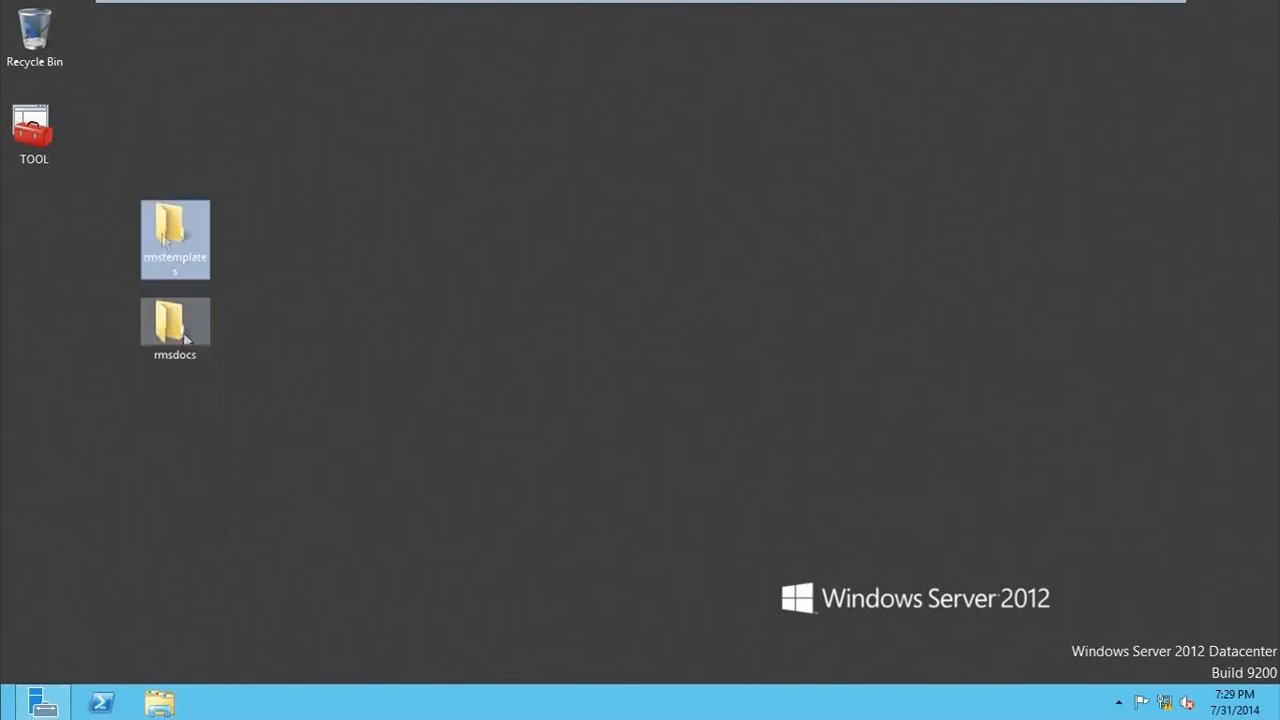
# Step: Turn on advanced sharing for the rmsdocs folder under the share name rmsdocs and close its properties
pyautogui.click(182, 350)
pyautogui.rightClick(169, 343)
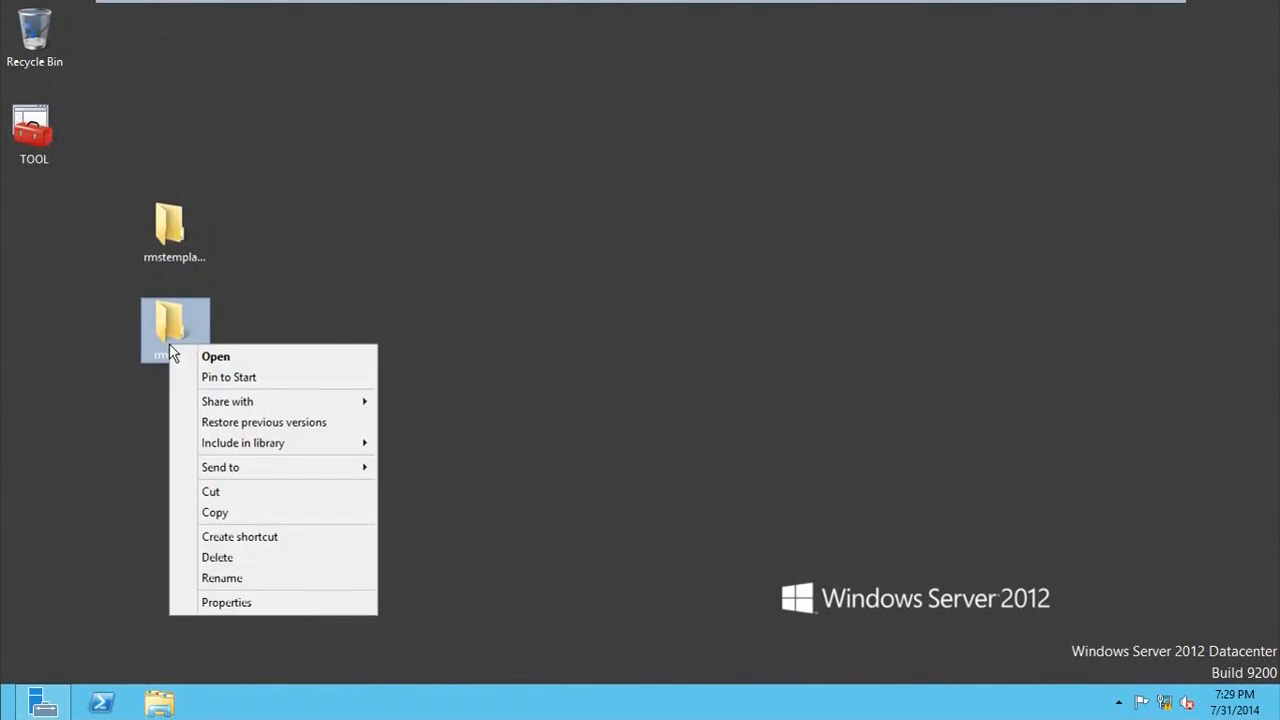
pyautogui.click(222, 604)
pyautogui.click(250, 270)
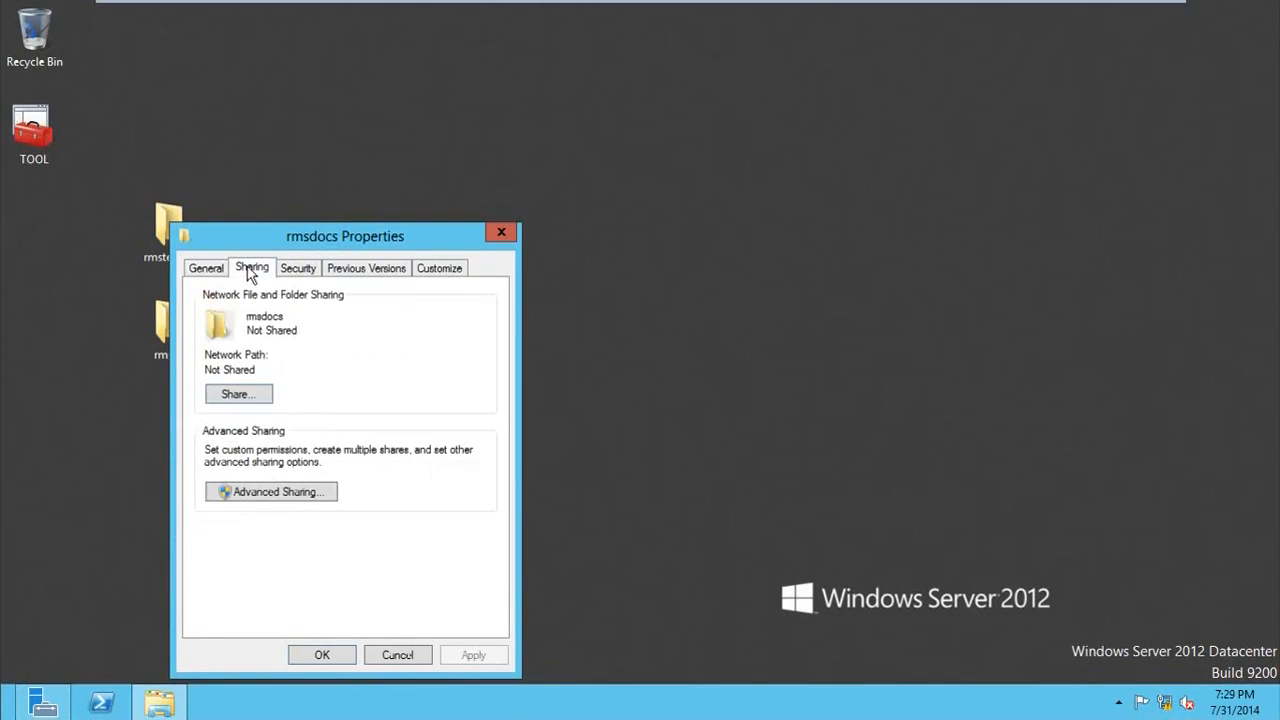
pyautogui.click(252, 492)
pyautogui.click(234, 301)
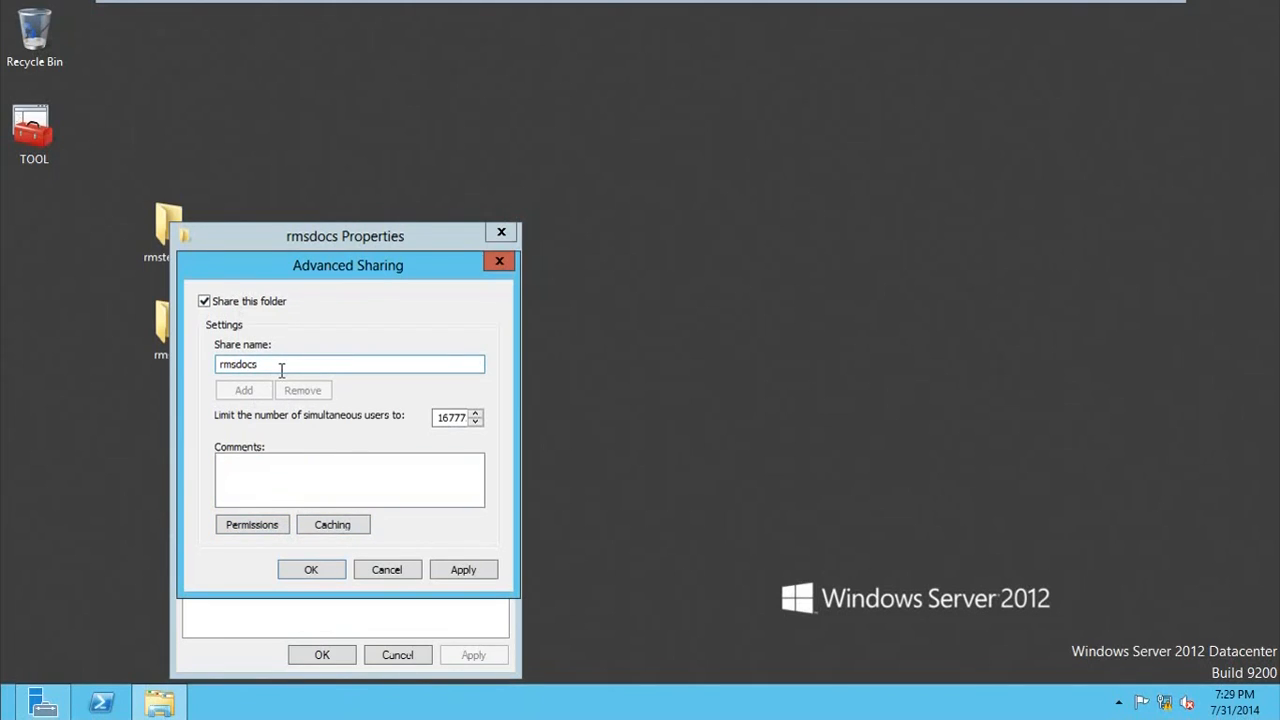
pyautogui.click(338, 573)
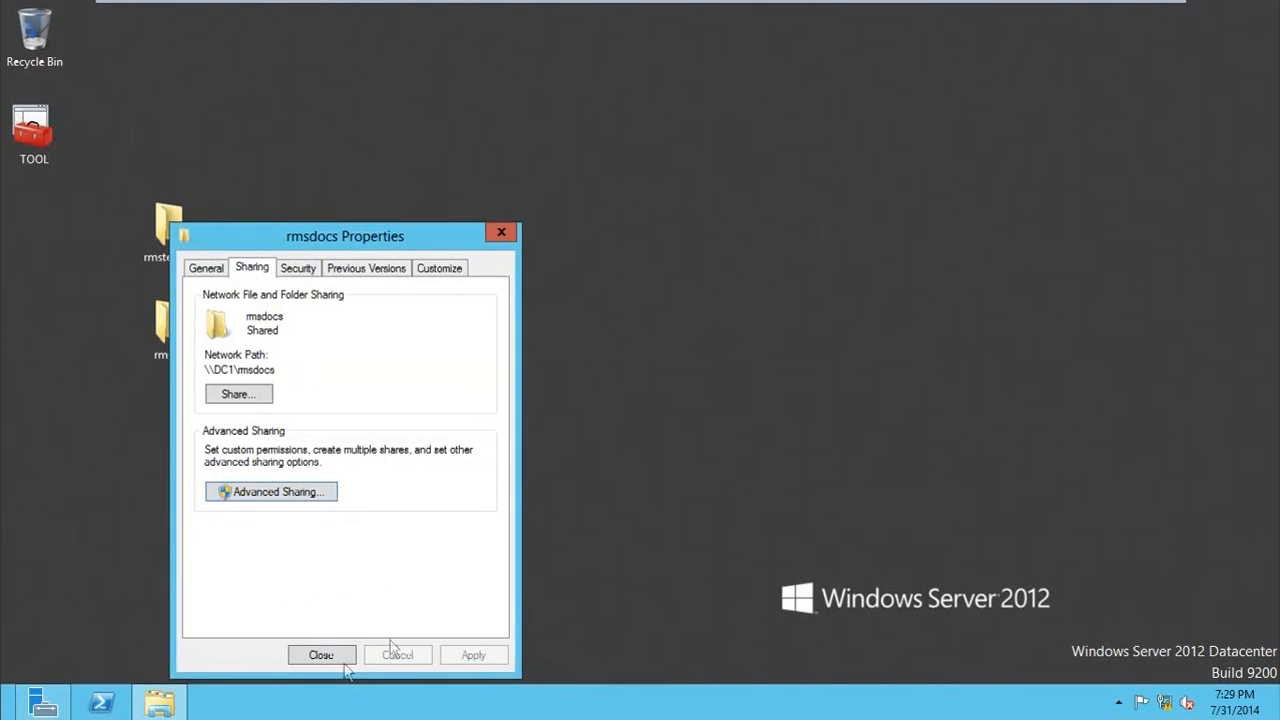
pyautogui.click(321, 656)
# Step: Add the Account group from vincenttechblog.lab to the share permissions of the rmsdocs folder
pyautogui.click(108, 272)
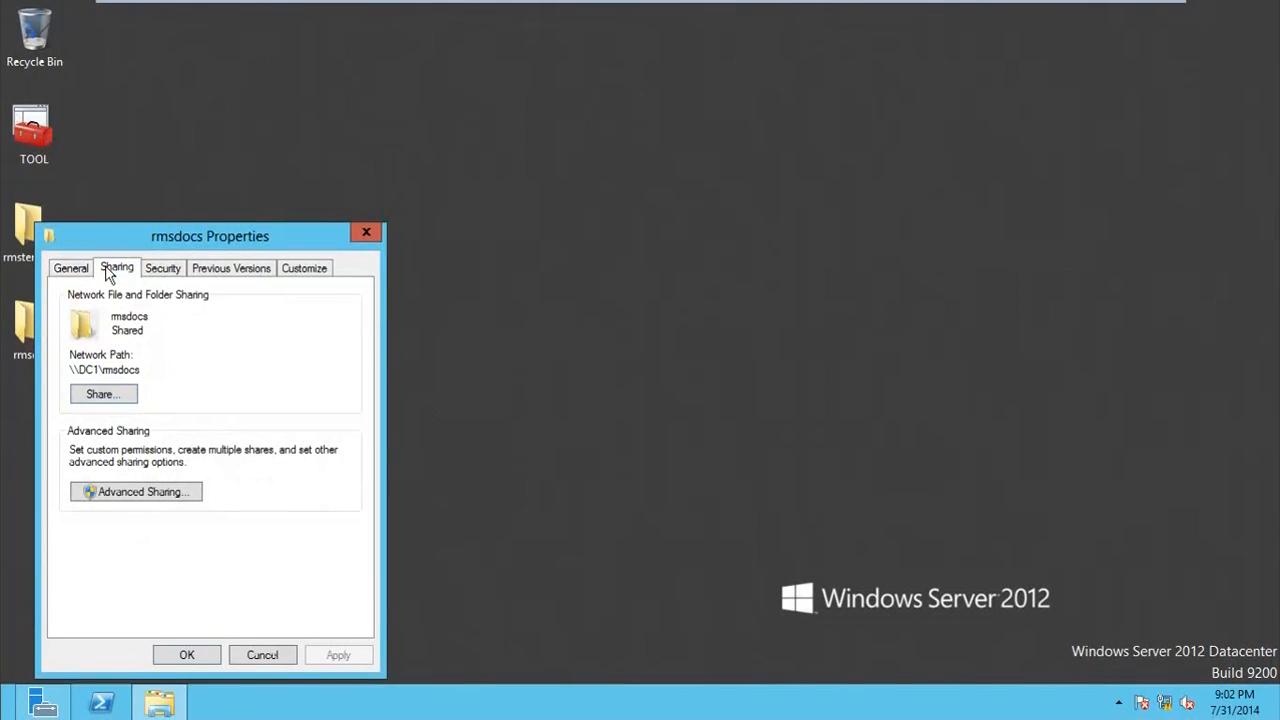
pyautogui.click(123, 492)
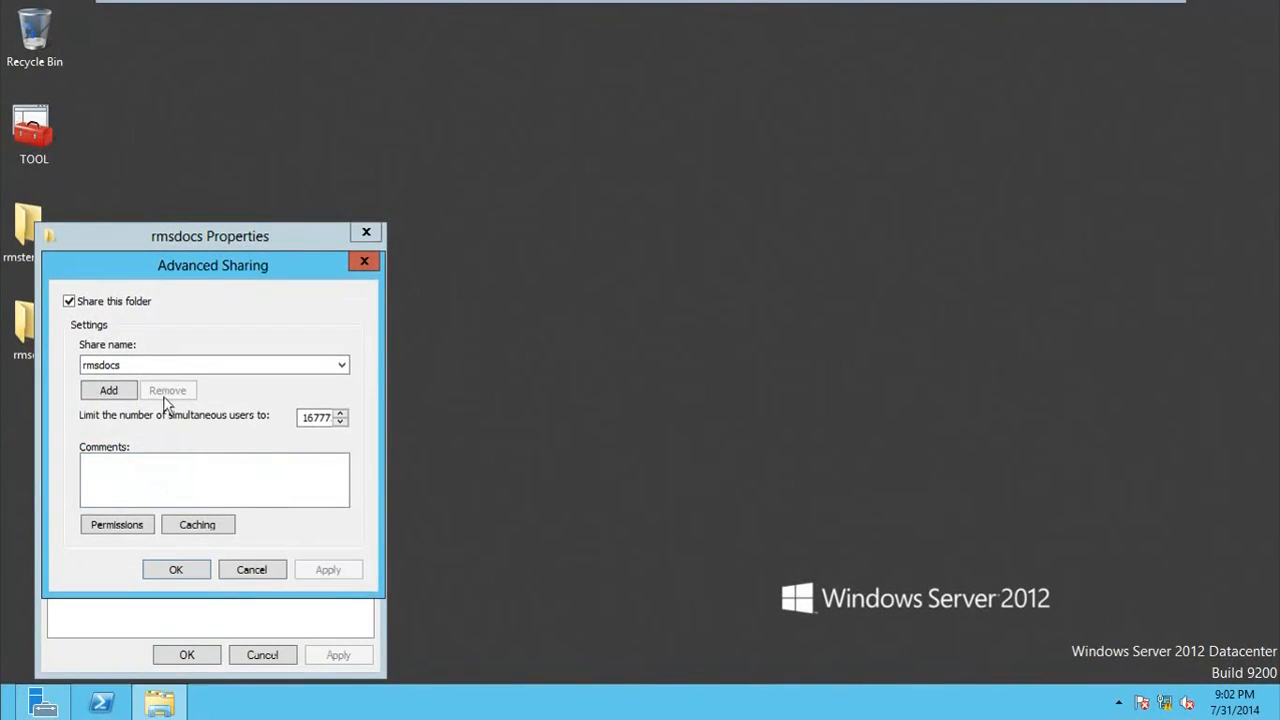
pyautogui.click(118, 524)
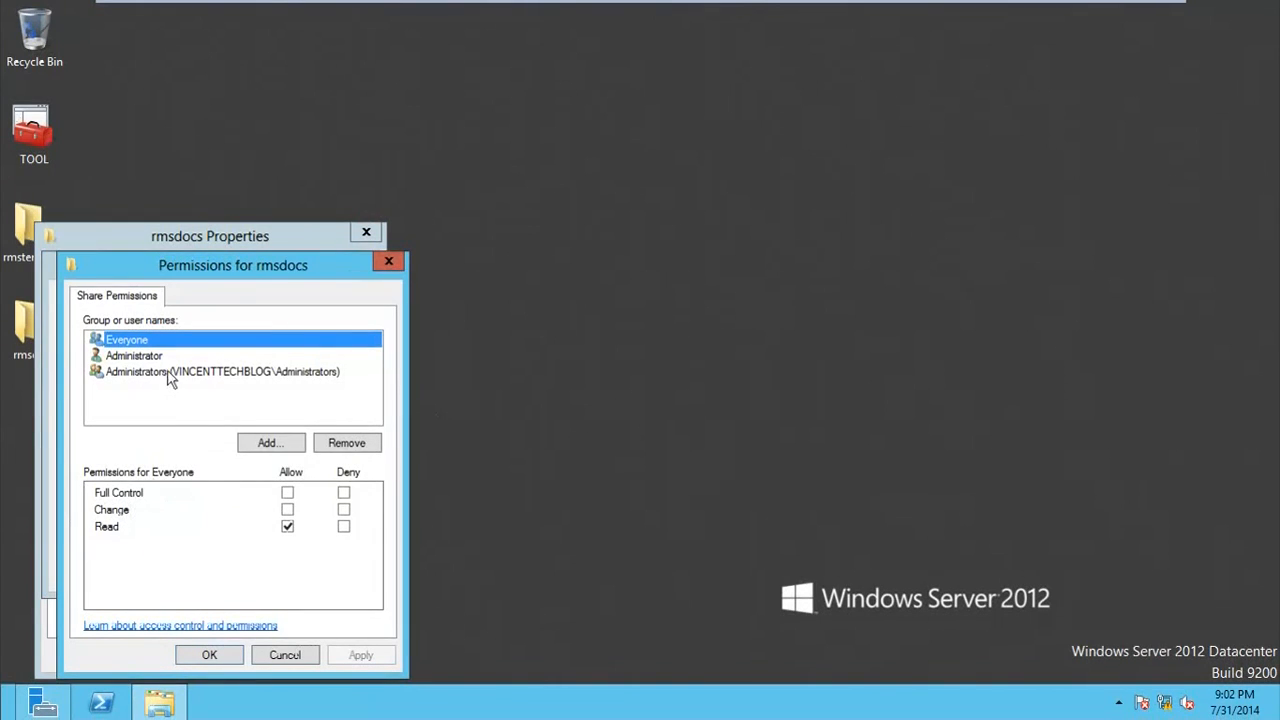
pyautogui.click(258, 446)
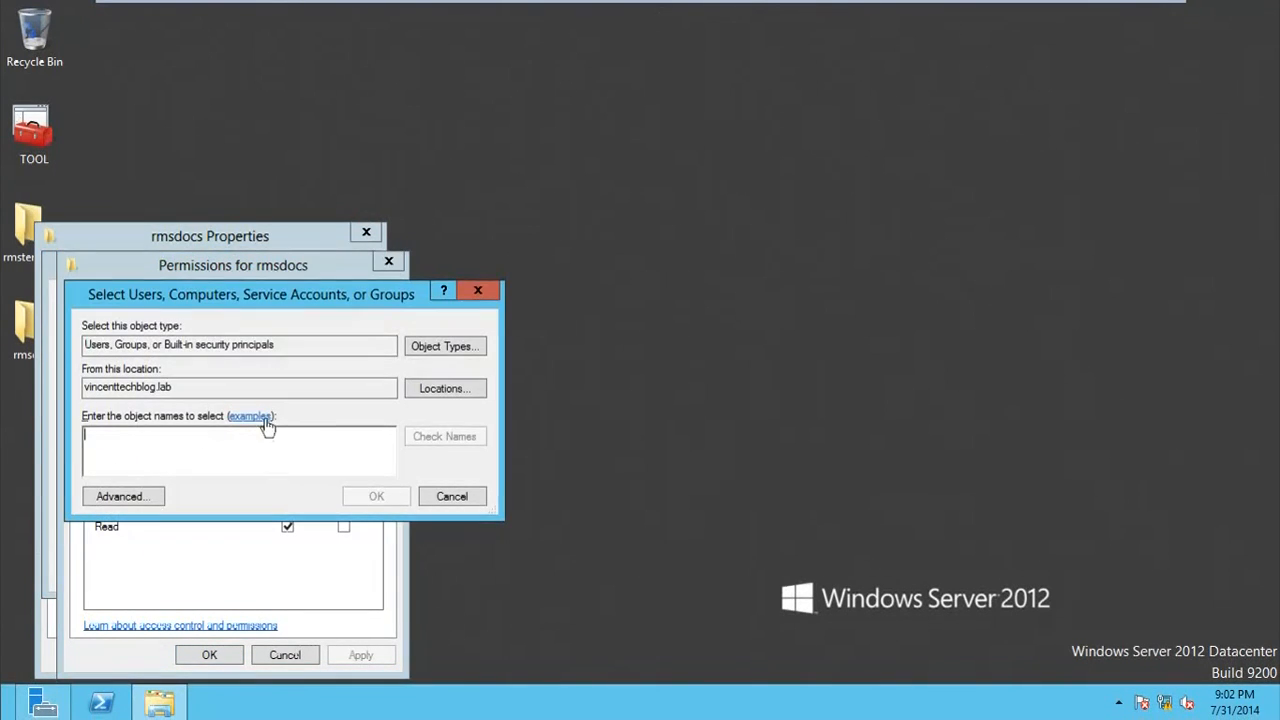
pyautogui.write('aci')
pyautogui.click(420, 437)
pyautogui.click(258, 455)
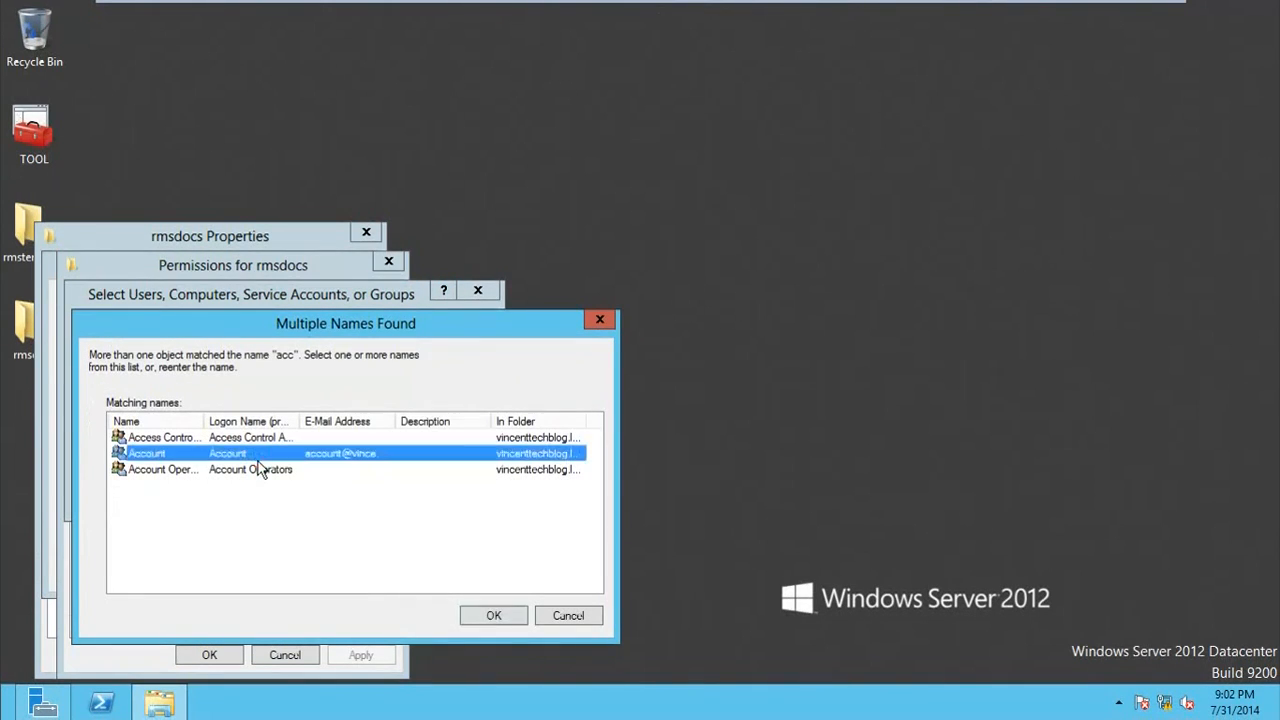
pyautogui.click(470, 613)
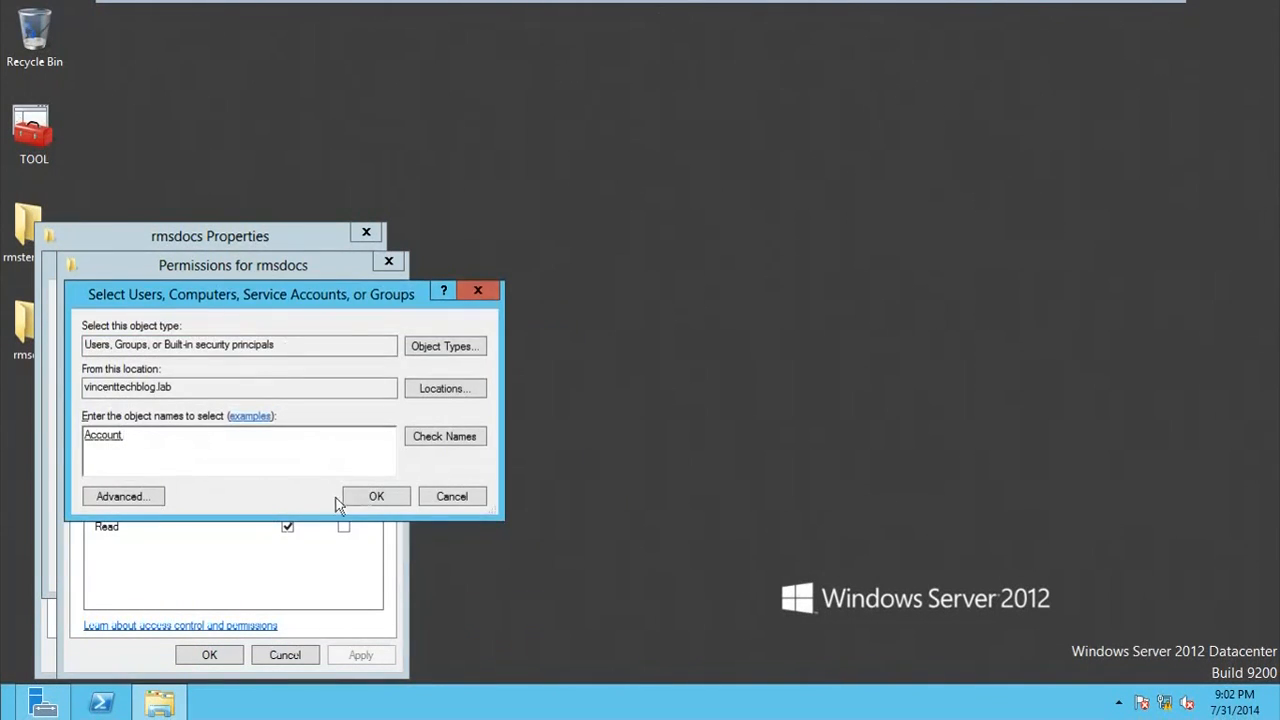
pyautogui.press('Return')
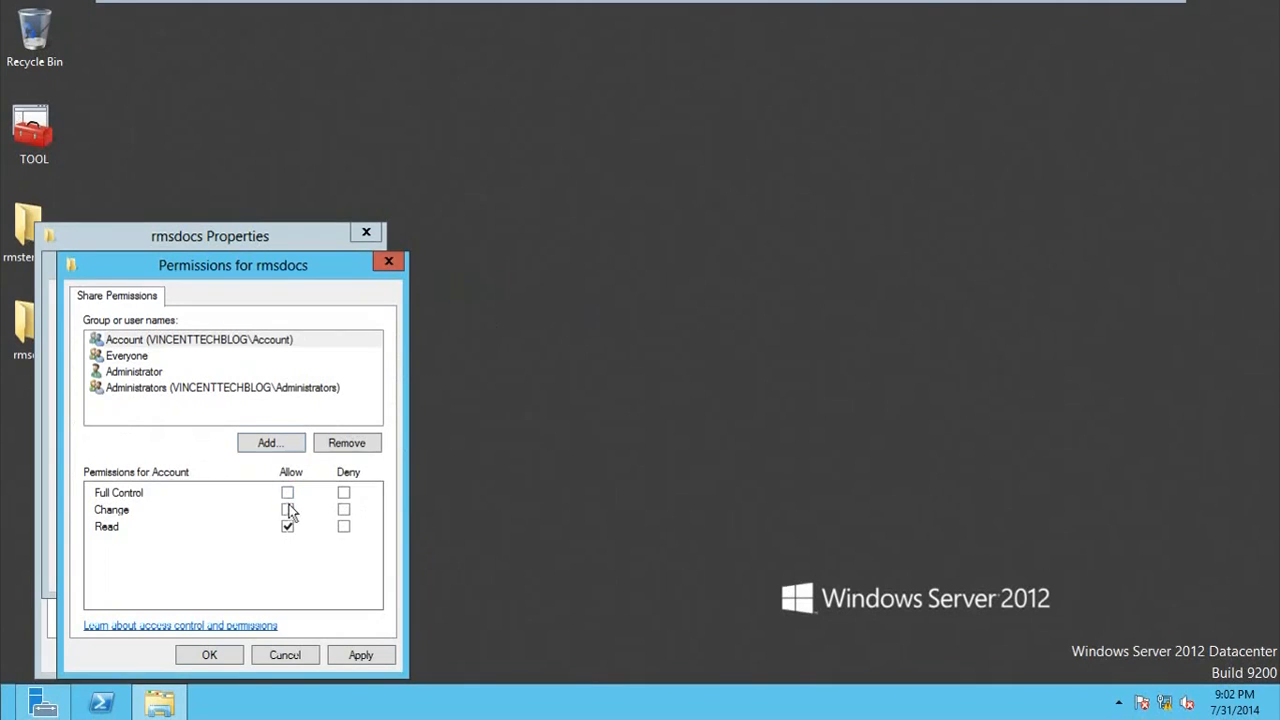
# Step: Allow the Account group Full Control and Change on the rmsdocs share, apply the permissions and close the folder's properties
pyautogui.click(288, 509)
pyautogui.click(288, 492)
pyautogui.click(359, 655)
pyautogui.click(209, 655)
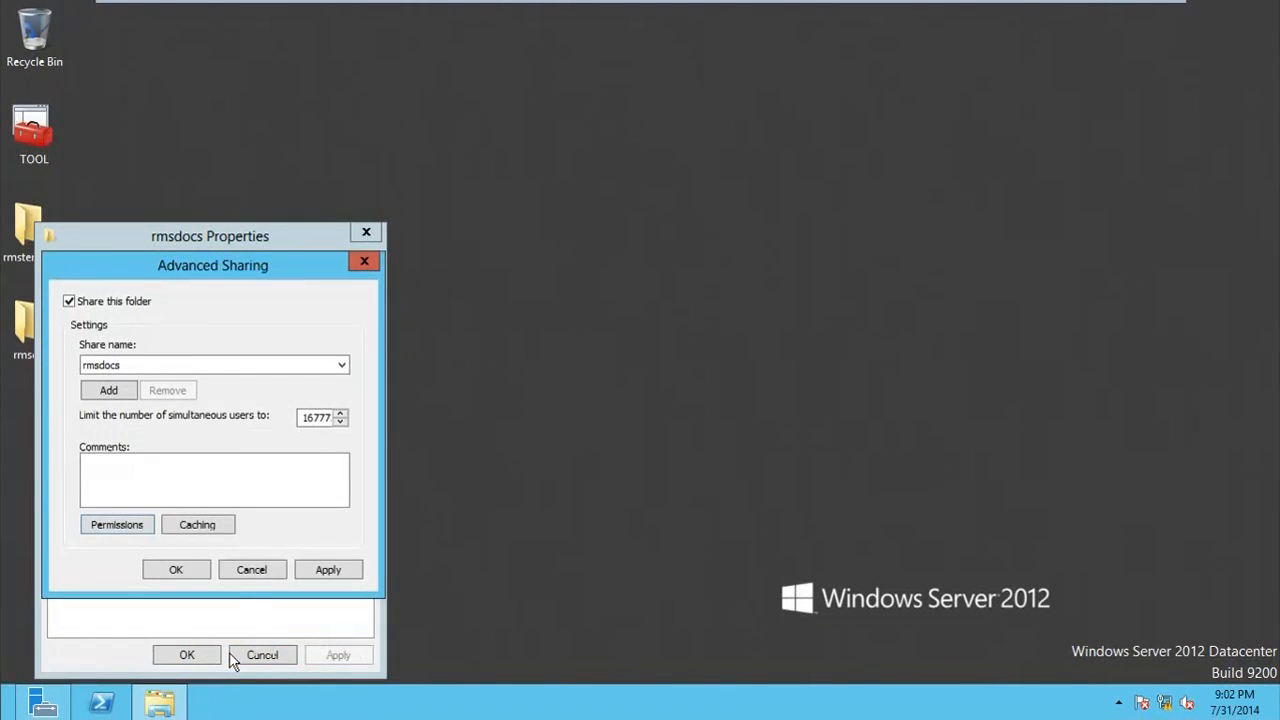
pyautogui.click(209, 569)
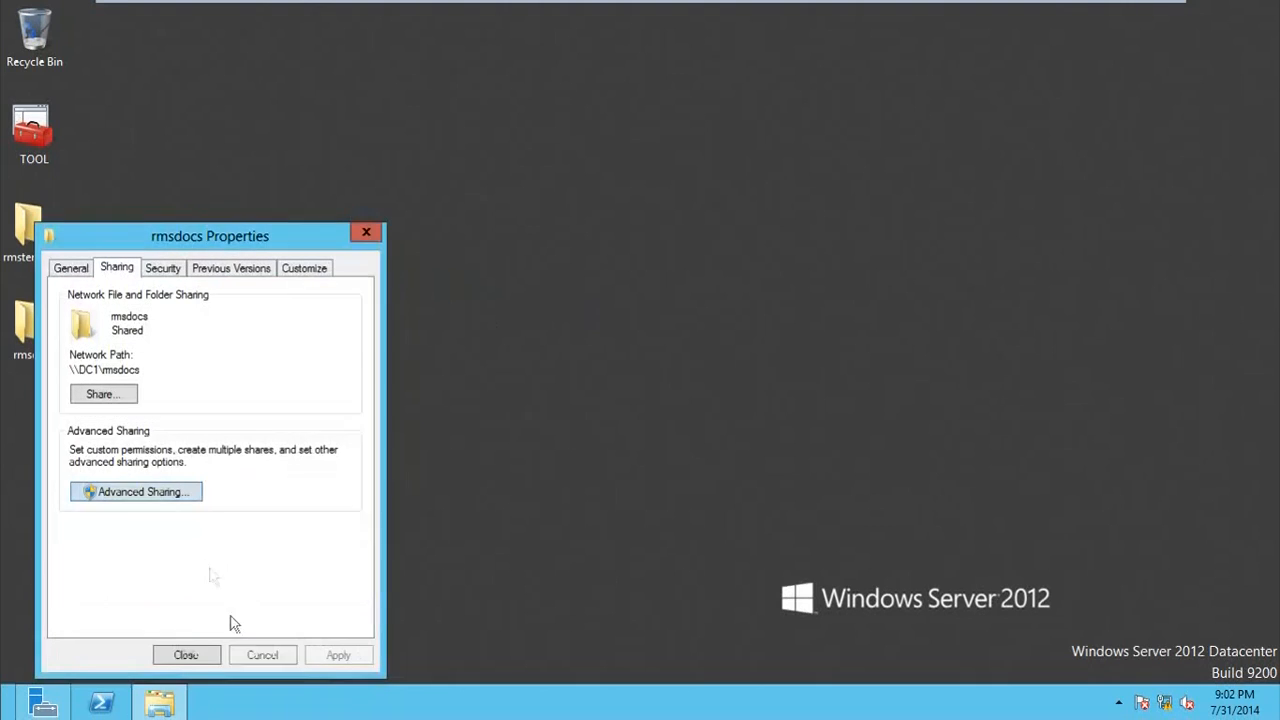
pyautogui.click(183, 654)
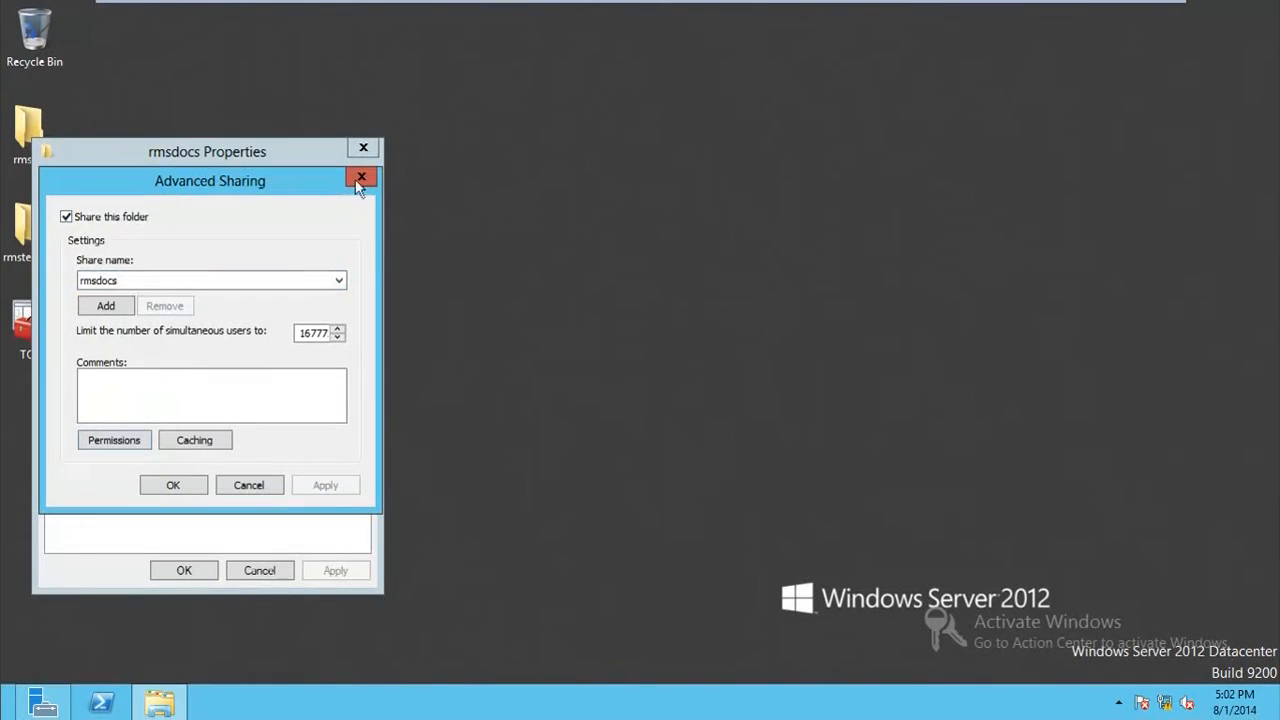
# Step: Review the Account group's security permissions on the rmsdocs folder, including special permissions, and close the properties
pyautogui.click(360, 180)
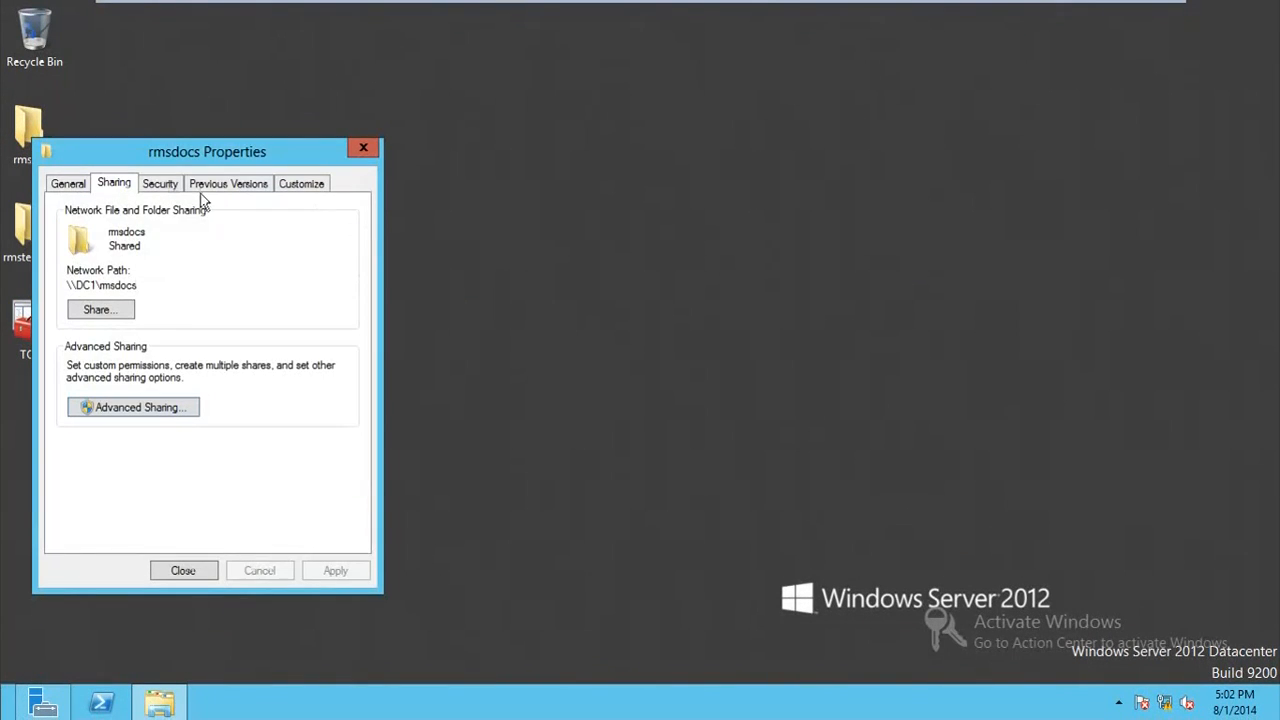
pyautogui.click(166, 185)
pyautogui.click(163, 275)
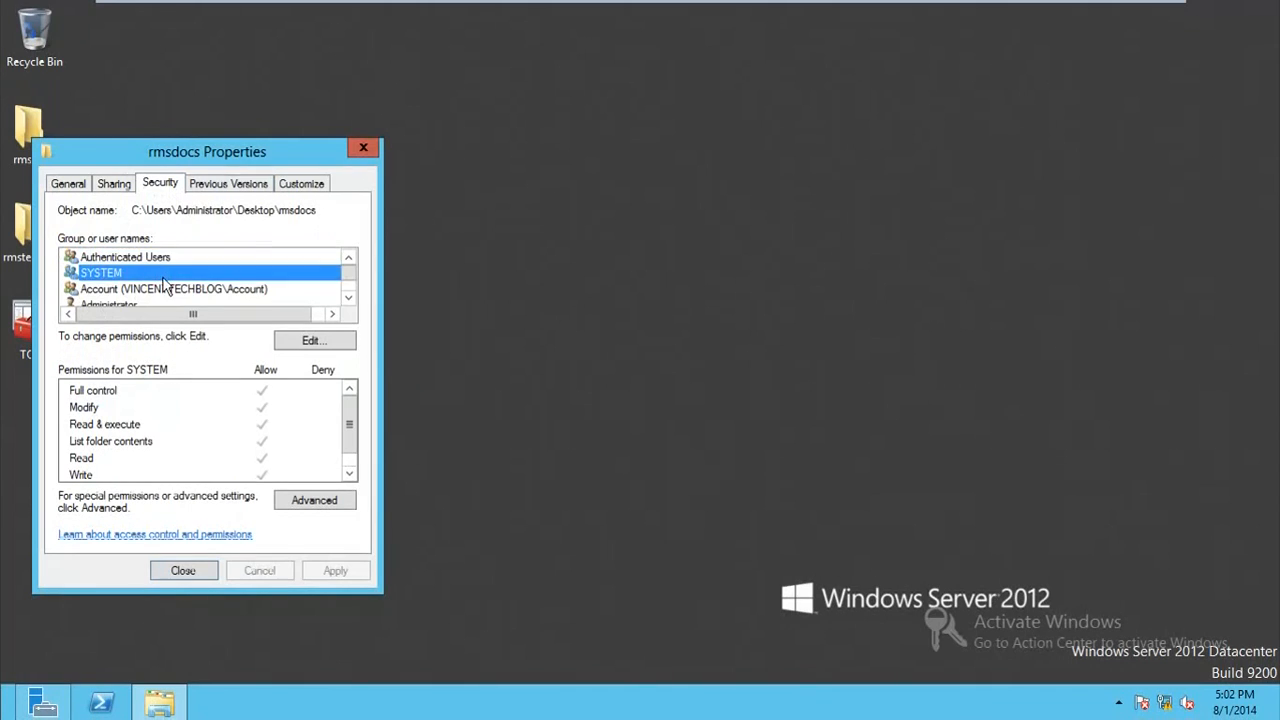
pyautogui.scroll(-1, 165, 277)
pyautogui.click(165, 274)
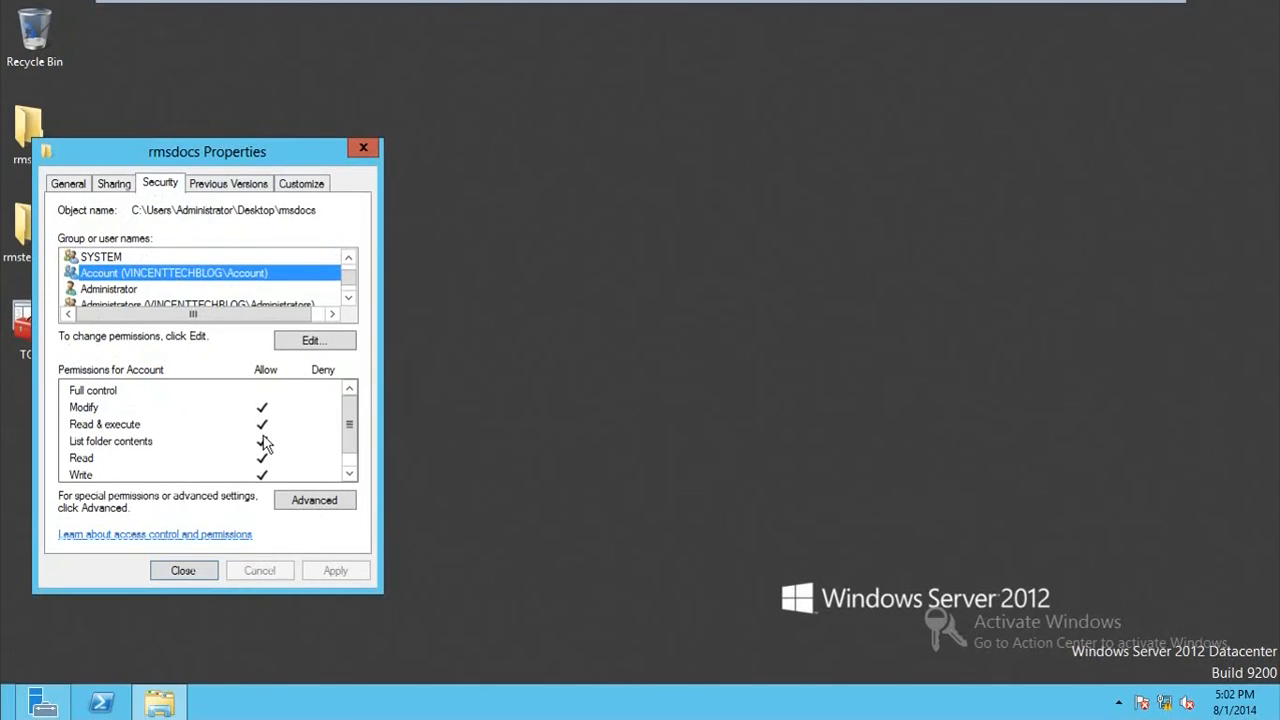
pyautogui.click(350, 443)
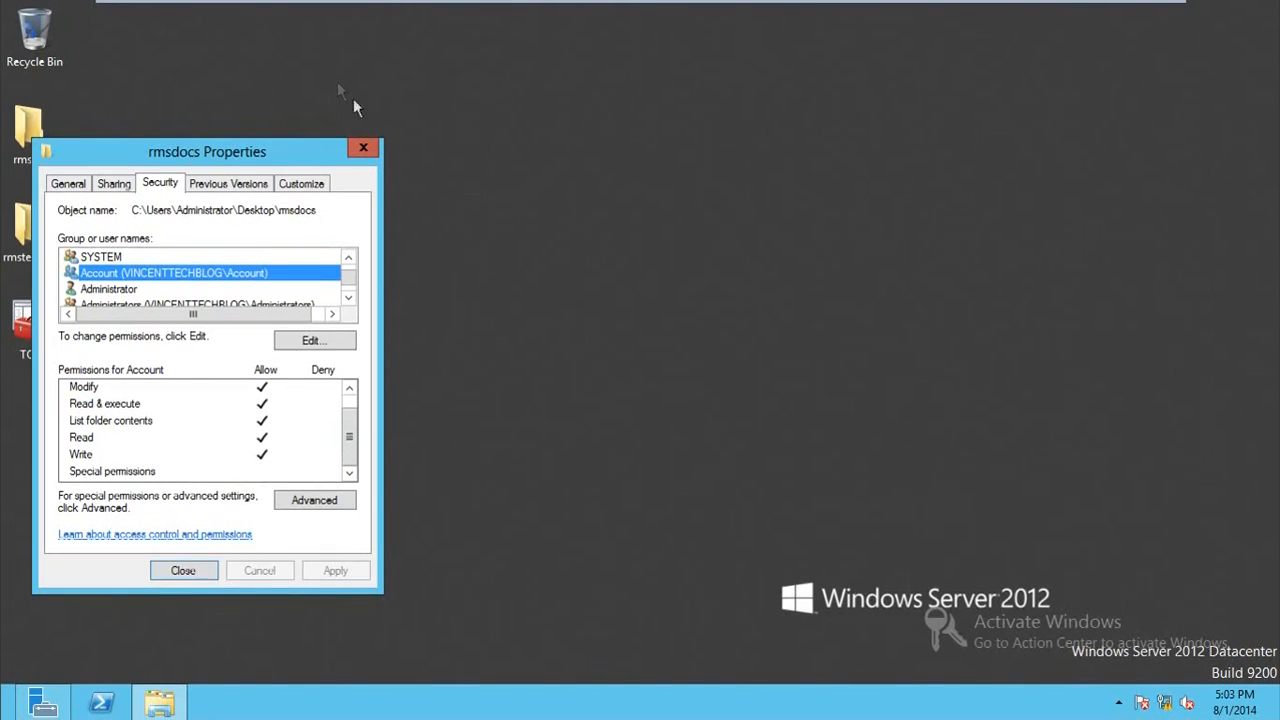
pyautogui.click(186, 571)
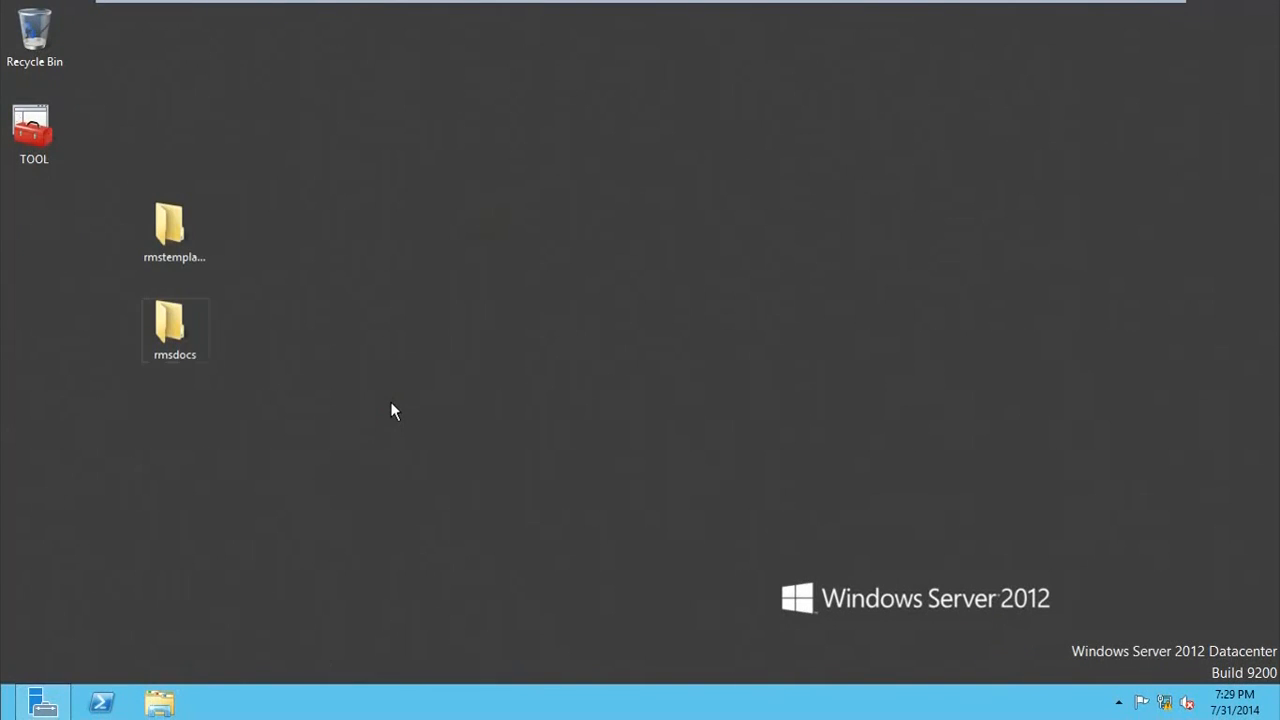
# Step: Browse to the network location \\DC1, open the rmsdocs share, examine its network path and close the window
pyautogui.press('super+r')
pyautogui.write('\\\\DC1')
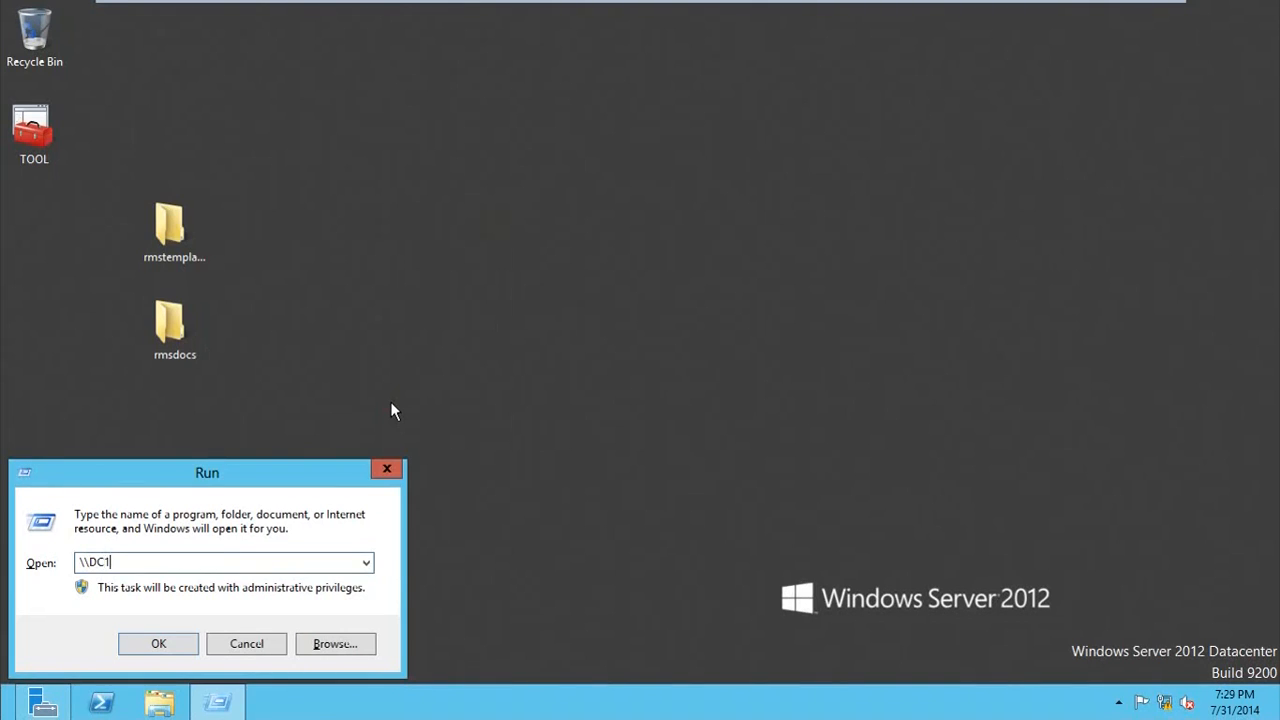
pyautogui.press('Return')
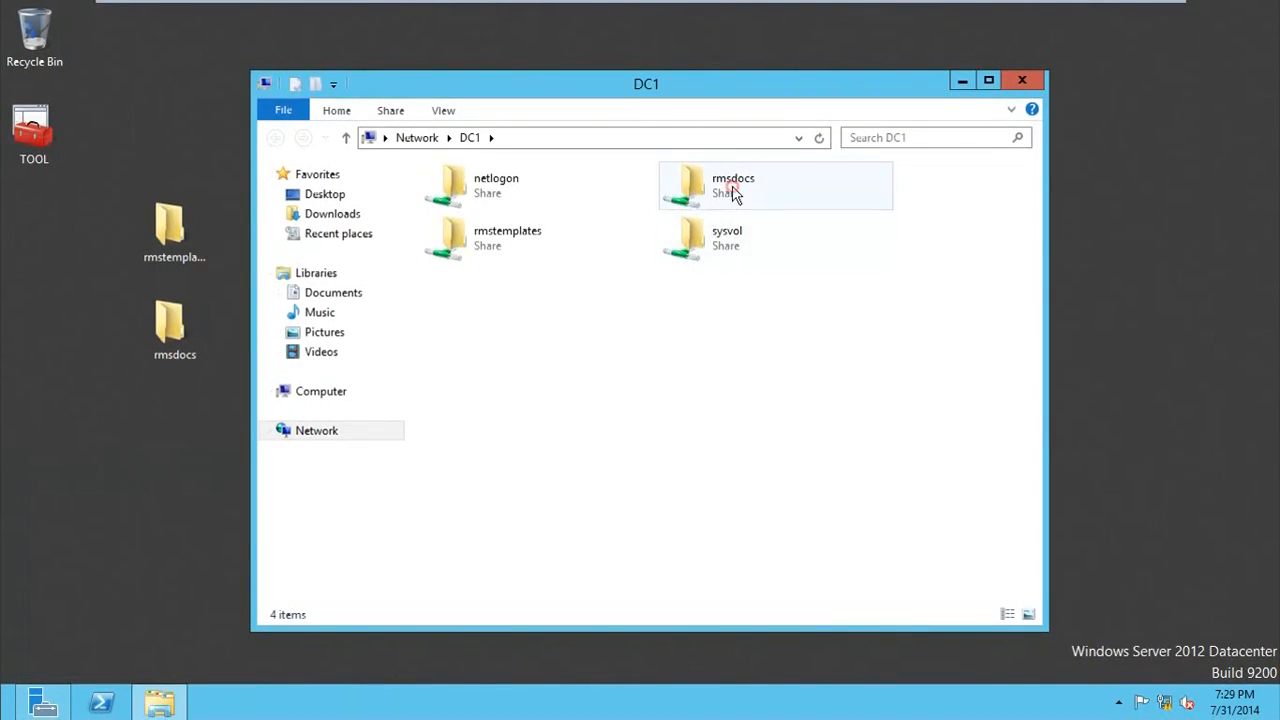
pyautogui.click(729, 190)
pyautogui.click(530, 240)
pyautogui.click(800, 180)
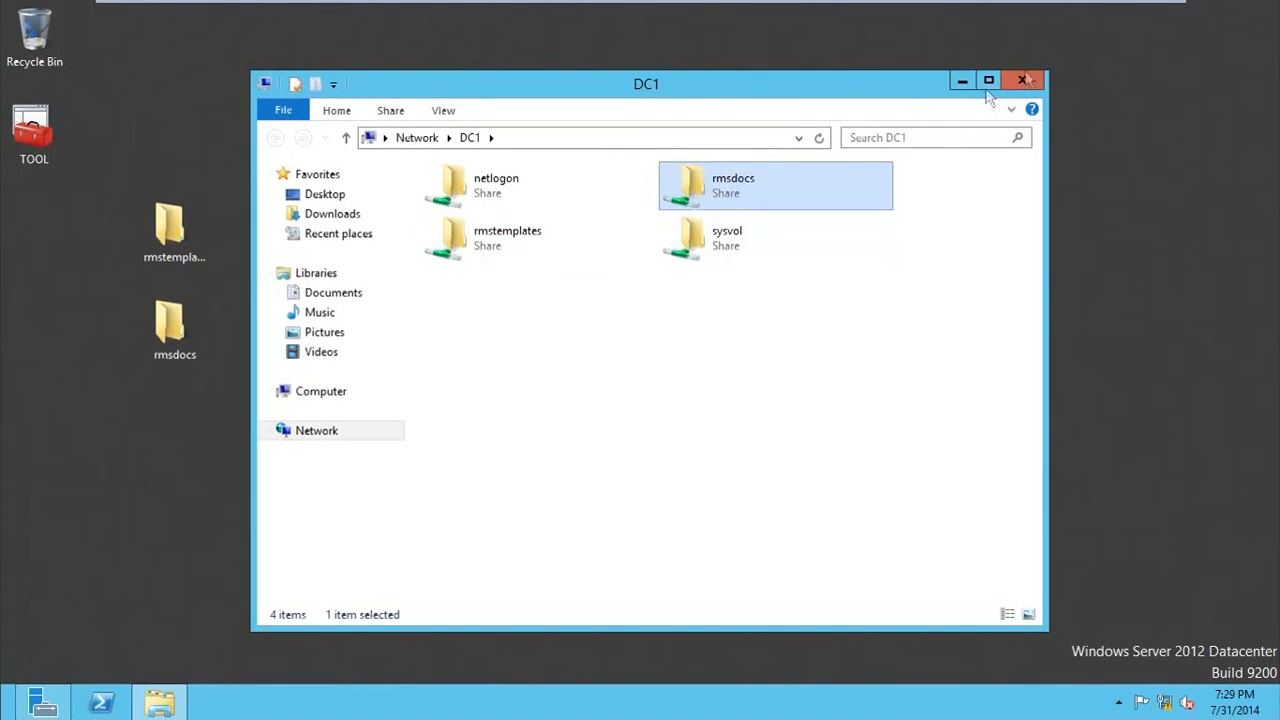
pyautogui.doubleClick(741, 183)
pyautogui.click(674, 140)
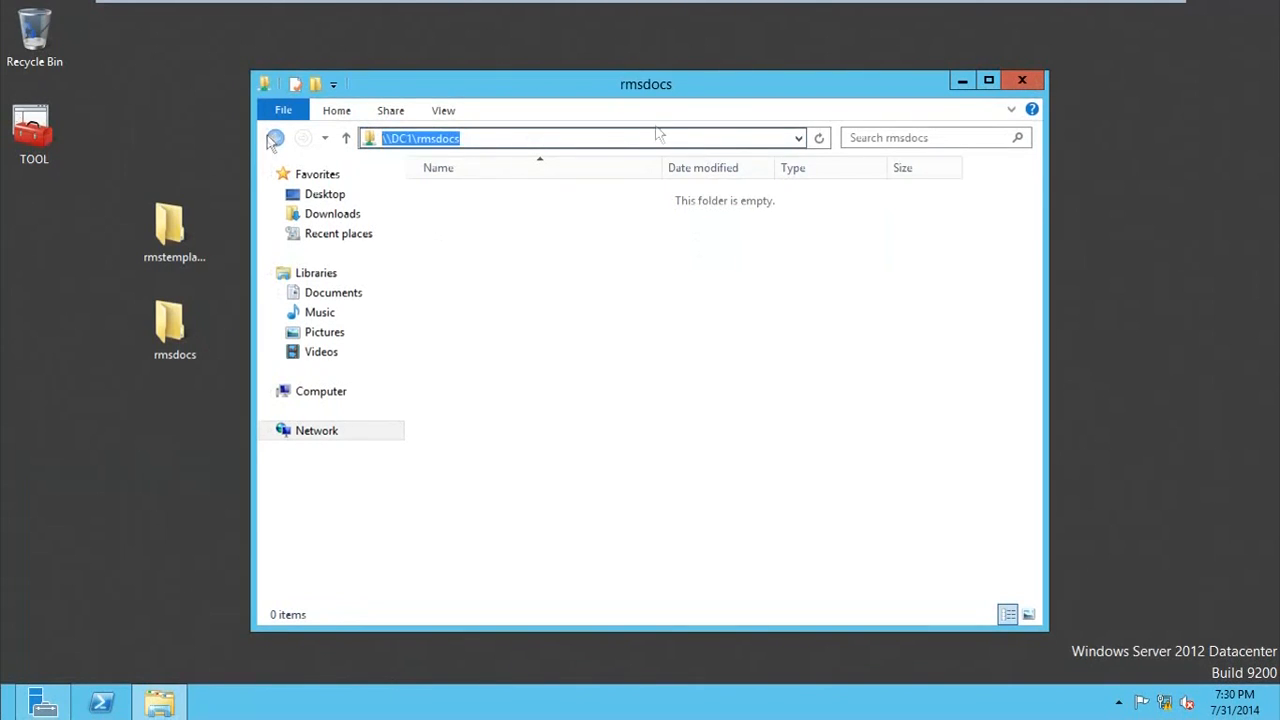
pyautogui.click(1022, 82)
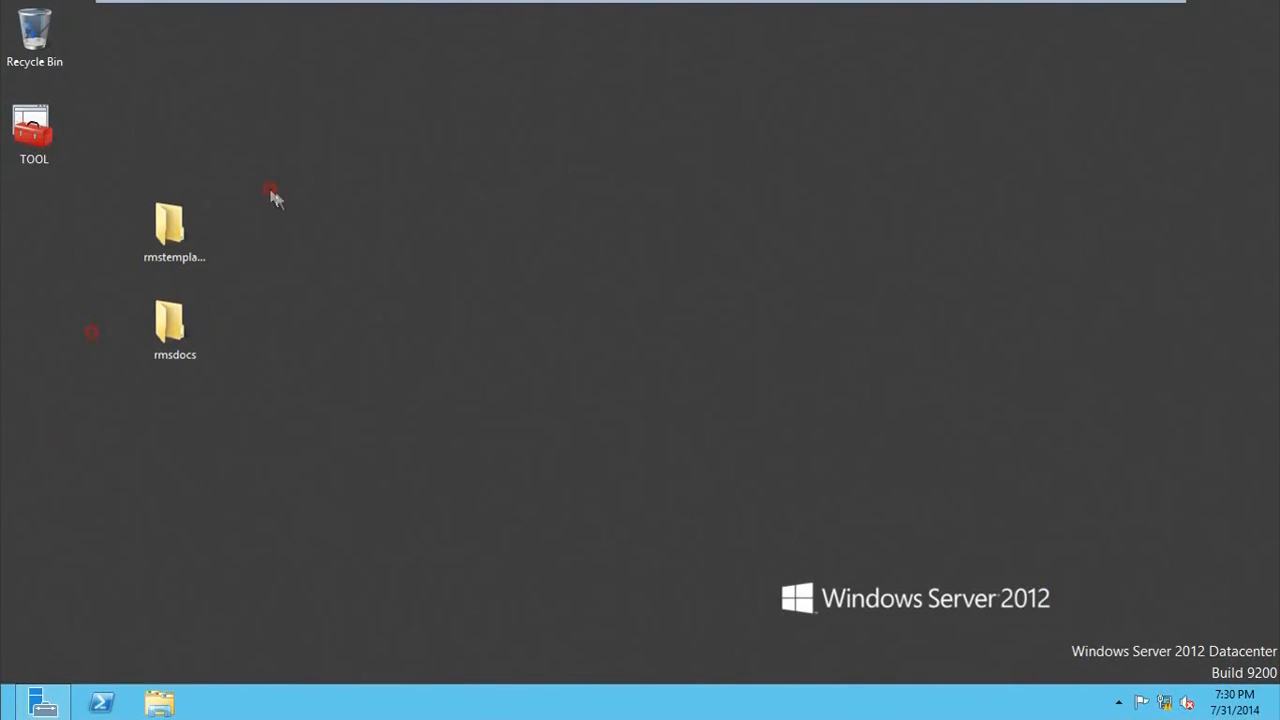
pyautogui.moveTo(272, 195); pyautogui.dragTo(134, 404)
pyautogui.moveTo(157, 360); pyautogui.dragTo(30, 330)
pyautogui.click(201, 290)
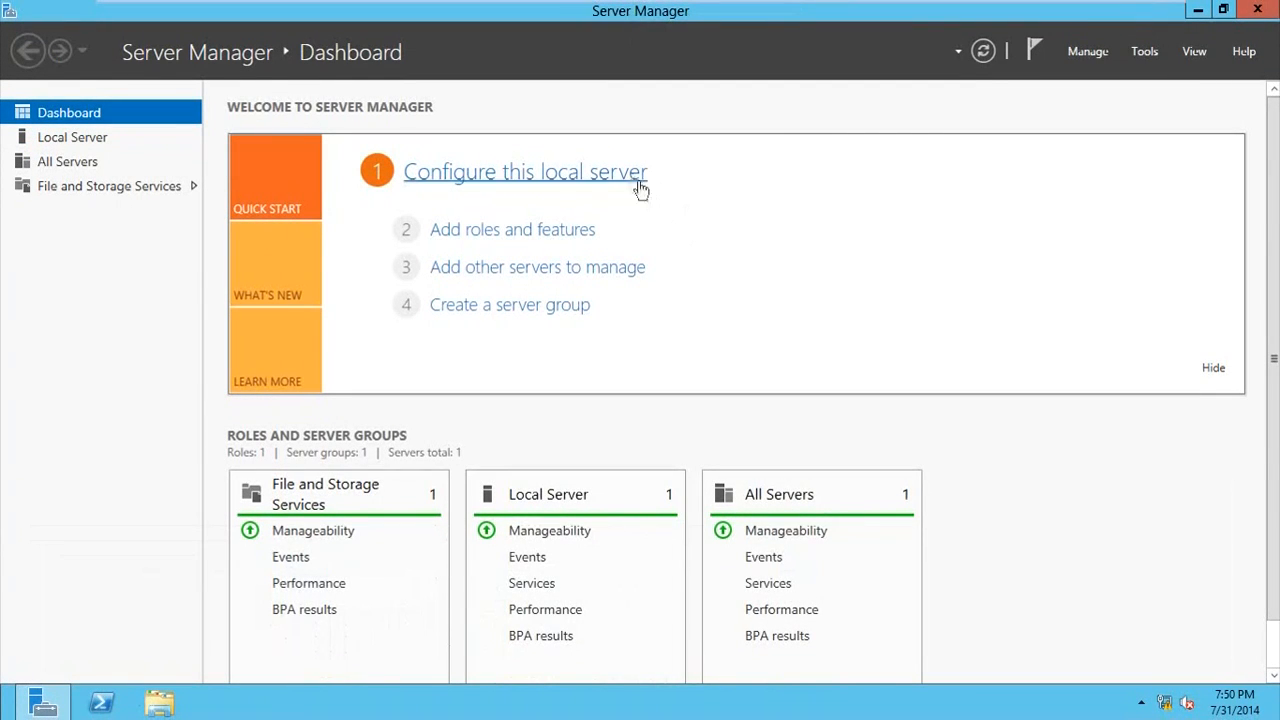
# Step: In Server Manager on DC2, start adding roles and features with a role-based installation on DC2.vincenttechblog.lab
pyautogui.click(526, 234)
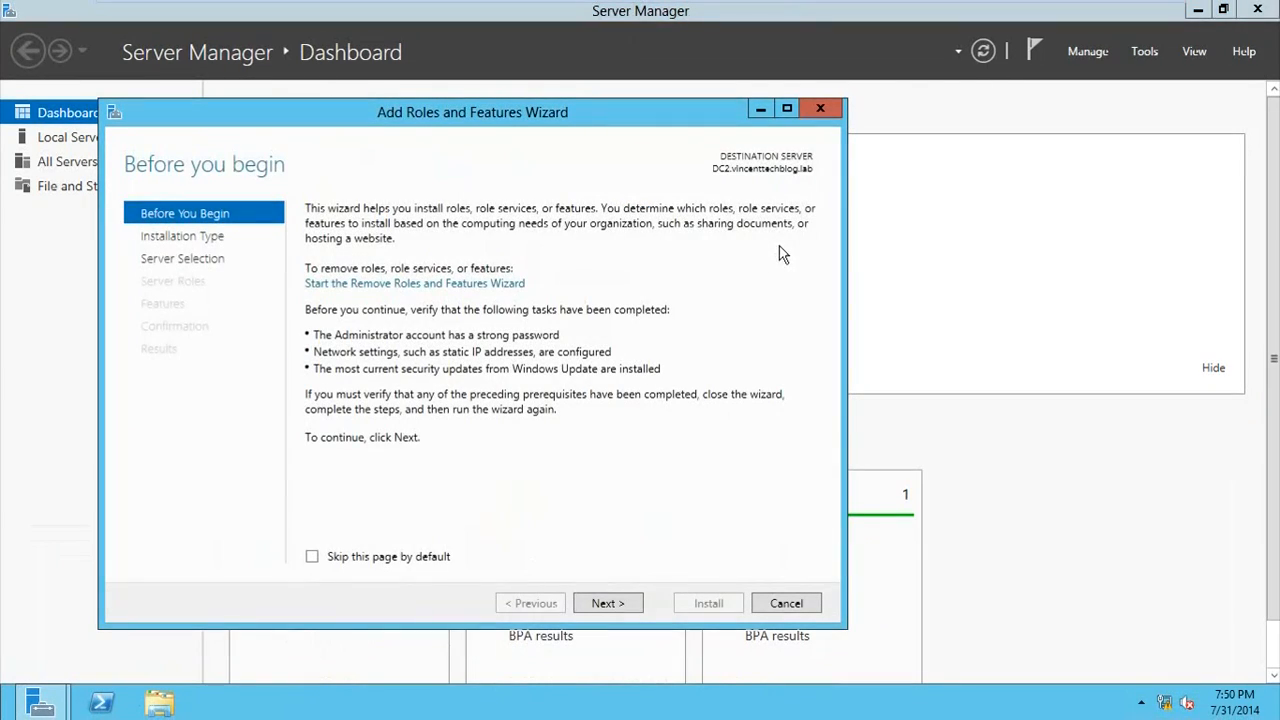
pyautogui.click(608, 602)
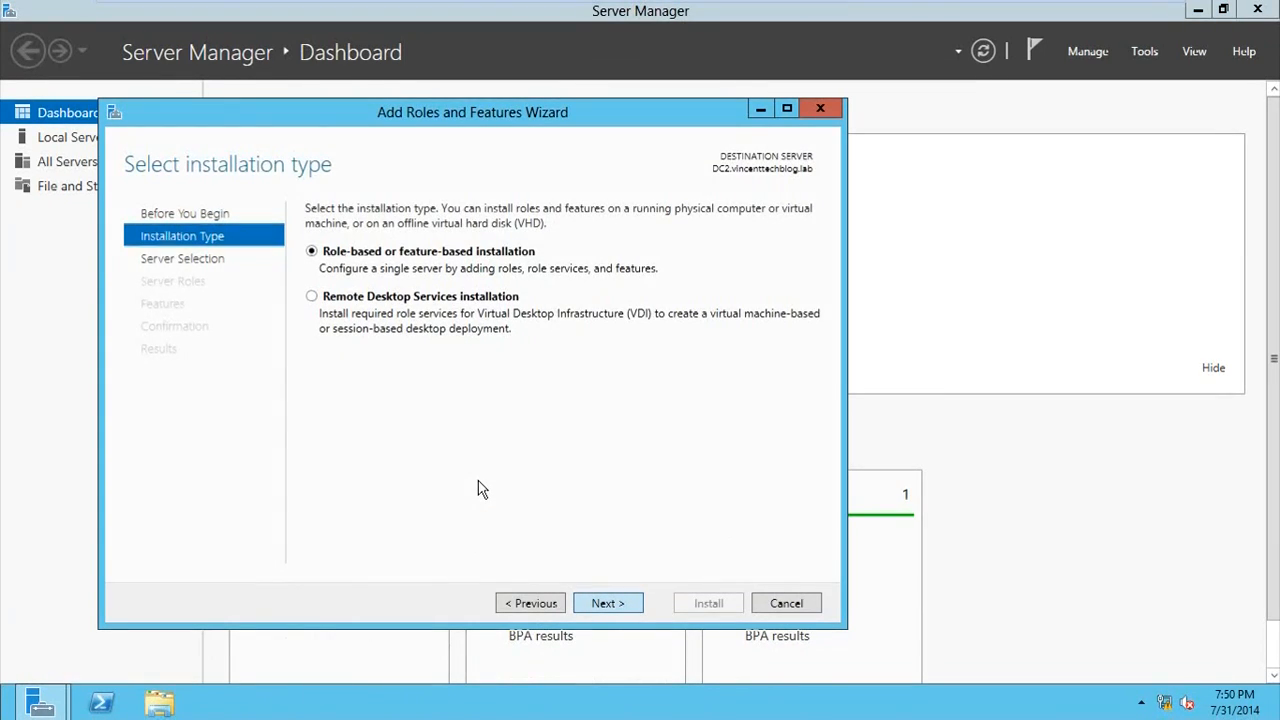
pyautogui.press('Return')
pyautogui.click(598, 604)
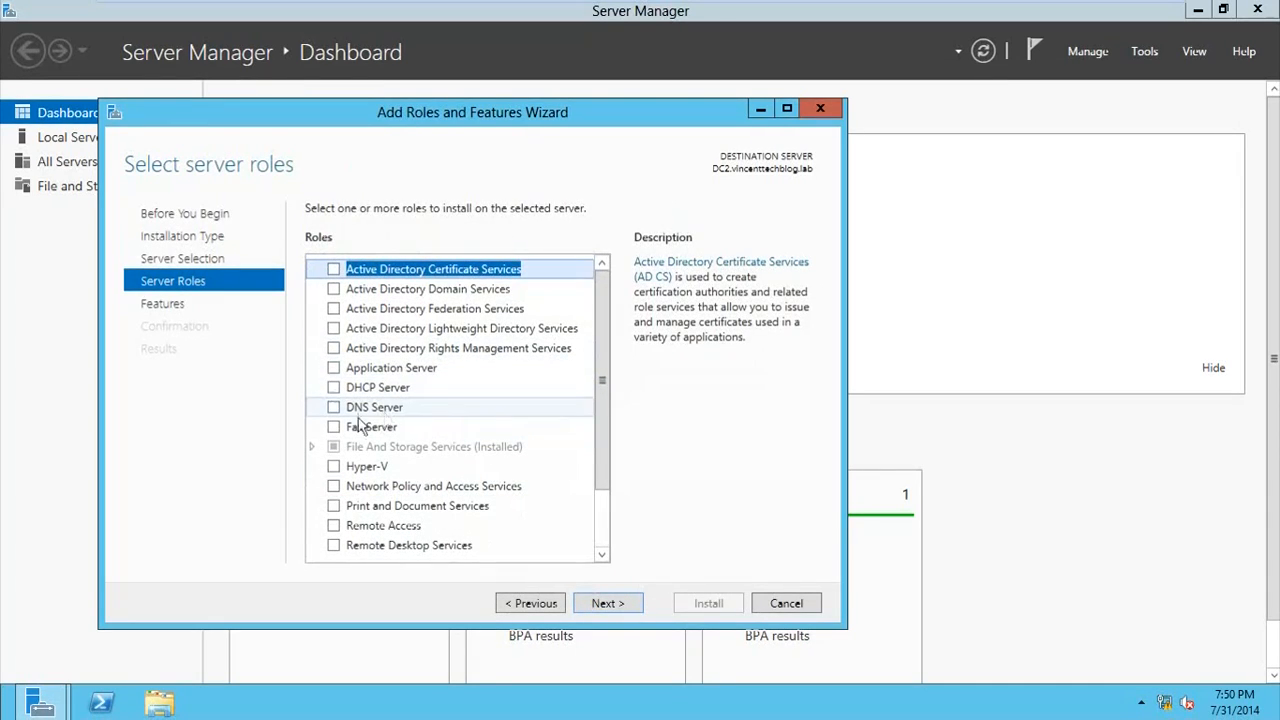
# Step: Select the Active Directory Rights Management Services role and add its required features with the management tools included
pyautogui.click(333, 350)
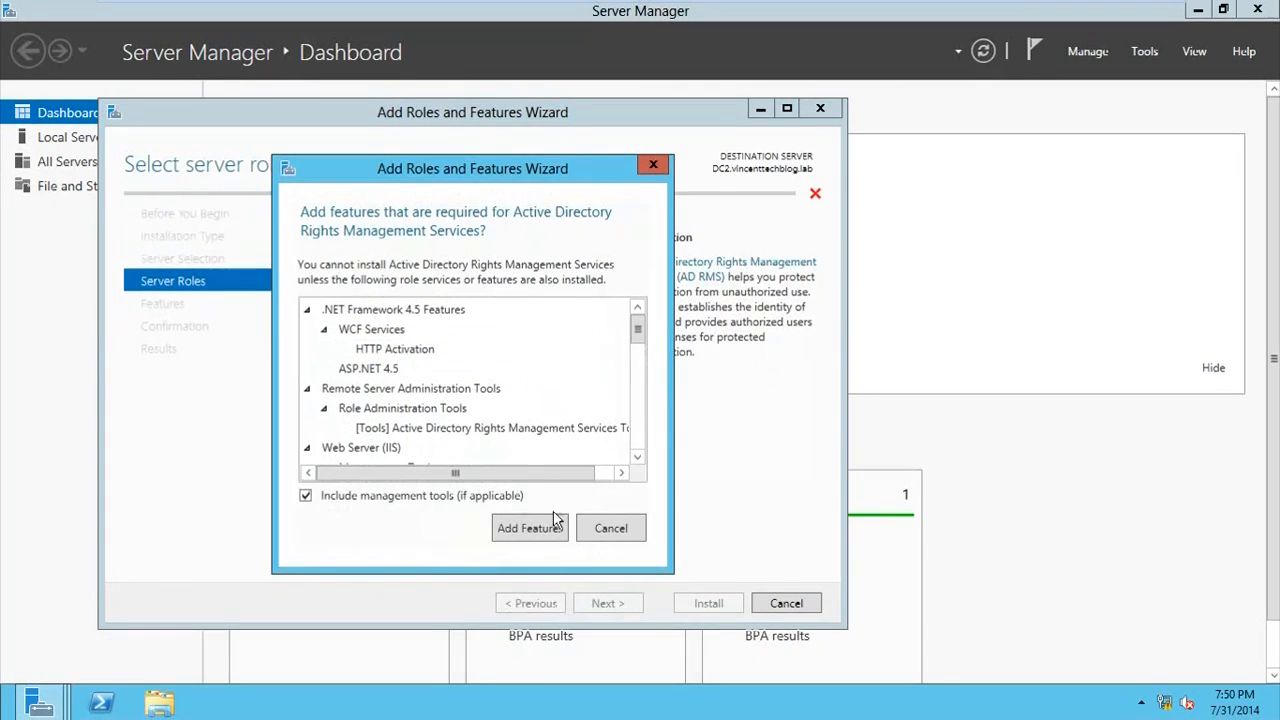
pyautogui.moveTo(640, 340)
pyautogui.mouseDown()
pyautogui.moveTo(640, 420)
pyautogui.moveTo(637, 334)
pyautogui.mouseUp()
pyautogui.click(510, 527)
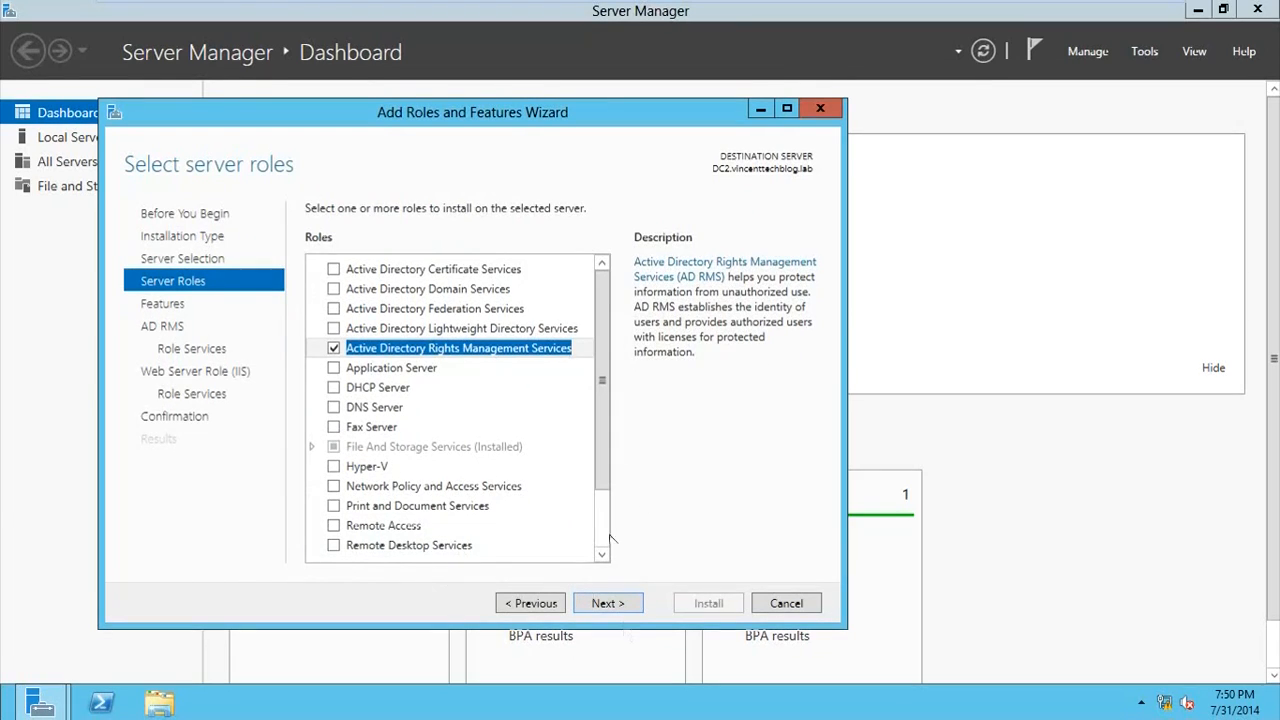
# Step: Keep the default features and continue past the AD RMS introduction to the AD RMS role services
pyautogui.click(608, 604)
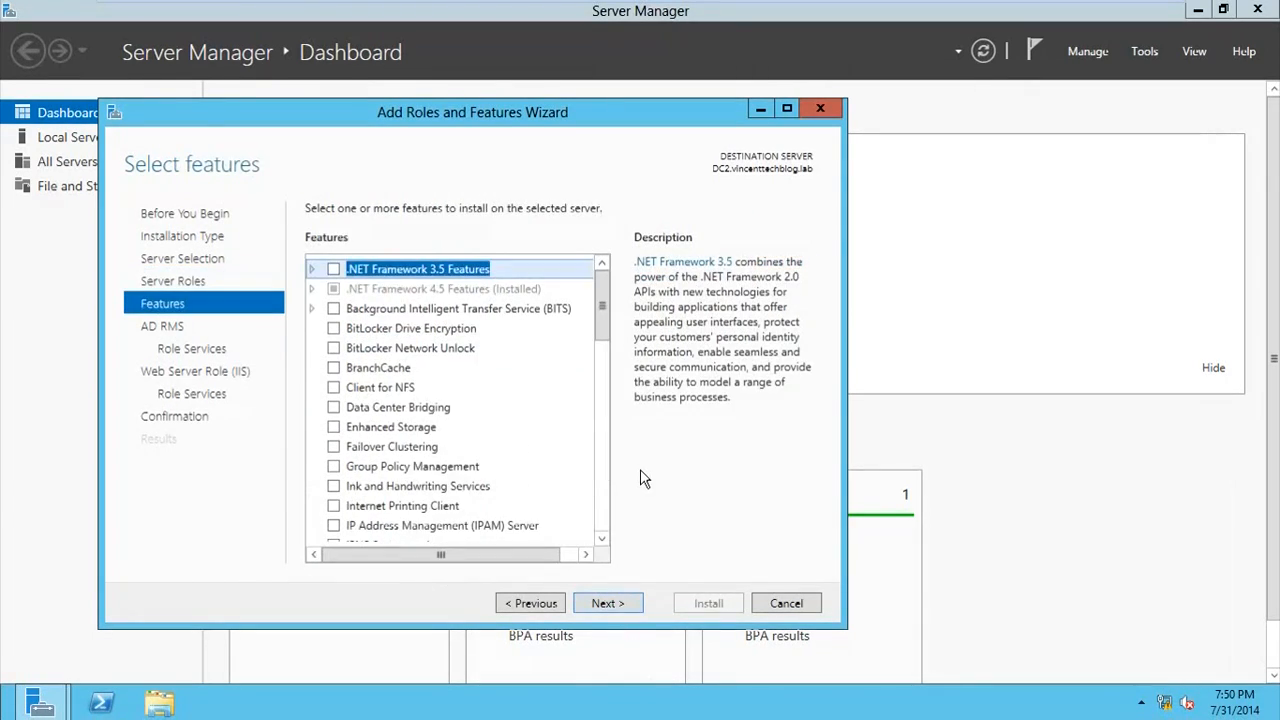
pyautogui.click(608, 603)
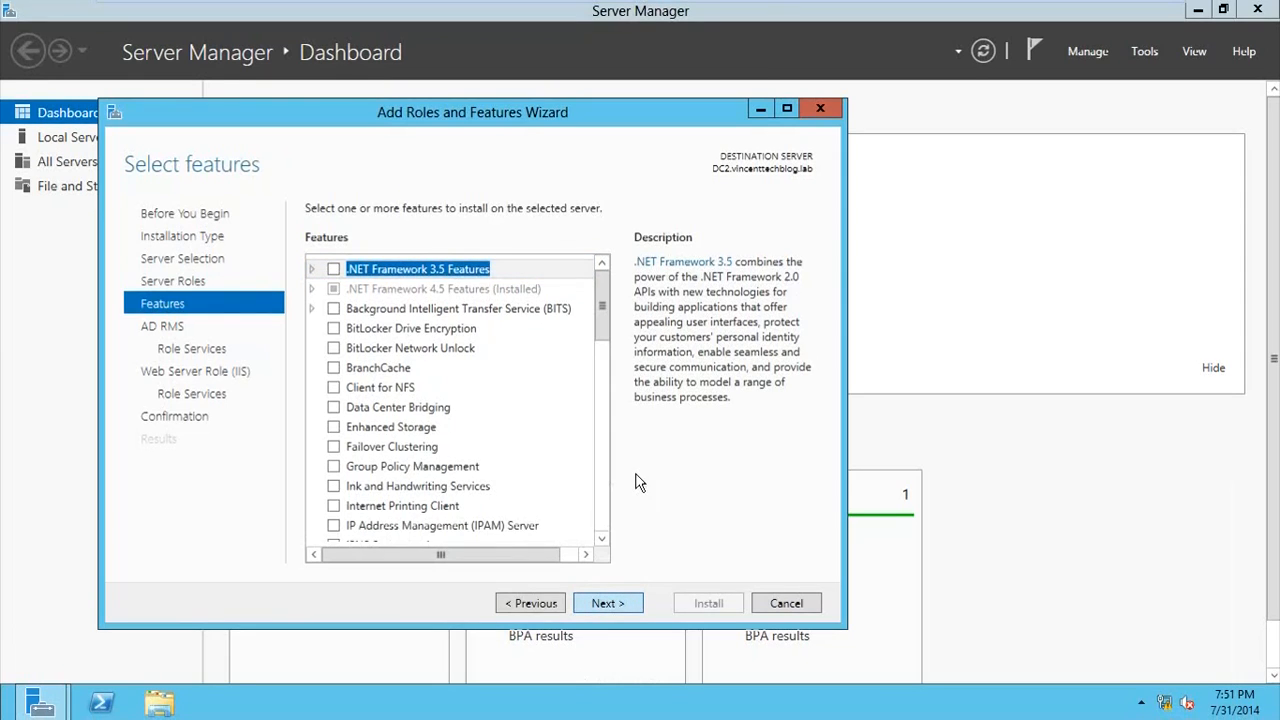
pyautogui.click(617, 604)
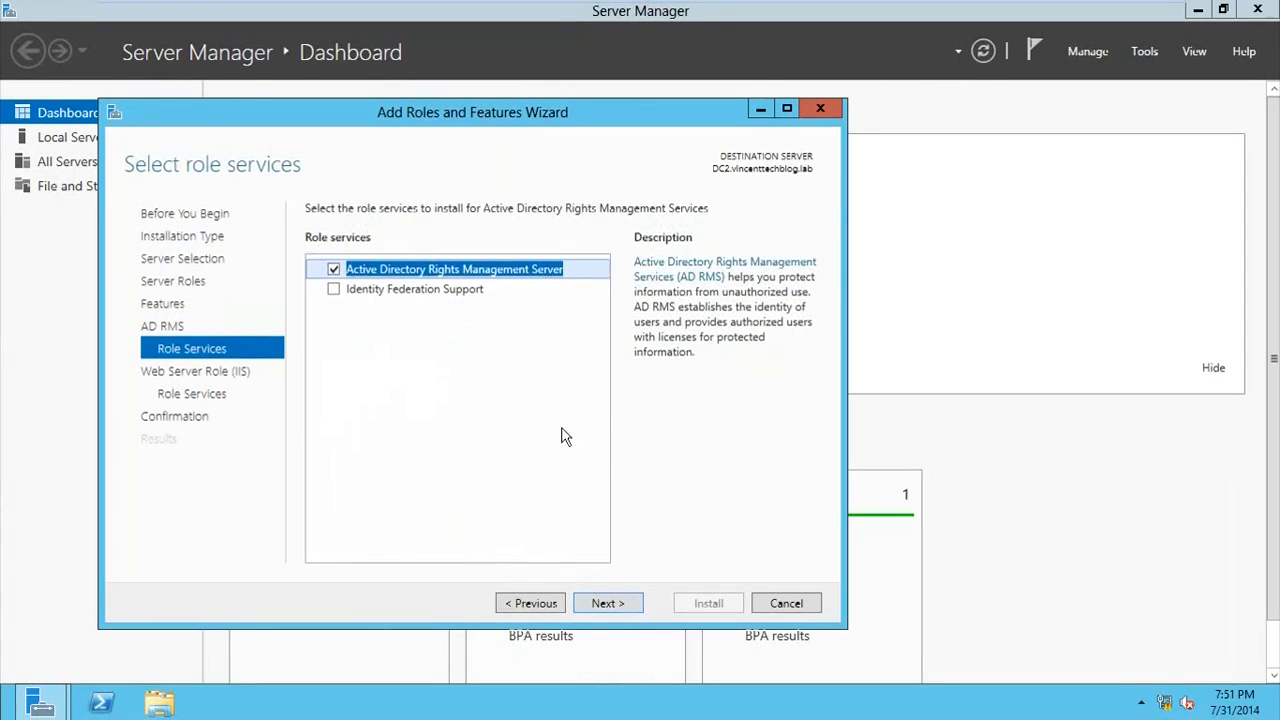
# Step: Keep the default role services for AD RMS and Web Server (IIS) and install the selected roles on DC2
pyautogui.click(634, 606)
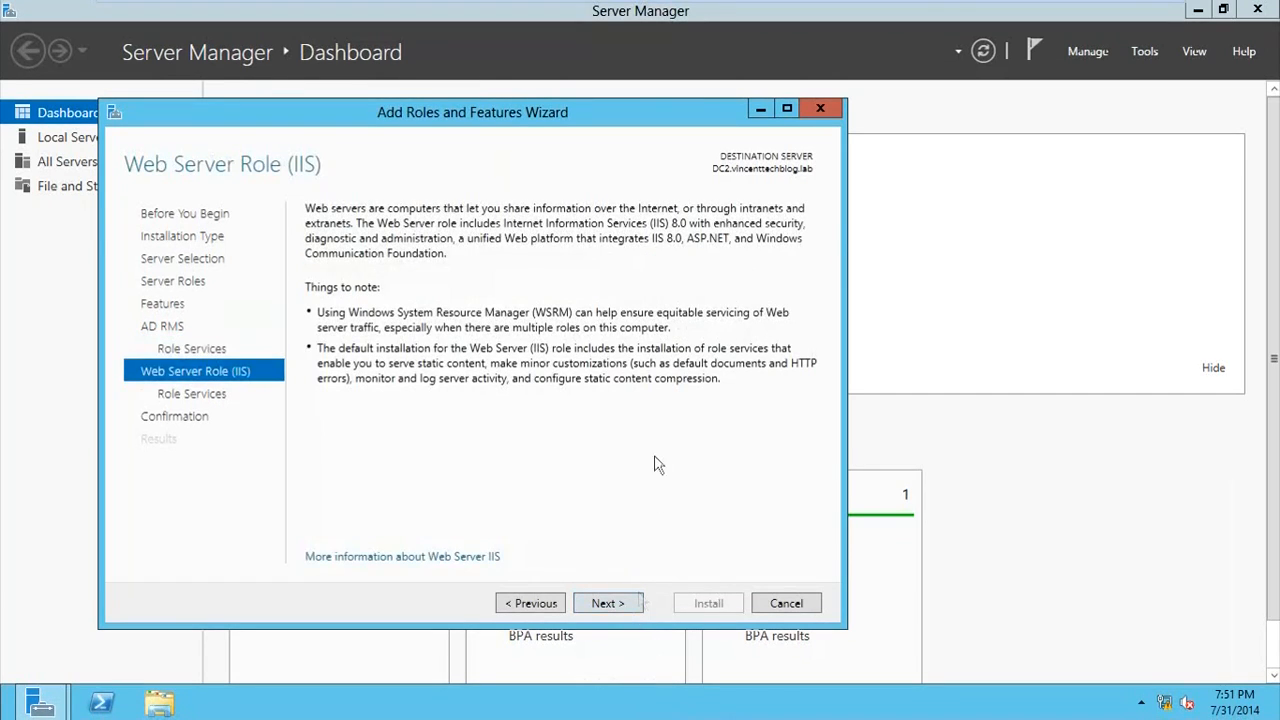
pyautogui.click(612, 605)
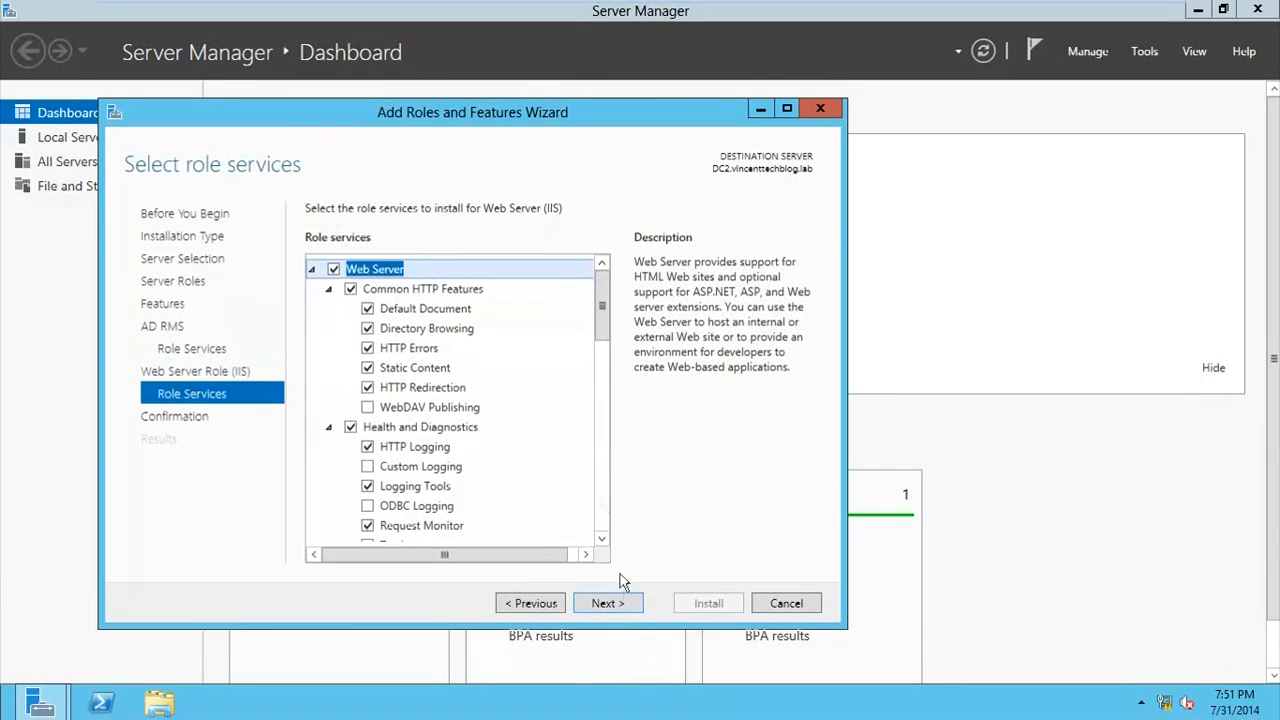
pyautogui.click(632, 605)
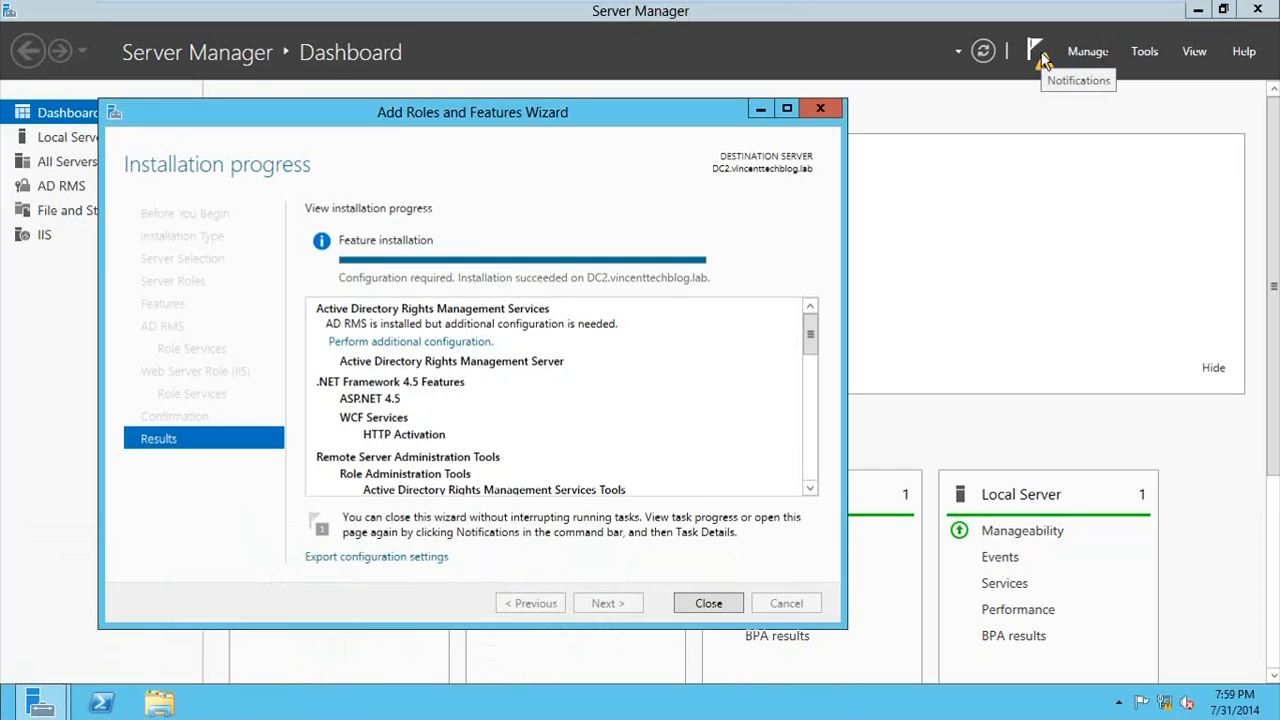
# Step: Start the additional AD RMS configuration, creating a new root cluster that uses Windows Internal Database on this server
pyautogui.click(401, 343)
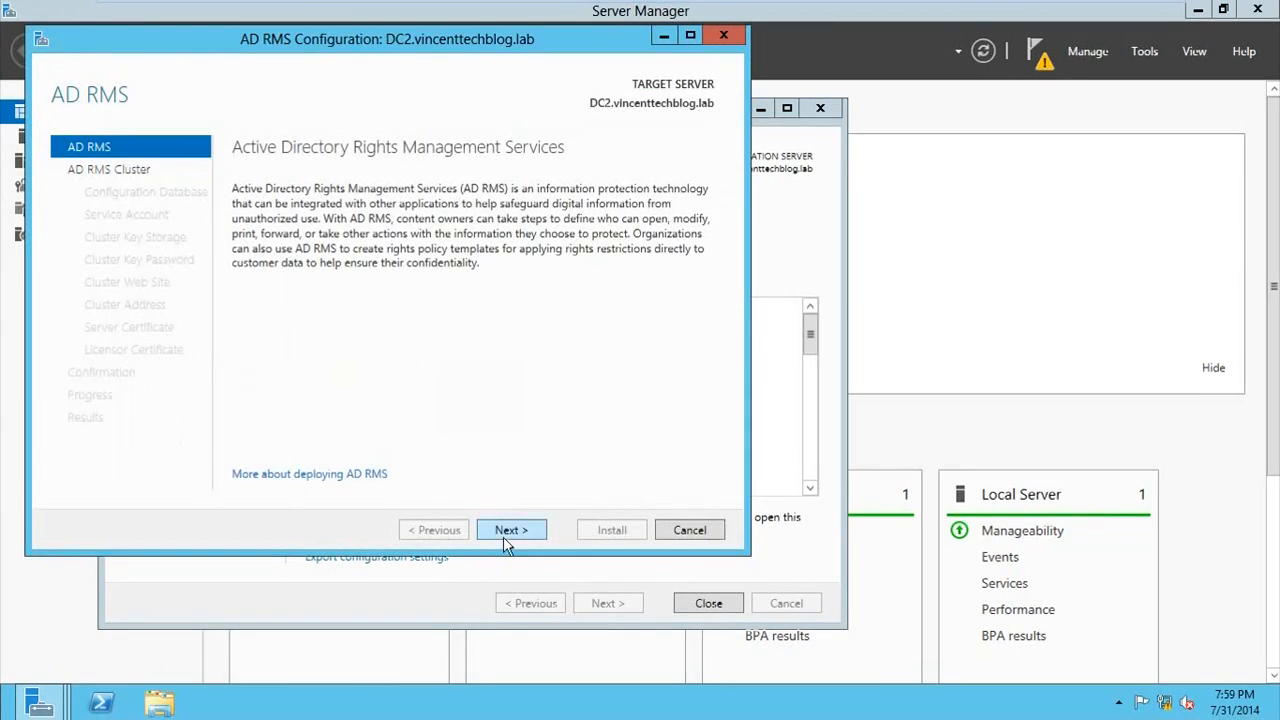
pyautogui.click(508, 531)
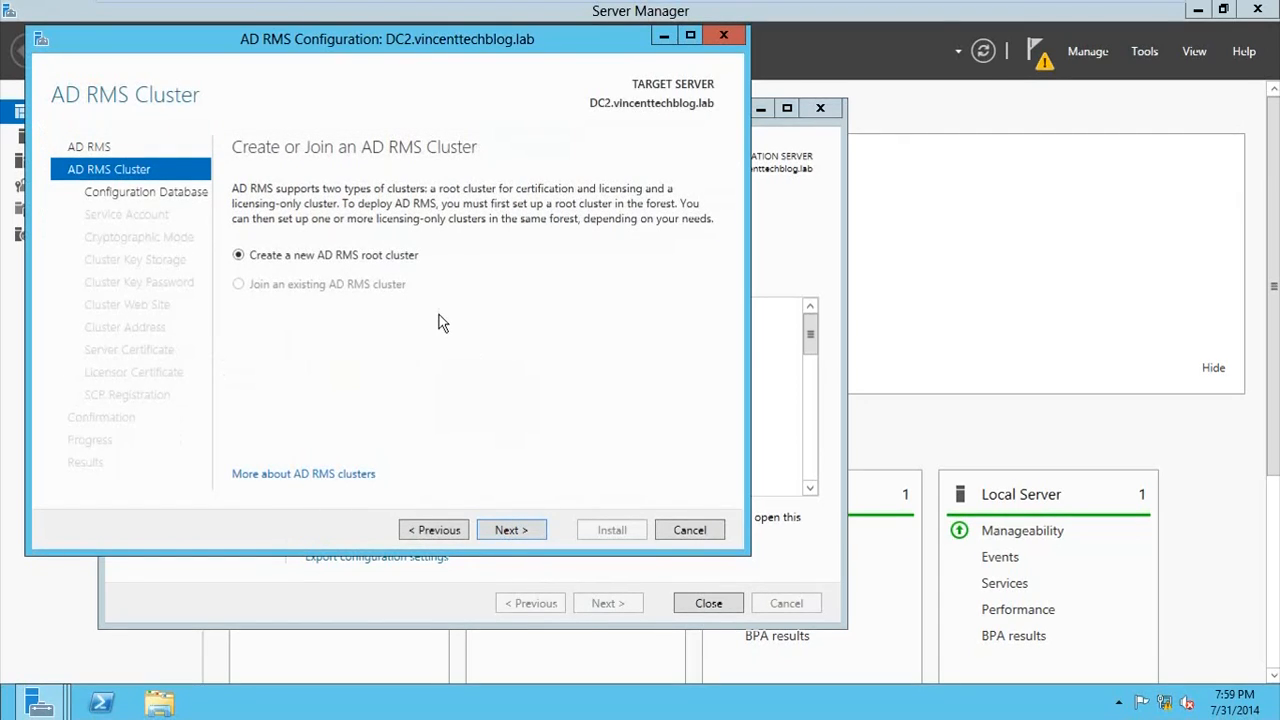
pyautogui.click(504, 530)
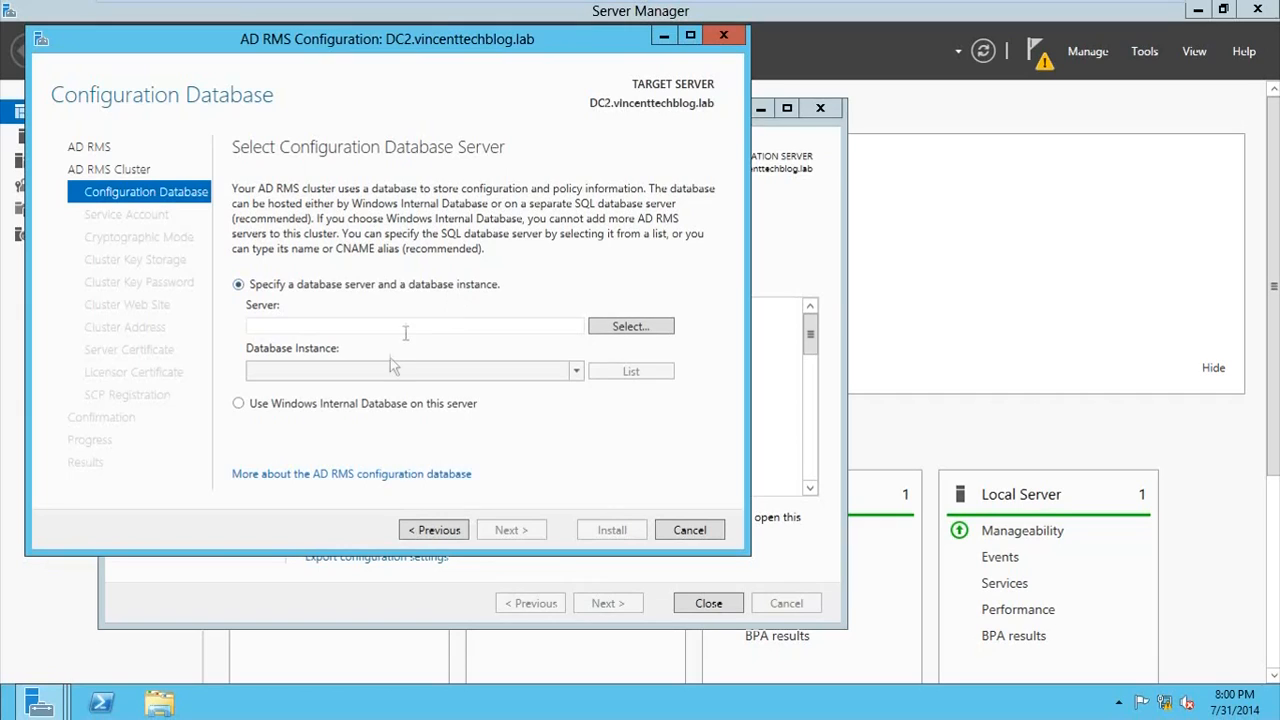
pyautogui.click(238, 403)
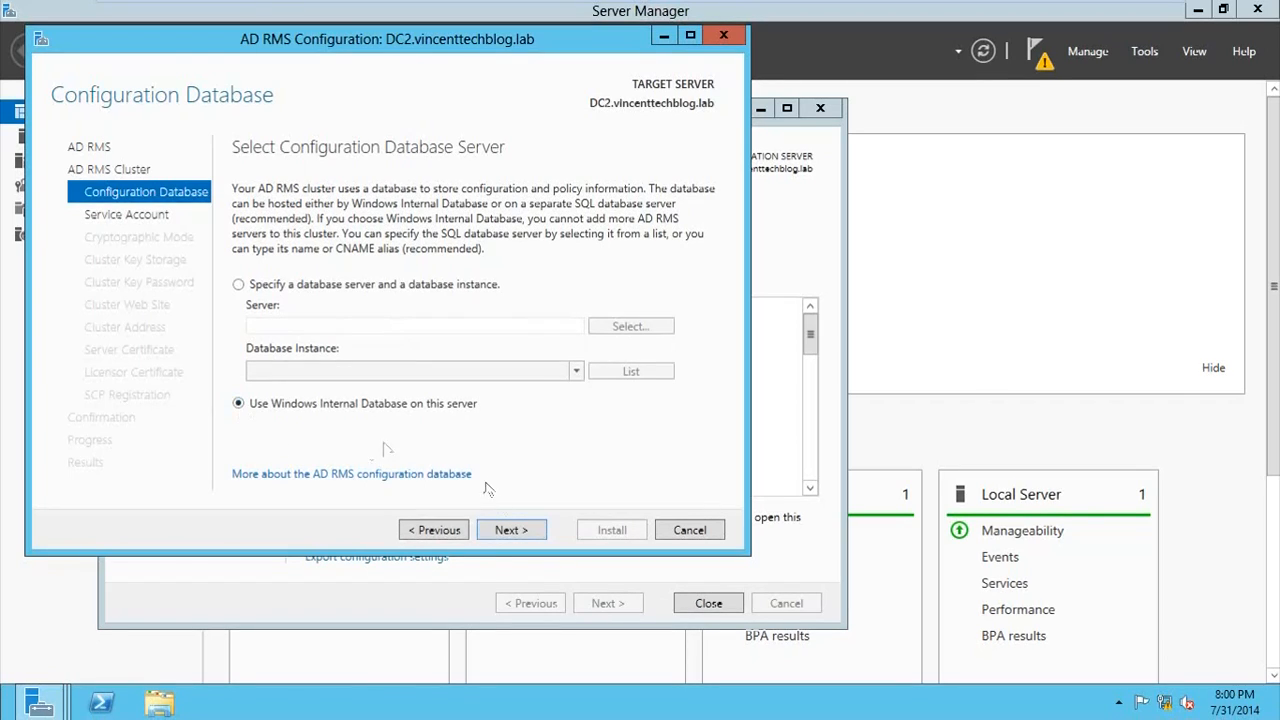
pyautogui.click(507, 530)
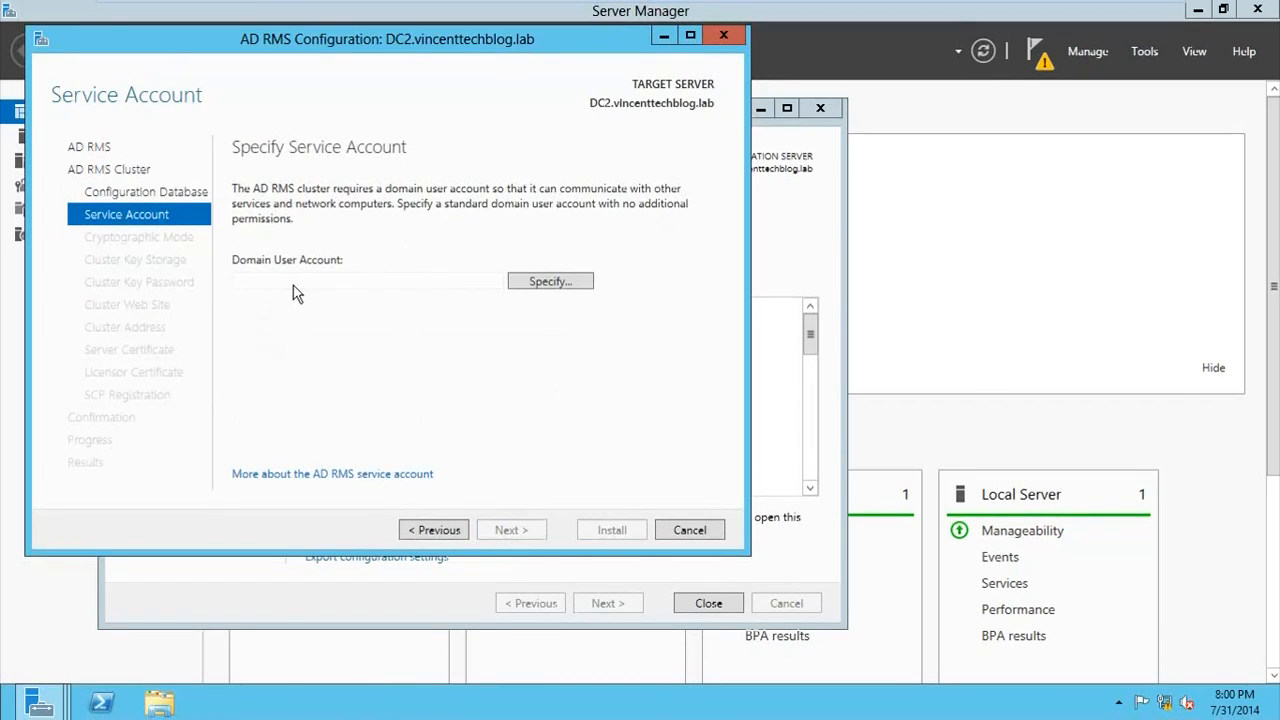
# Step: Specify srvaccount as the AD RMS domain service account, enter its password and continue to the cryptographic mode
pyautogui.click(543, 282)
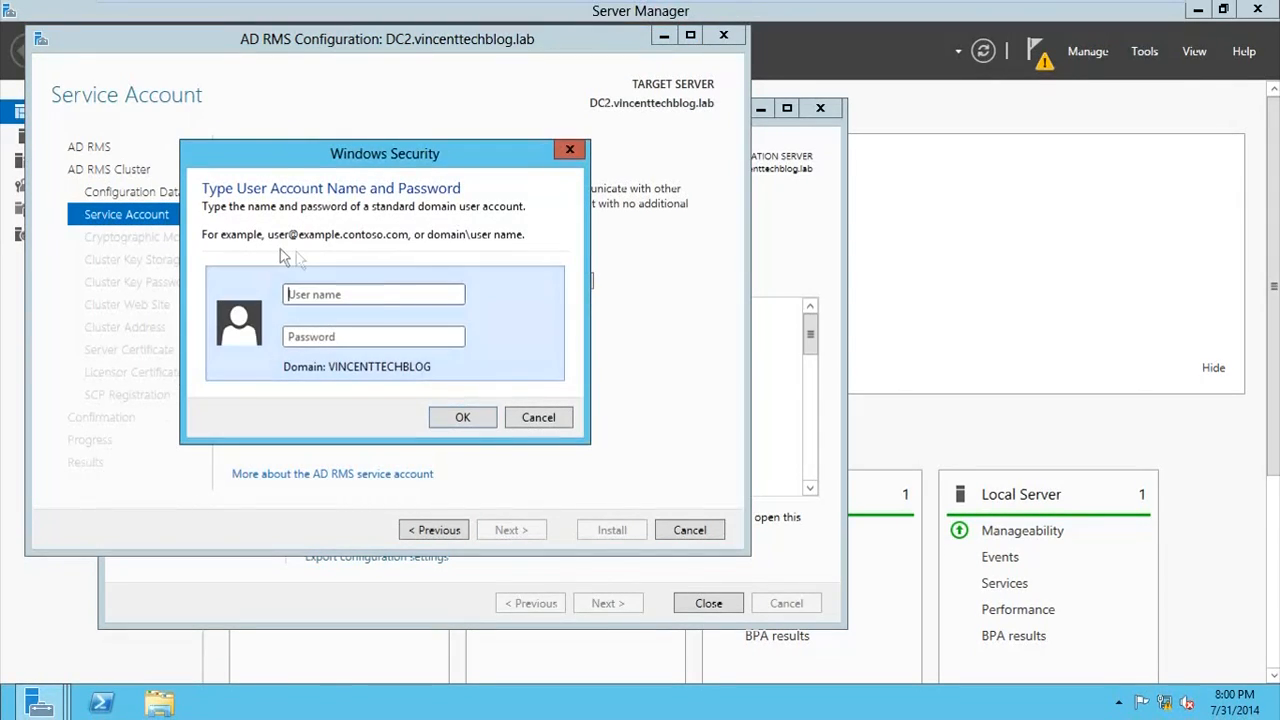
pyautogui.write('srvaccount')
pyautogui.press('Tab')
pyautogui.write('••')
pyautogui.press('Return')
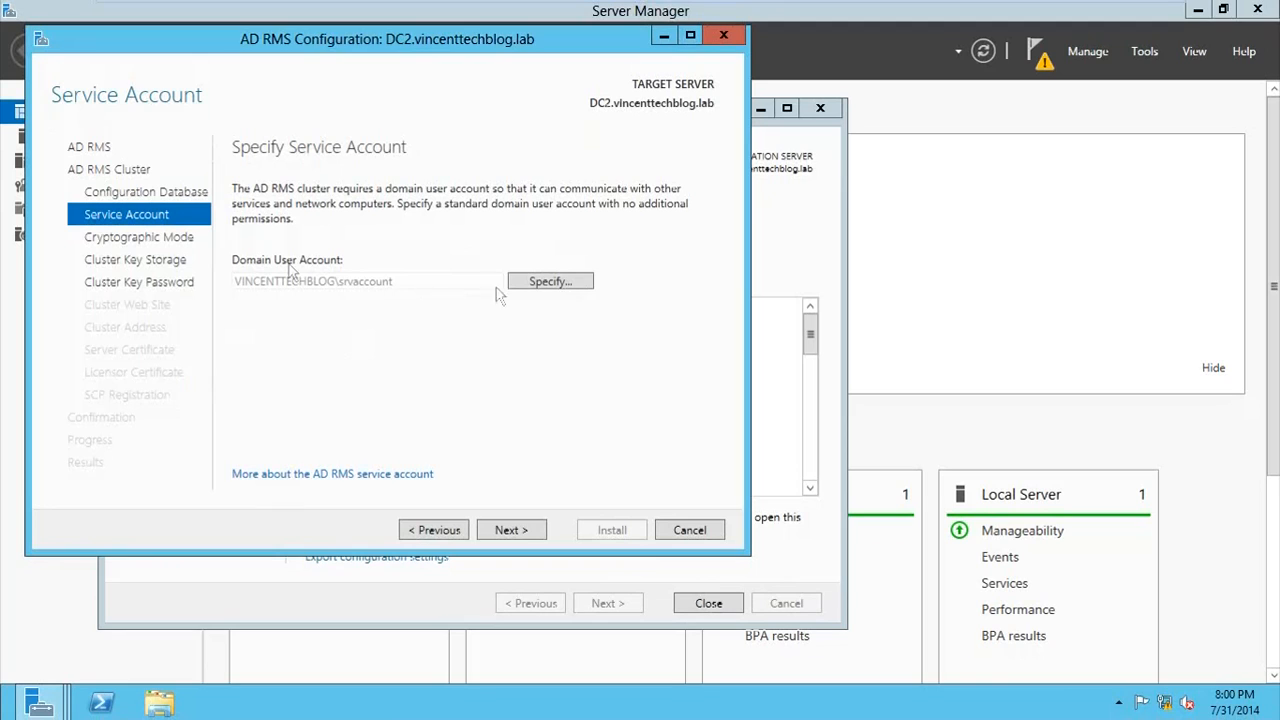
pyautogui.click(517, 538)
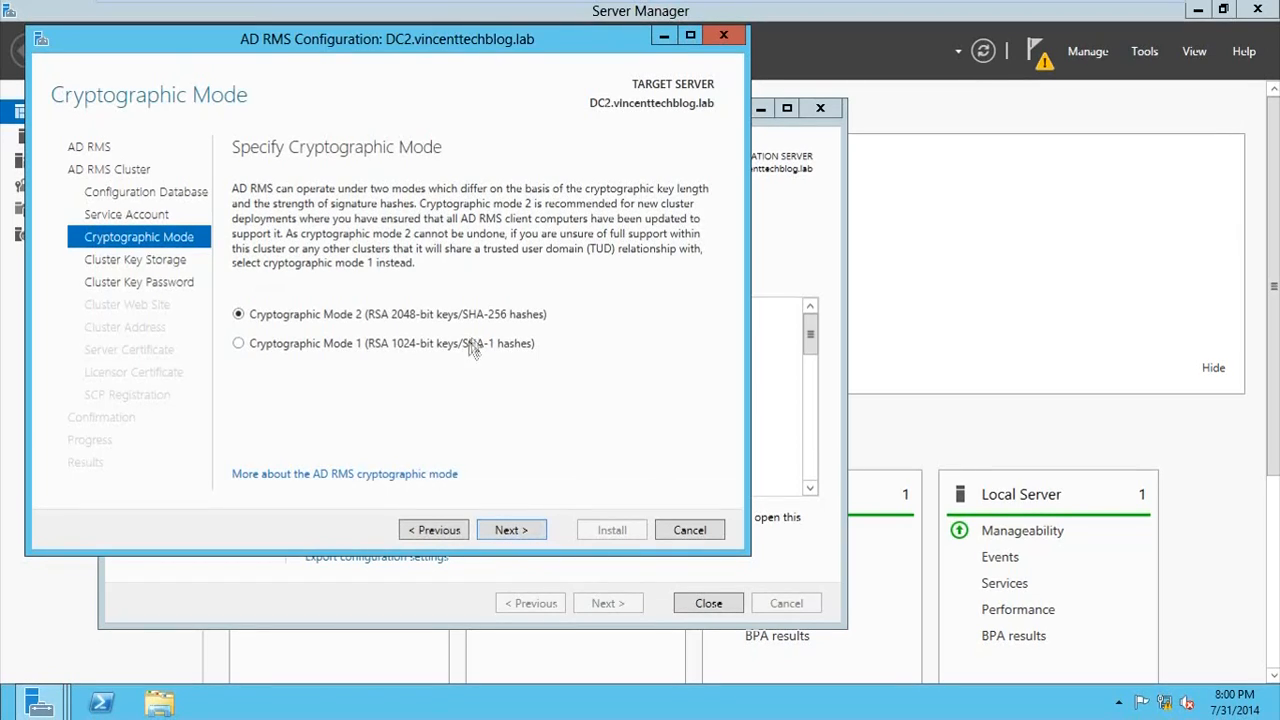
# Step: Choose Cryptographic Mode 1 and keep AD RMS centrally managed key storage for the cluster key
pyautogui.click(386, 345)
pyautogui.click(537, 538)
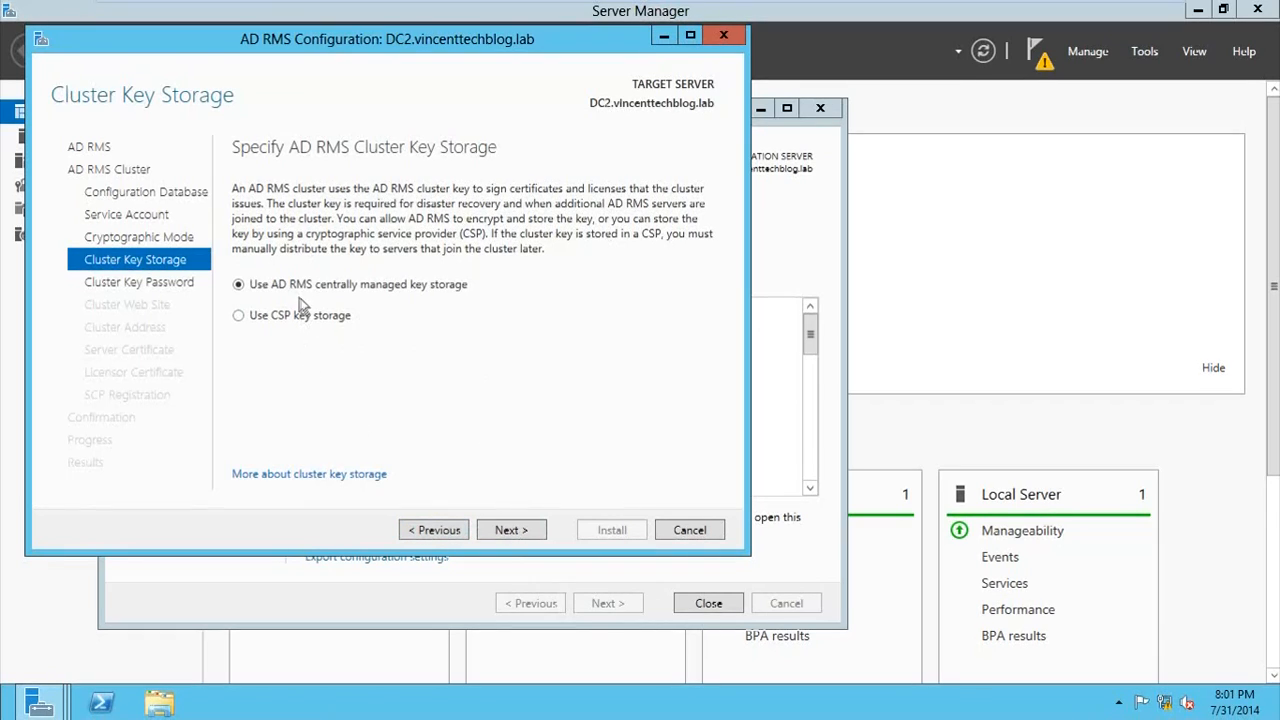
pyautogui.click(535, 539)
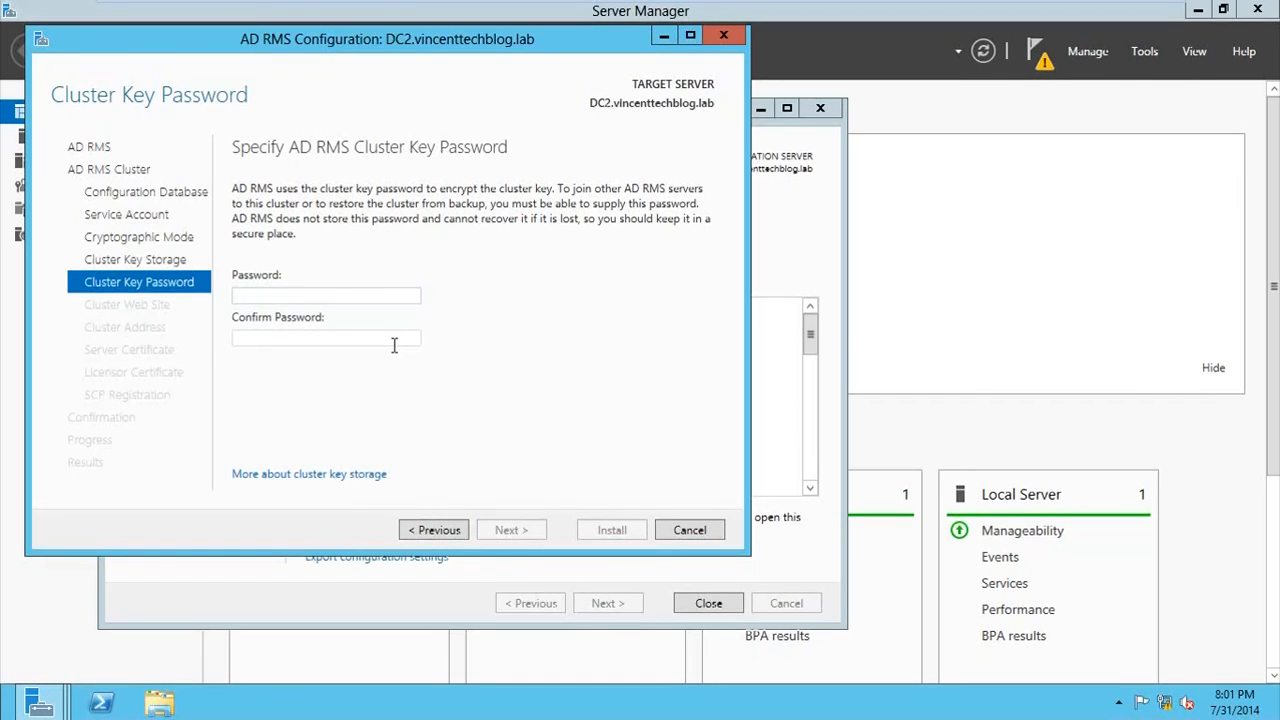
# Step: Enter and confirm the cluster key password, and keep Default Web Site as the cluster web site
pyautogui.write('••••••••••••••••••')
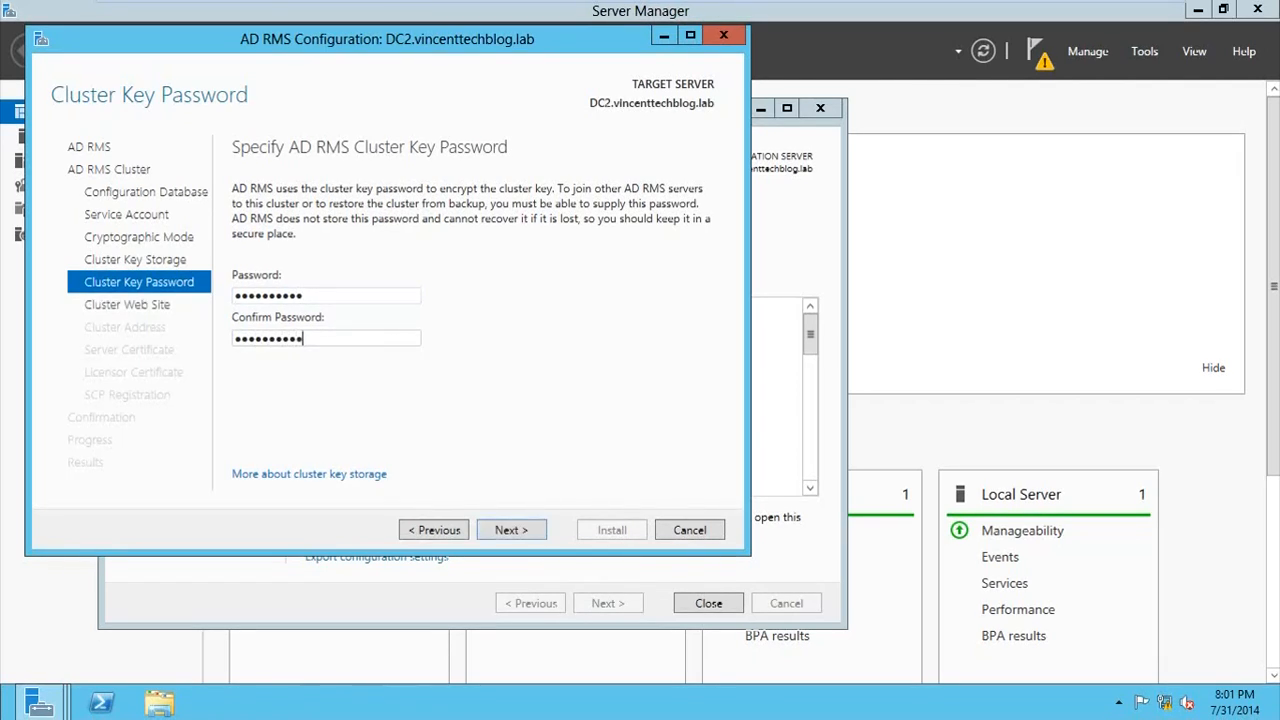
pyautogui.click(495, 534)
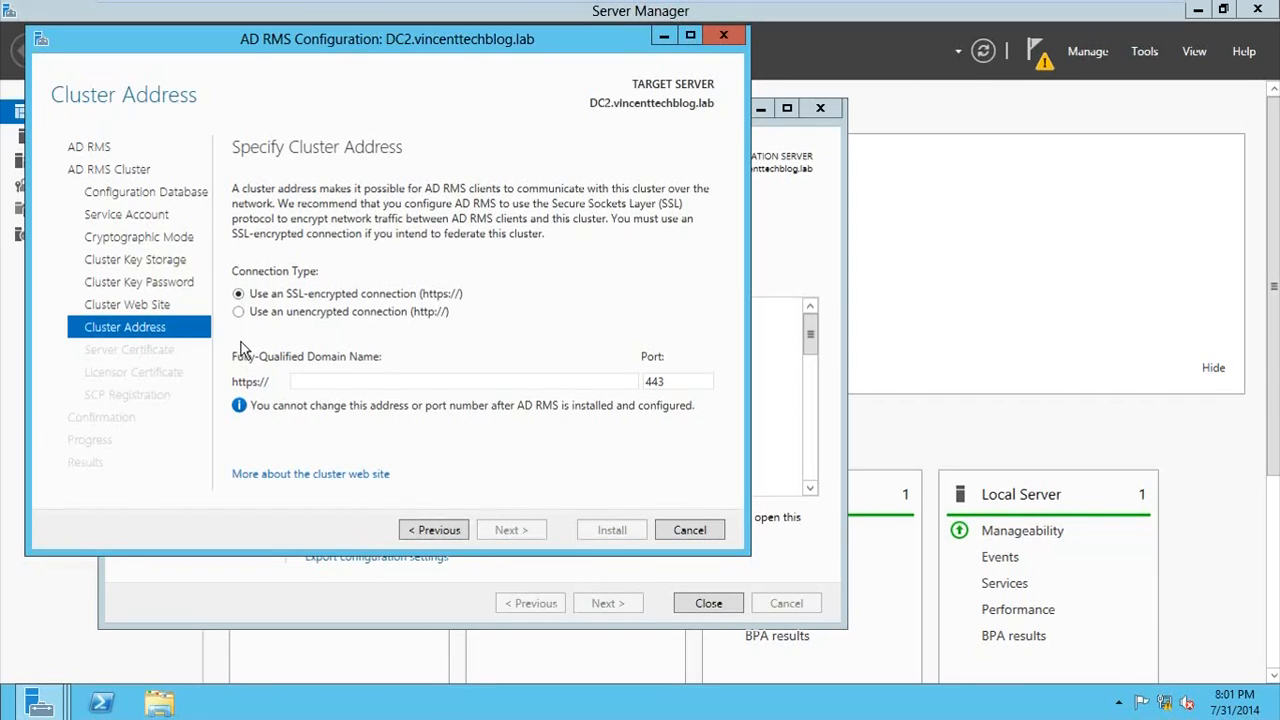
# Step: Set the cluster address to an unencrypted http connection at rms.vincenttechblog.lab on port 80
pyautogui.click(240, 313)
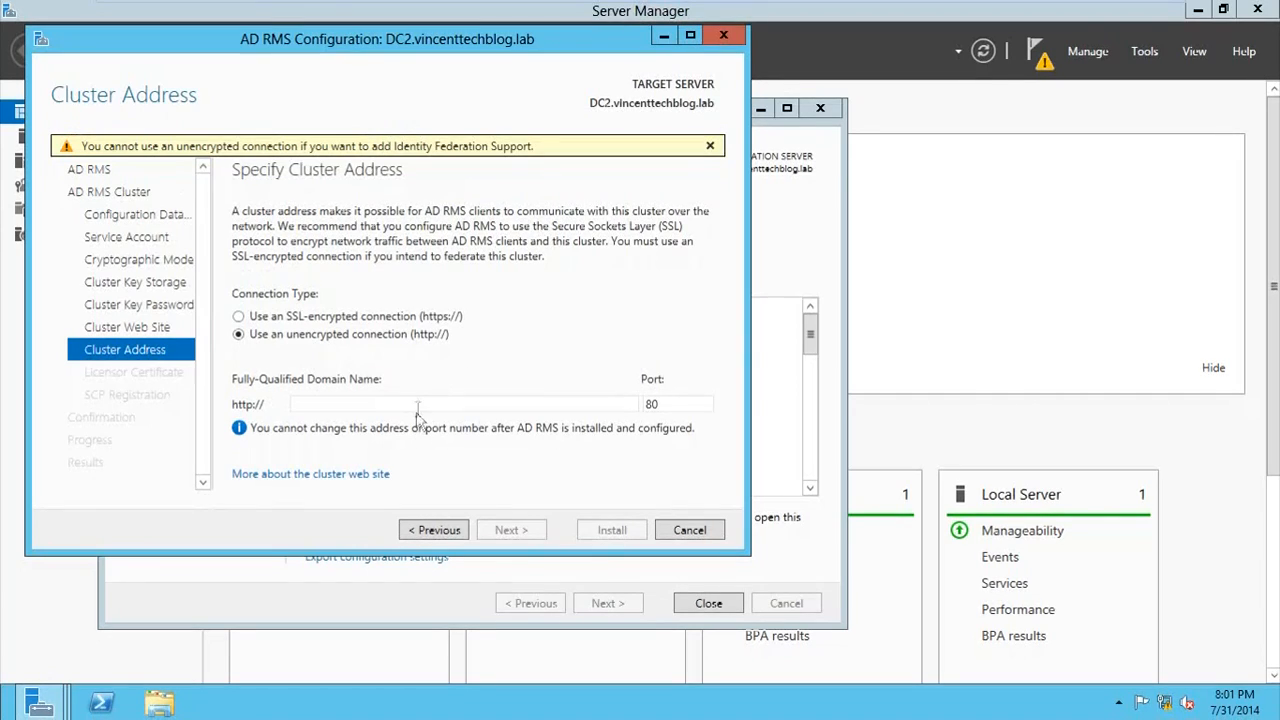
pyautogui.write('rms')
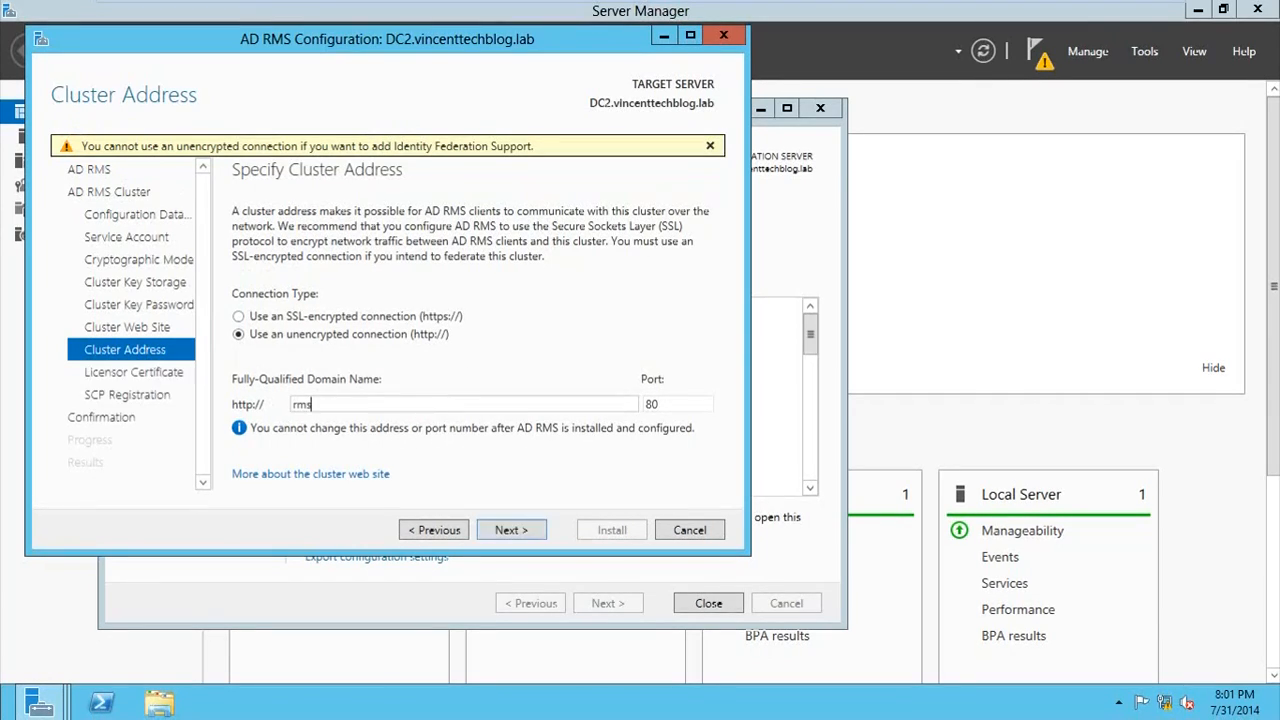
pyautogui.write('.vincenttechblog.lab')
pyautogui.click(510, 530)
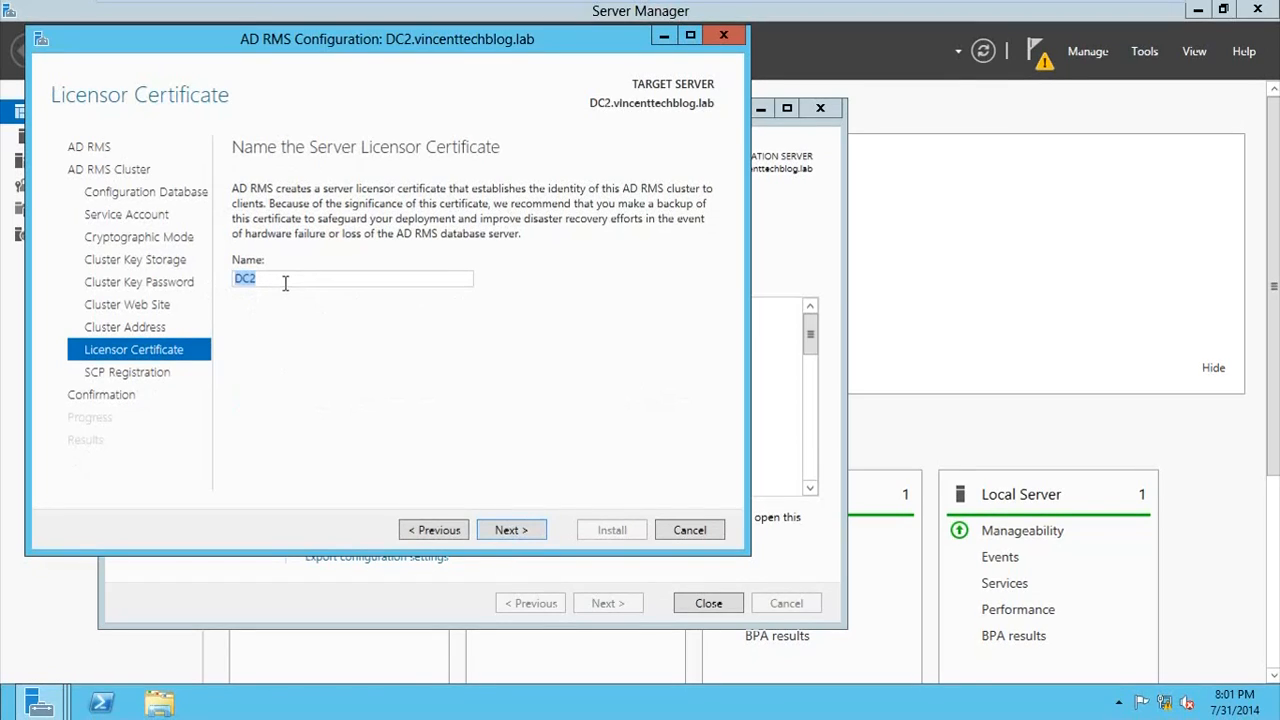
# Step: Name the server licensor certificate VTB-SLC and choose to register the service connection point now
pyautogui.write('VTB-SLC')
pyautogui.click(490, 530)
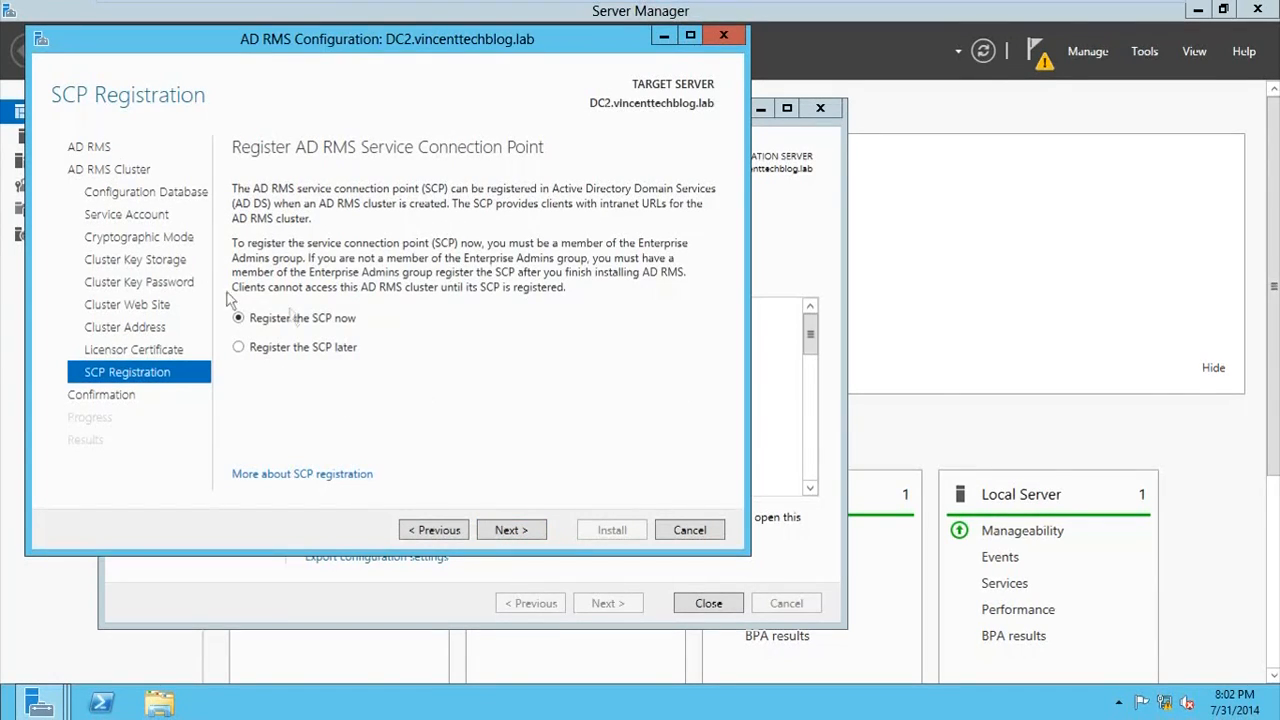
pyautogui.click(531, 530)
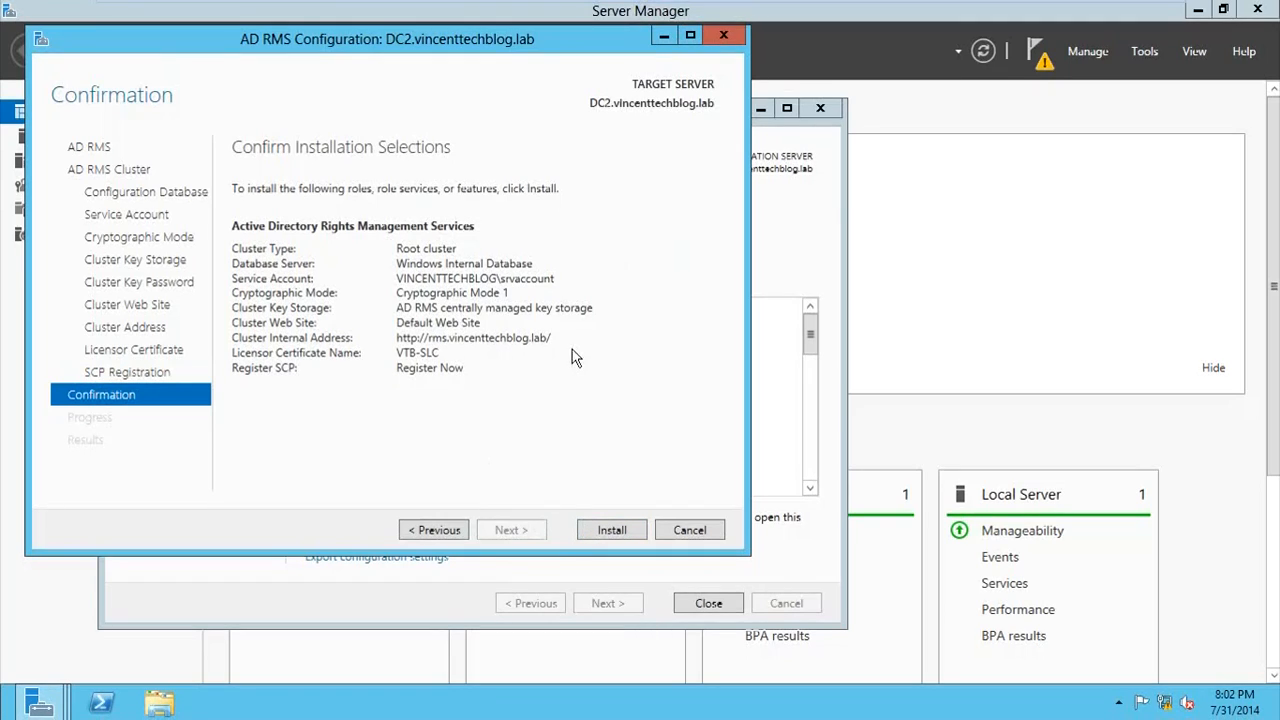
# Step: Install the confirmed AD RMS configuration and close both the configuration and the roles wizards
pyautogui.click(588, 525)
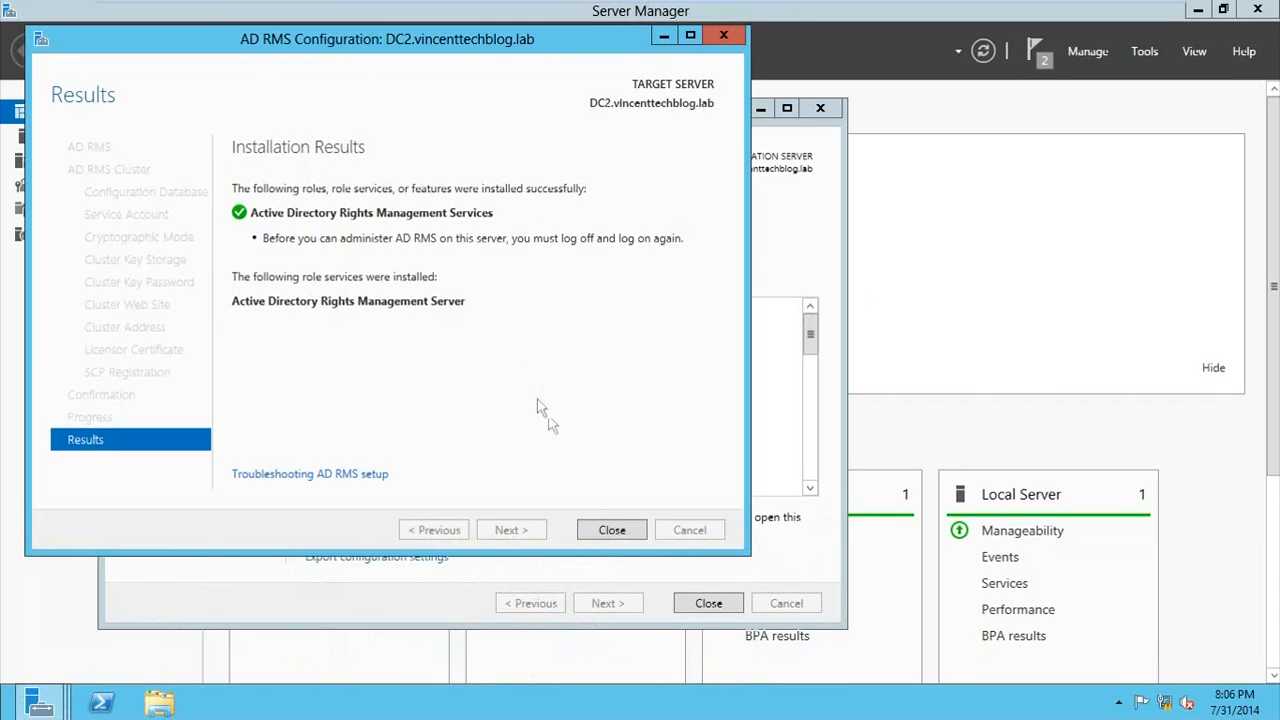
pyautogui.click(612, 530)
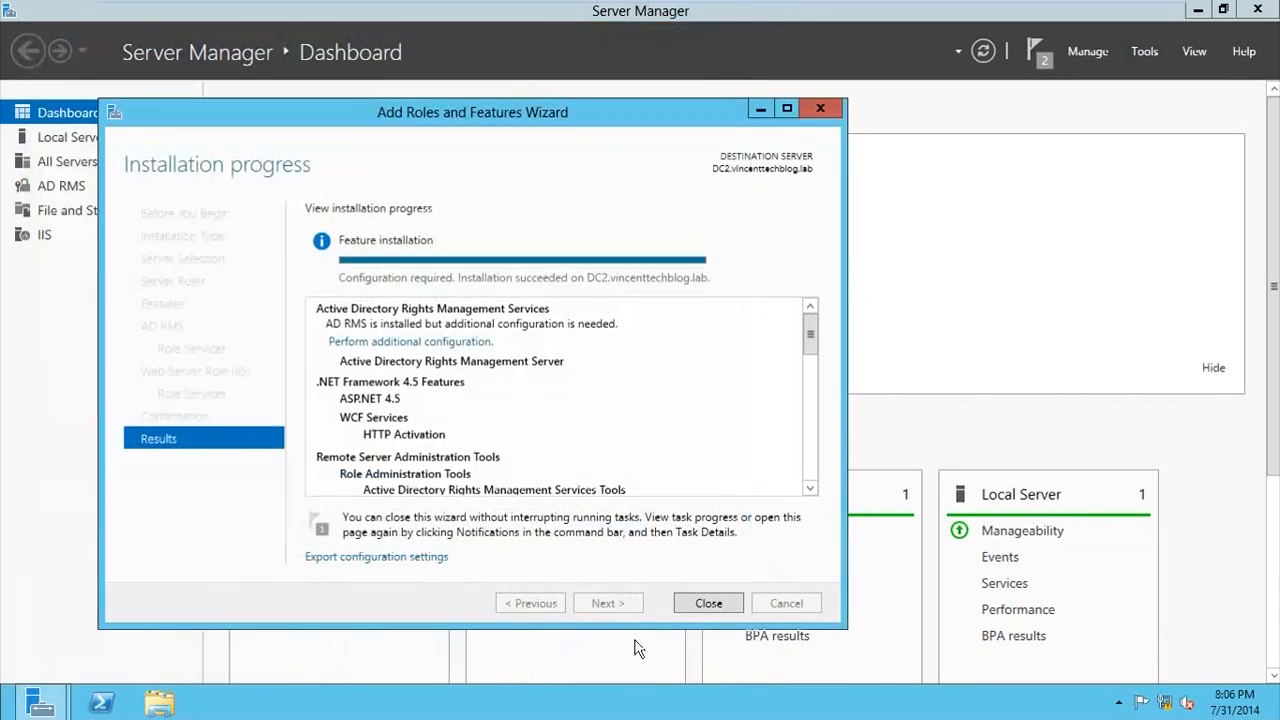
pyautogui.click(700, 600)
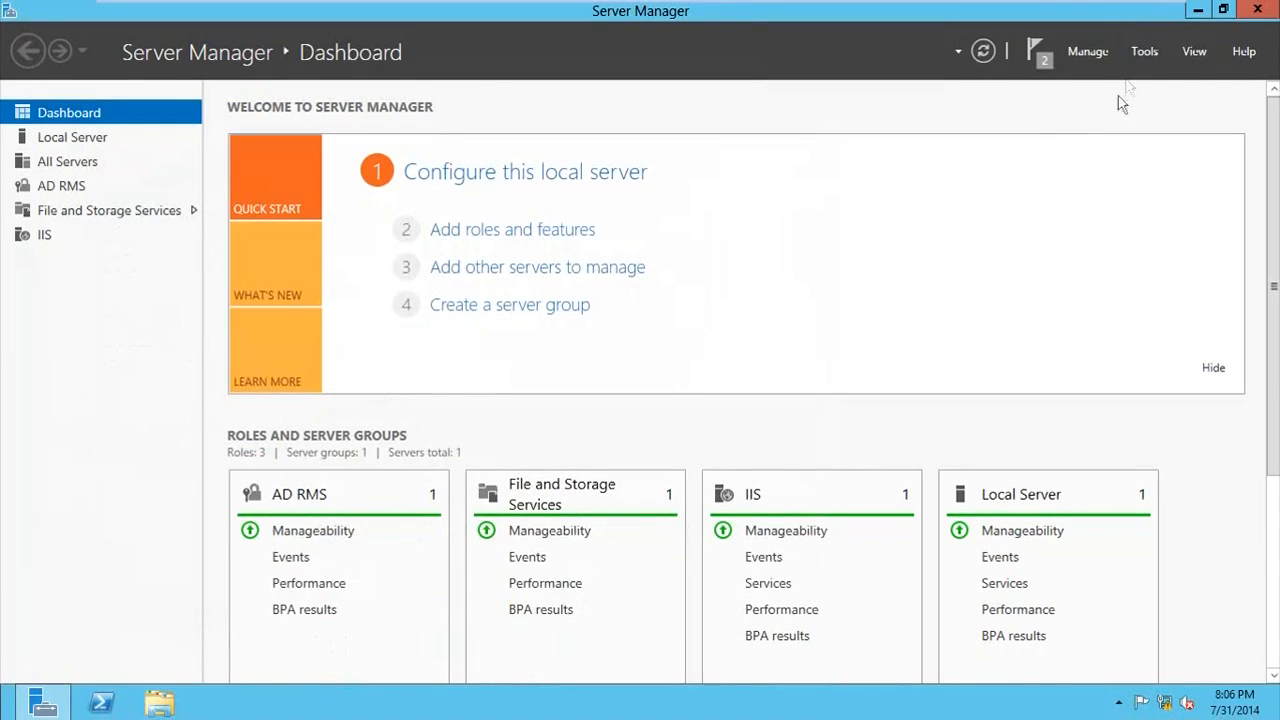
# Step: Open the Active Directory Rights Management Services console, widen its tree to check for a cluster and minimize it
pyautogui.click(1144, 51)
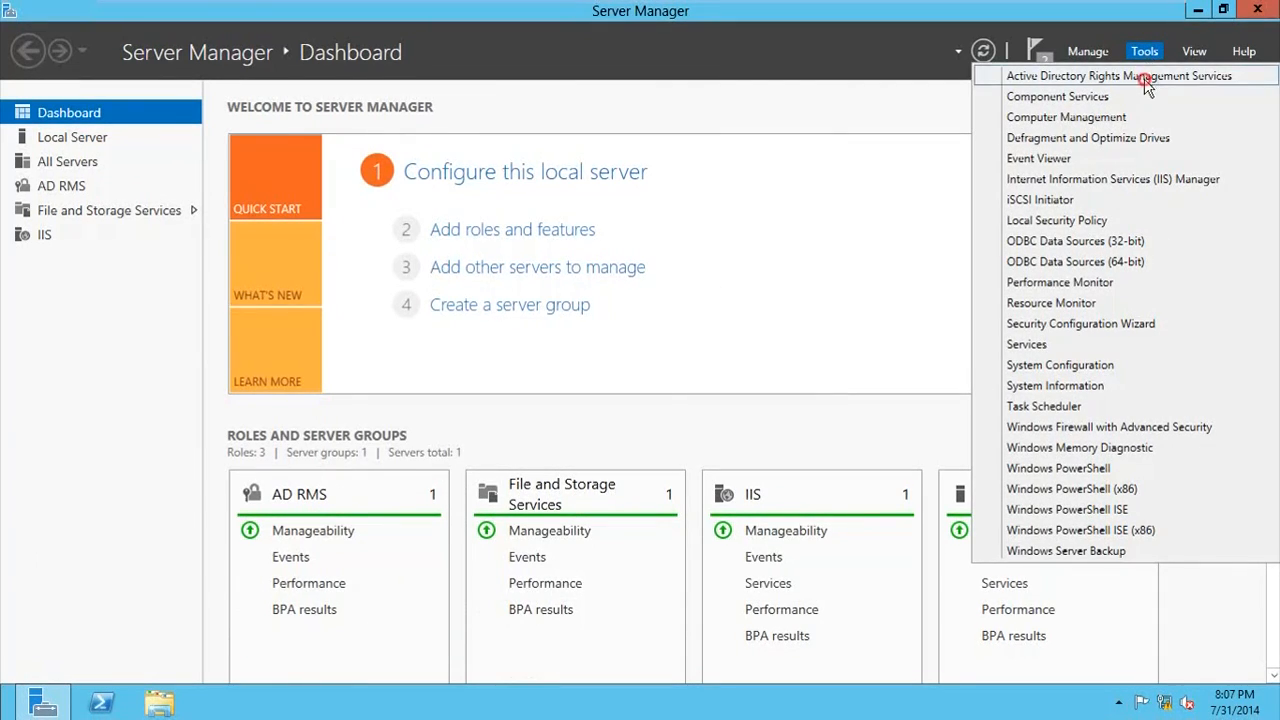
pyautogui.click(1144, 78)
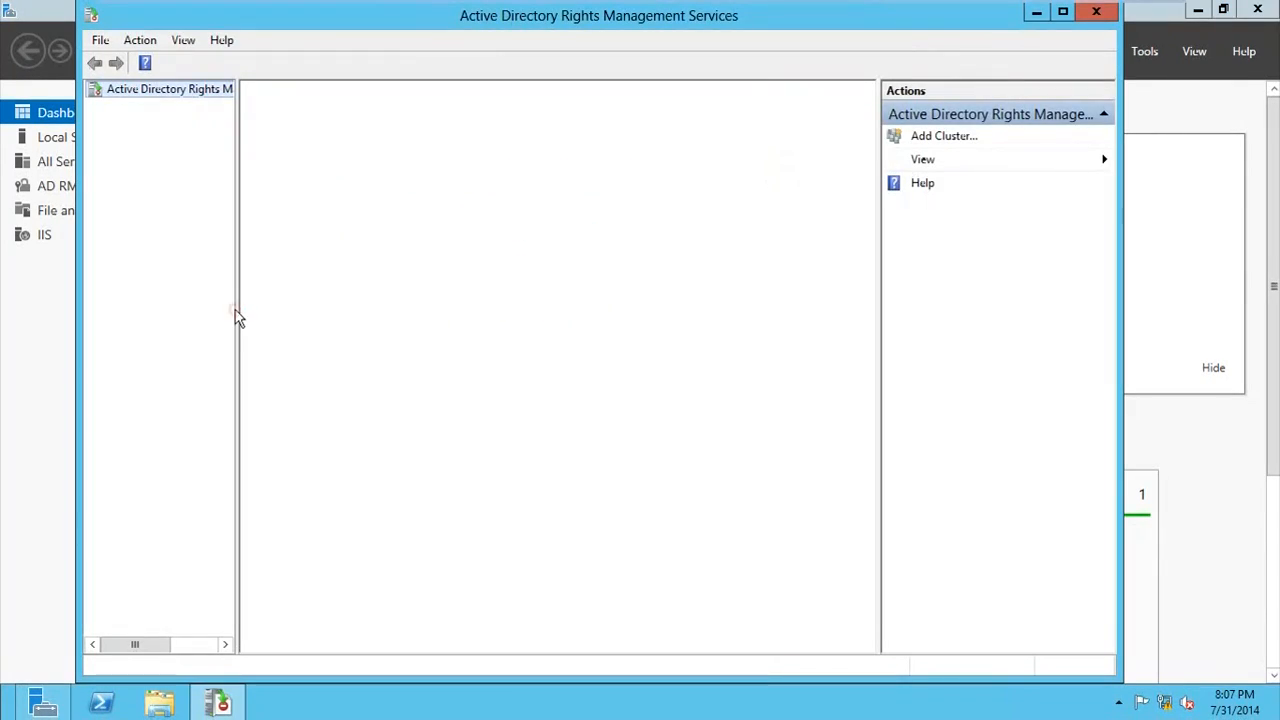
pyautogui.moveTo(236, 295); pyautogui.dragTo(326, 296)
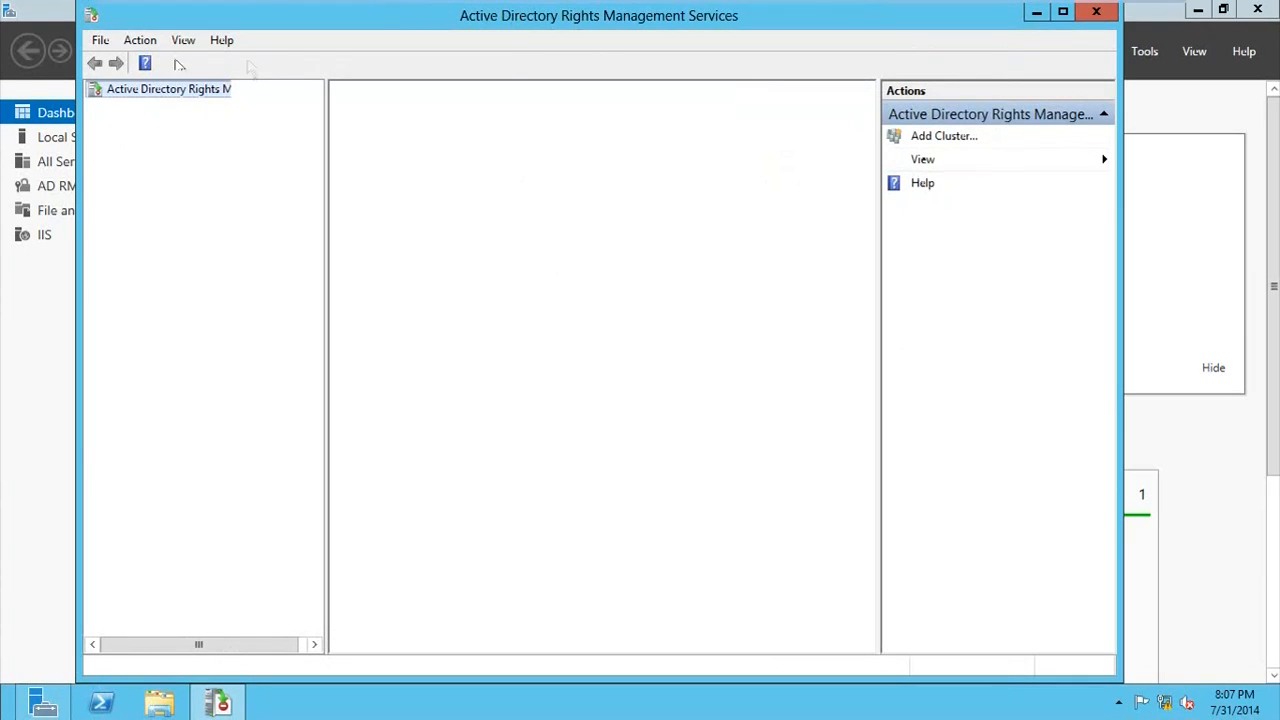
pyautogui.click(1036, 12)
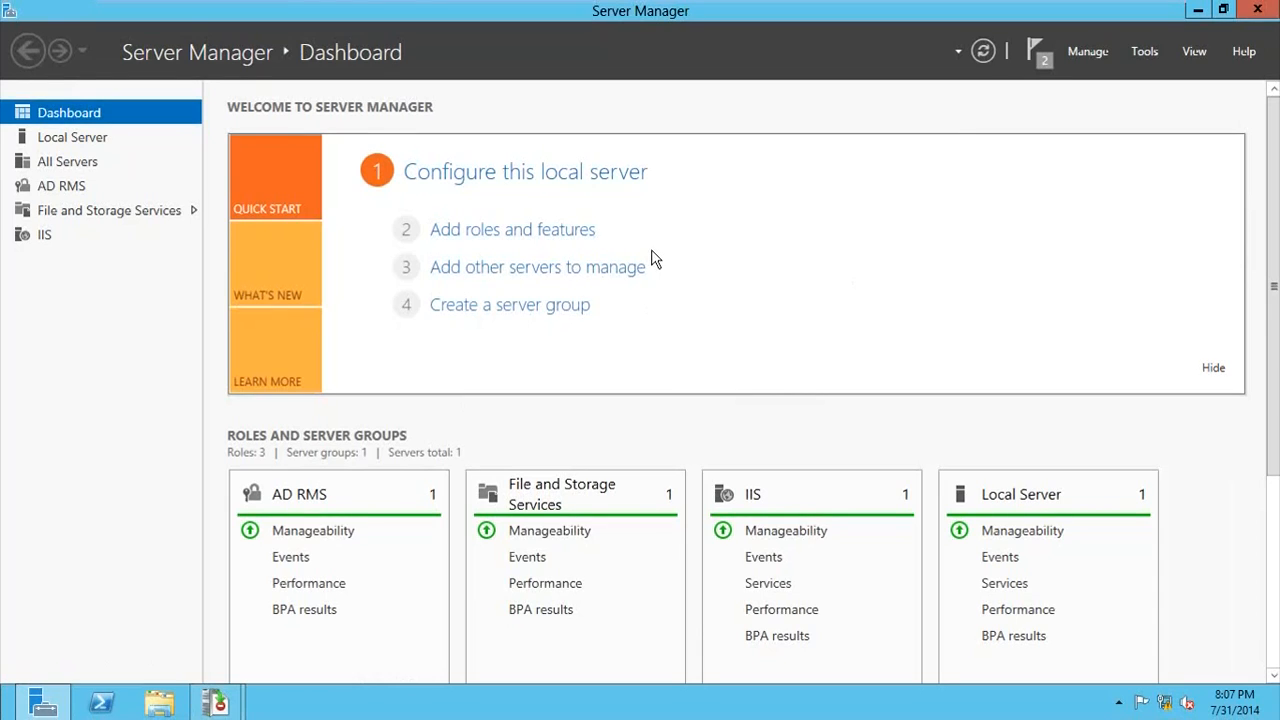
# Step: Sign the administrator out of Windows on DC2
pyautogui.click(12, 705)
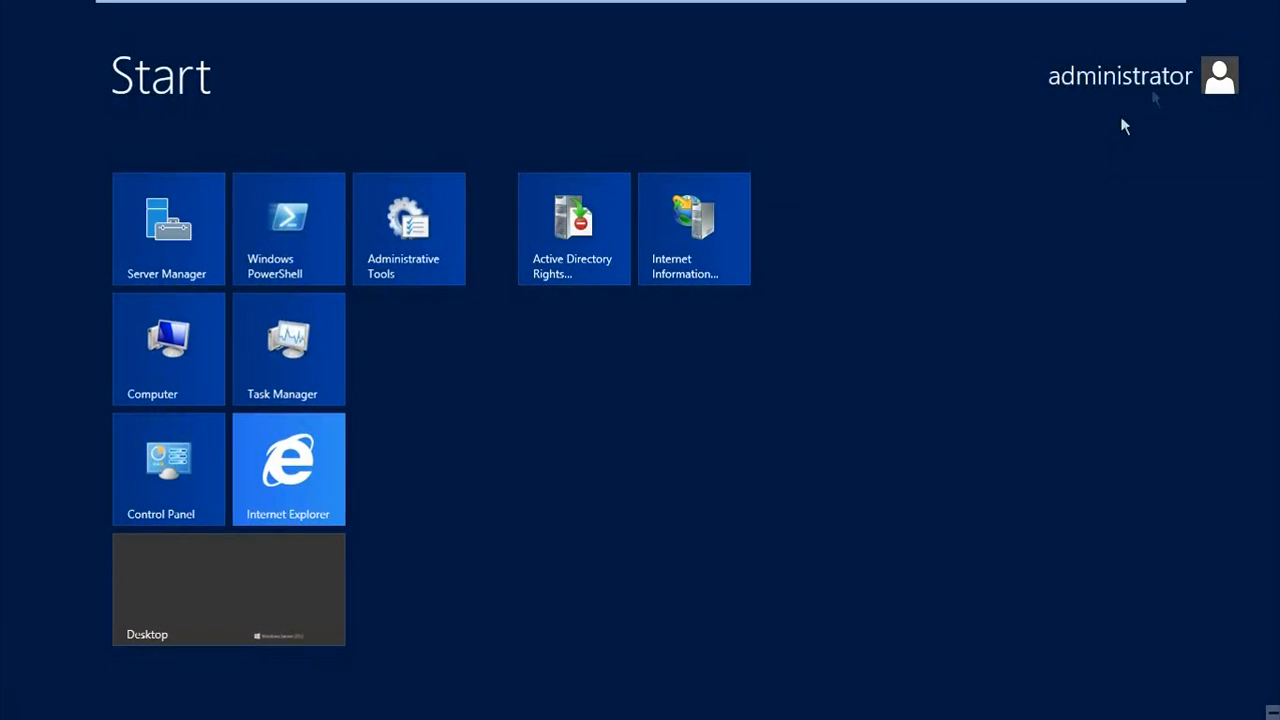
pyautogui.click(1151, 88)
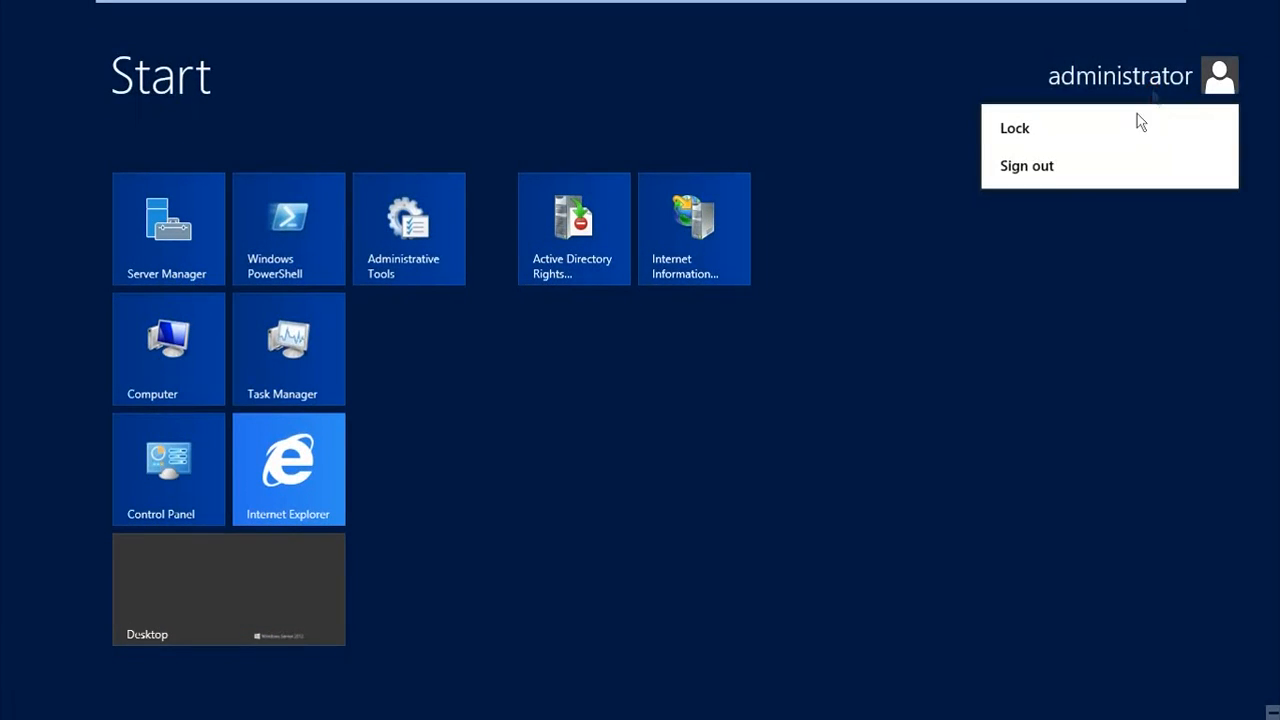
pyautogui.click(1056, 163)
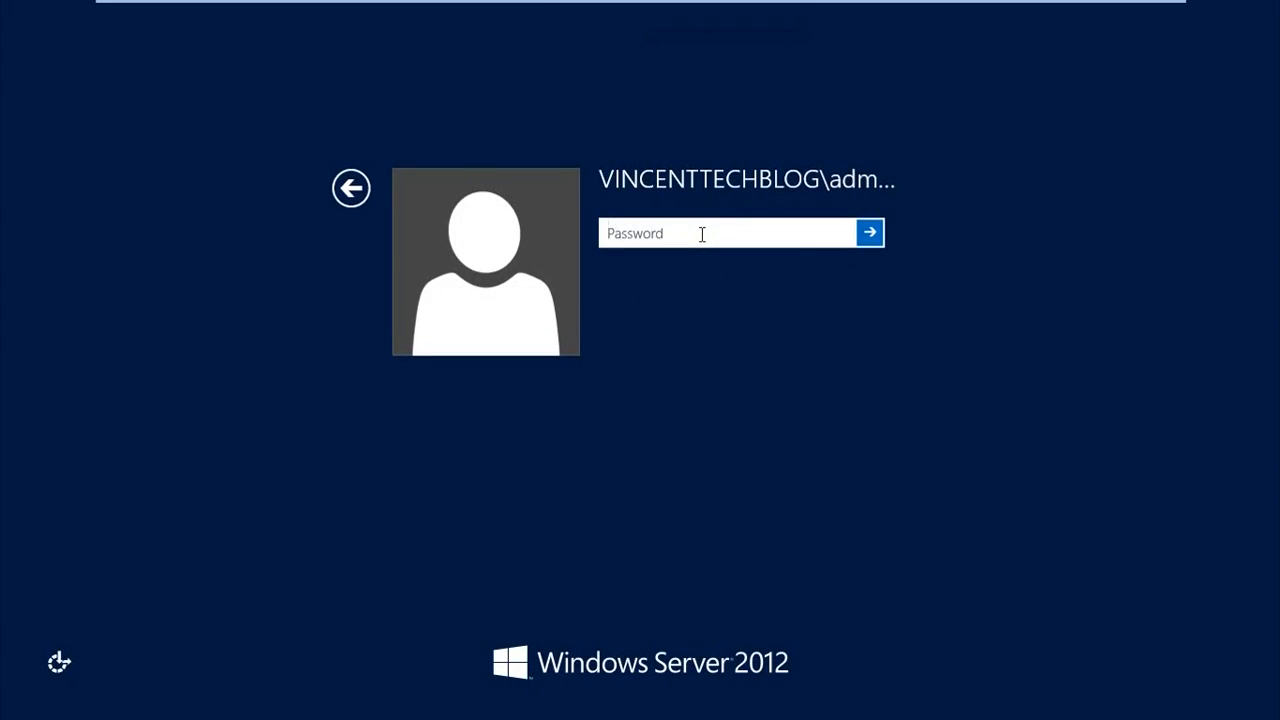
# Step: Sign back in to the VINCENTTECHBLOG administrator account on DC2 with the account password
pyautogui.write('******')
pyautogui.write('****')
pyautogui.press('Return')
pyautogui.press('Return')
pyautogui.write('**********')
pyautogui.press('Return')
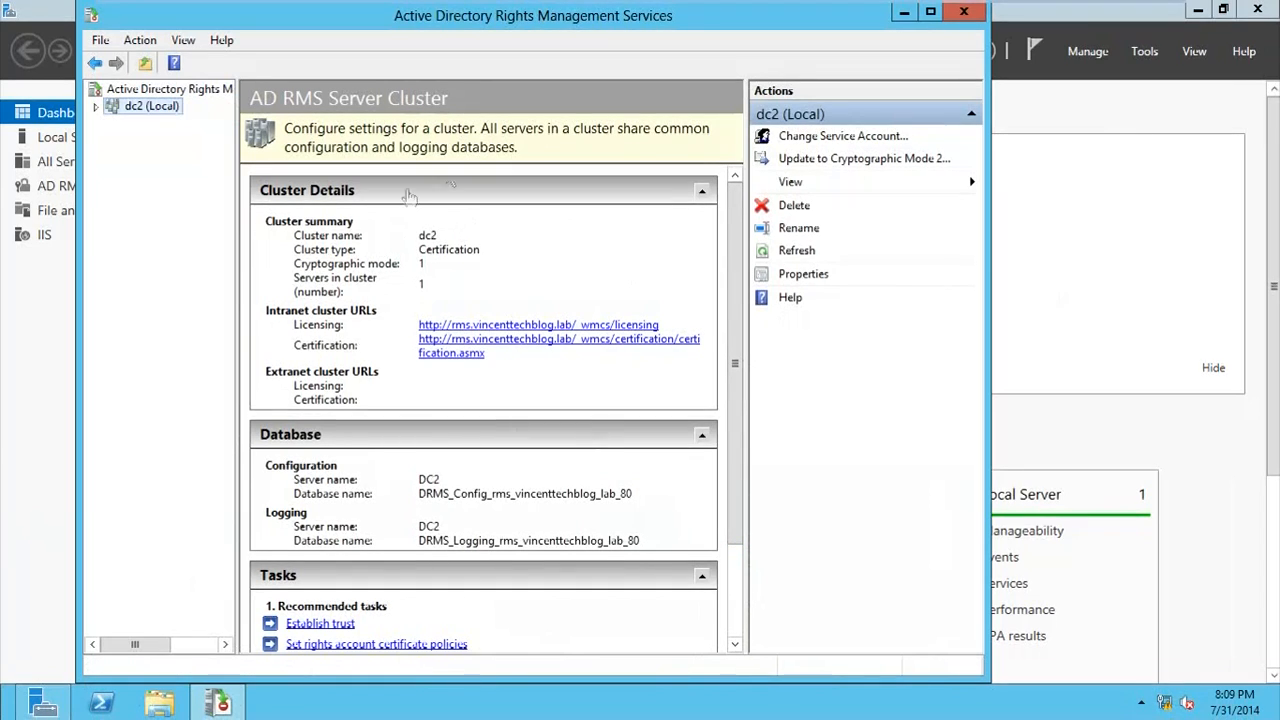
# Step: Widen the console window and examine the dc2 cluster's details, databases and tasks
pyautogui.moveTo(987, 350); pyautogui.dragTo(1146, 354)
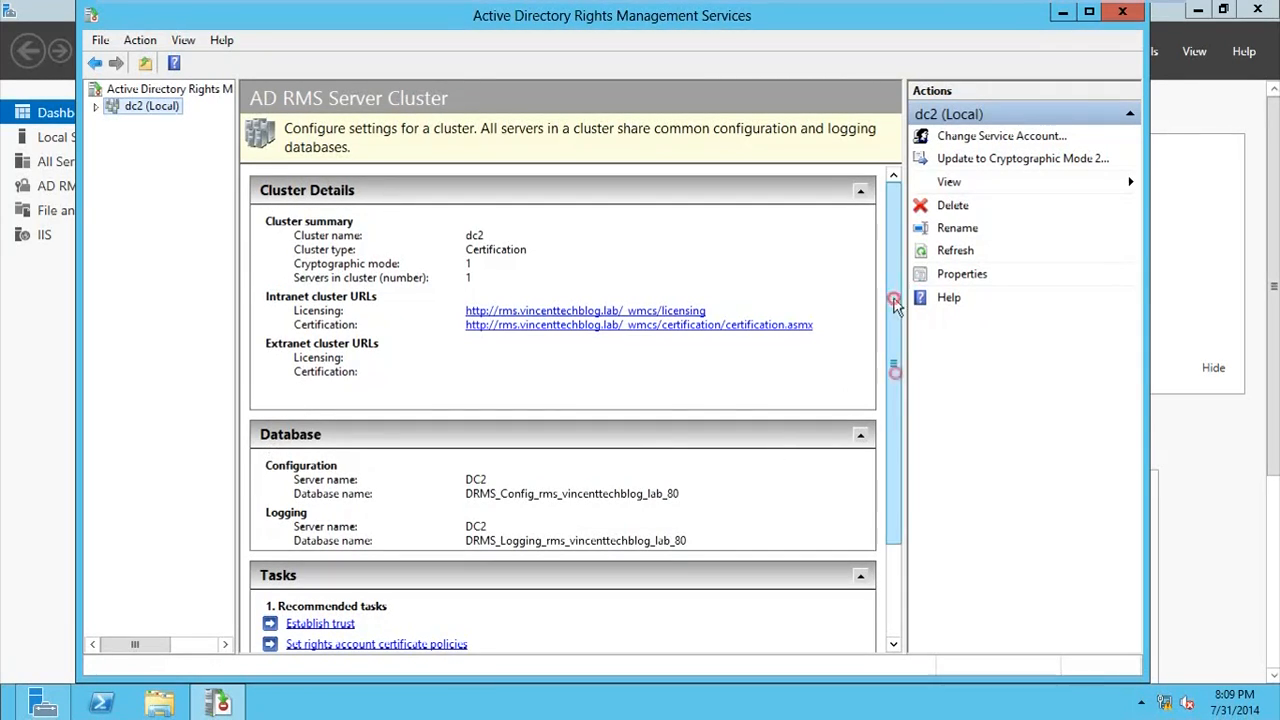
pyautogui.scroll(-3, 895, 300)
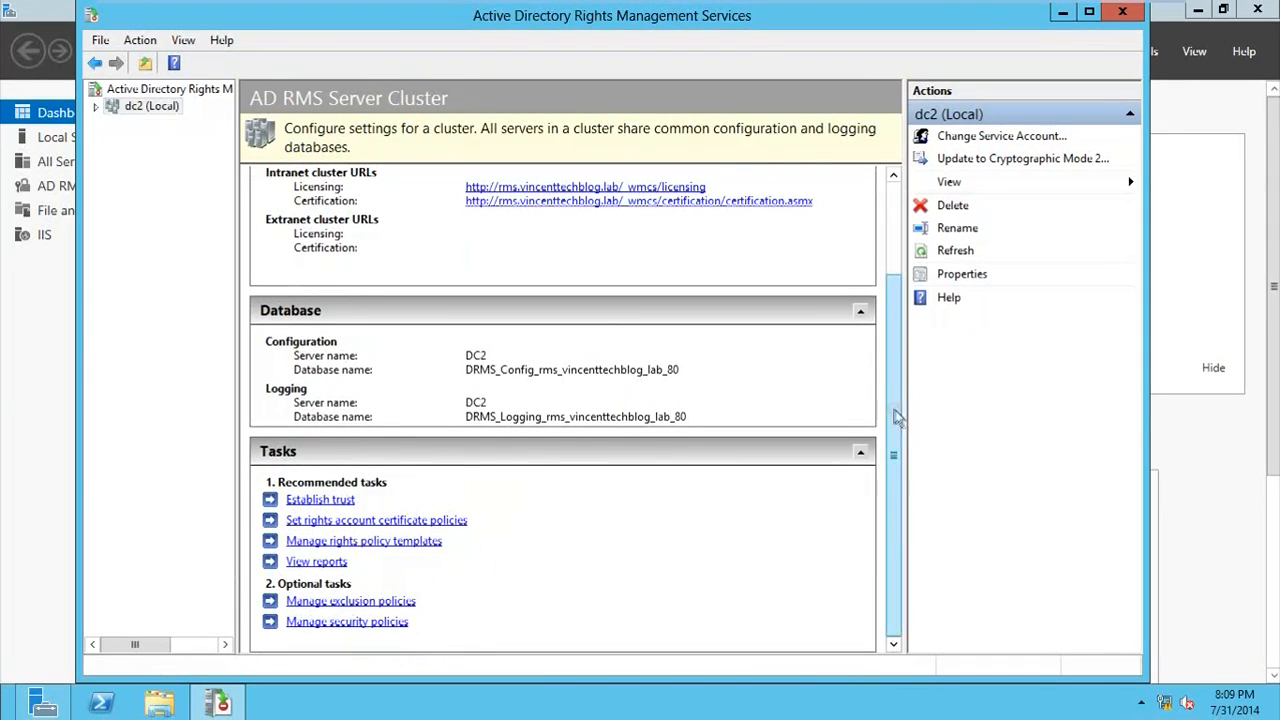
pyautogui.scroll(3, 896, 350)
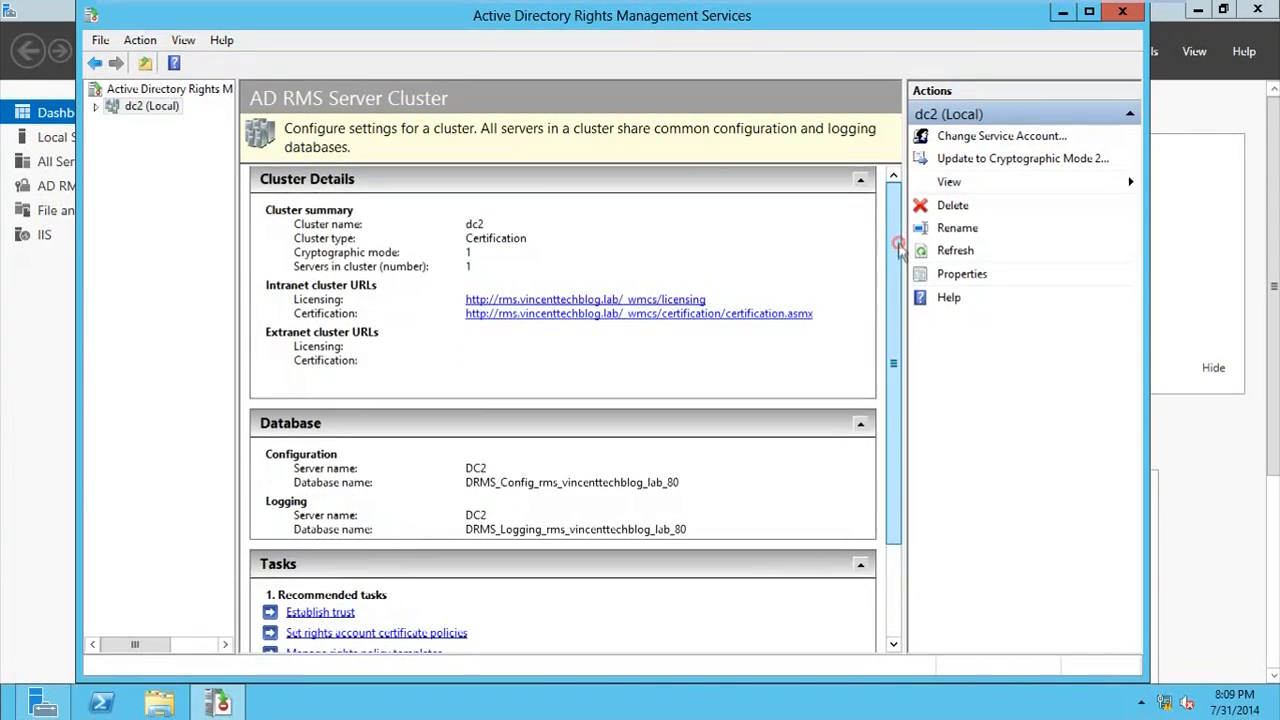
pyautogui.scroll(1, 898, 300)
# Step: Expand the dc2 cluster, widen the console tree and display its Rights Policy Templates
pyautogui.click(96, 106)
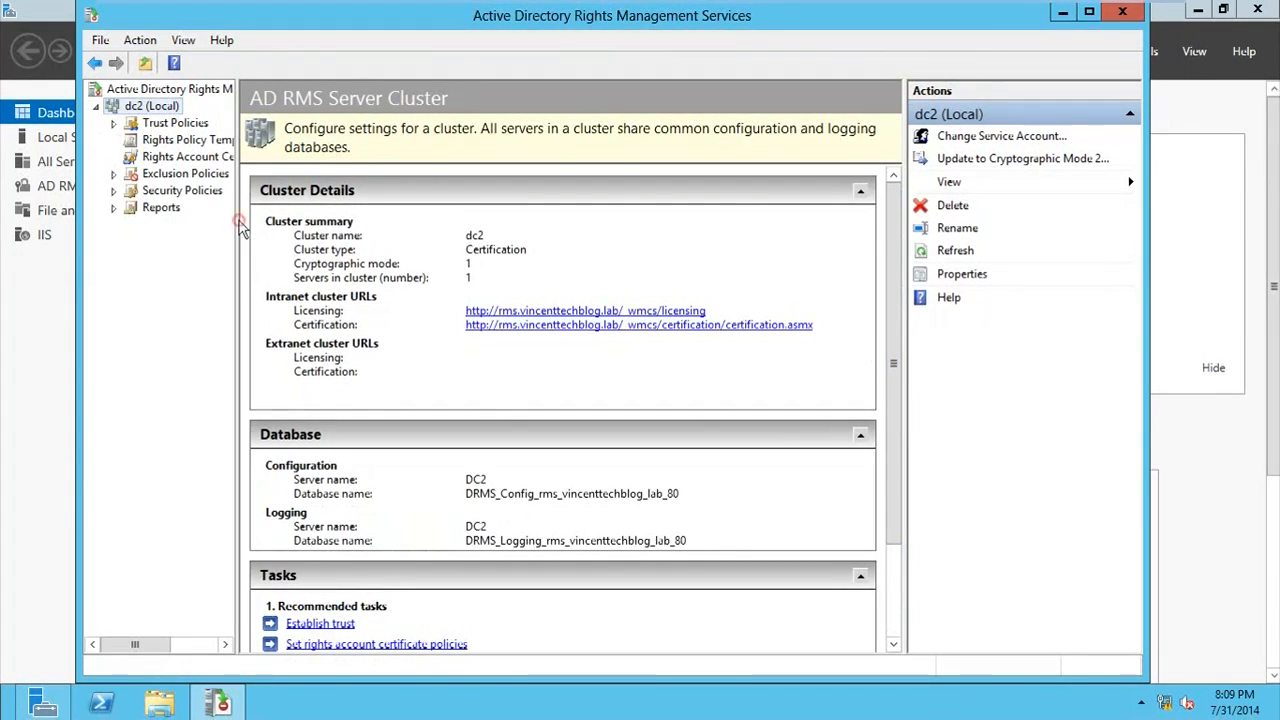
pyautogui.moveTo(236, 220); pyautogui.dragTo(286, 221)
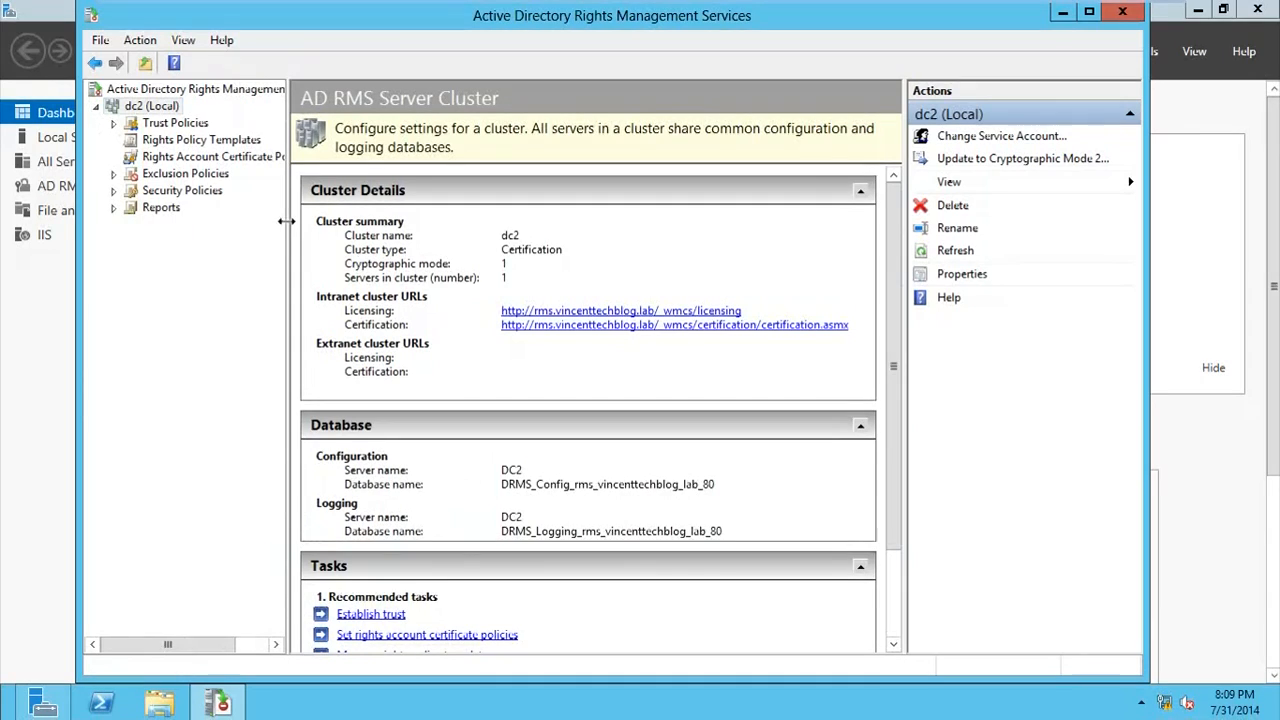
pyautogui.click(198, 157)
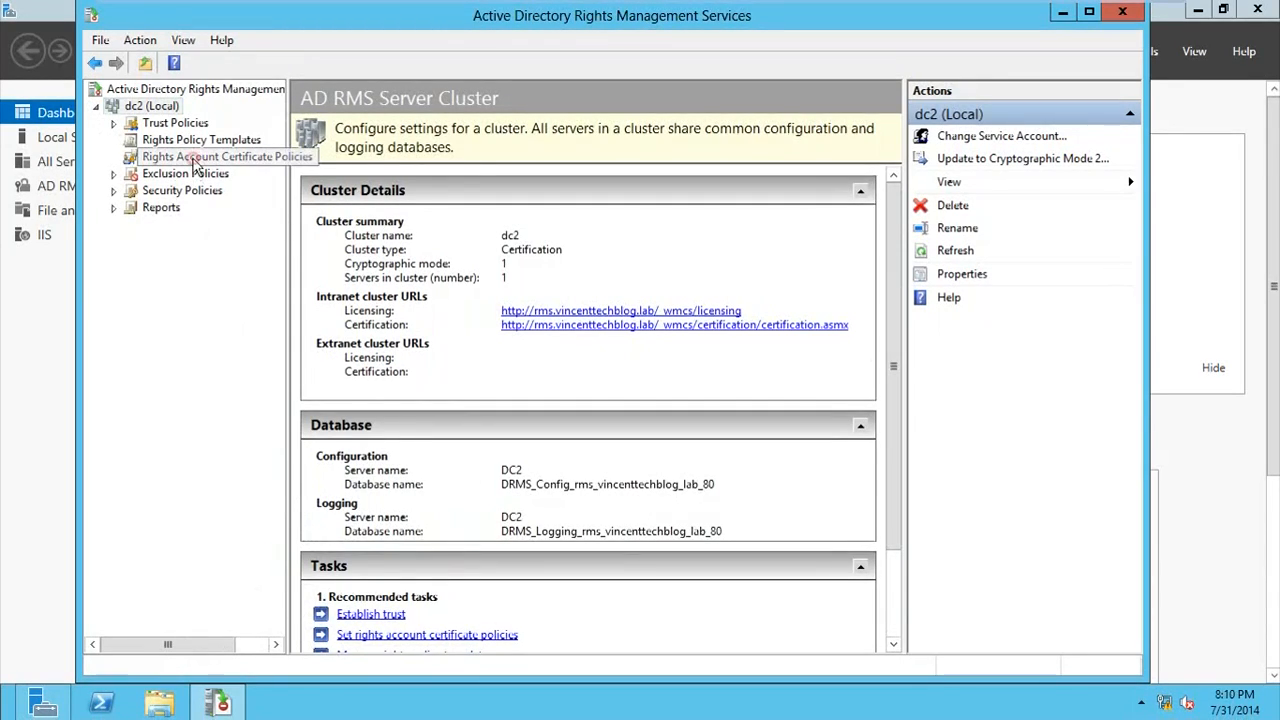
pyautogui.click(198, 141)
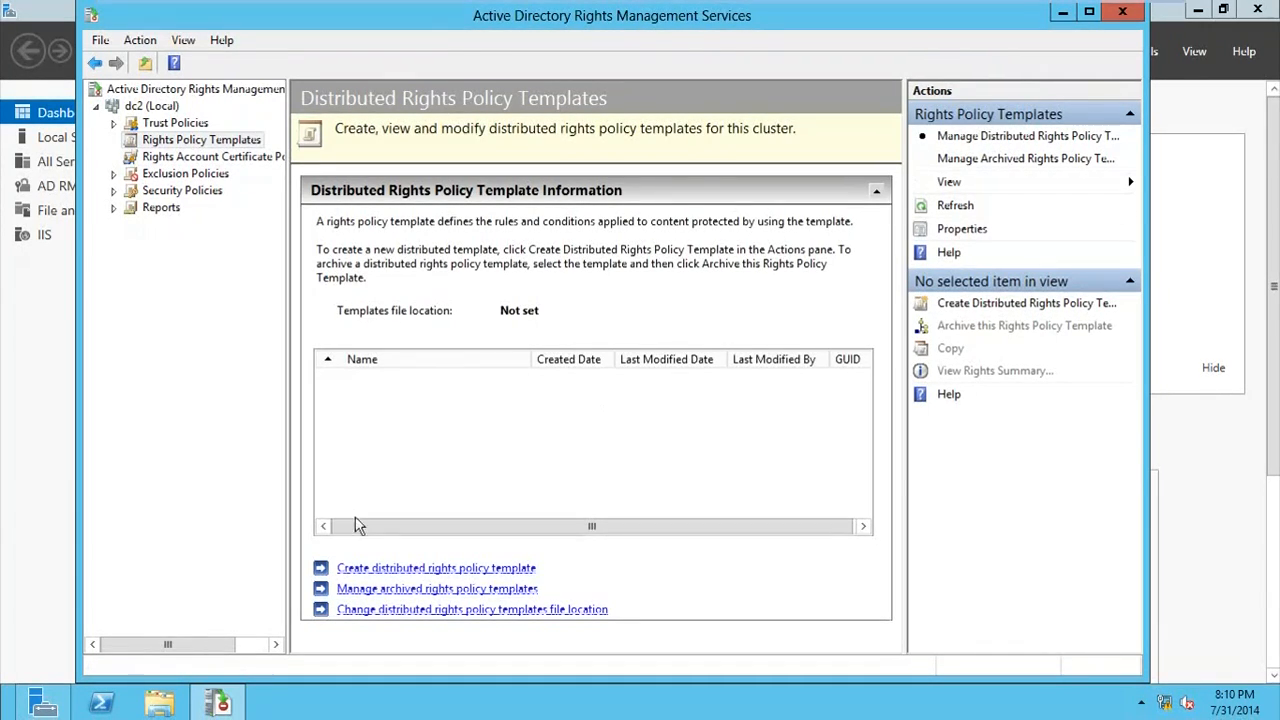
pyautogui.click(376, 569)
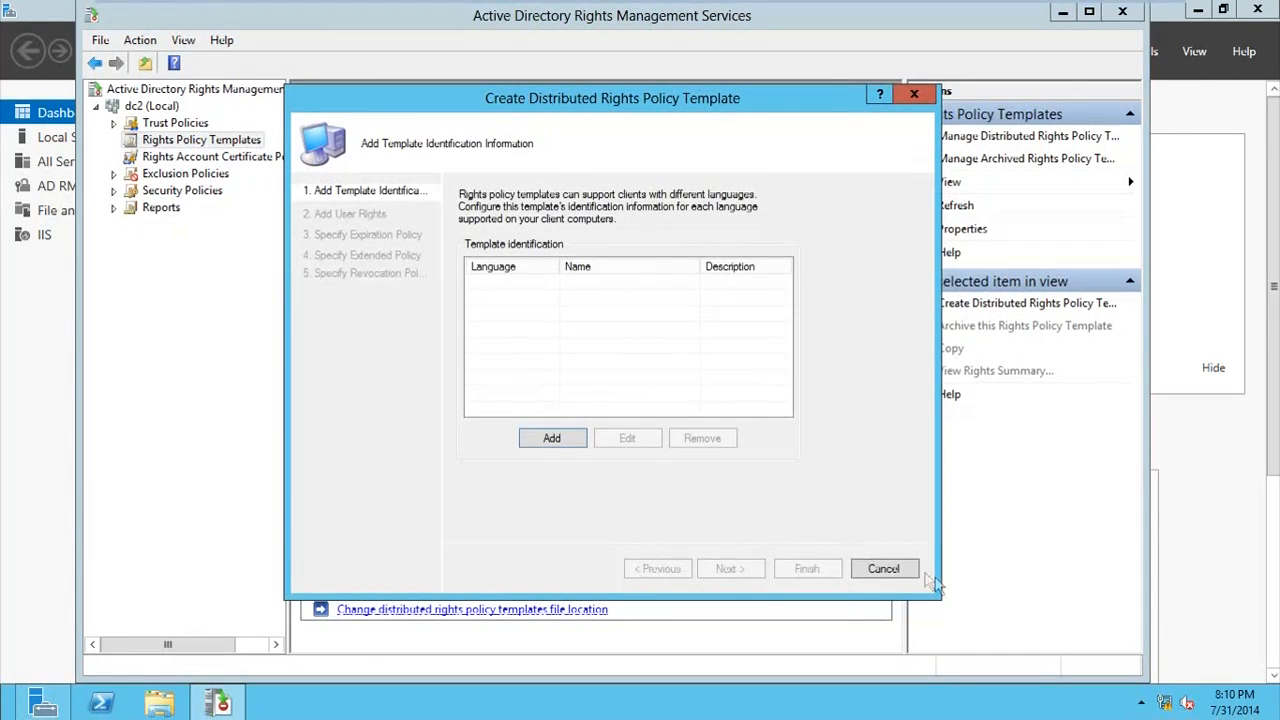
pyautogui.click(884, 569)
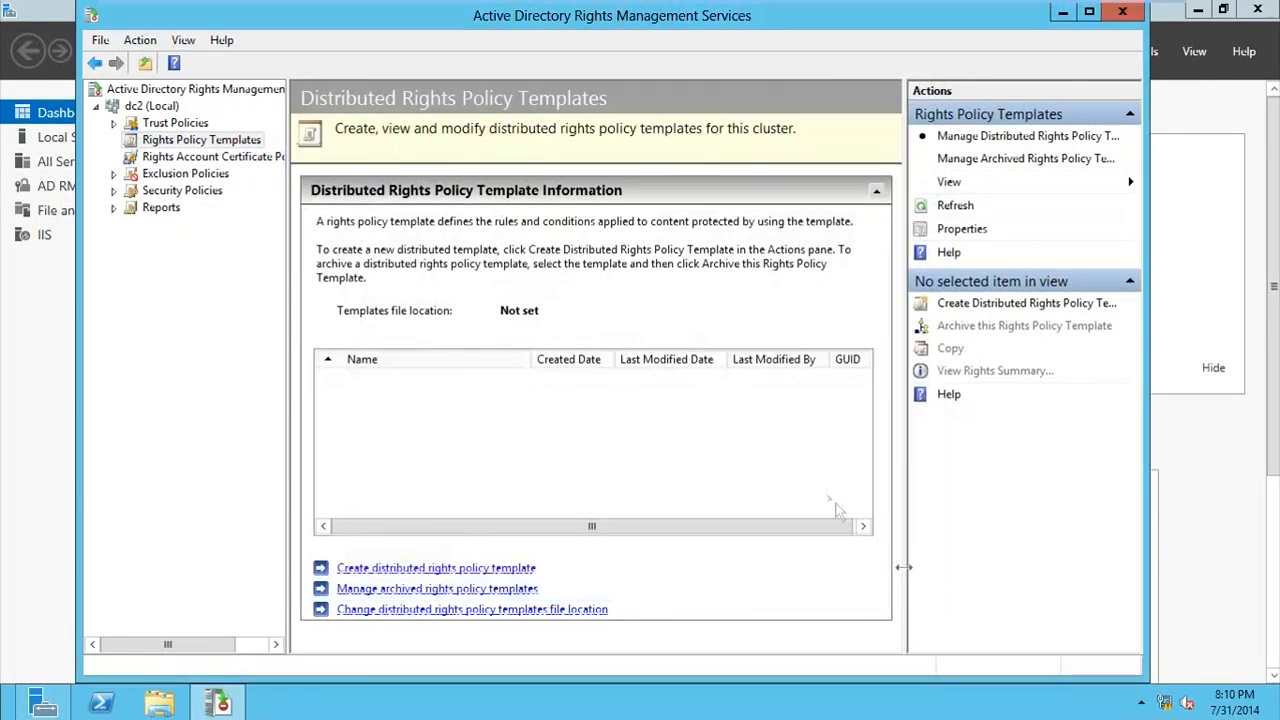
# Step: Enable export of the rights policy templates and set their file location to \\DC1\rmstemplates
pyautogui.click(959, 234)
pyautogui.click(960, 230)
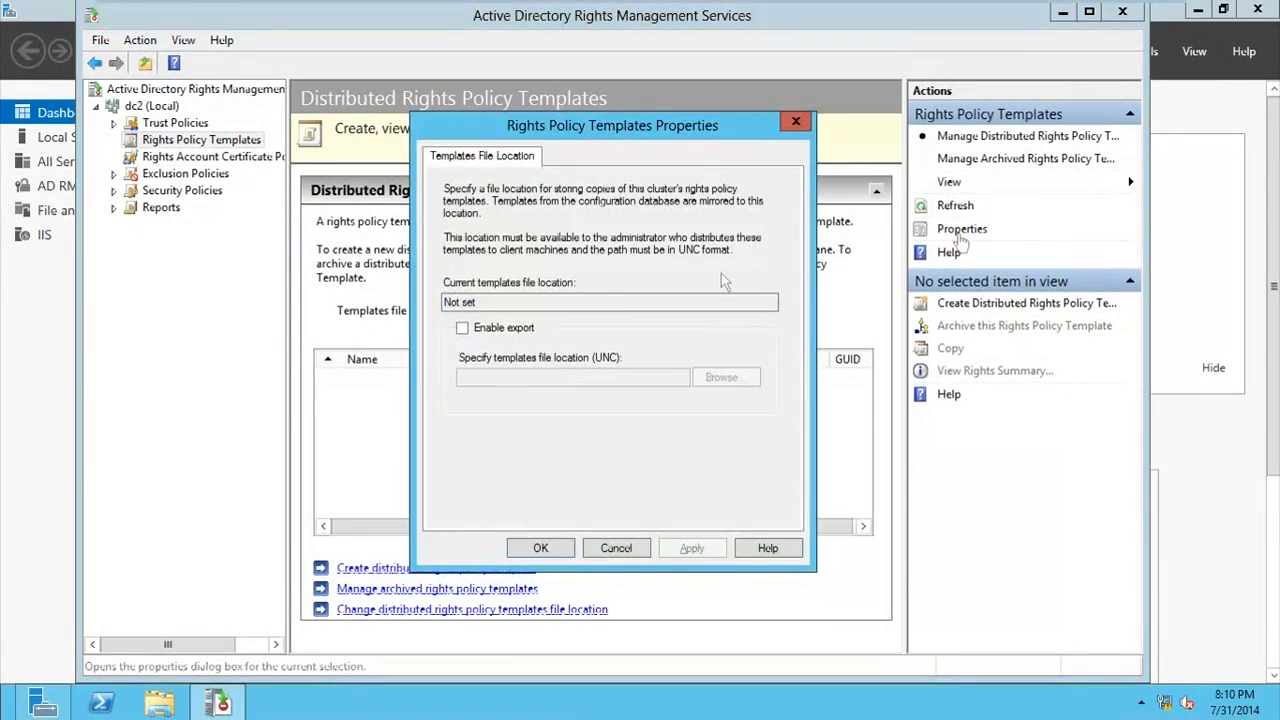
pyautogui.click(463, 333)
pyautogui.click(521, 378)
pyautogui.write('\\')
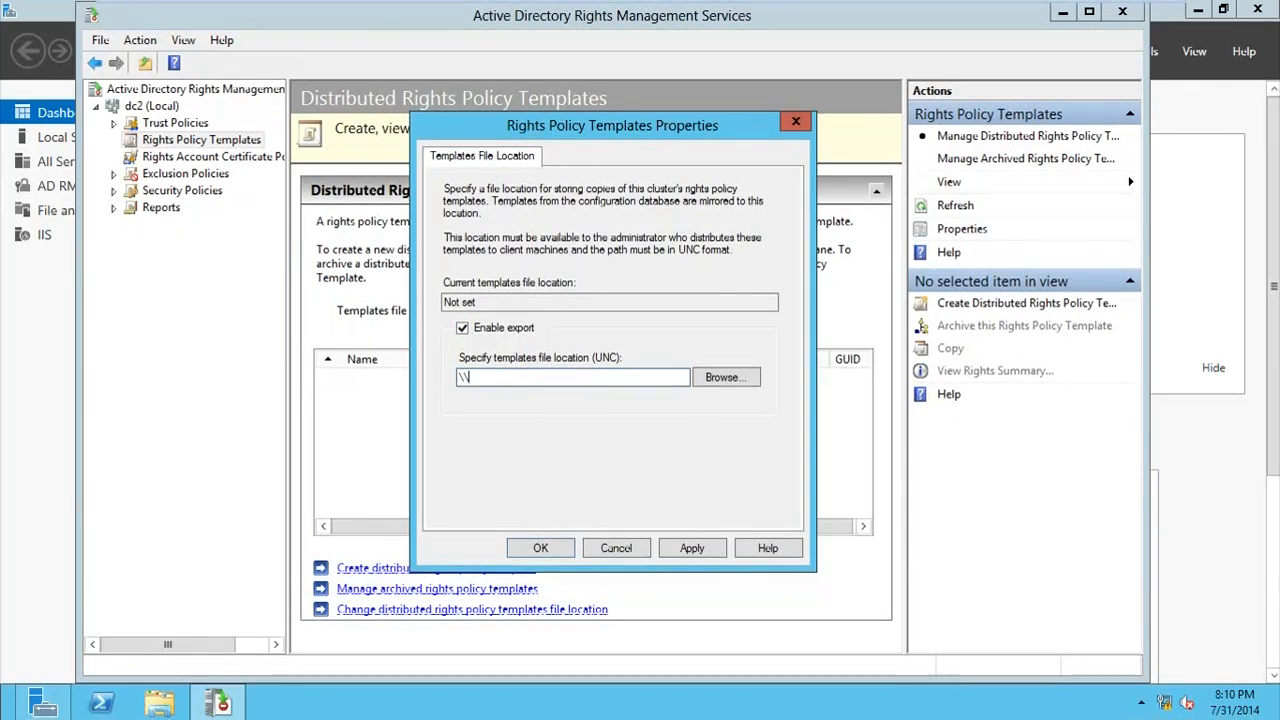
pyautogui.write('\\DC1\\rmstemplates')
pyautogui.click(686, 548)
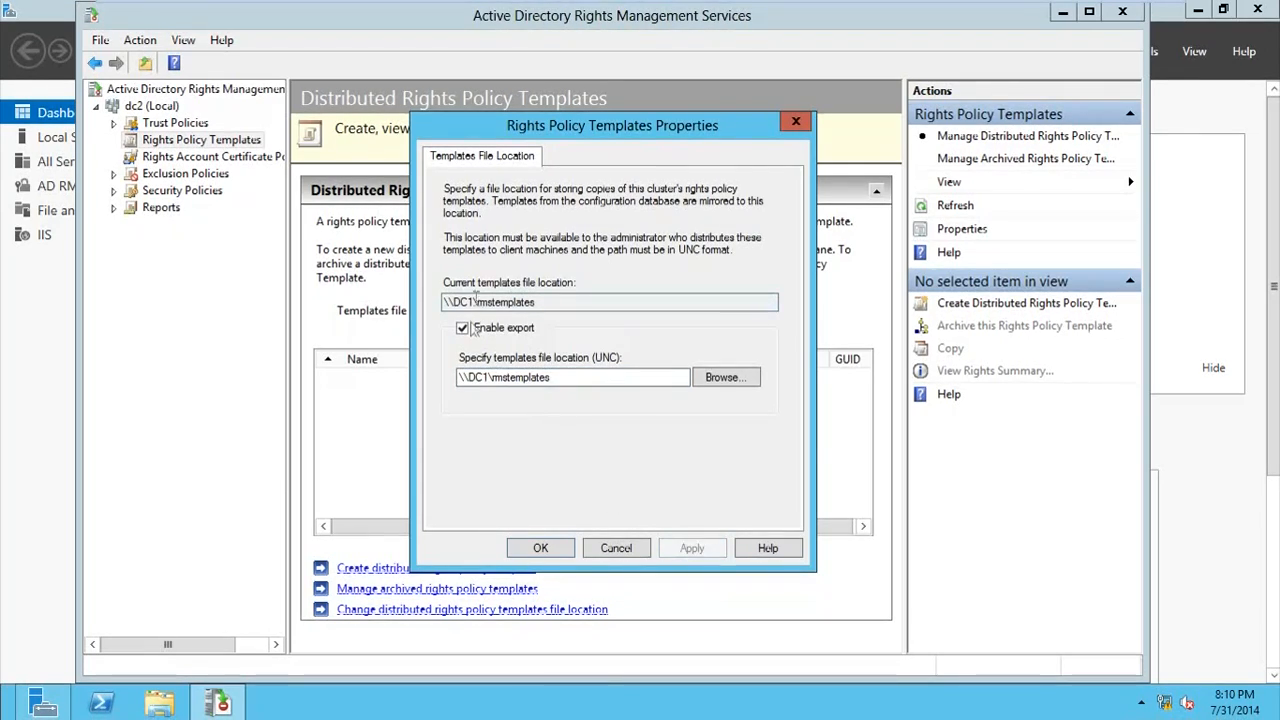
pyautogui.moveTo(581, 303); pyautogui.dragTo(326, 304)
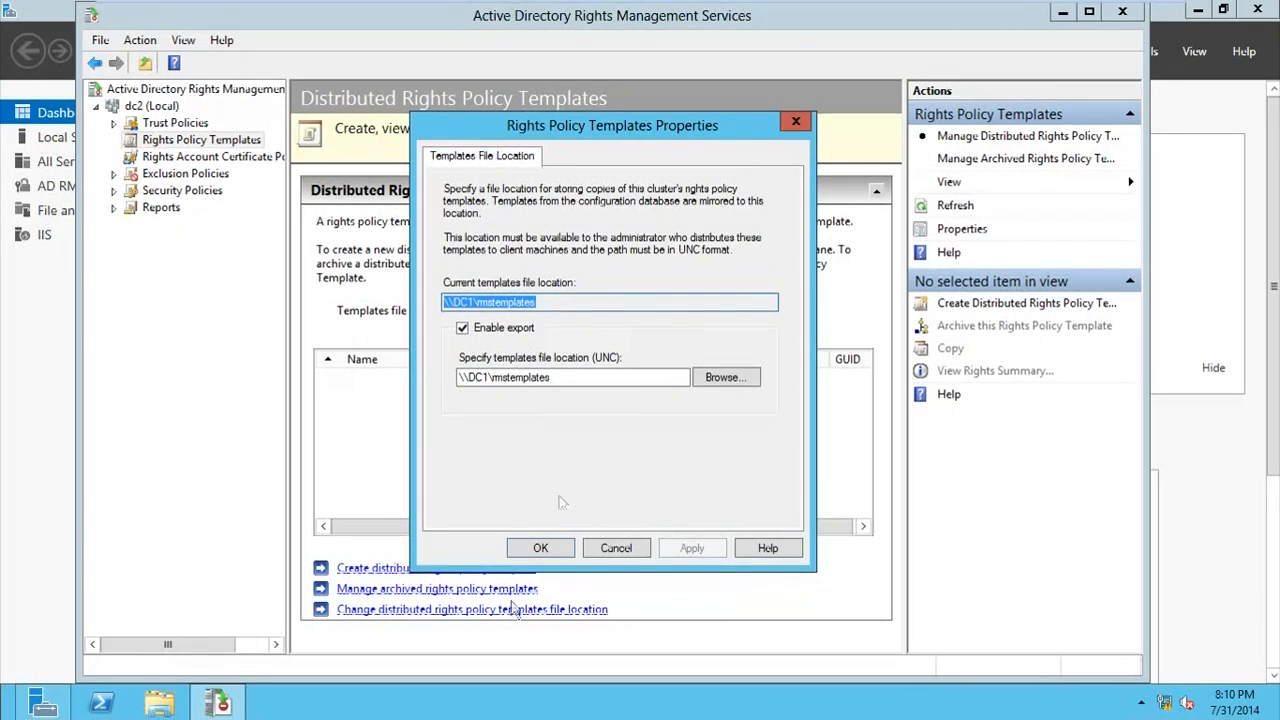
pyautogui.click(529, 548)
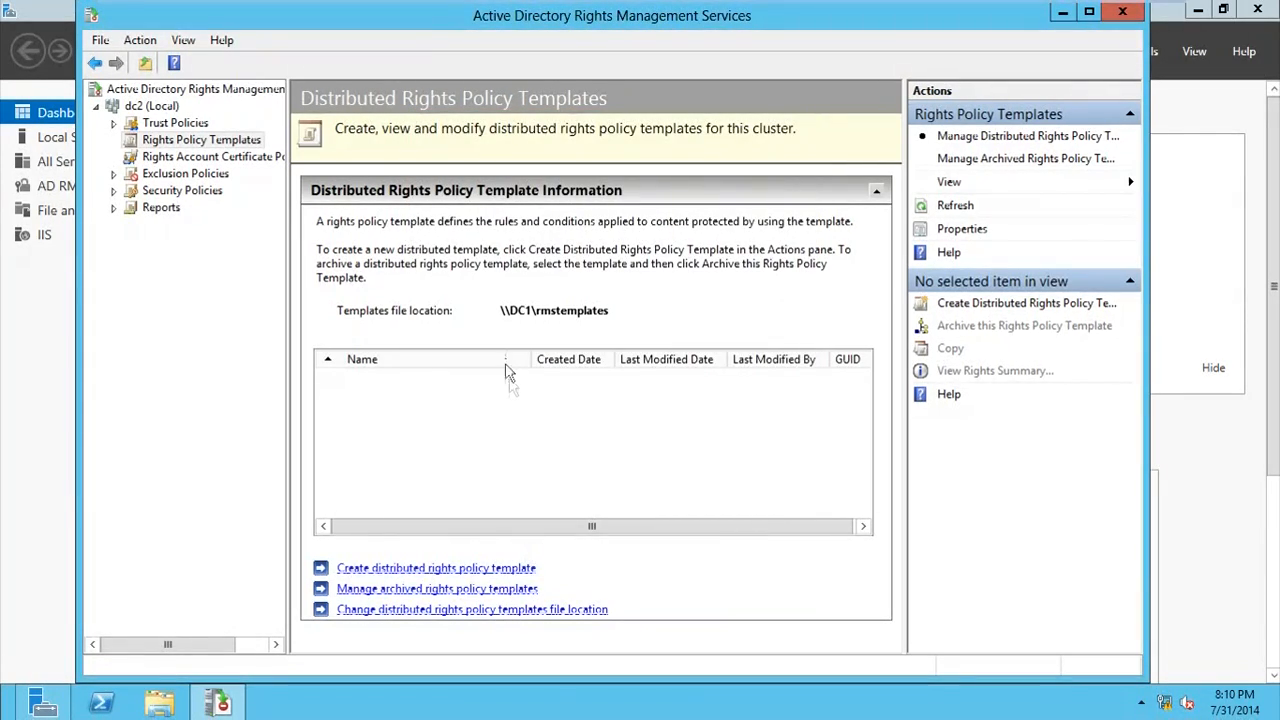
# Step: Start a distributed rights policy template for English (United States) and name it Vincent's Tech Blog Confidencial Docs
pyautogui.click(404, 569)
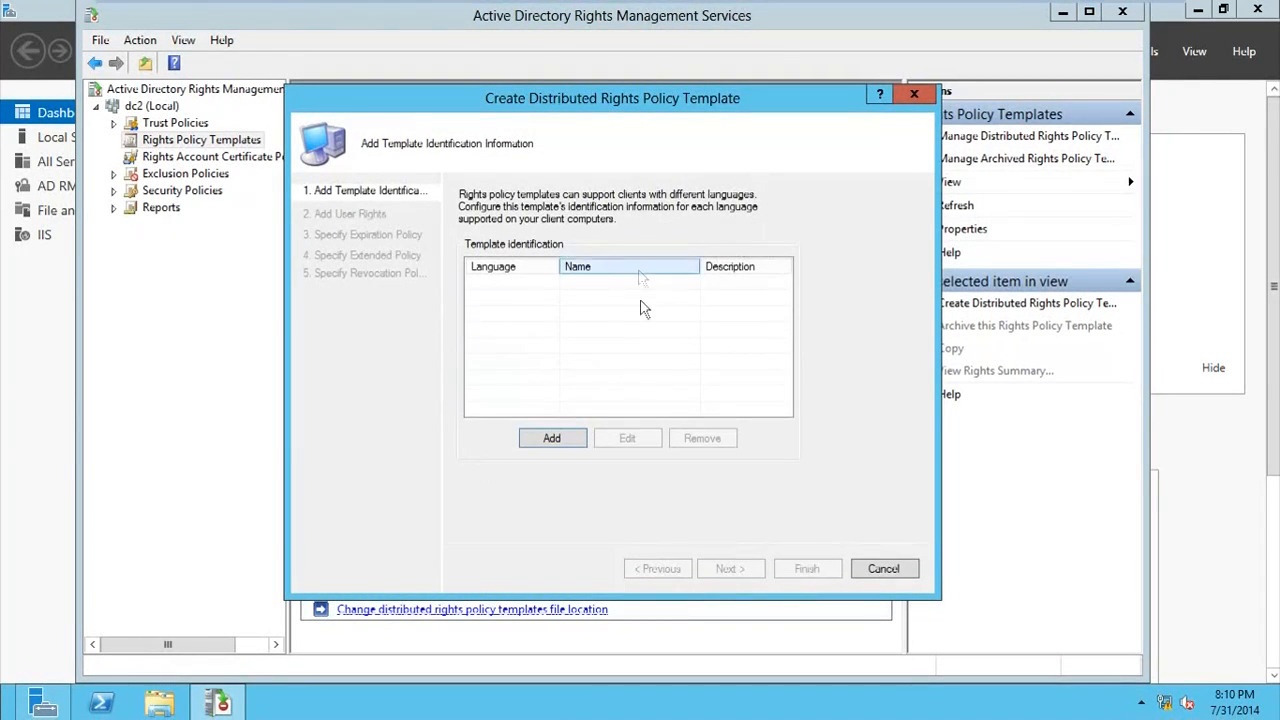
pyautogui.click(556, 438)
pyautogui.click(693, 344)
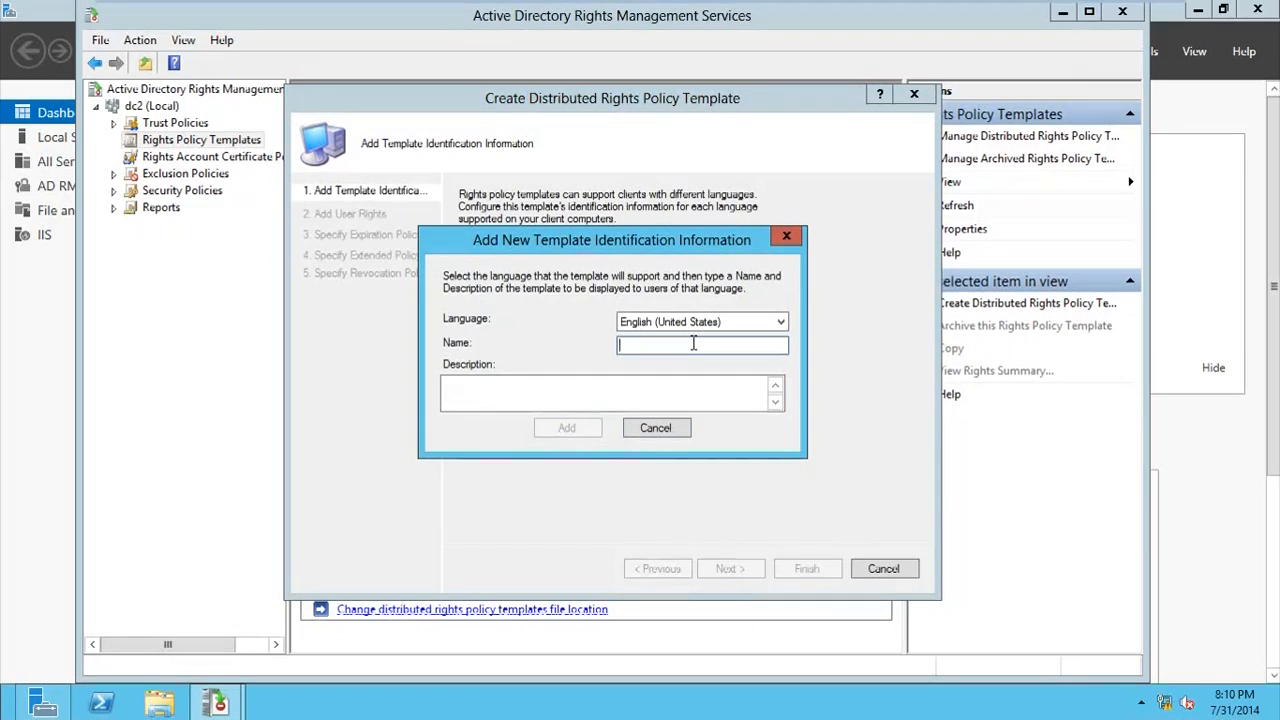
pyautogui.write("Vincent's Te")
pyautogui.press('BackSpace')
pyautogui.write('ch Blog ')
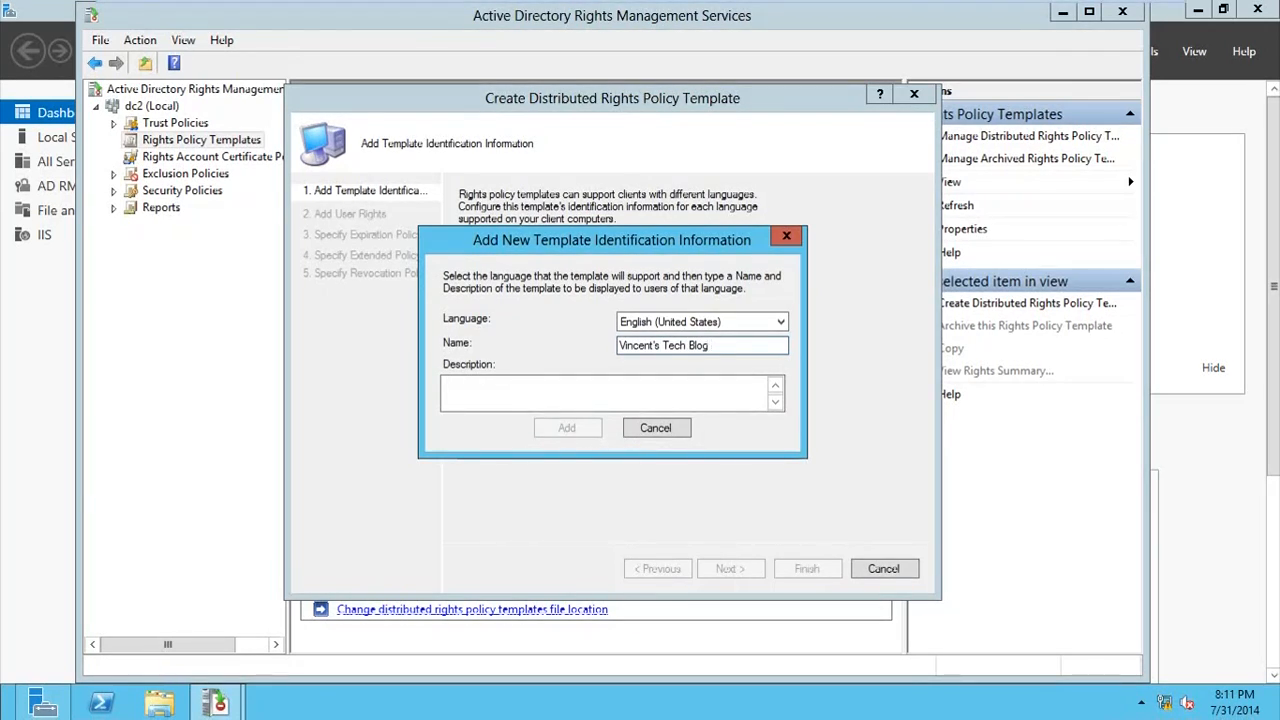
pyautogui.write('Confi')
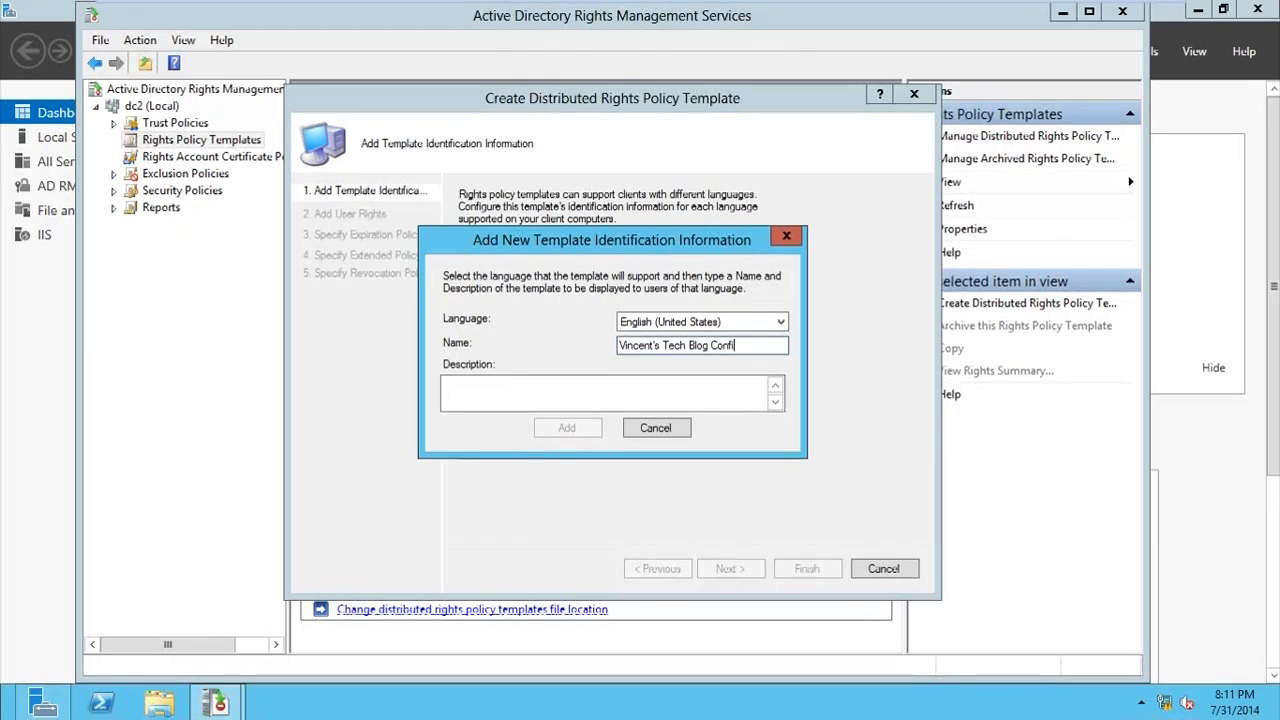
pyautogui.write('denci')
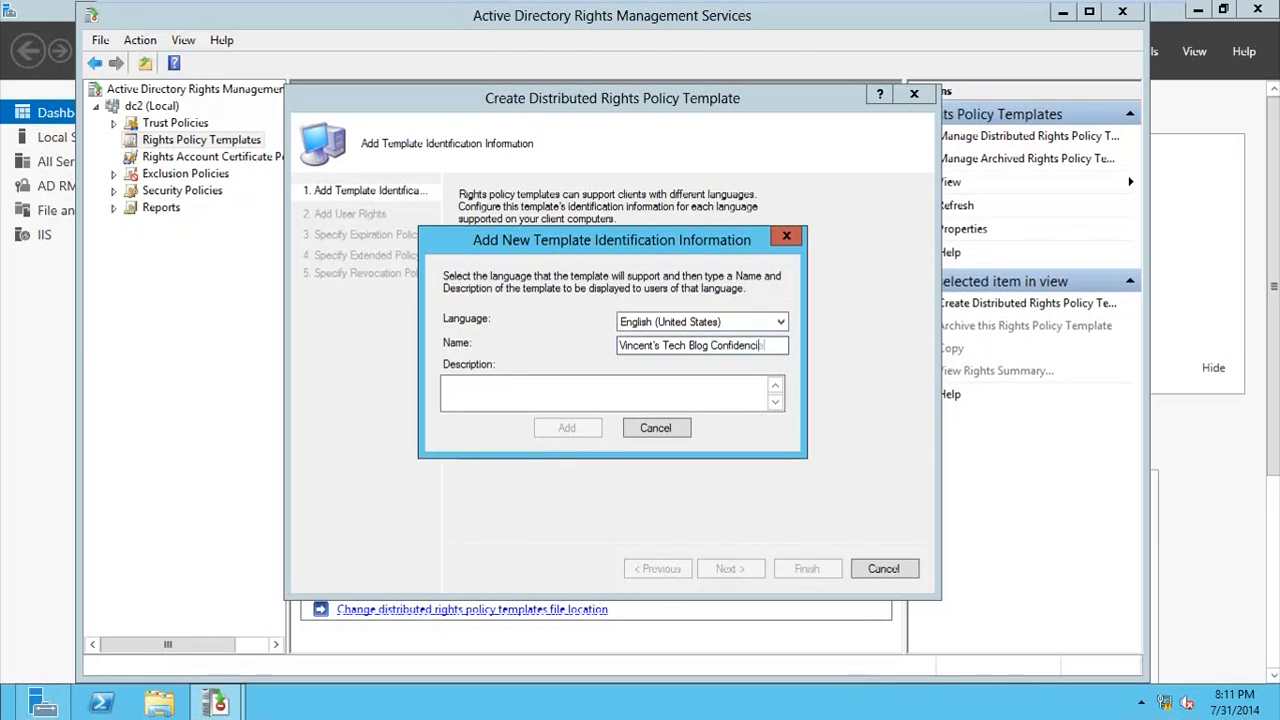
pyautogui.write('al Docs')
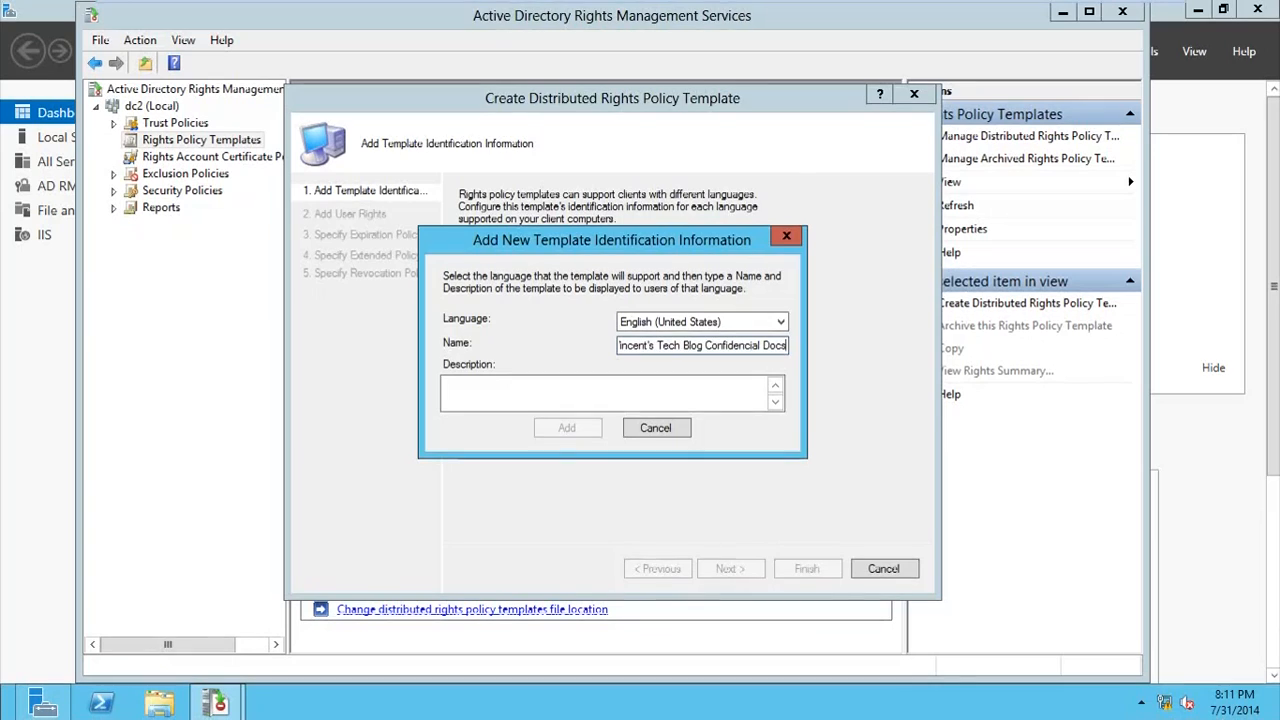
# Step: Describe the template as not allowing forwarding, printing, copying or deleting of docs, add this identification and continue to the user rights
pyautogui.click(616, 401)
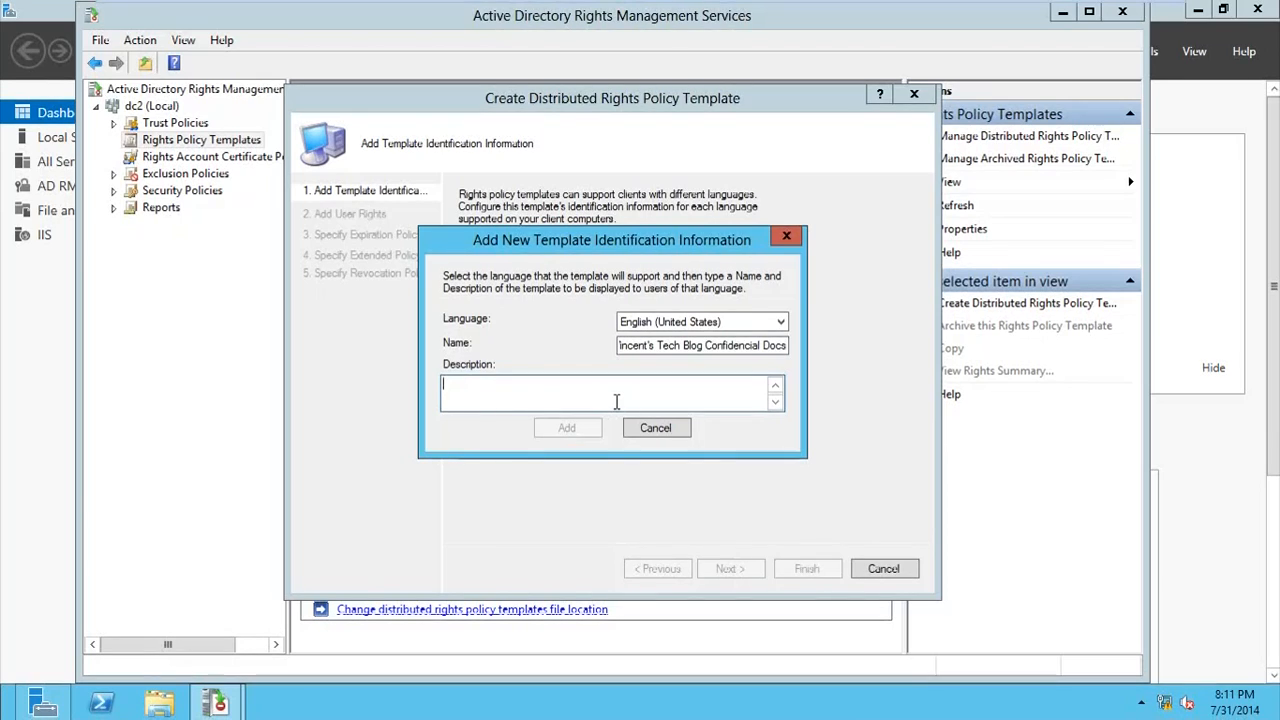
pyautogui.write('Does not allow')
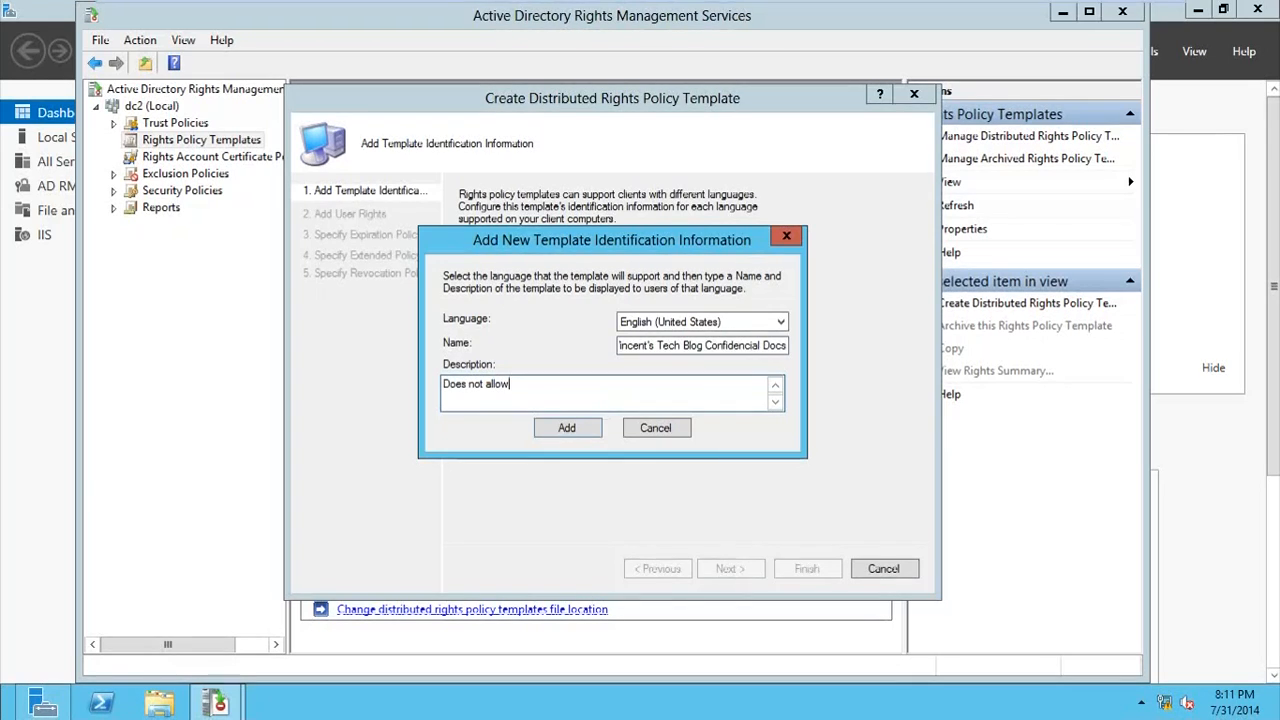
pyautogui.write(' form')
pyautogui.write('war')
pyautogui.write('ding')
pyautogui.write(', printing')
pyautogui.write(', copu')
pyautogui.write('ying')
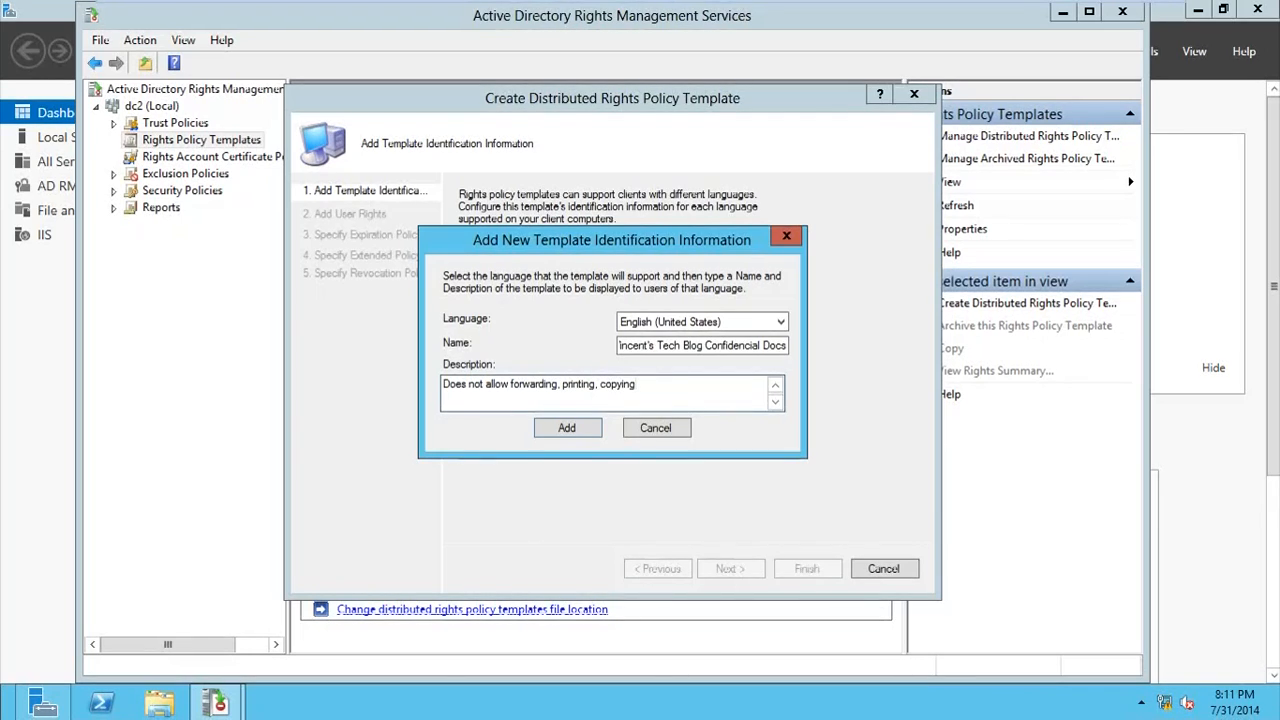
pyautogui.write(', delete')
pyautogui.write('ng ofr docs')
pyautogui.click(583, 432)
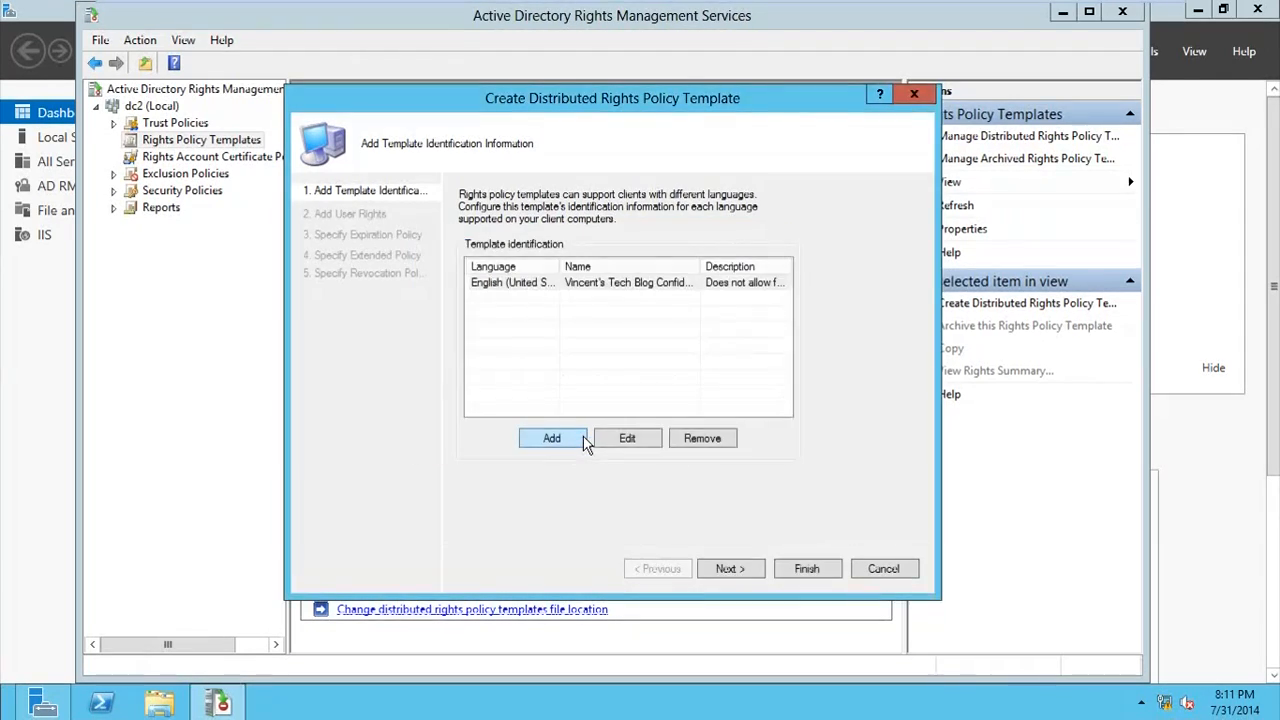
pyautogui.click(639, 286)
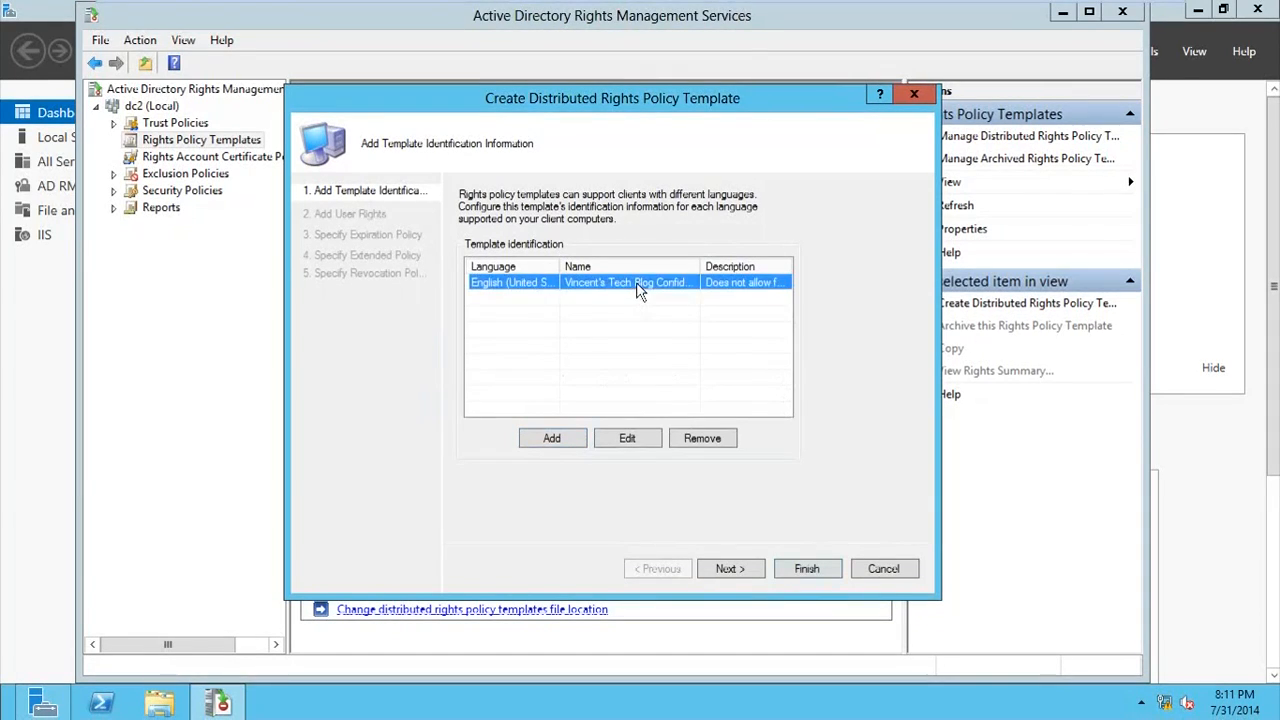
pyautogui.click(729, 569)
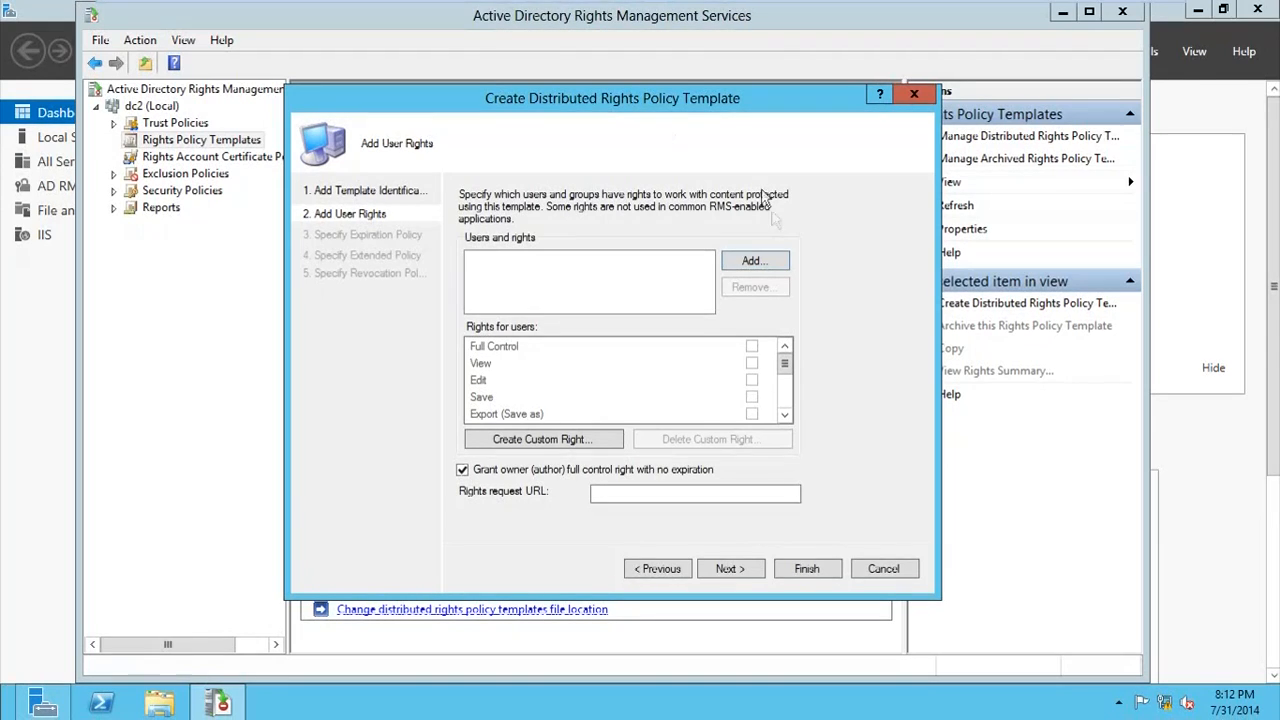
# Step: Look up the account entry in the directory, add its e-mail address to the template and grant it the View right
pyautogui.click(770, 262)
pyautogui.write('a')
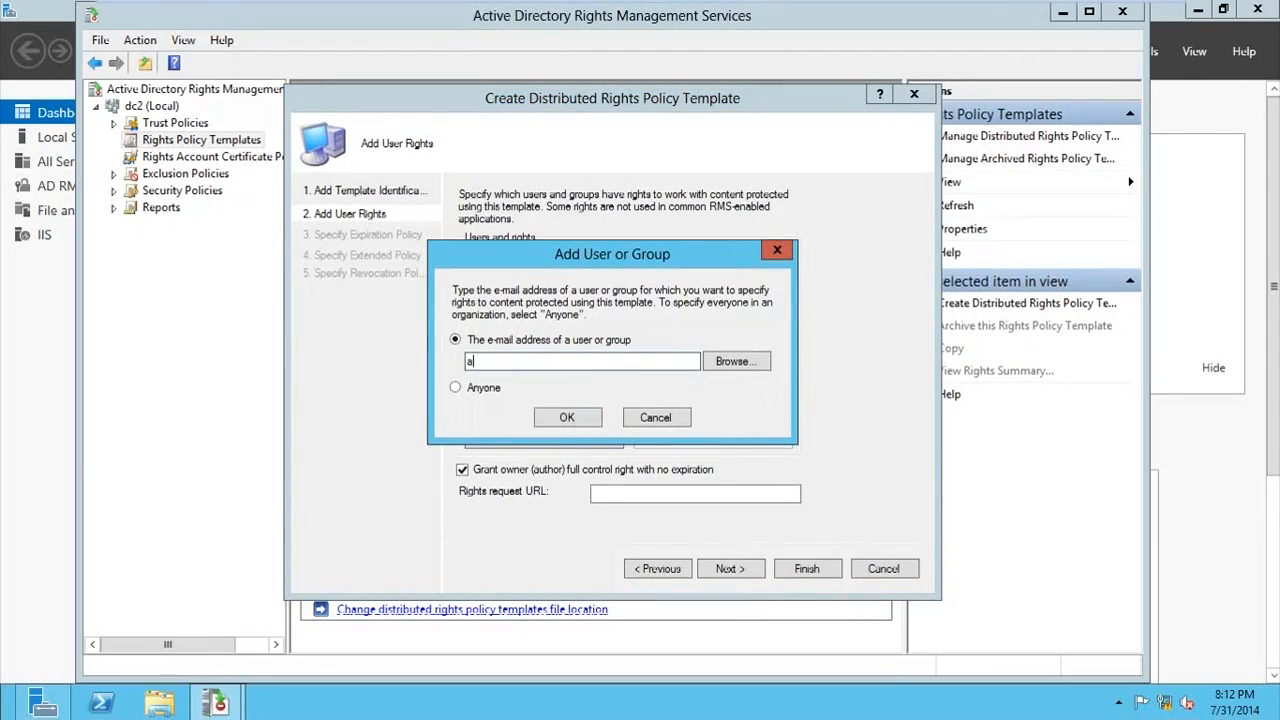
pyautogui.click(712, 363)
pyautogui.write('acc')
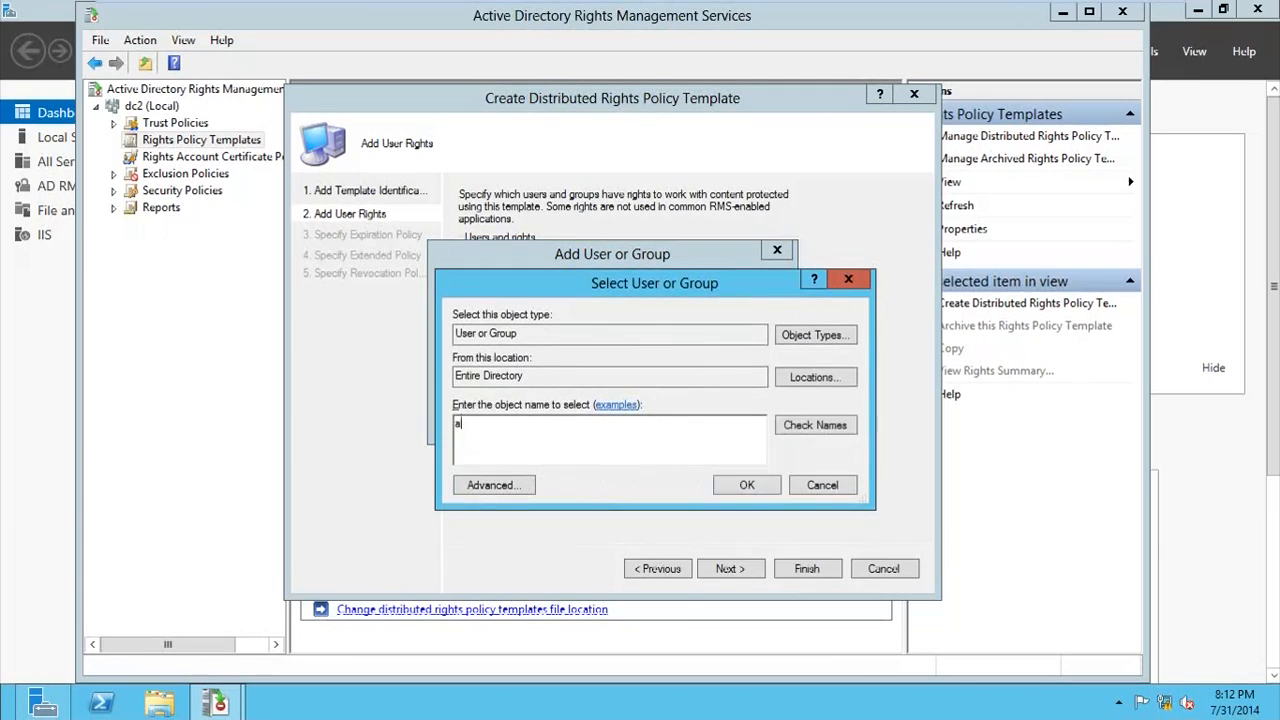
pyautogui.click(826, 440)
pyautogui.click(733, 485)
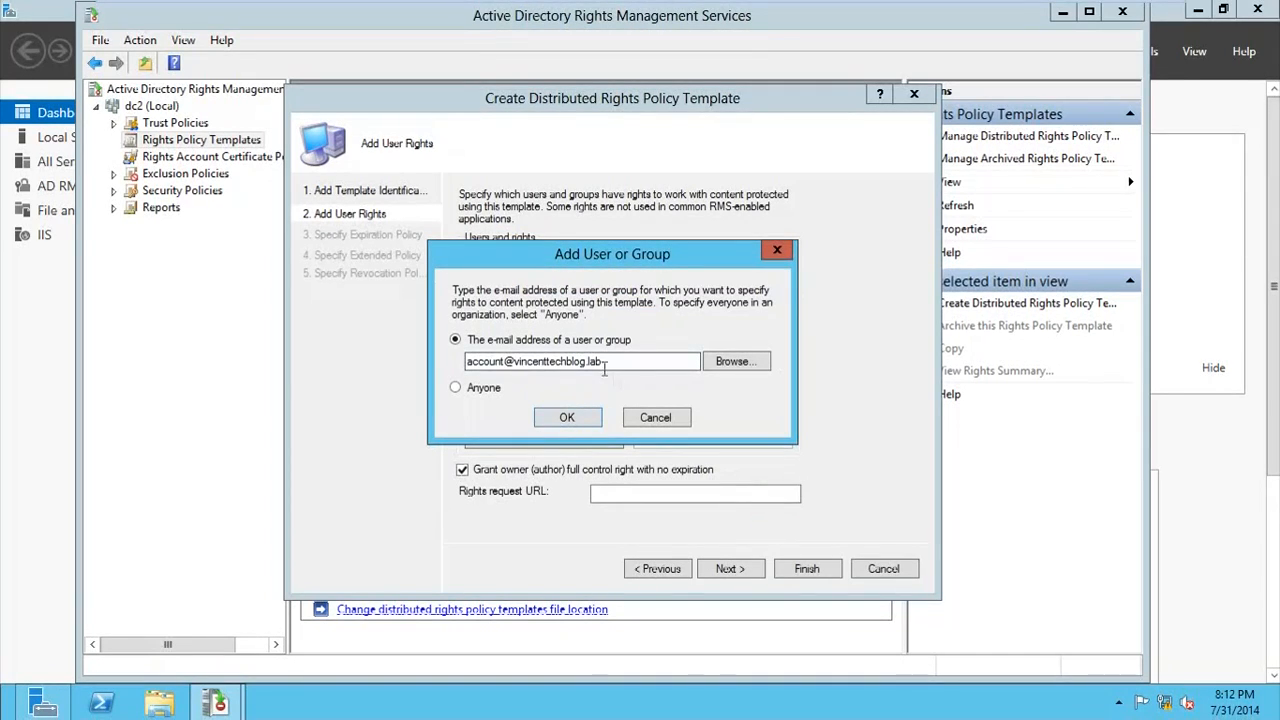
pyautogui.moveTo(623, 358); pyautogui.dragTo(389, 334)
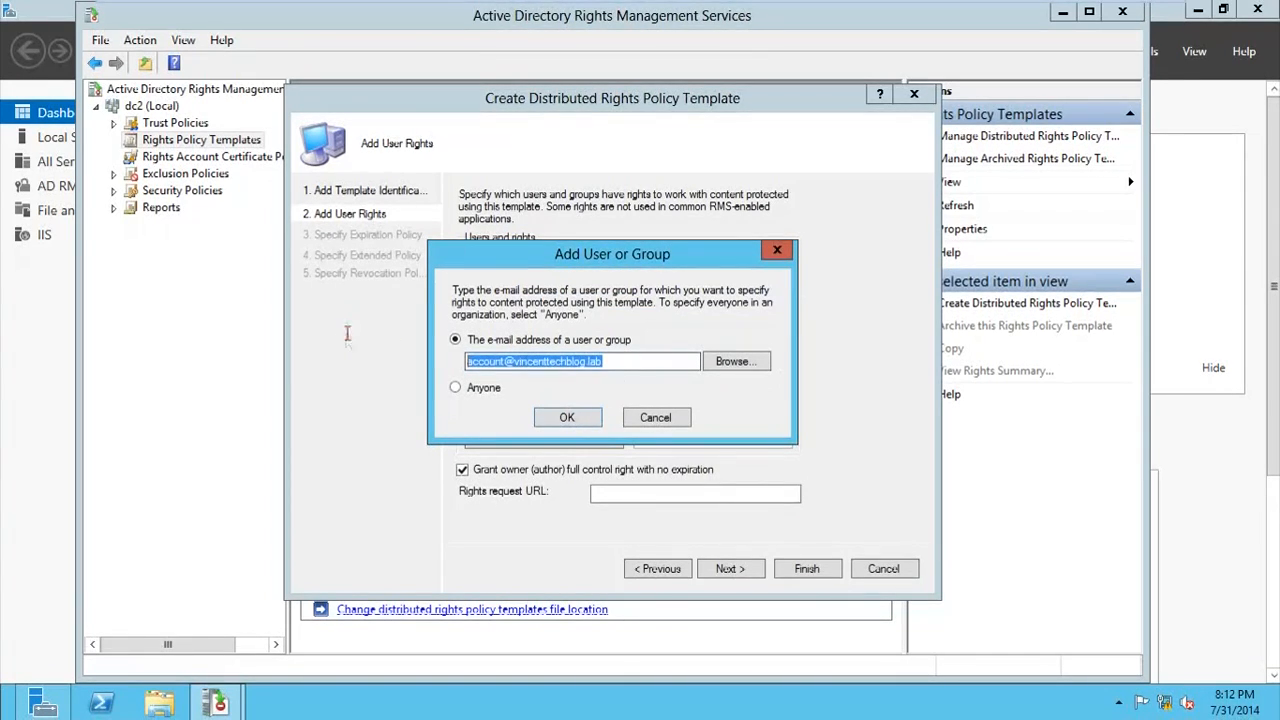
pyautogui.click(623, 362)
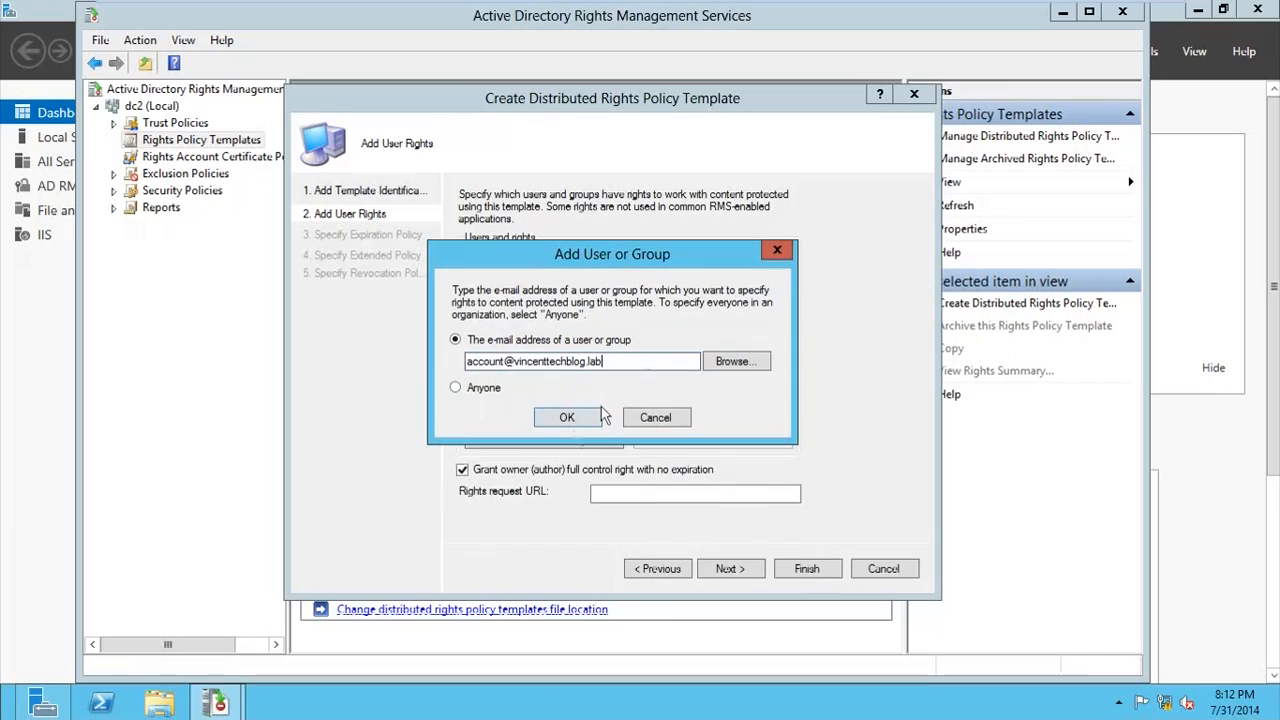
pyautogui.click(588, 422)
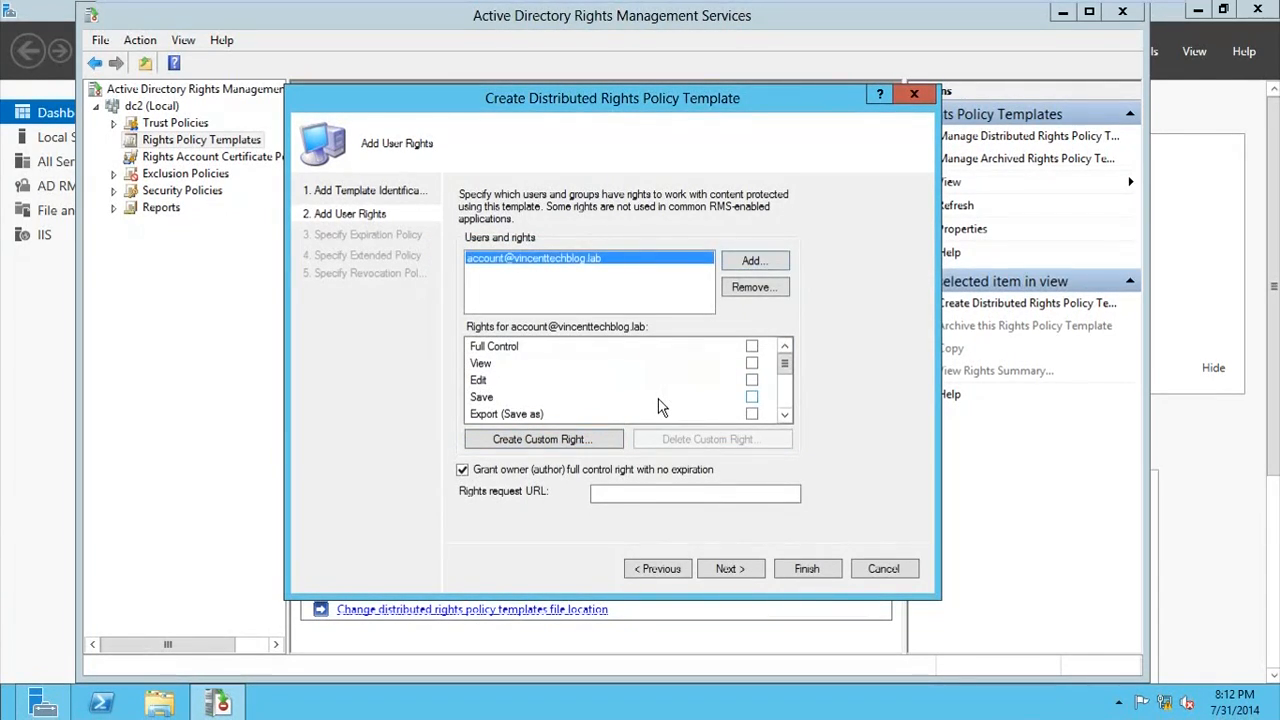
pyautogui.click(752, 364)
pyautogui.click(730, 572)
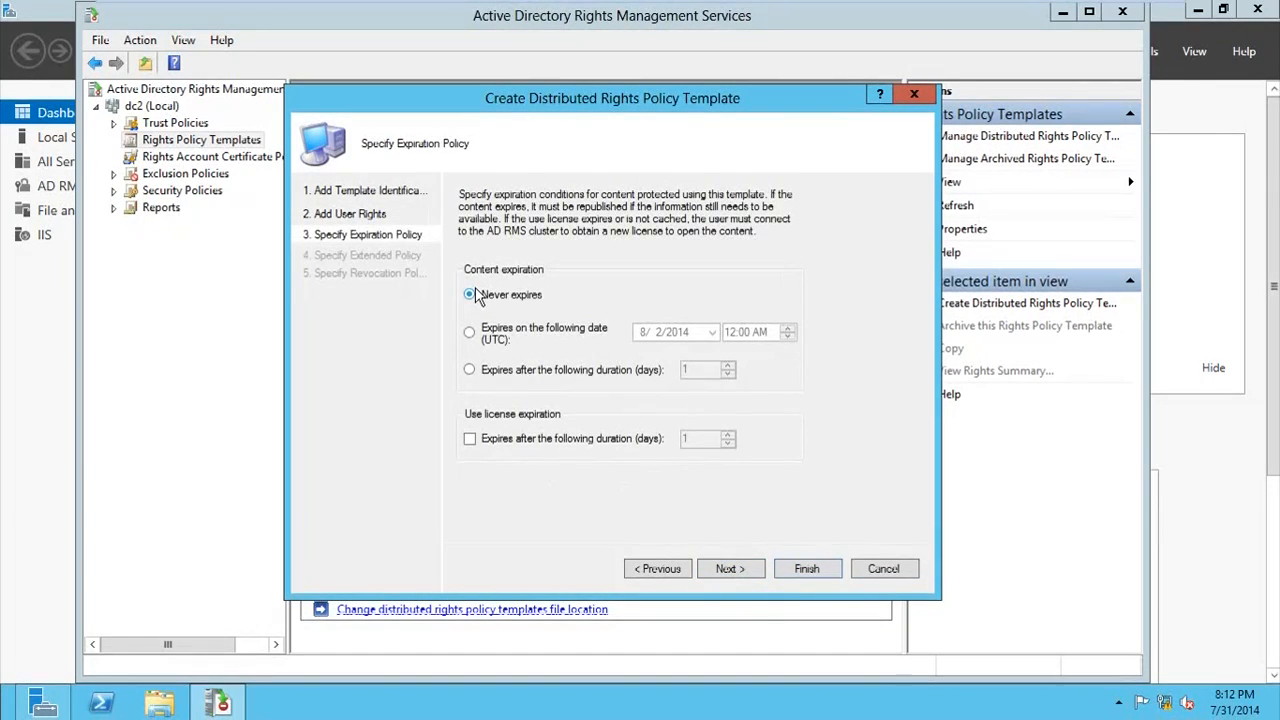
# Step: Set the protected content to expire on 8/13/2014 and continue to the extended policy
pyautogui.click(469, 332)
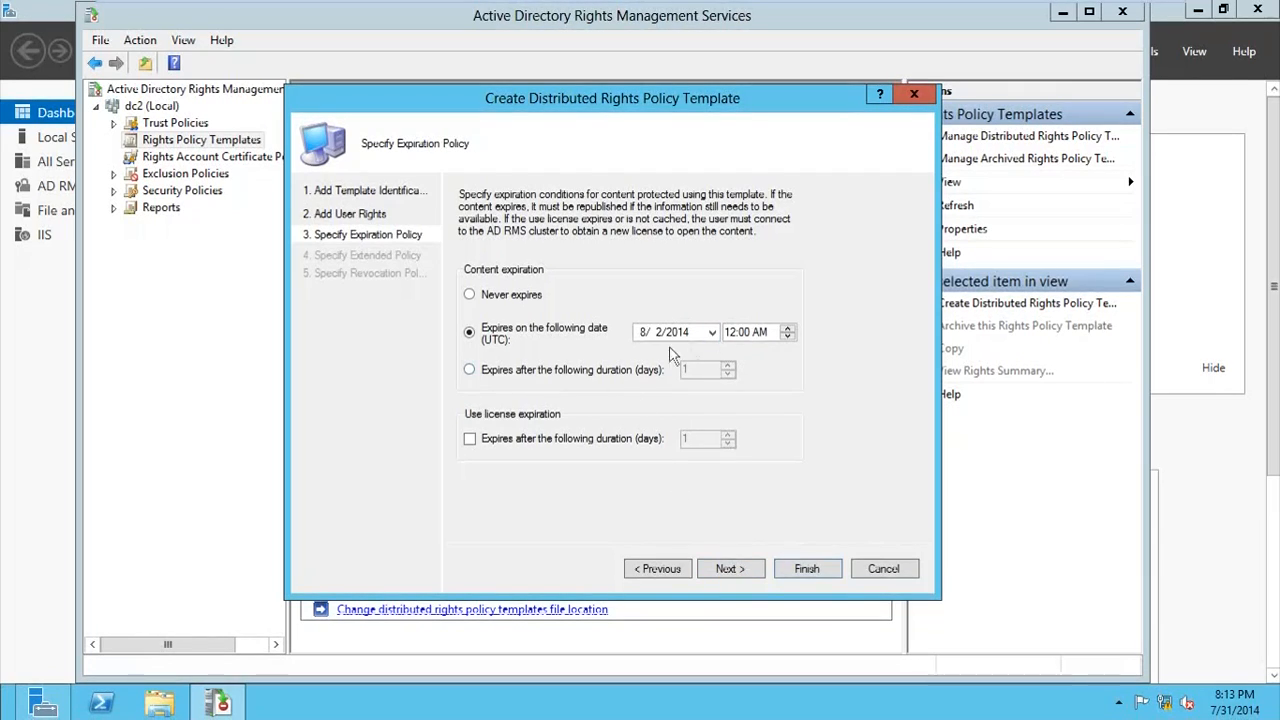
pyautogui.click(712, 332)
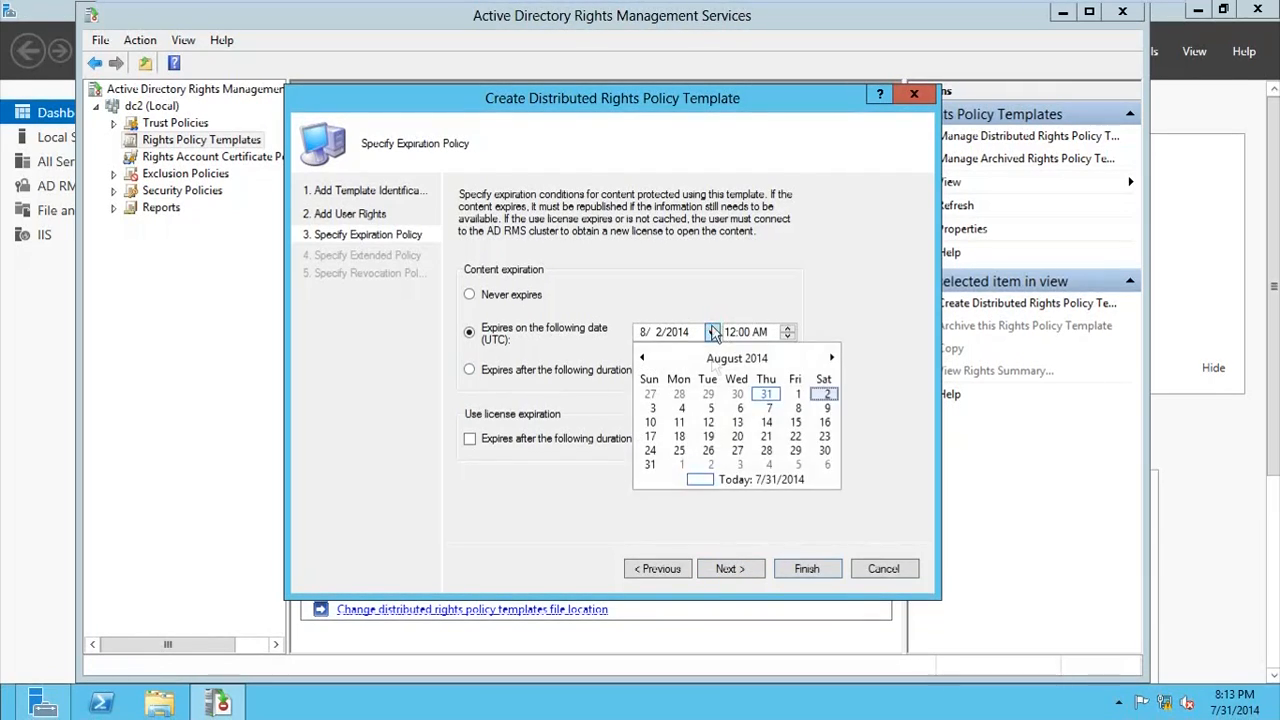
pyautogui.click(738, 424)
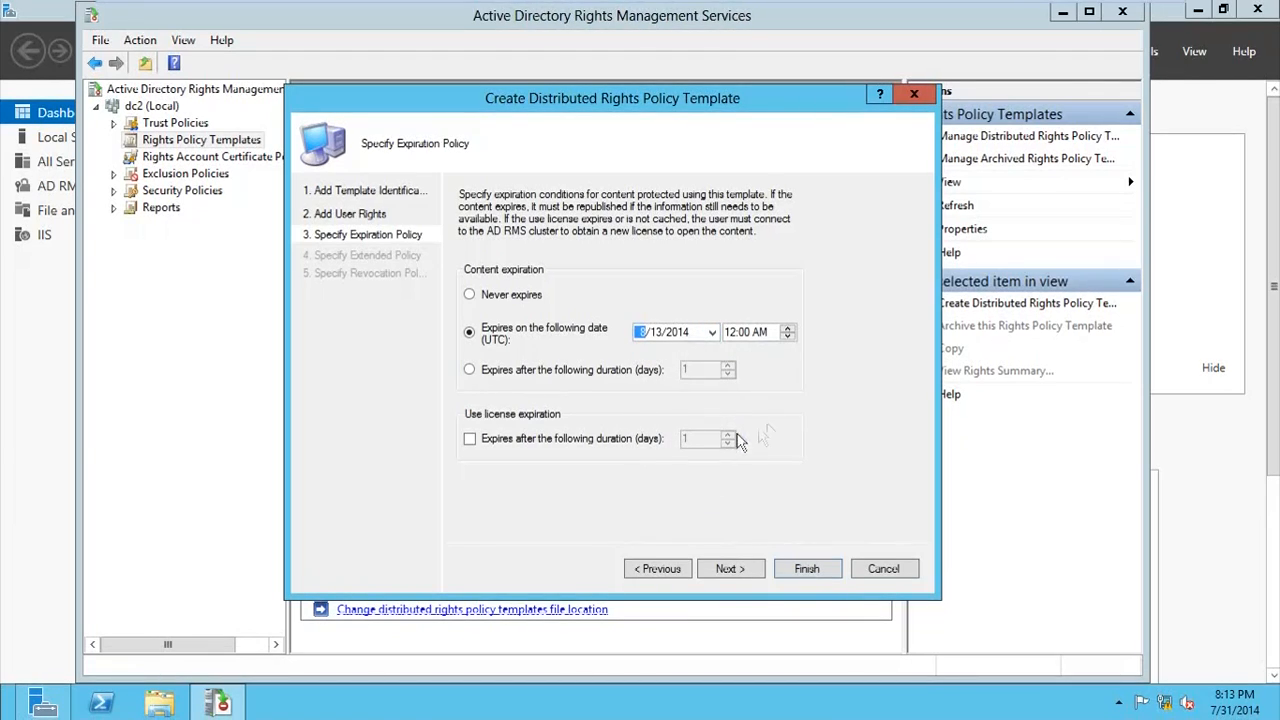
pyautogui.click(742, 566)
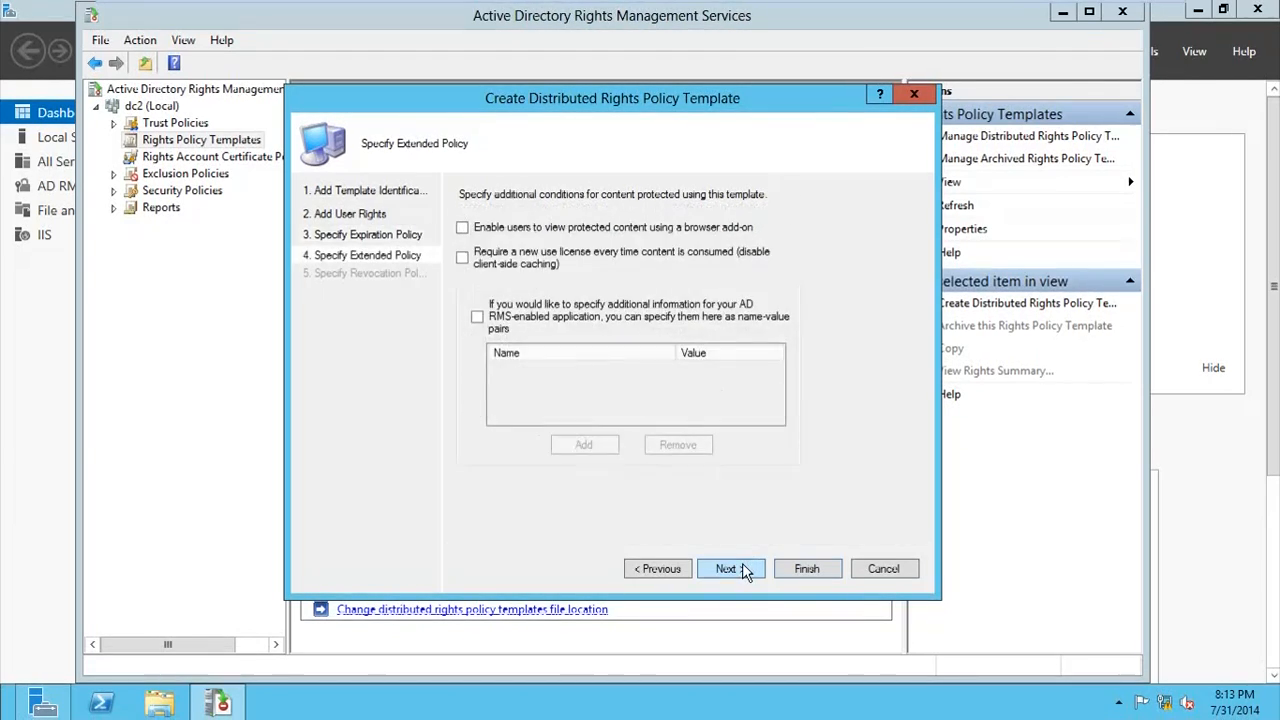
# Step: Enable viewing with a browser add-on, require a new use license every time content is consumed, and finish the template without revocation
pyautogui.click(463, 229)
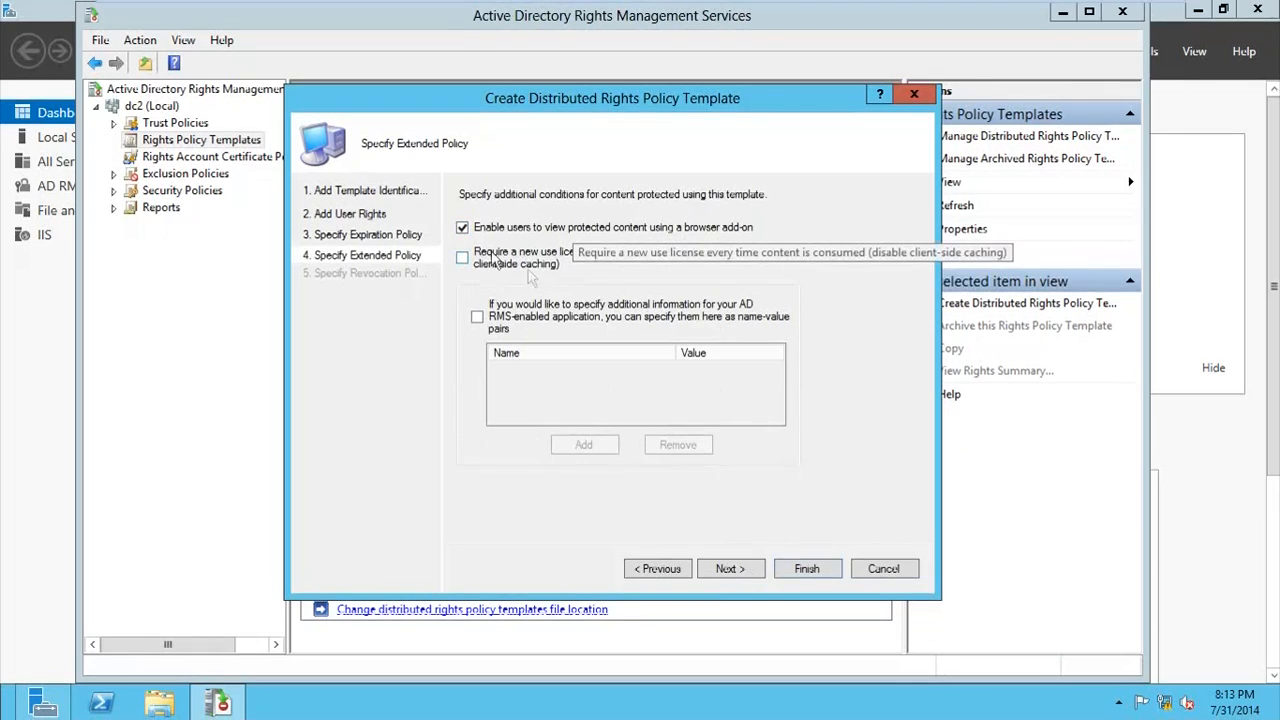
pyautogui.click(463, 258)
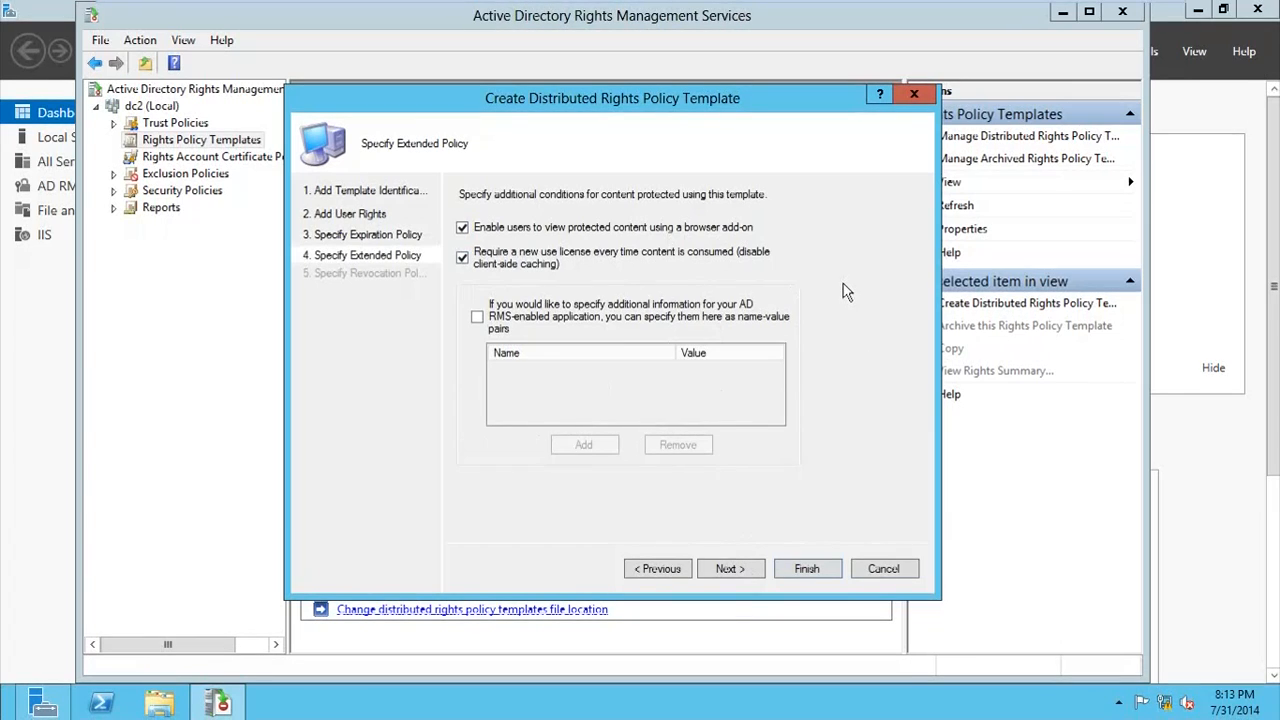
pyautogui.click(742, 566)
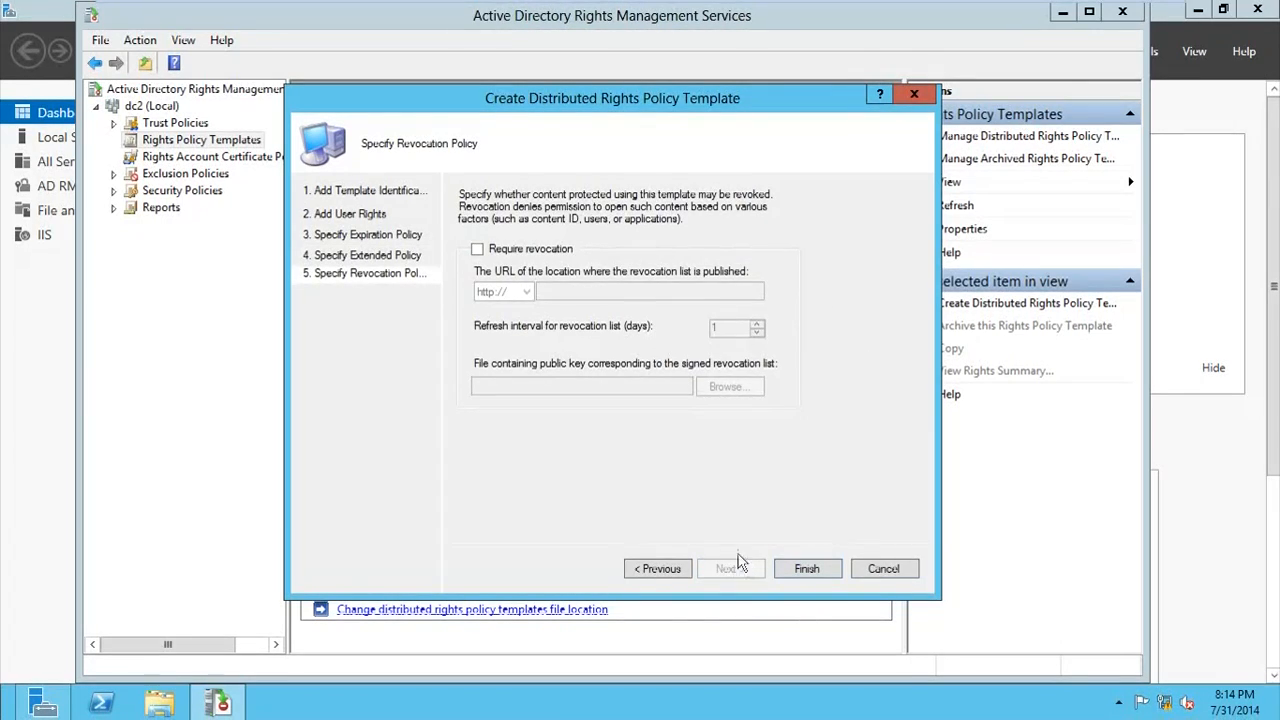
pyautogui.click(788, 570)
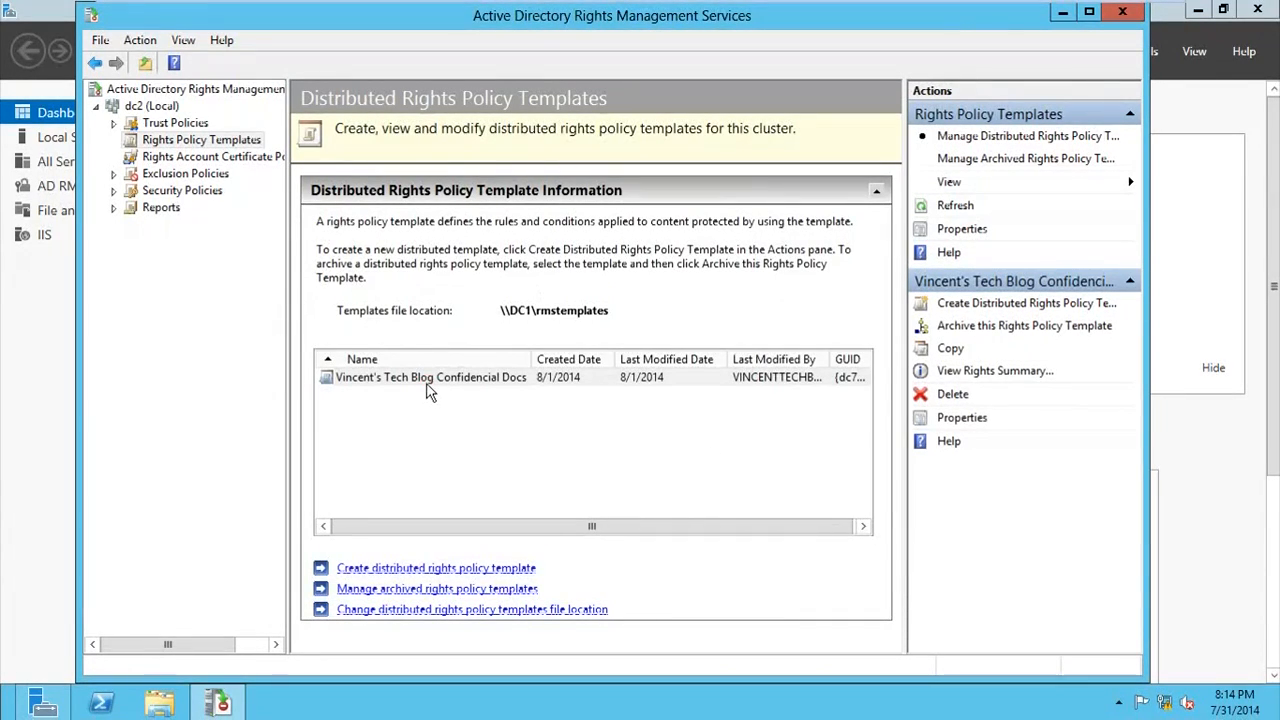
pyautogui.click(426, 384)
pyautogui.click(384, 394)
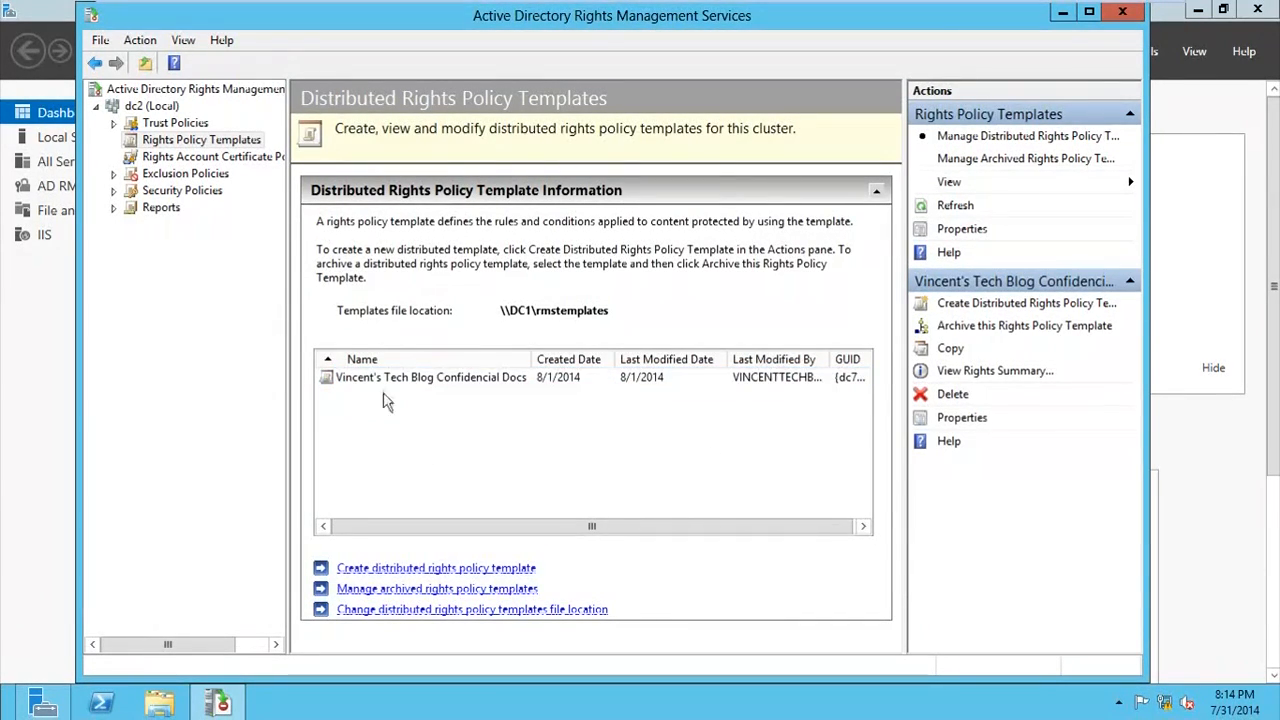
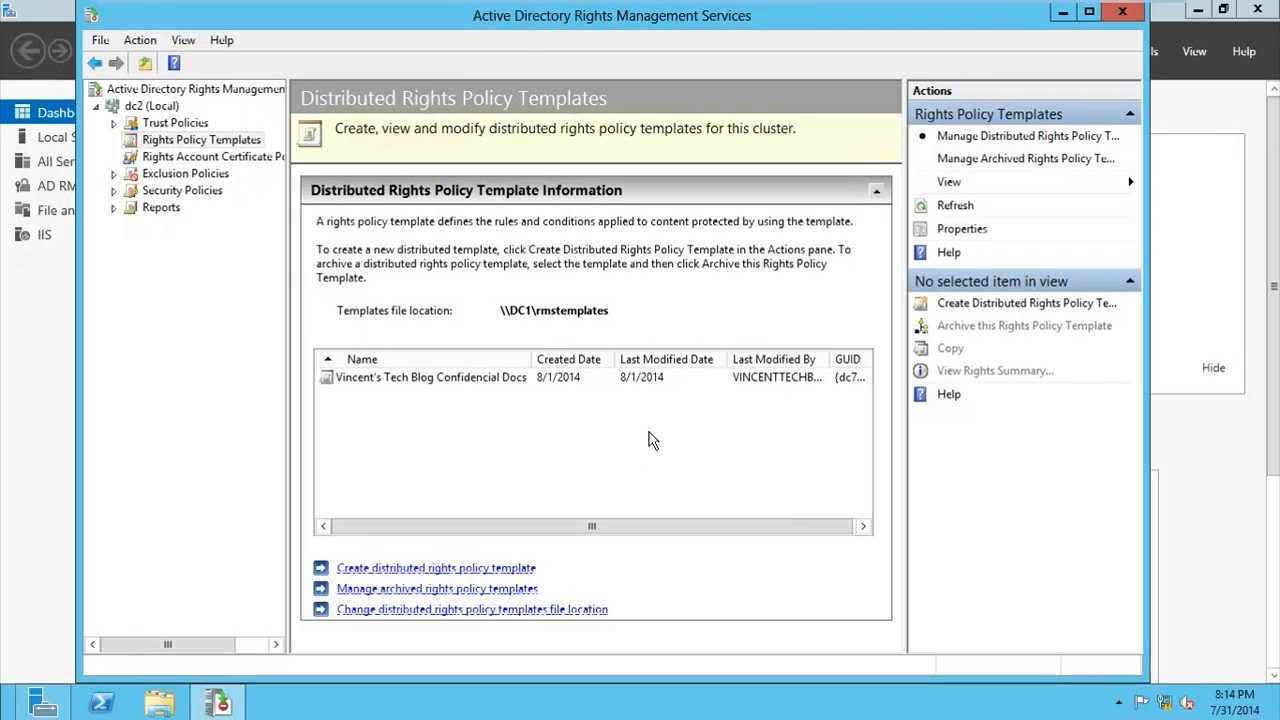
pyautogui.click(500, 381)
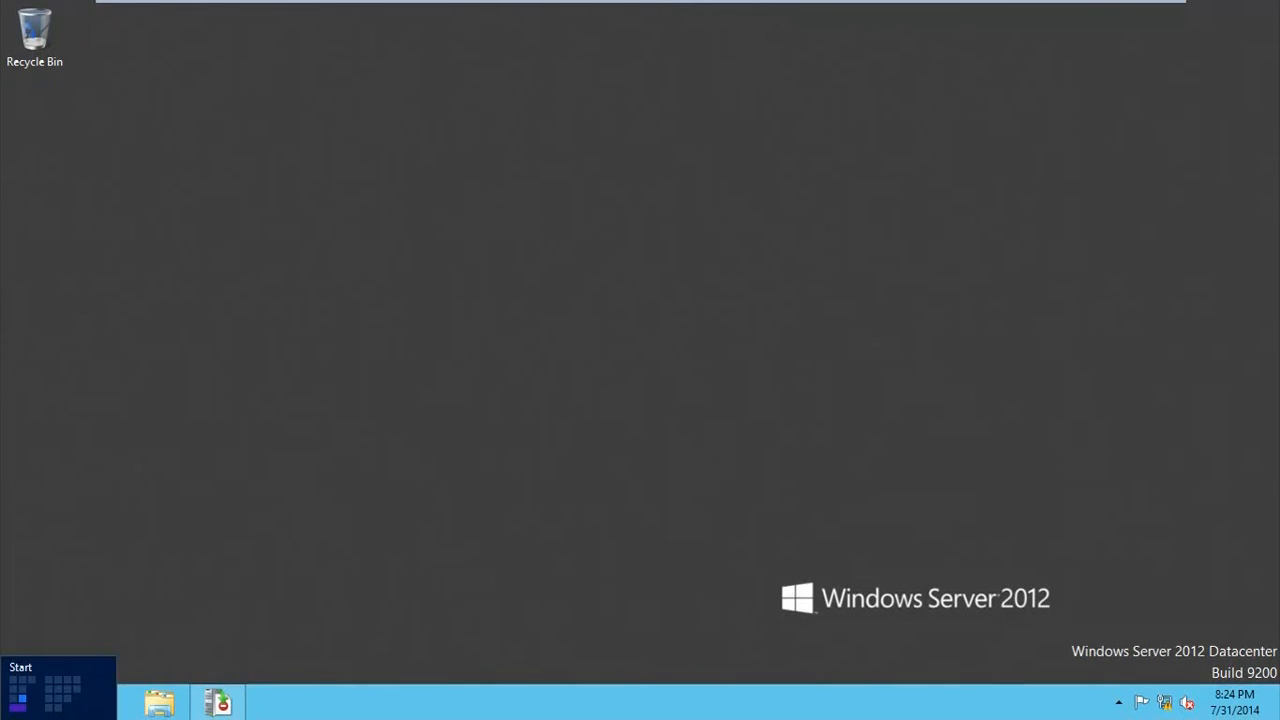
# Step: Switch to Internet Information Services (IIS) Manager and expand DC2 down to the _wmcs application under Default Web Site
pyautogui.click(8, 712)
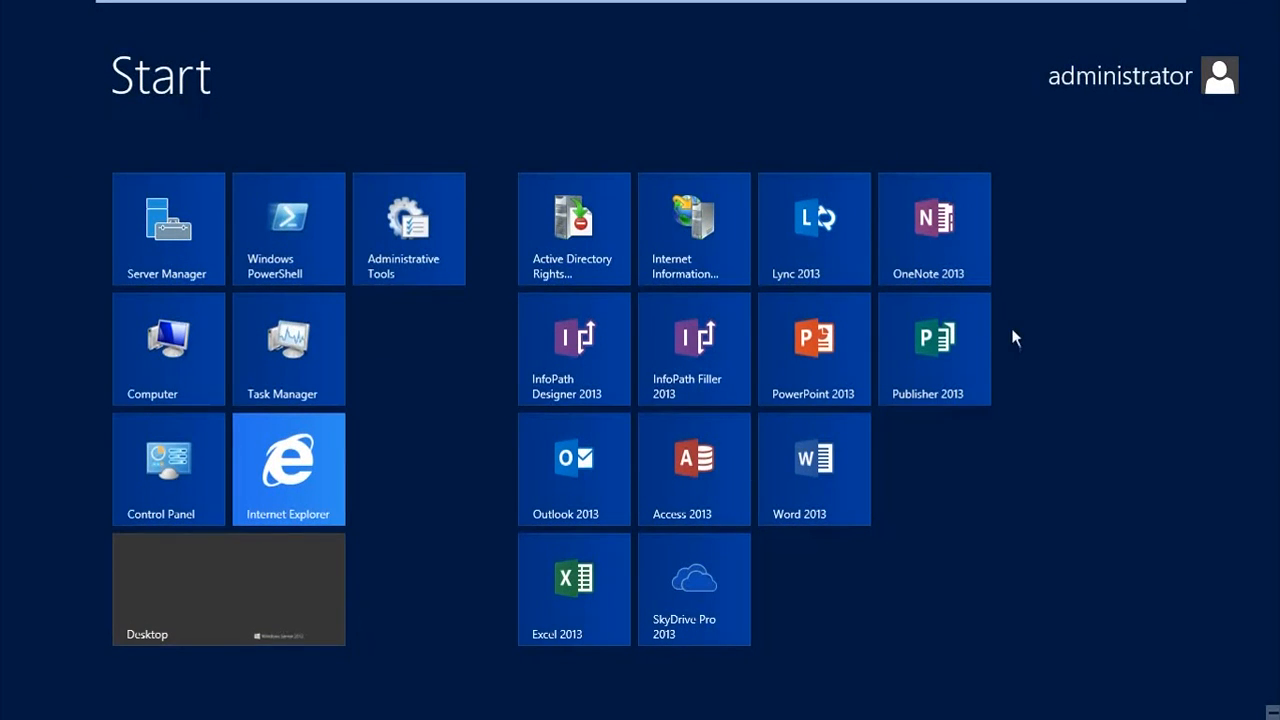
pyautogui.click(680, 246)
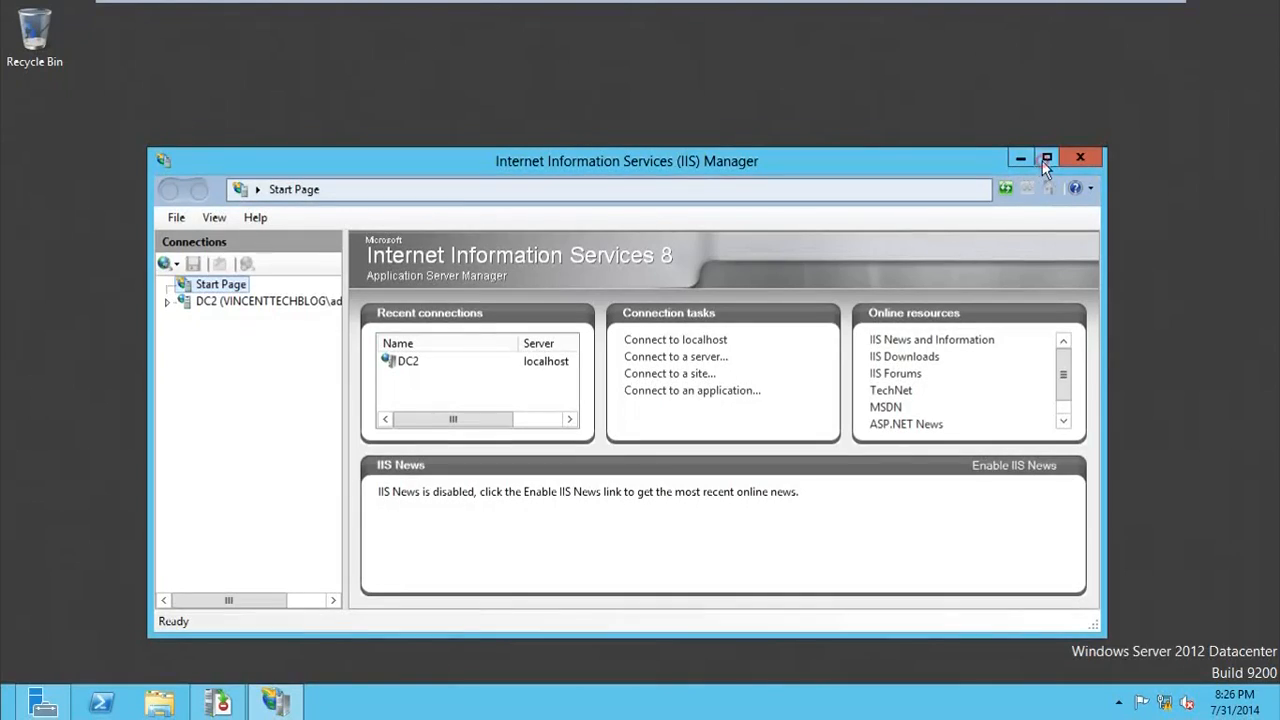
pyautogui.click(1045, 160)
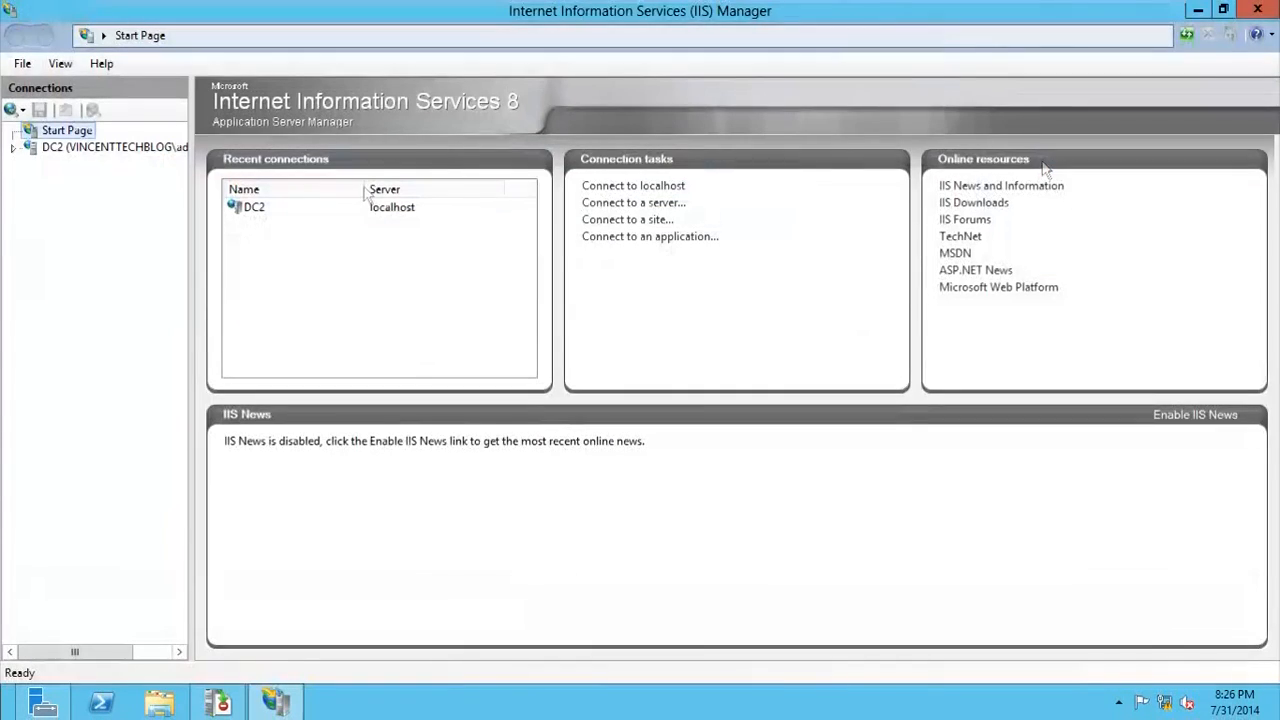
pyautogui.click(16, 148)
pyautogui.click(31, 181)
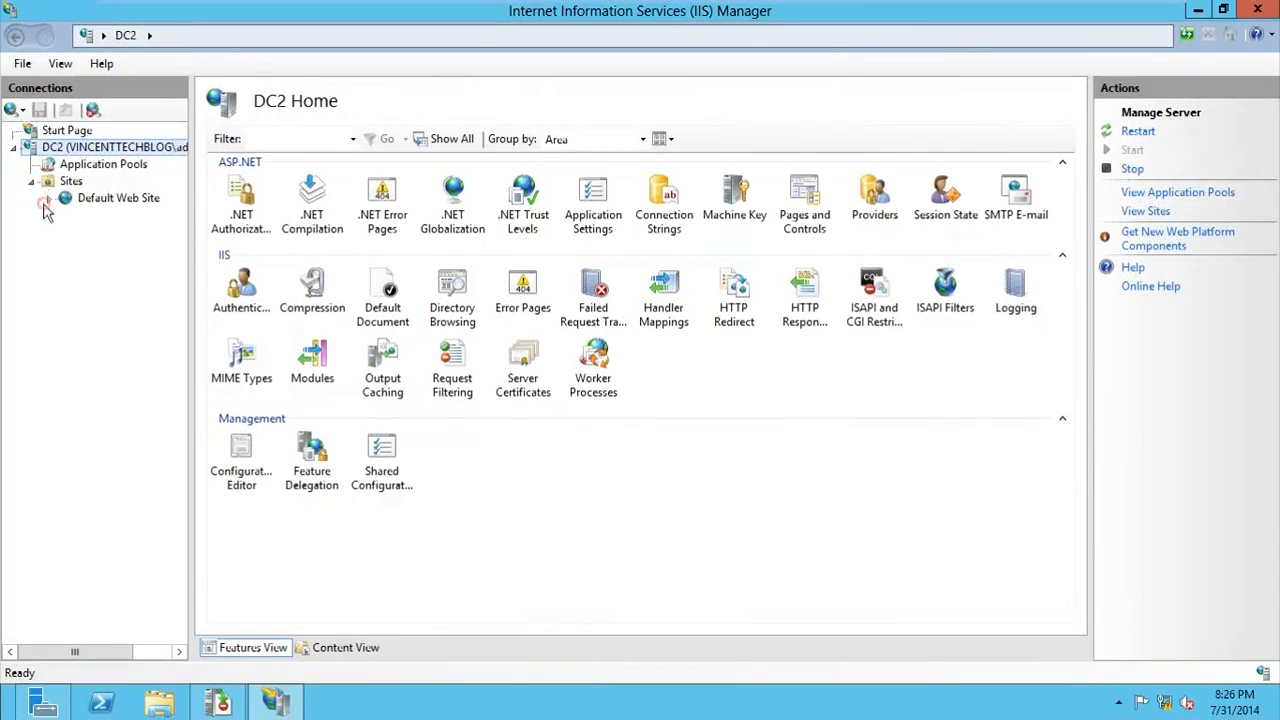
pyautogui.click(46, 200)
pyautogui.click(67, 215)
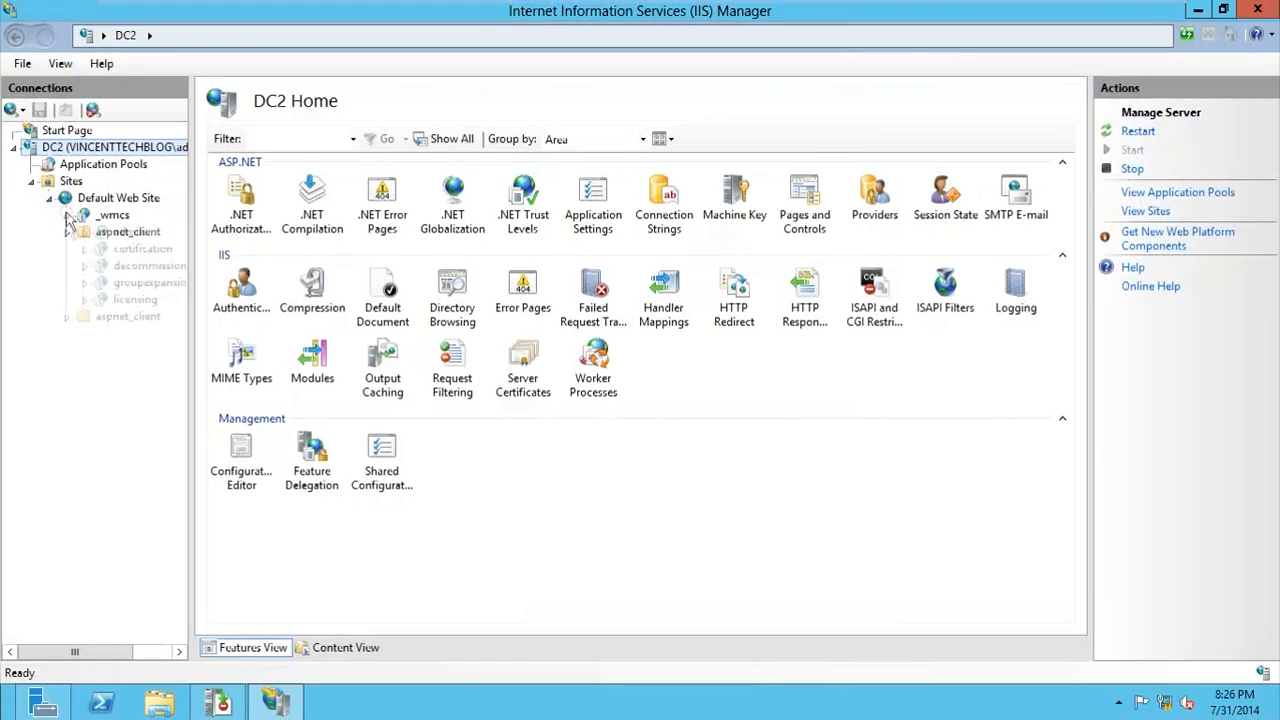
# Step: Enable Anonymous Authentication for the _wmcs application of Default Web Site
pyautogui.click(110, 216)
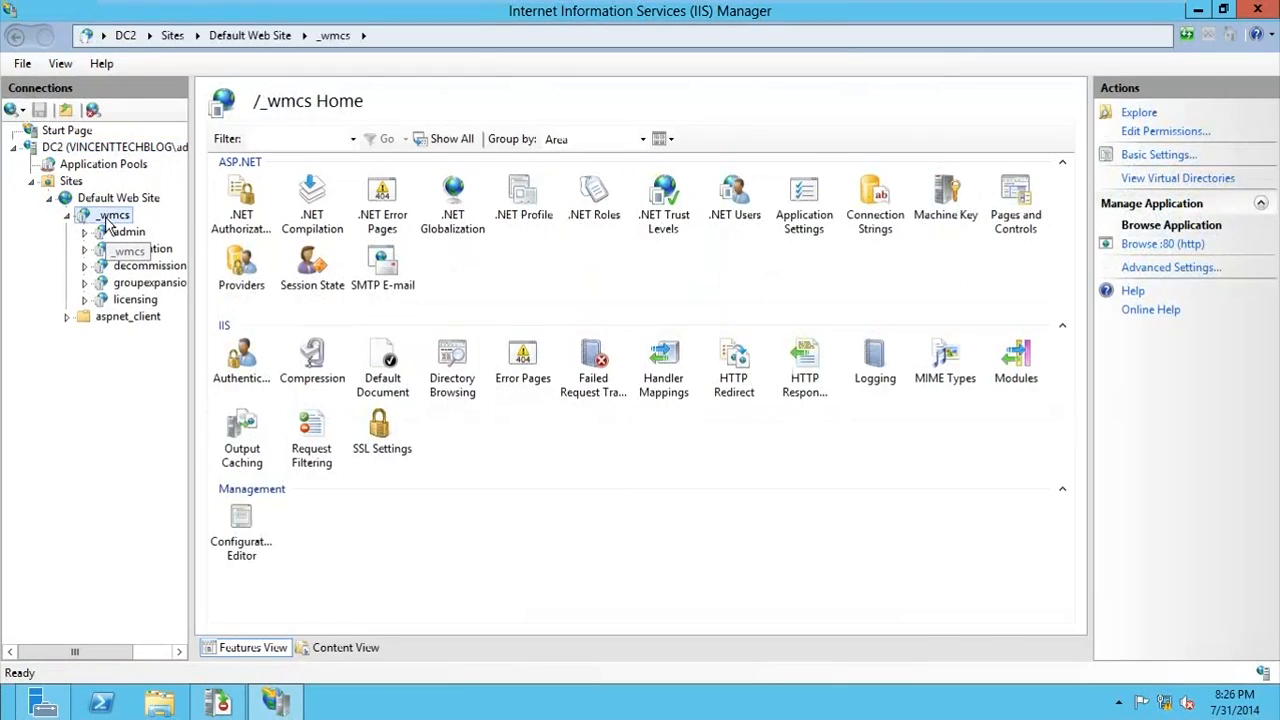
pyautogui.doubleClick(265, 368)
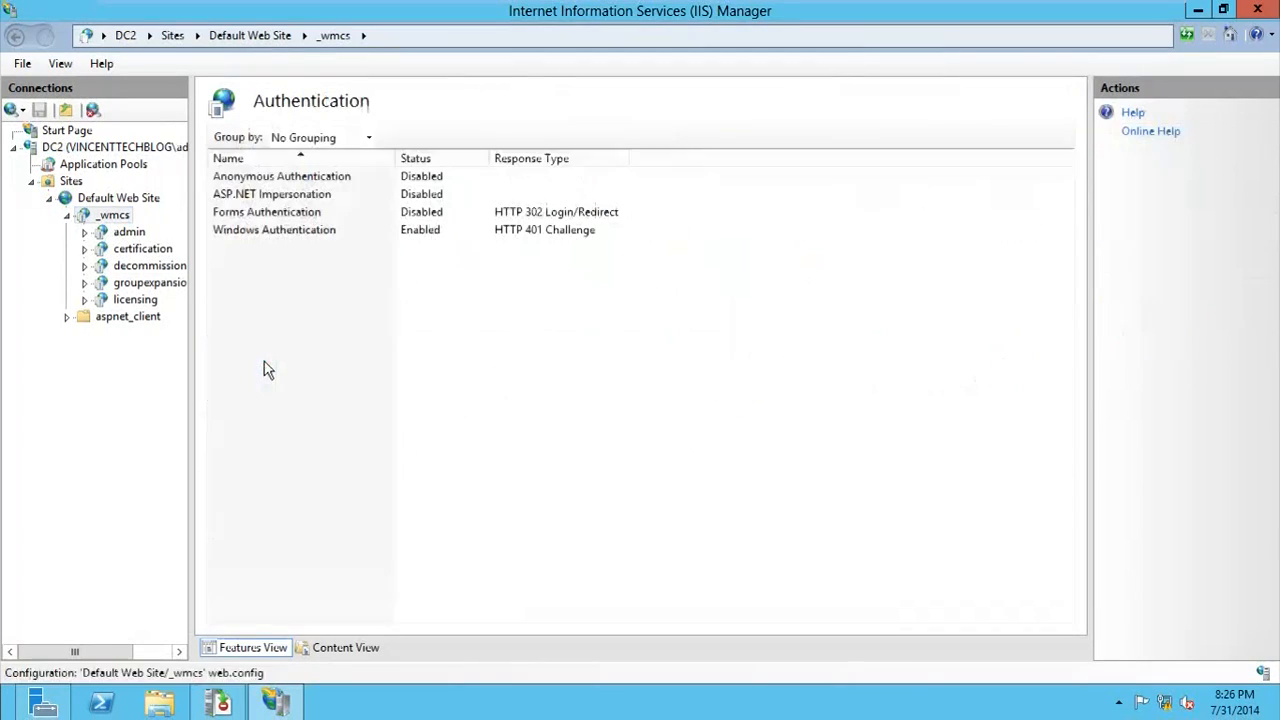
pyautogui.rightClick(284, 179)
pyautogui.click(306, 190)
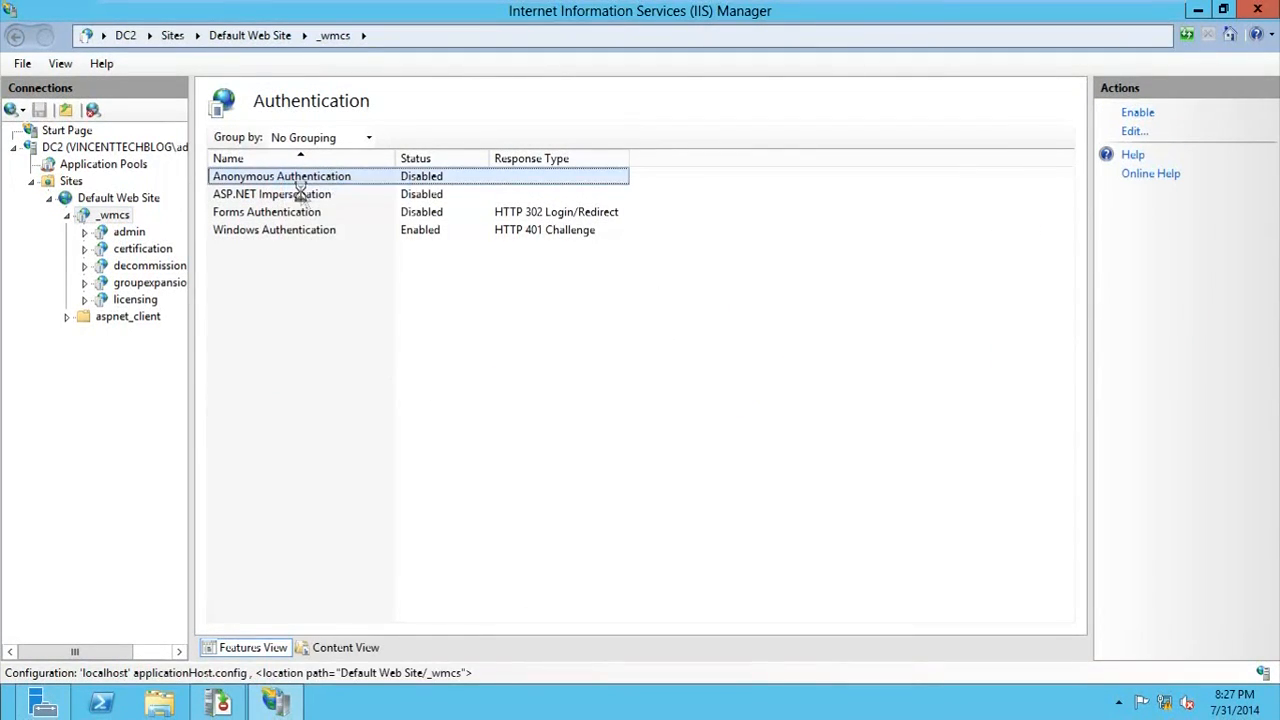
pyautogui.click(298, 193)
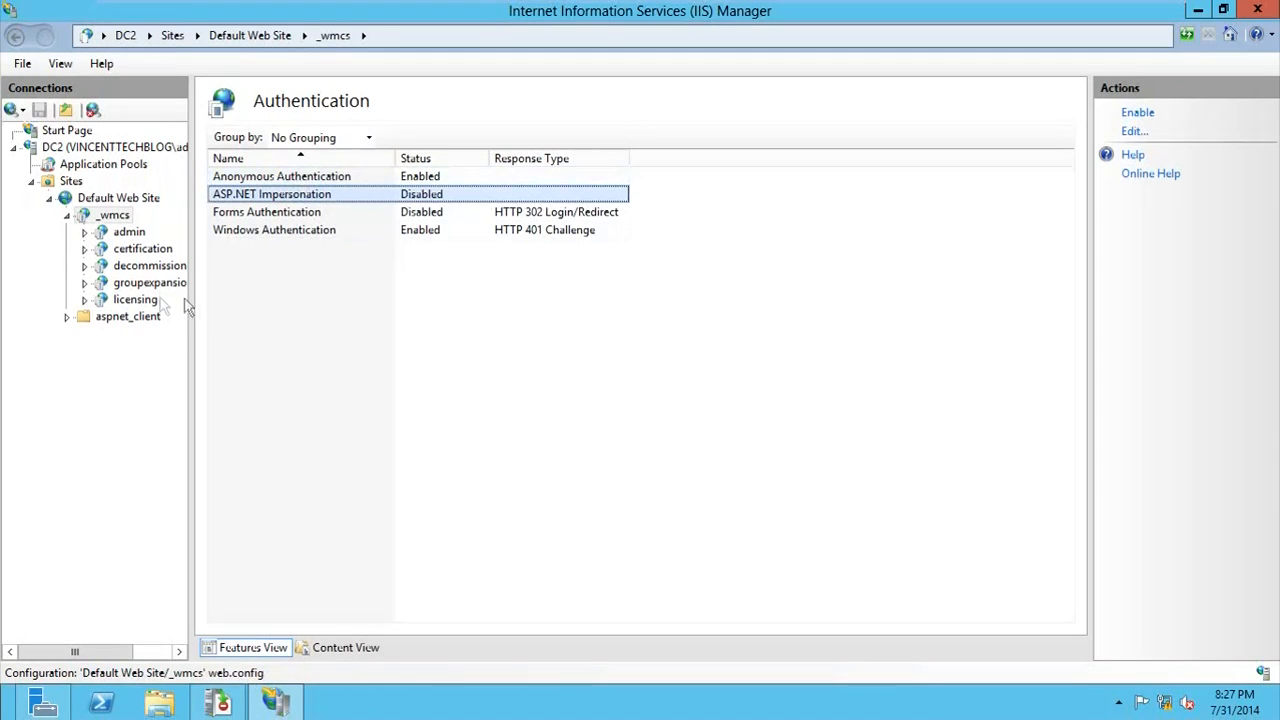
# Step: Enable Anonymous Authentication for the licensing application under _wmcs
pyautogui.click(146, 301)
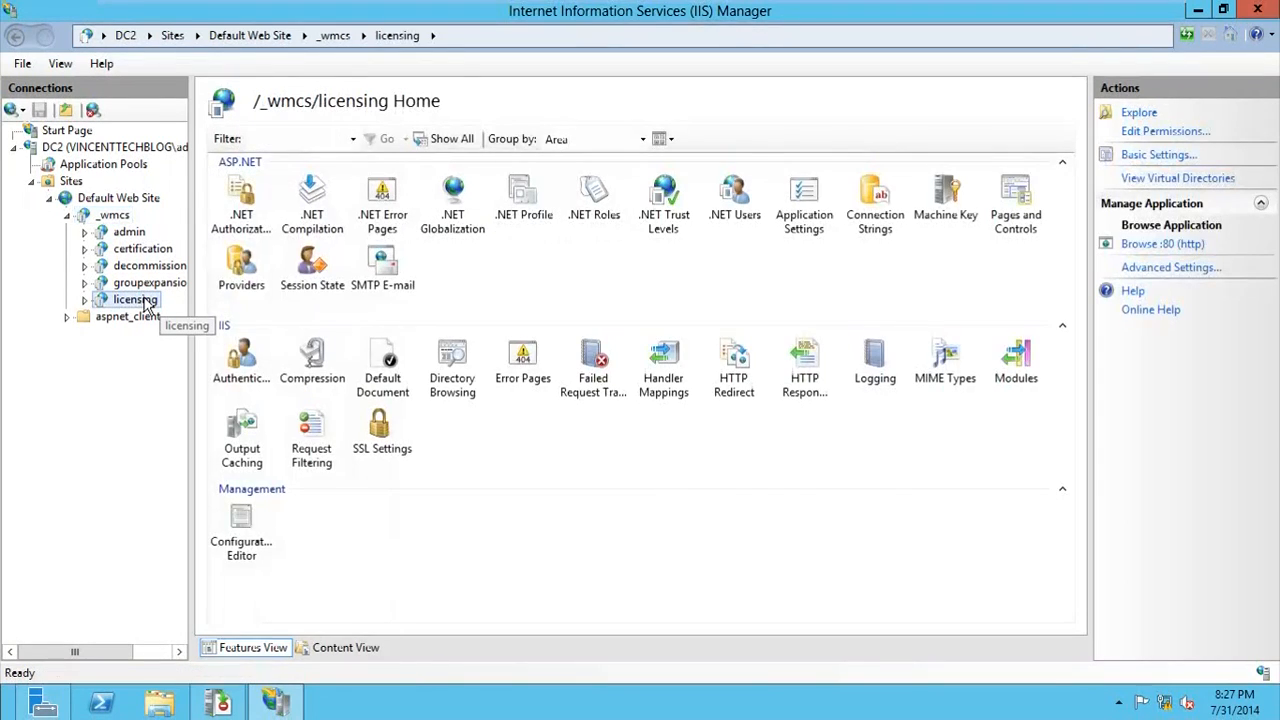
pyautogui.doubleClick(241, 355)
pyautogui.rightClick(253, 180)
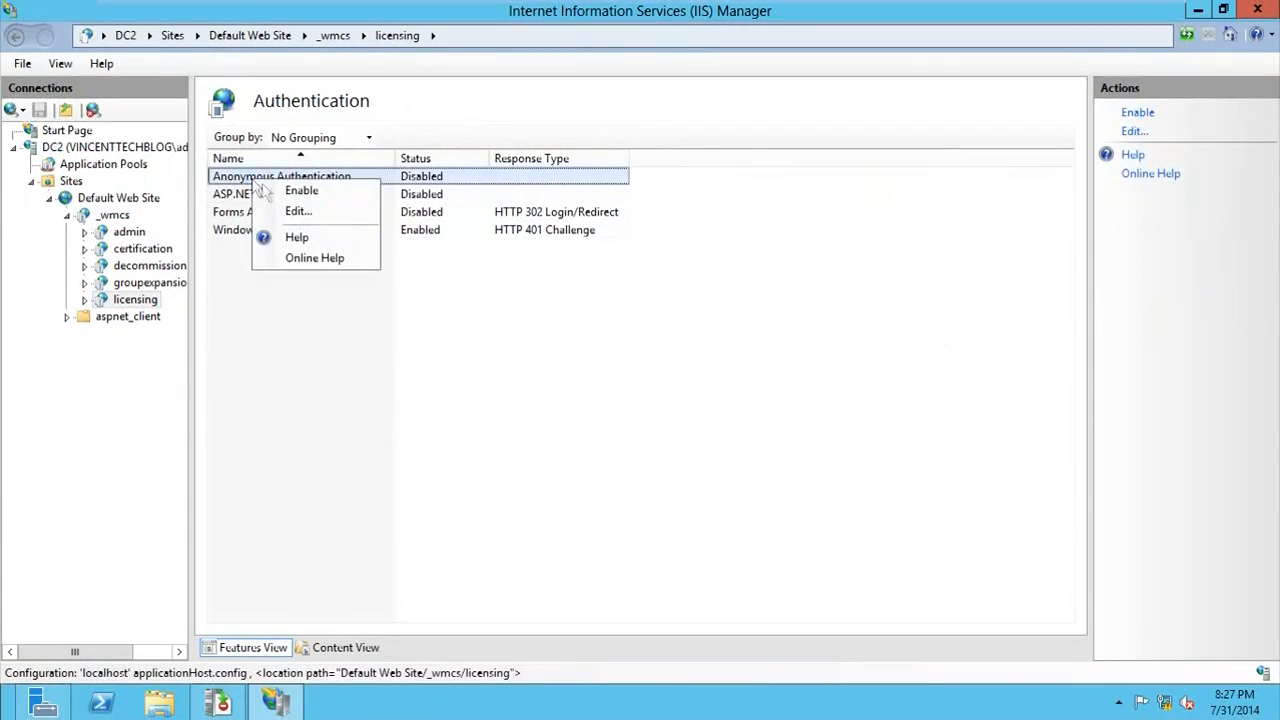
pyautogui.click(290, 189)
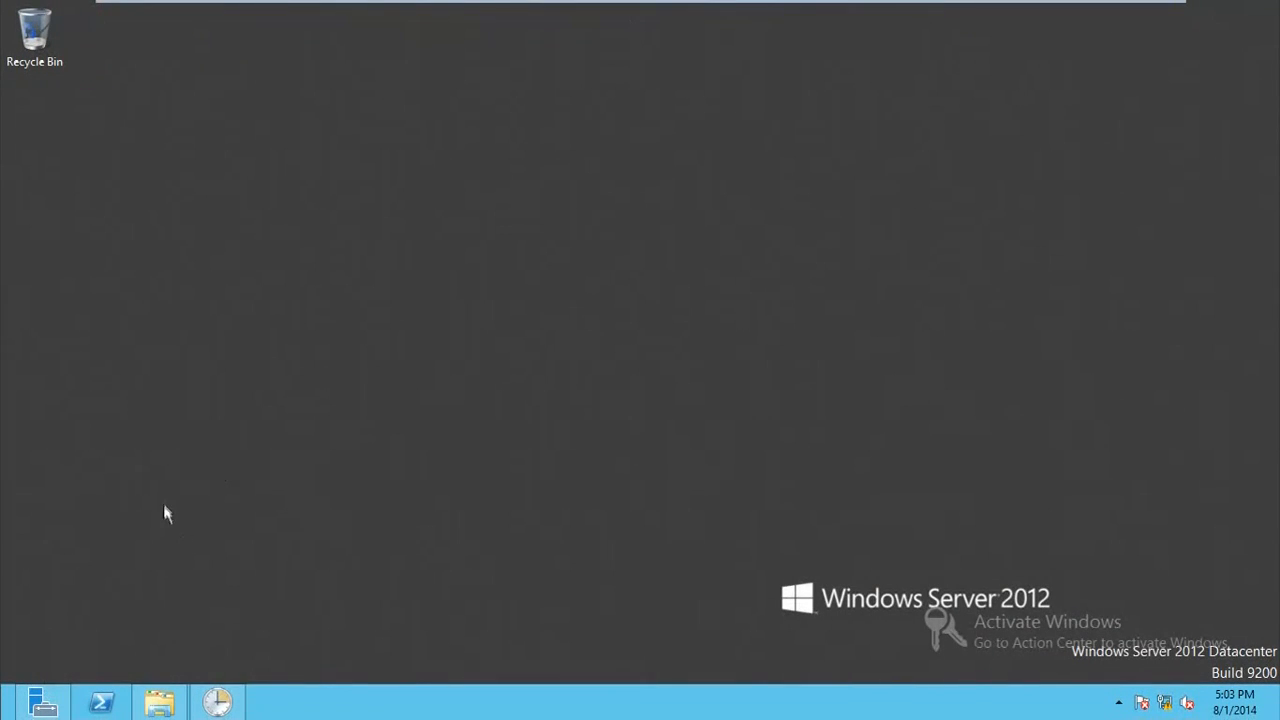
# Step: Search the installed apps for the task scheduling tool and switch to Task Scheduler
pyautogui.click(10, 712)
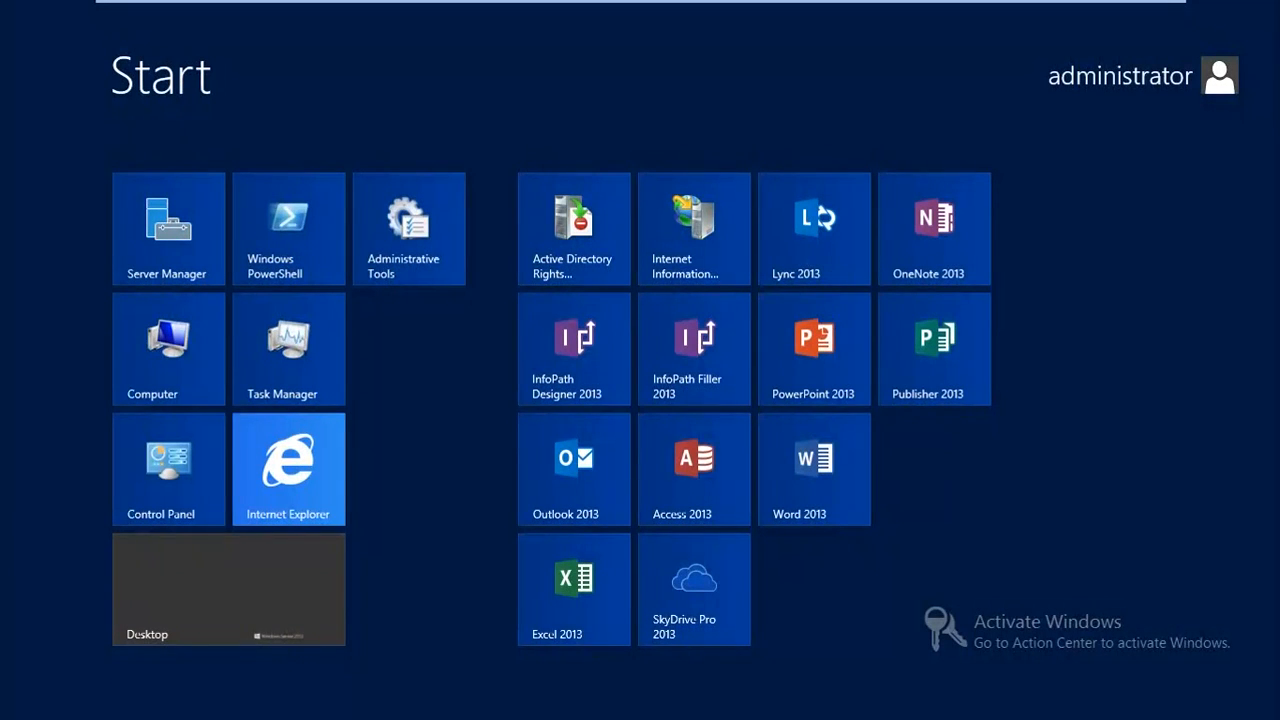
pyautogui.click(338, 575)
pyautogui.click(10, 712)
pyautogui.write('t')
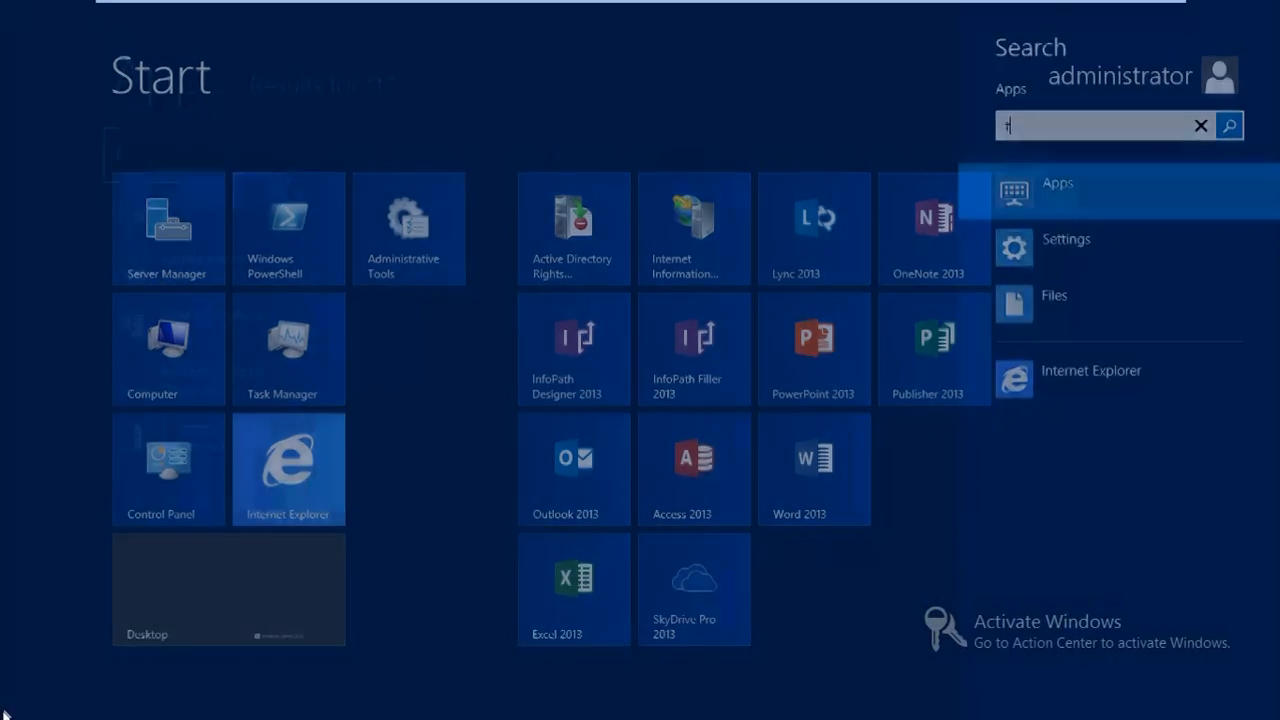
pyautogui.write('as')
pyautogui.click(131, 168)
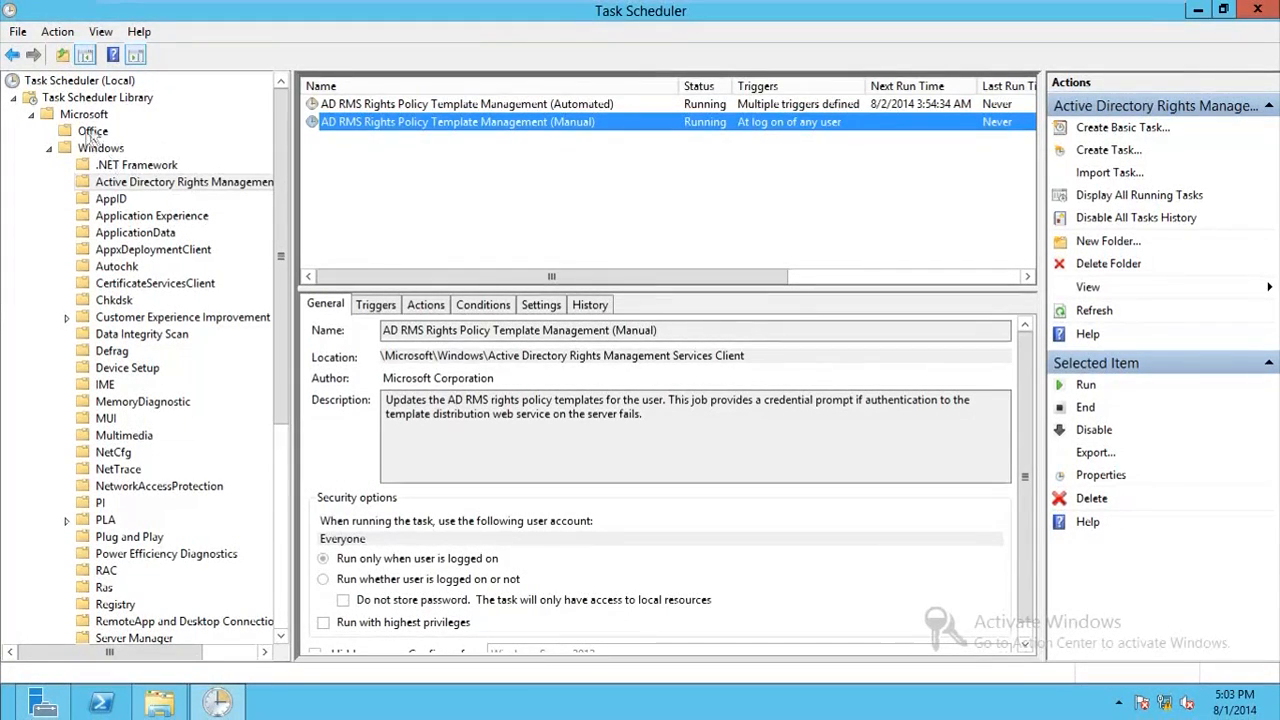
# Step: Run the AD RMS Rights Policy Template Management (Manual) task from the Active Directory Rights Management Services Client folder
pyautogui.click(110, 182)
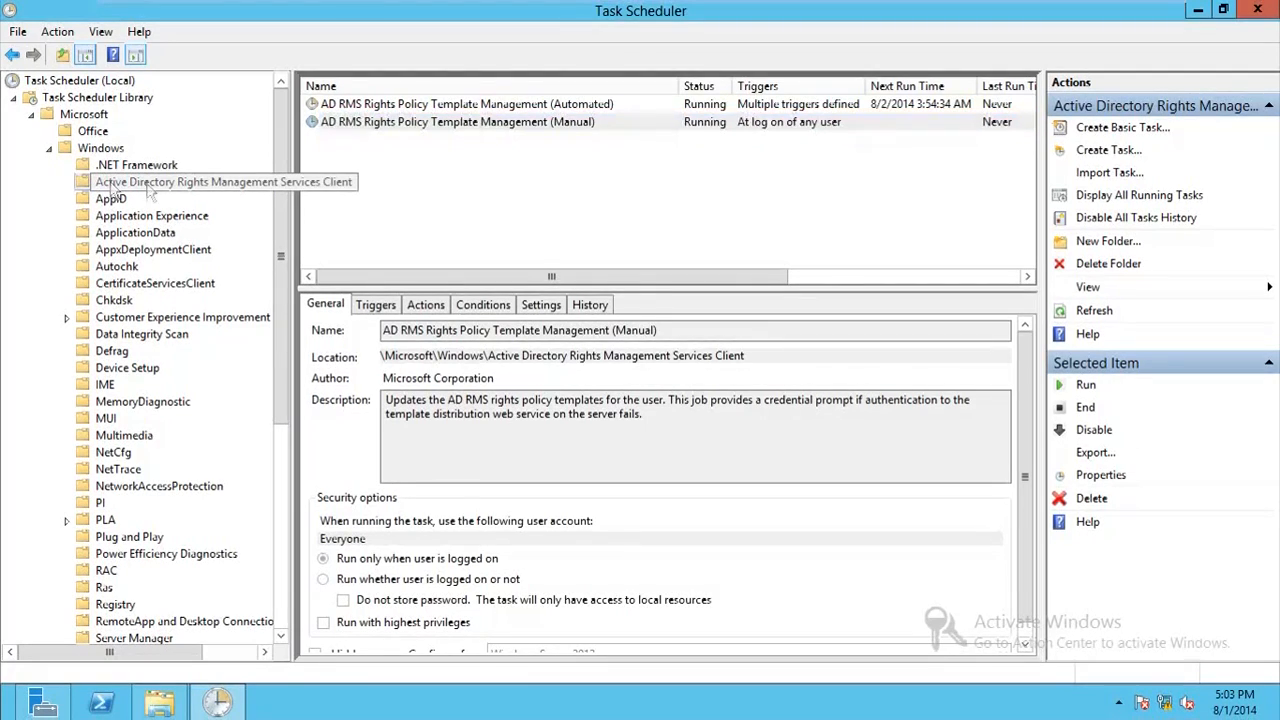
pyautogui.click(393, 106)
pyautogui.rightClick(408, 123)
pyautogui.click(415, 136)
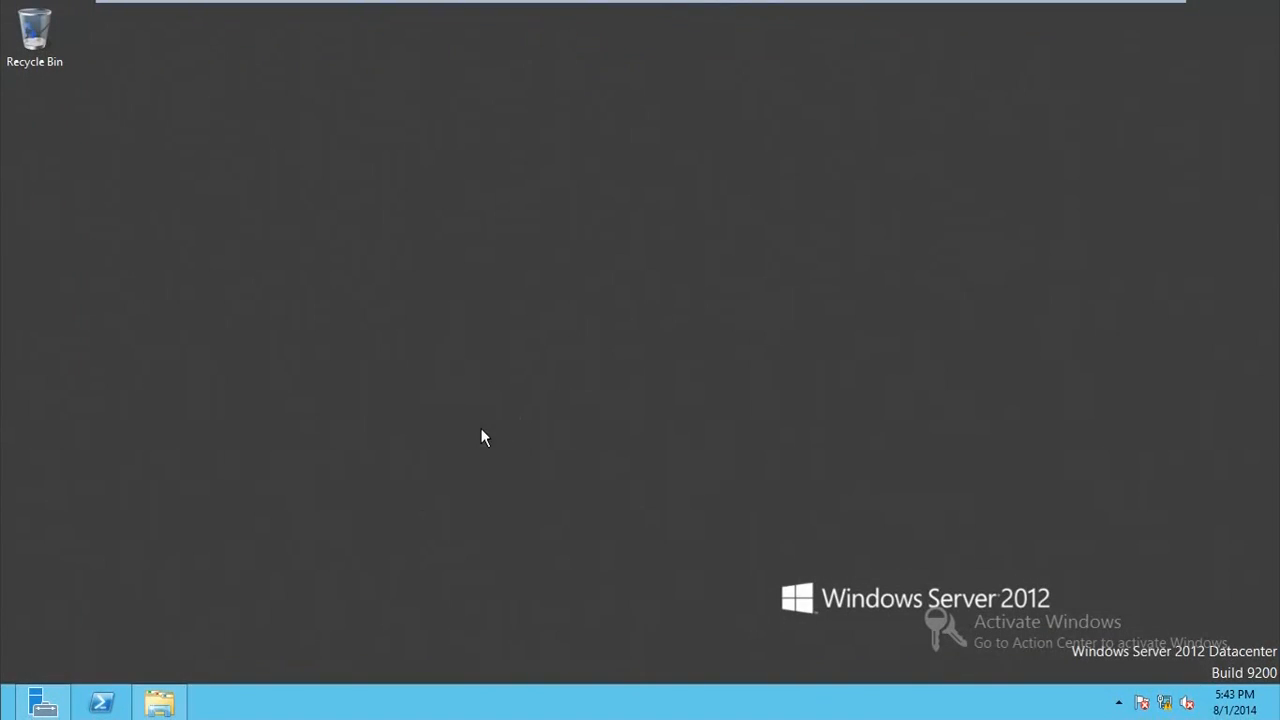
# Step: Switch to Internet Explorer and dismiss the offer to restore the last browsing session
pyautogui.click(10, 710)
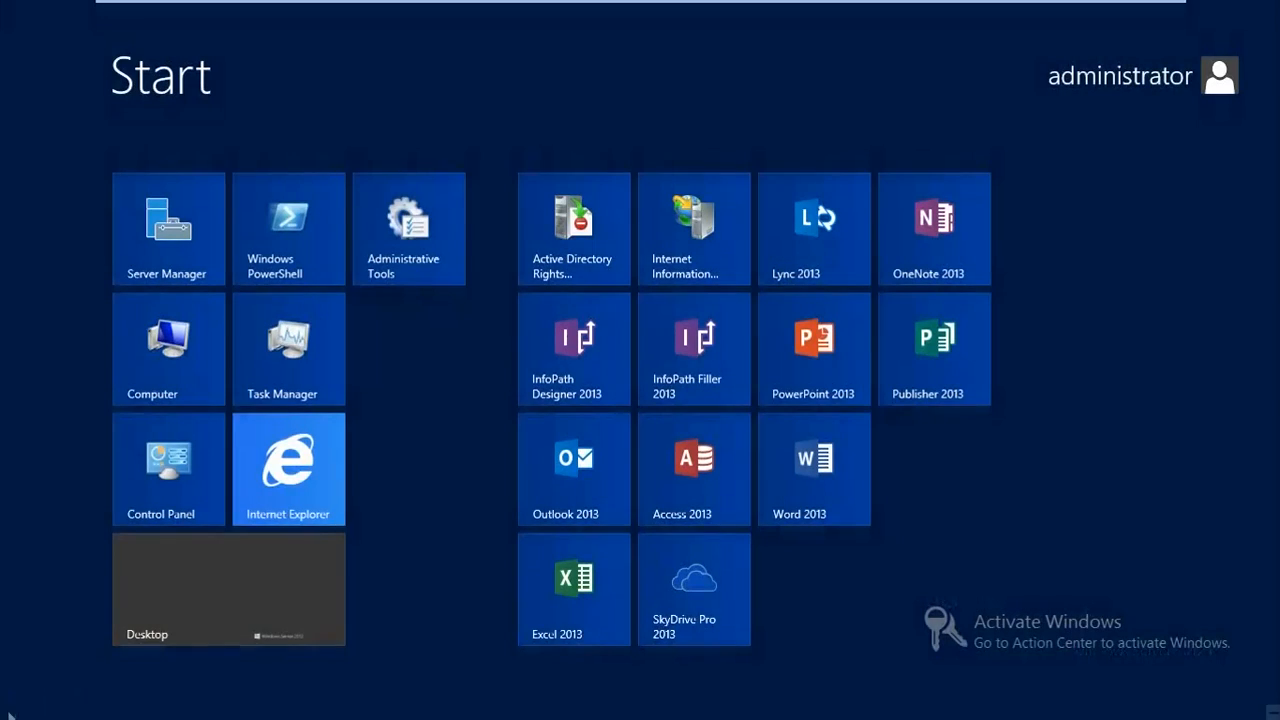
pyautogui.click(325, 470)
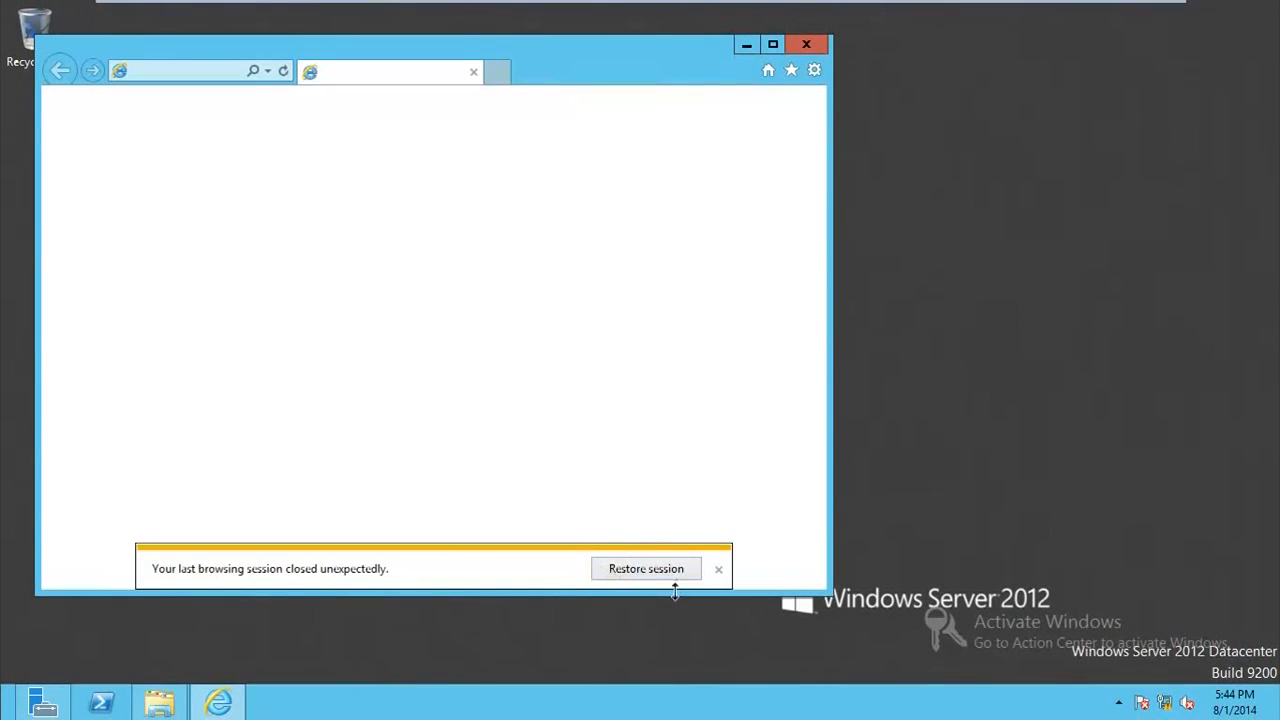
pyautogui.click(718, 569)
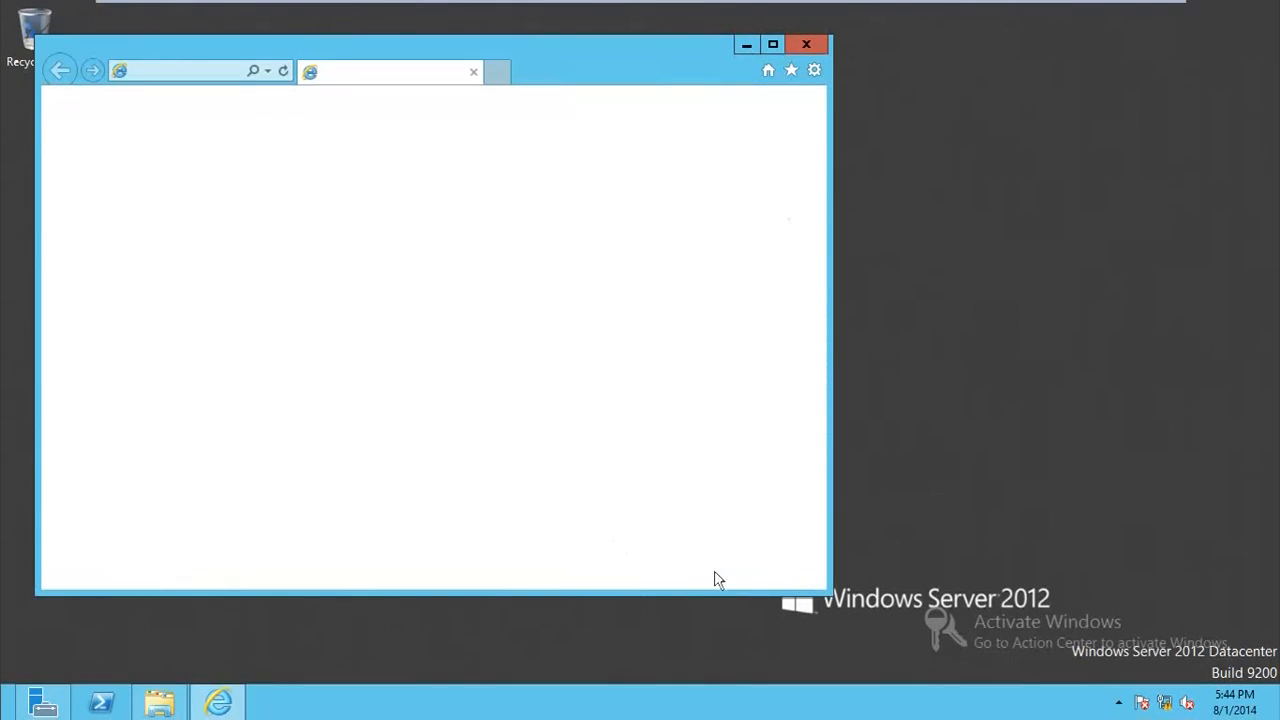
# Step: Open the list of websites assigned to the Local intranet zone in the browser's security options
pyautogui.click(820, 69)
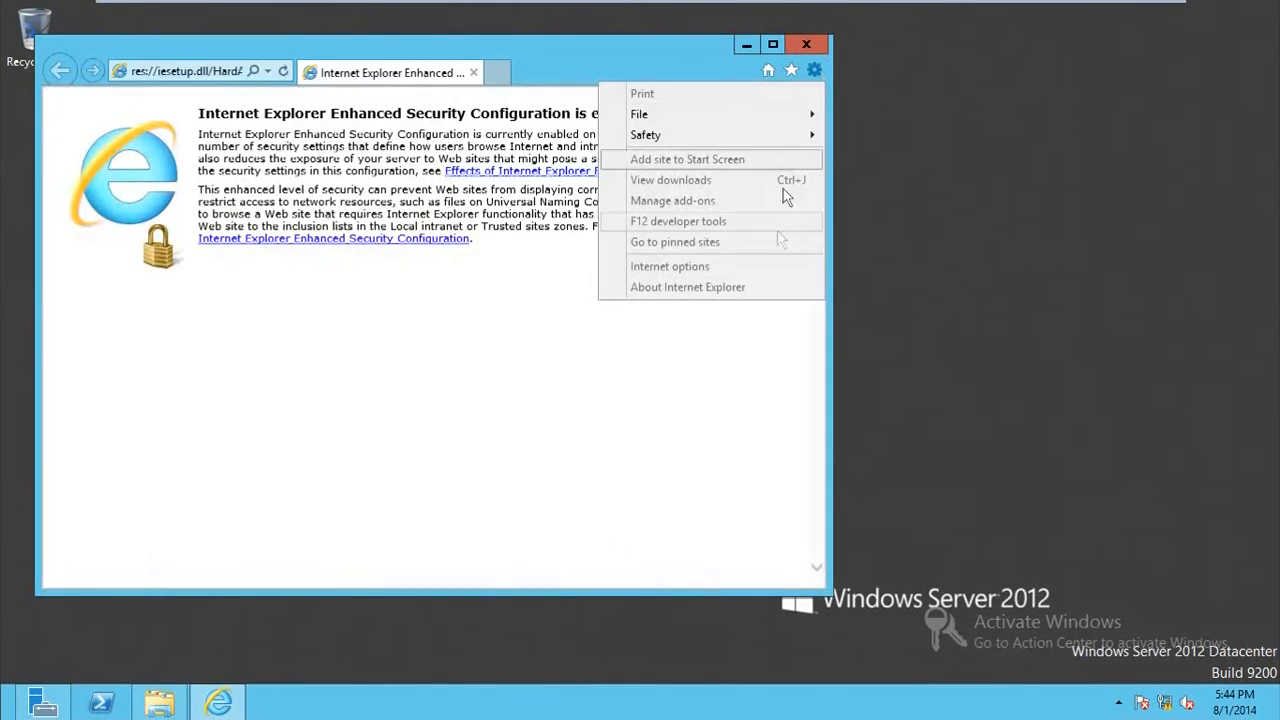
pyautogui.click(697, 75)
pyautogui.click(814, 71)
pyautogui.click(814, 71)
pyautogui.click(815, 76)
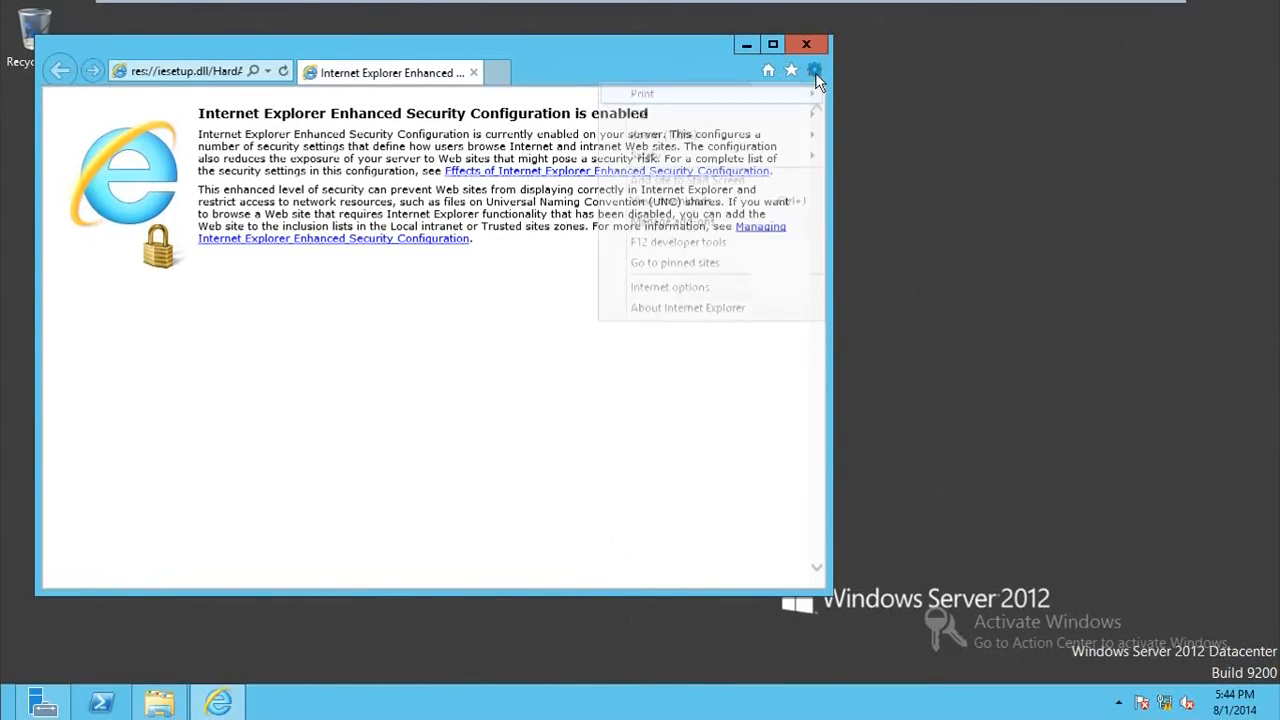
pyautogui.click(745, 286)
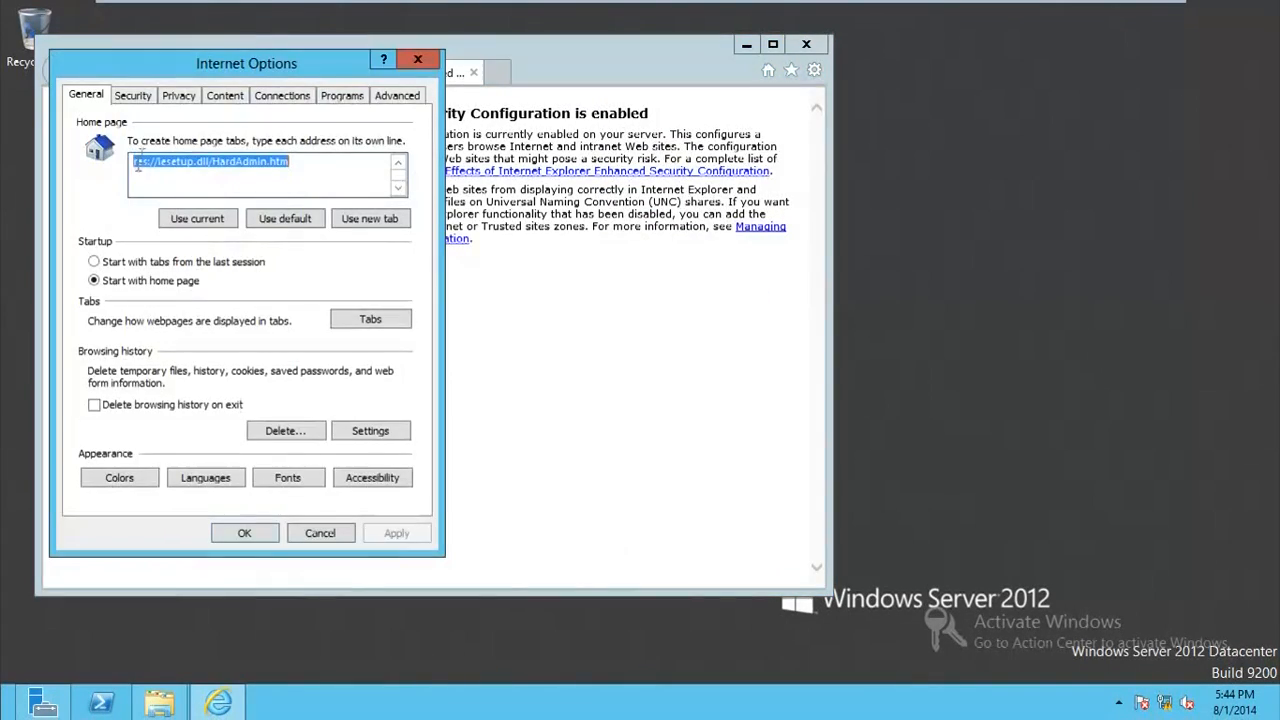
pyautogui.click(150, 104)
pyautogui.click(182, 165)
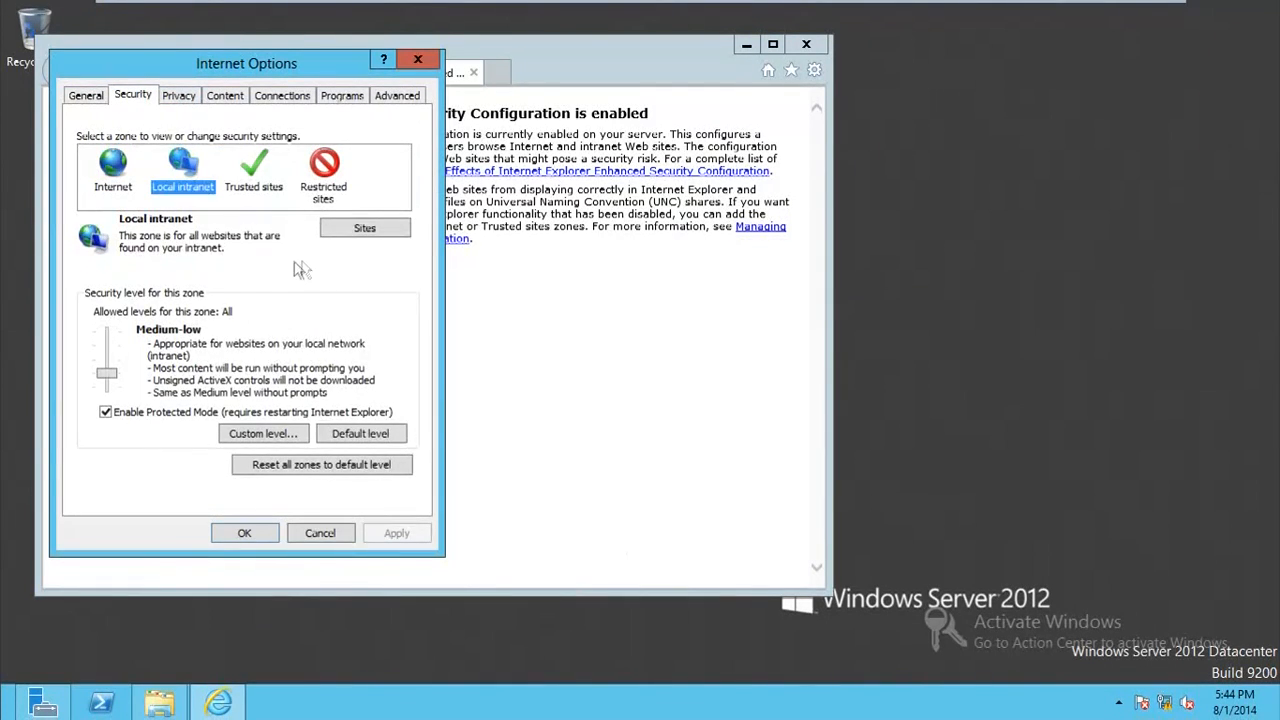
pyautogui.click(346, 232)
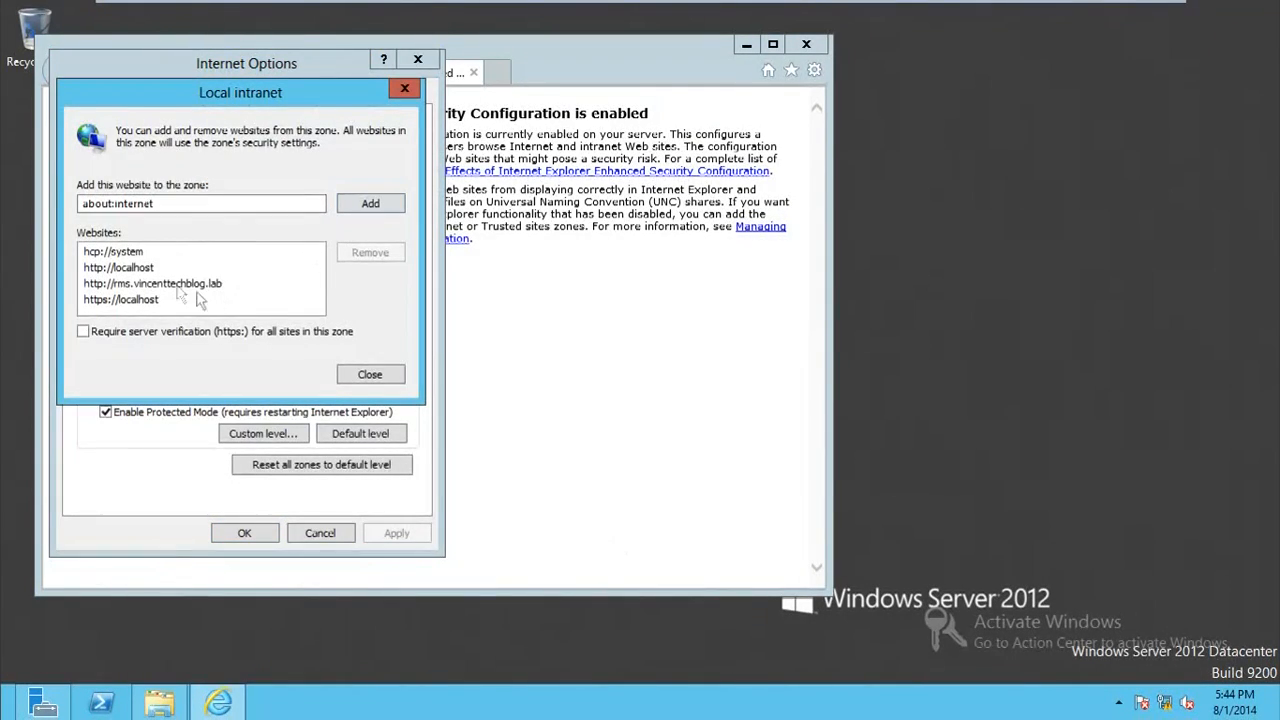
pyautogui.click(140, 288)
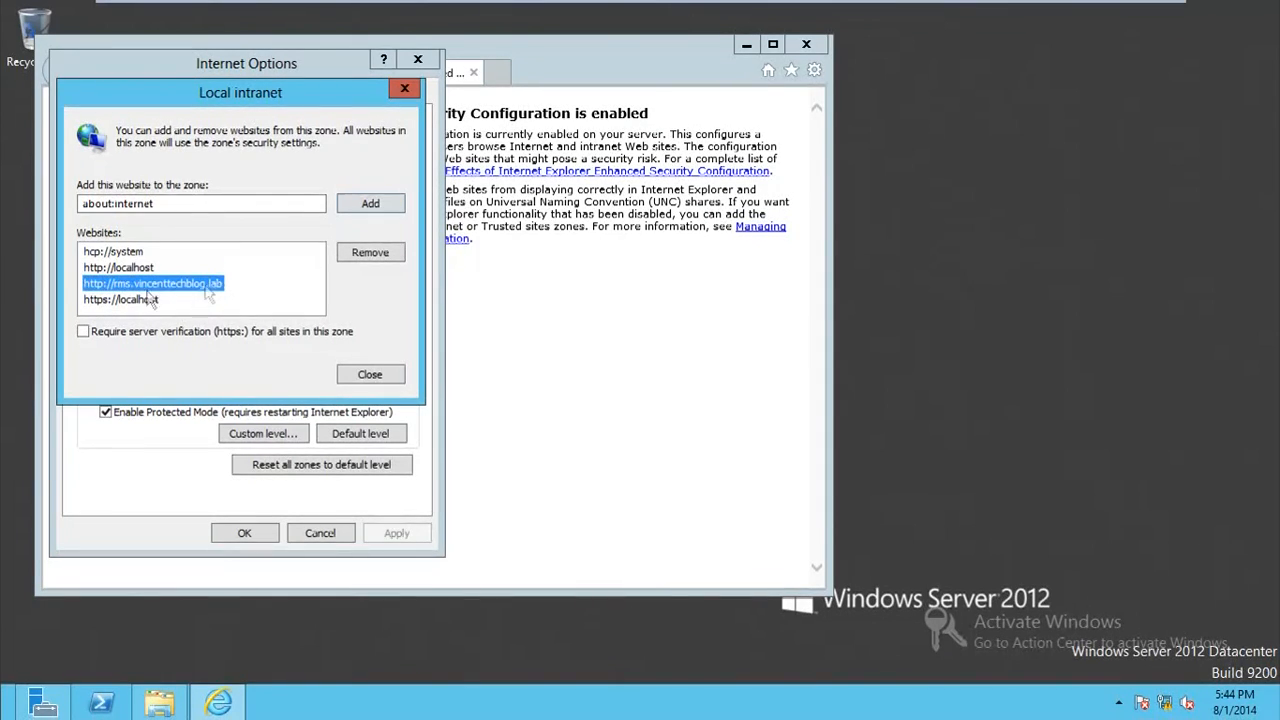
pyautogui.click(364, 256)
pyautogui.moveTo(277, 206); pyautogui.dragTo(2, 195)
pyautogui.write('http')
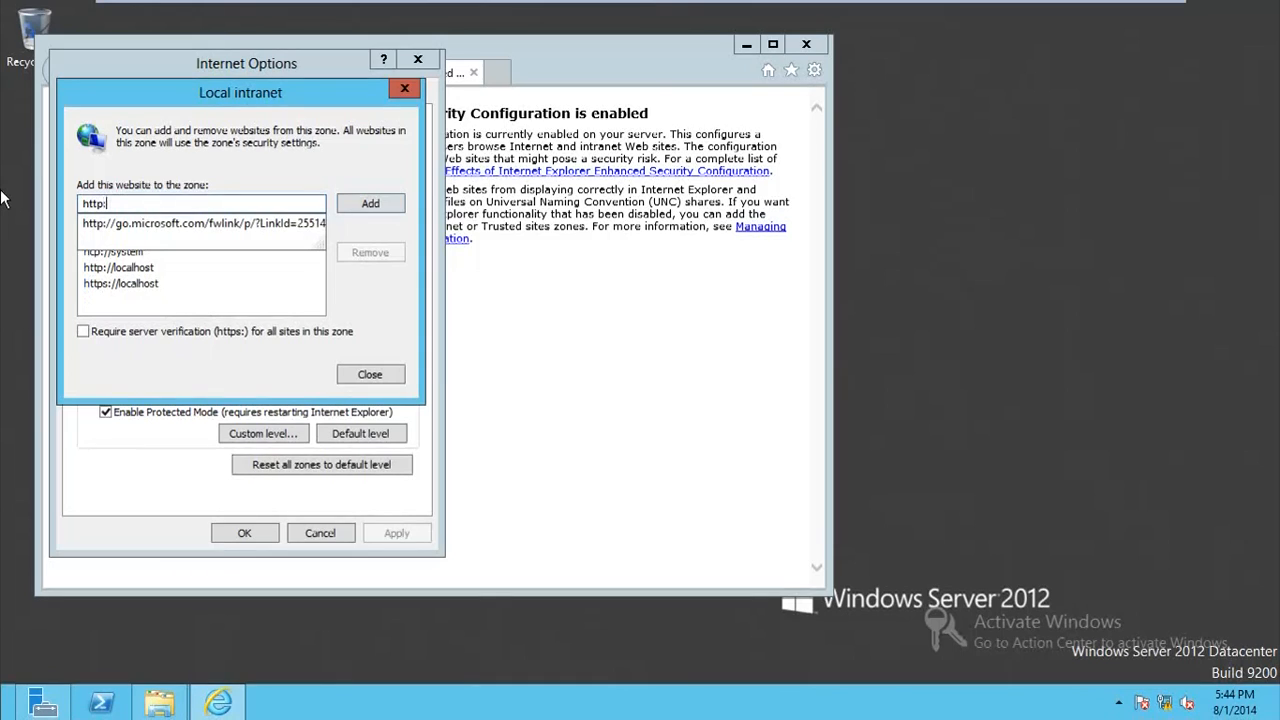
pyautogui.write('://vincenttechblog.lab')
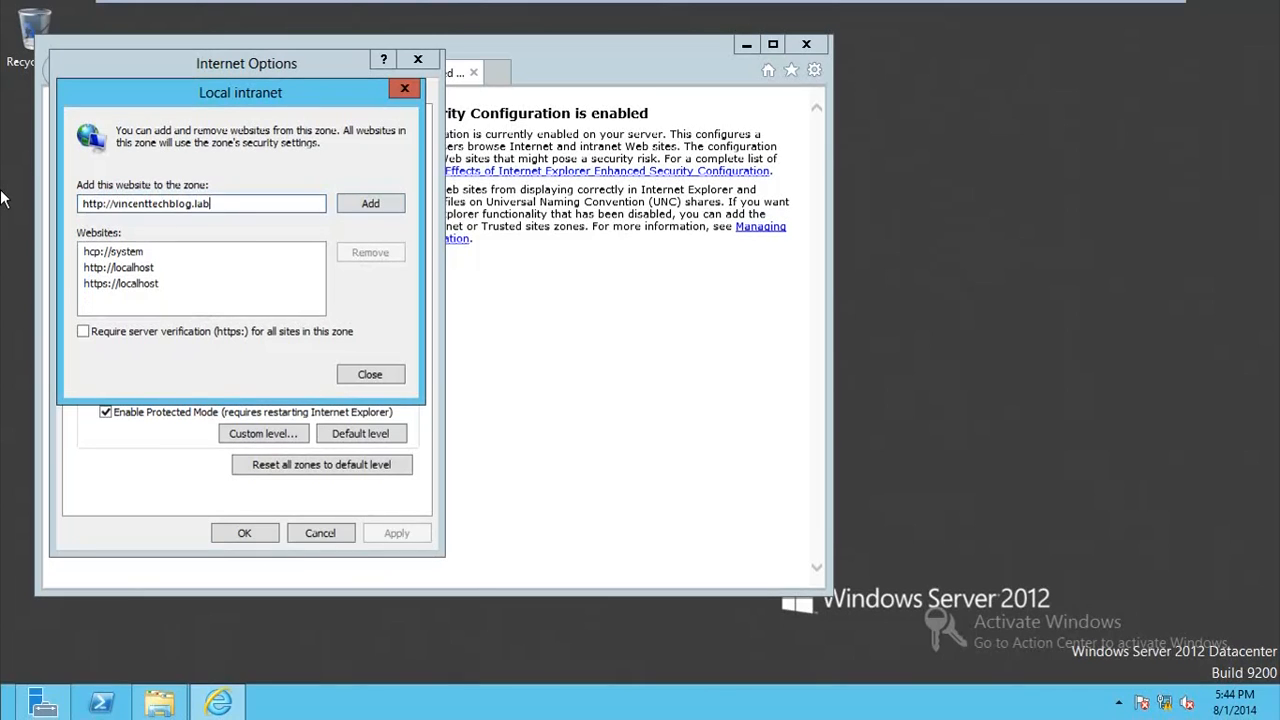
pyautogui.click(363, 203)
pyautogui.click(358, 376)
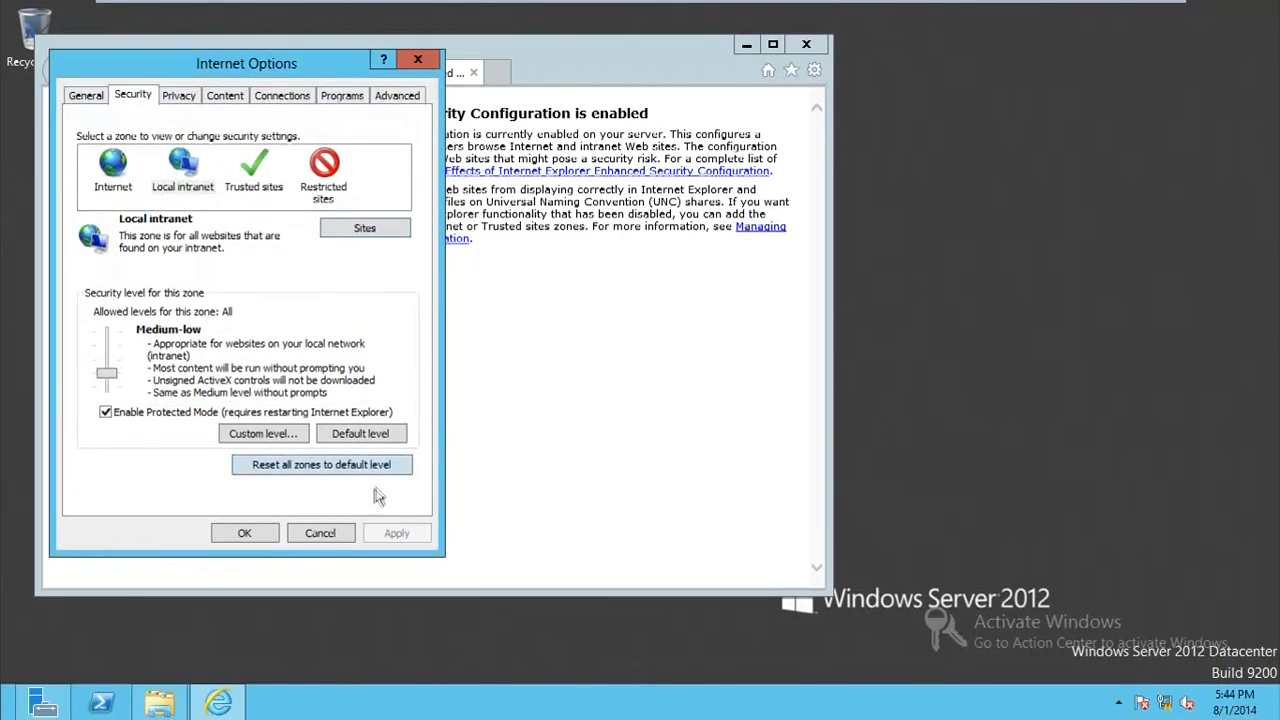
pyautogui.click(266, 534)
pyautogui.click(806, 46)
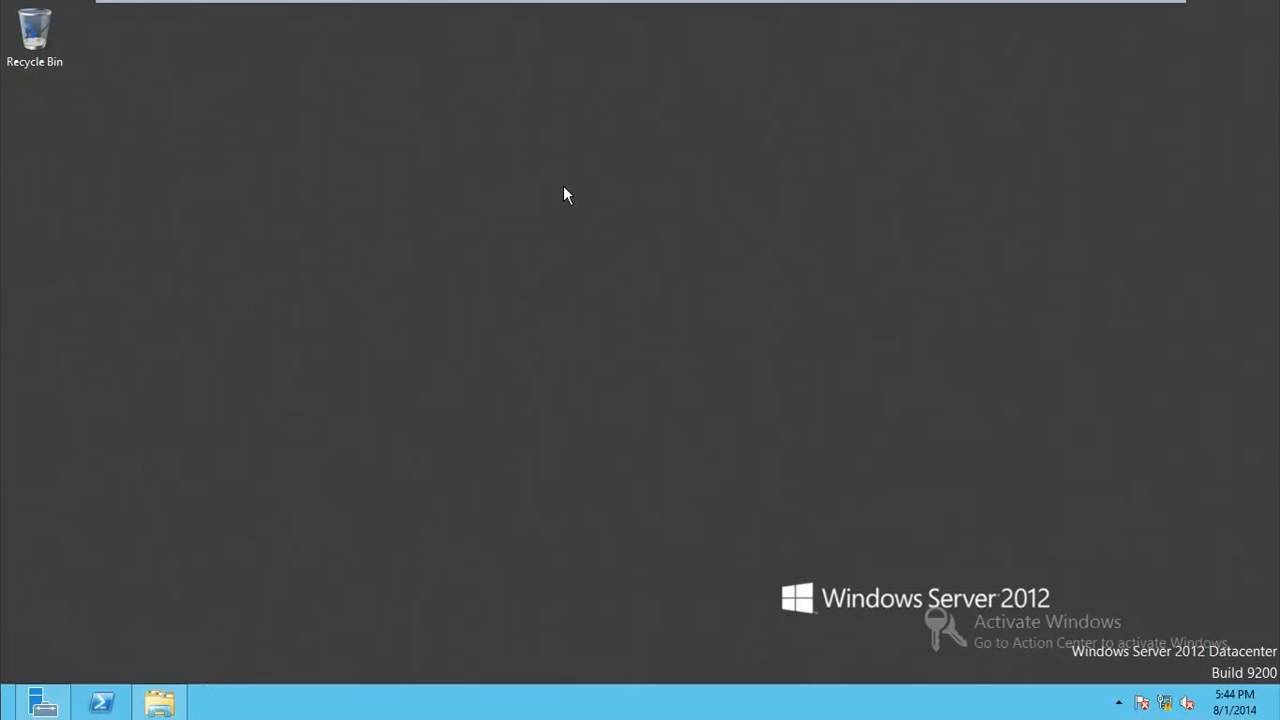
# Step: Switch to Word 2013, dismiss the activation dialog and create a blank document
pyautogui.click(10, 712)
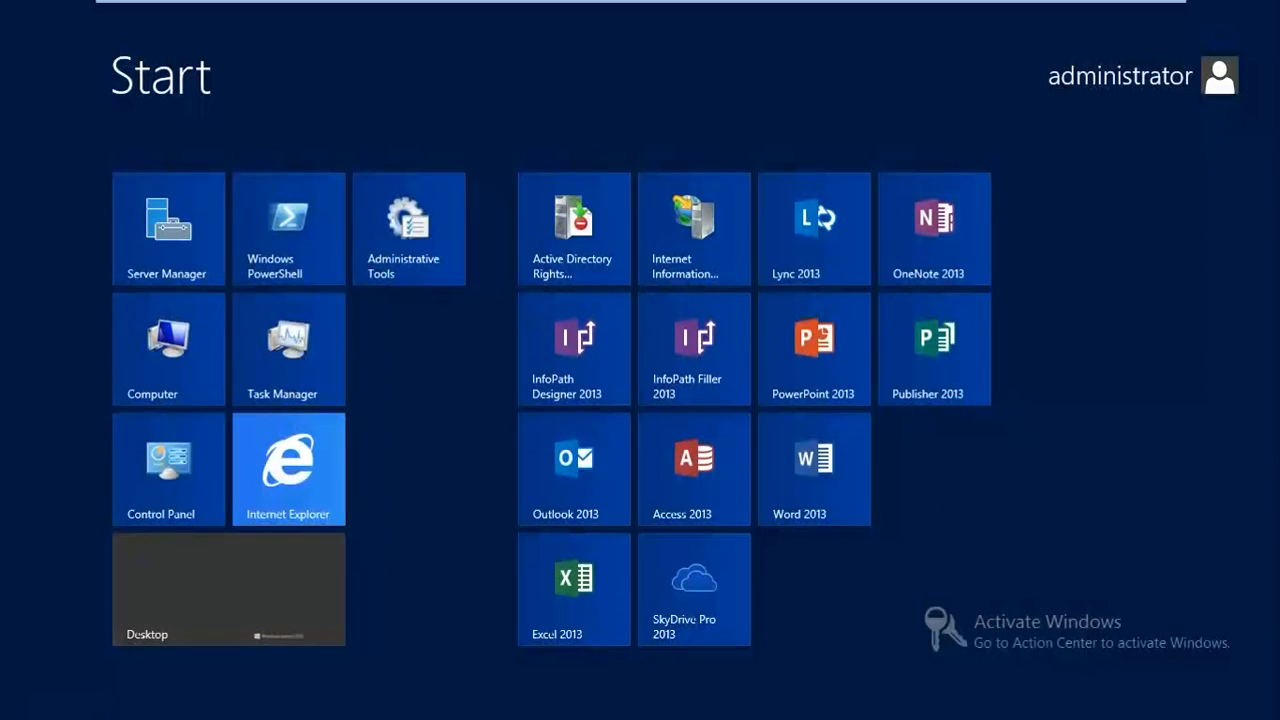
pyautogui.click(786, 514)
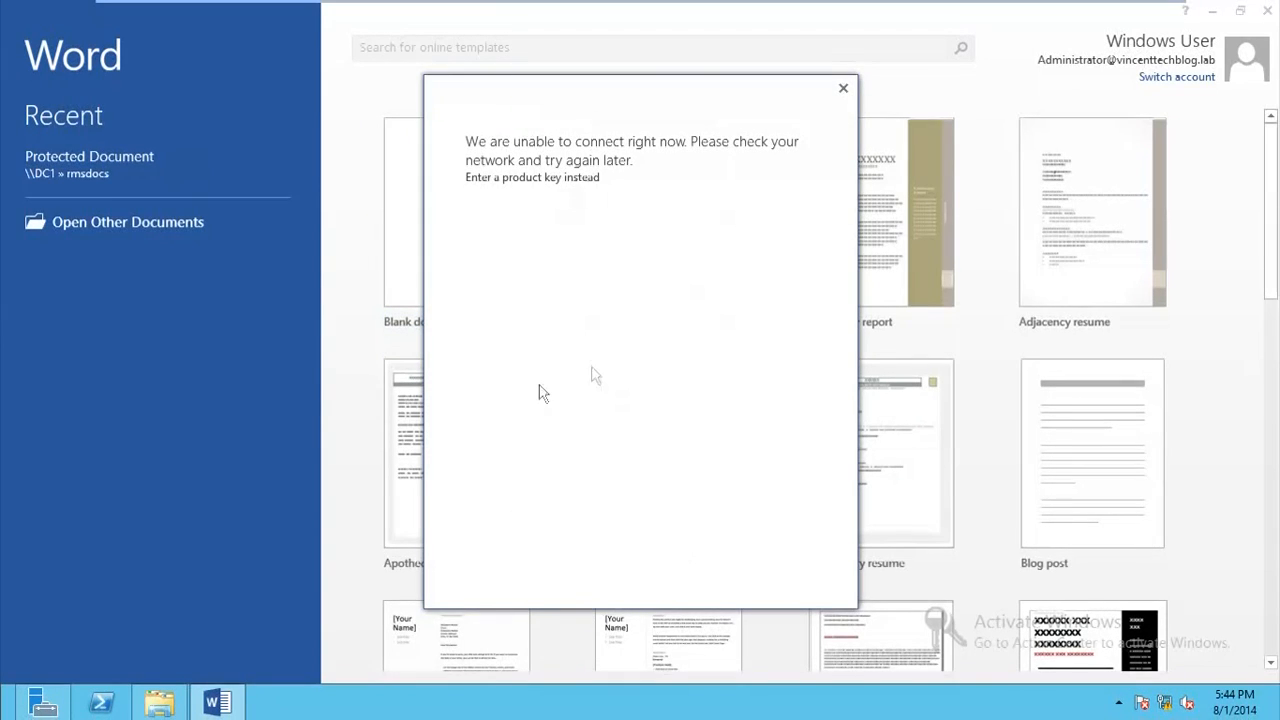
pyautogui.click(843, 88)
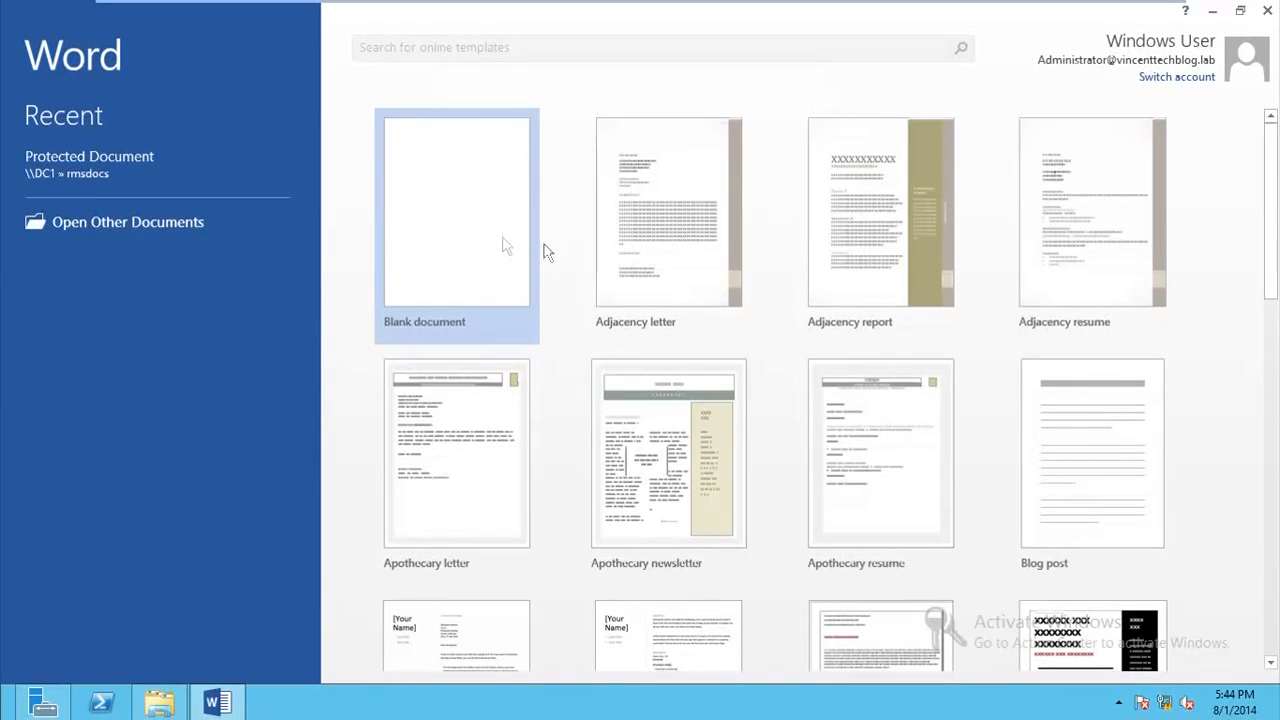
pyautogui.click(500, 245)
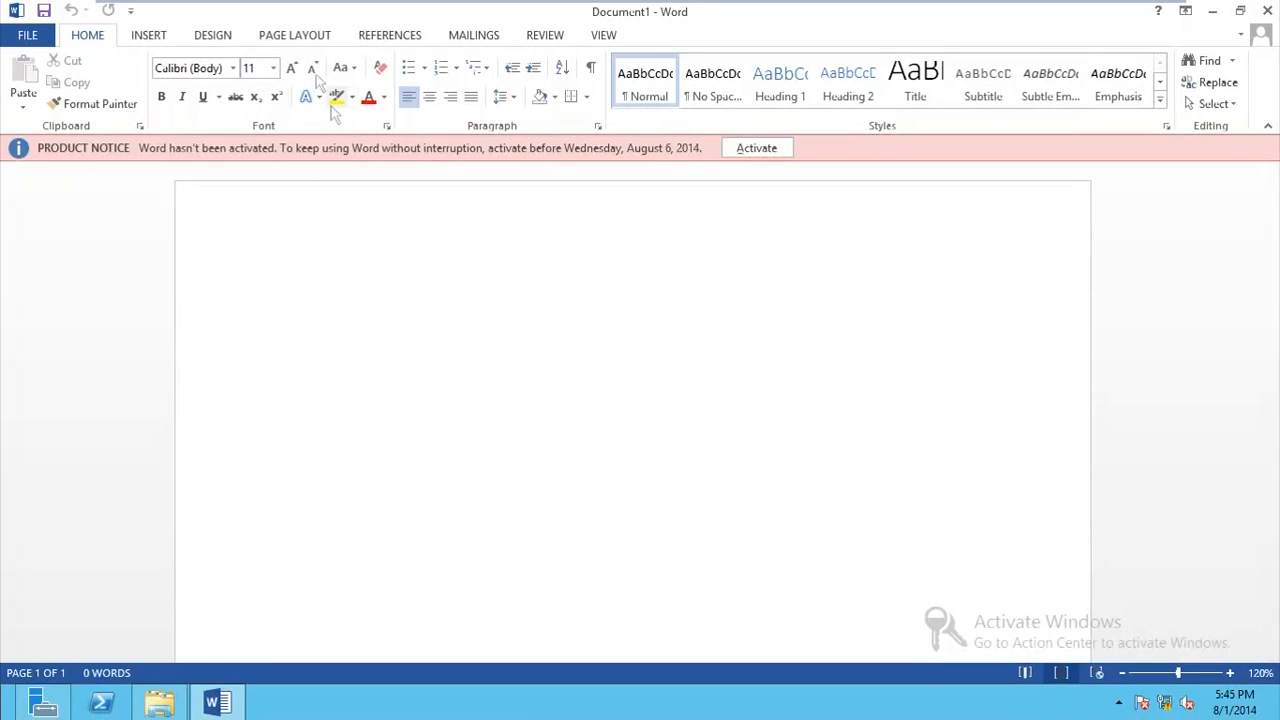
# Step: Enter the text "This is Protected" at font size 22 and open the document's information page
pyautogui.click(273, 68)
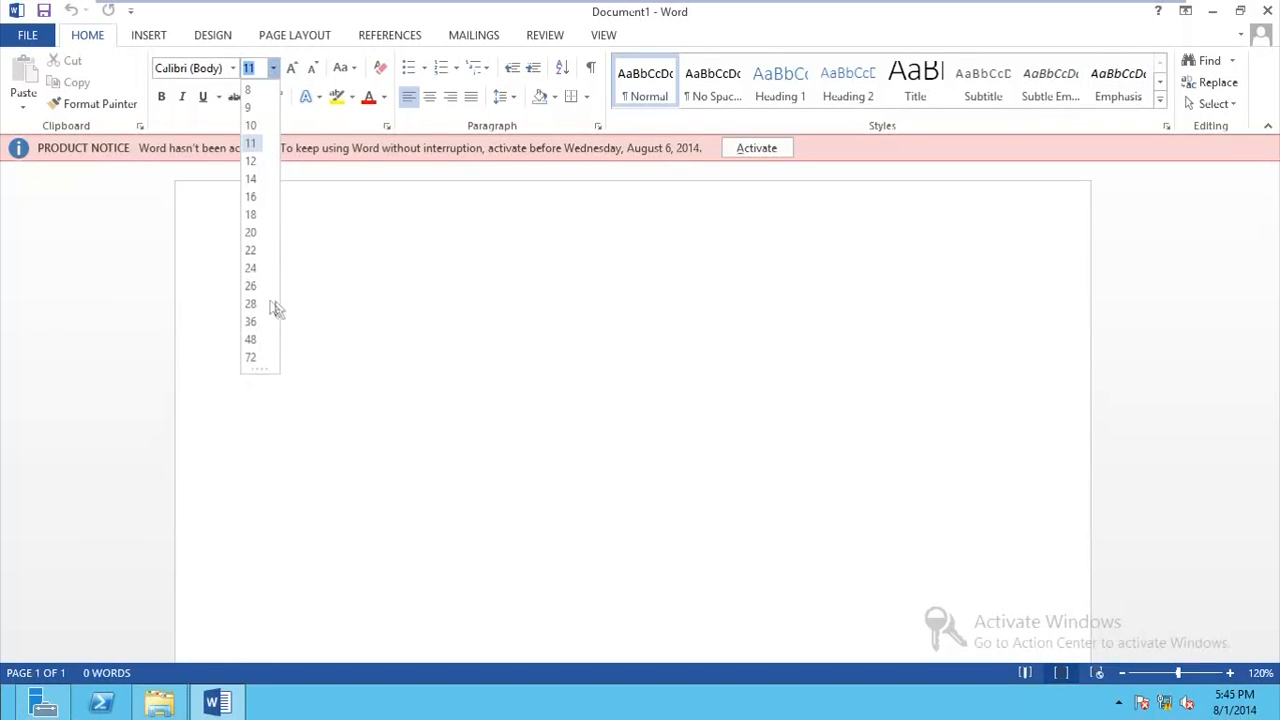
pyautogui.click(252, 251)
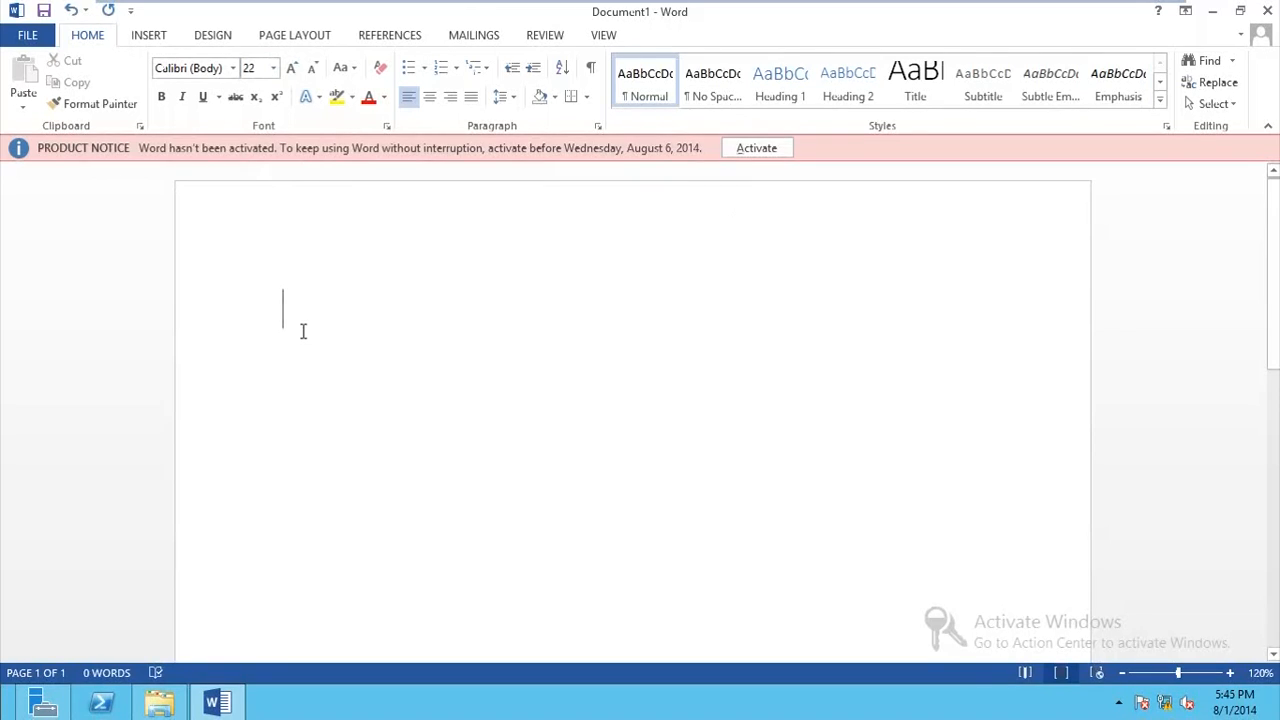
pyautogui.write('P')
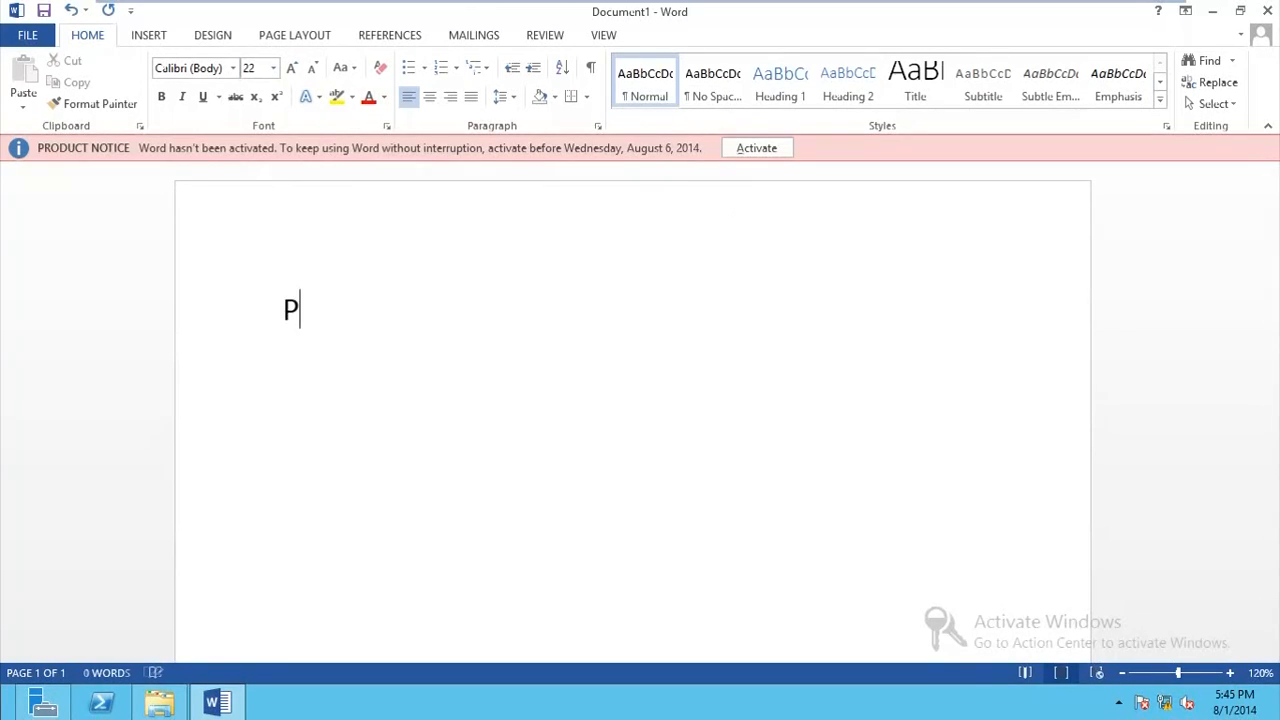
pyautogui.press('BackSpace')
pyautogui.write('This ')
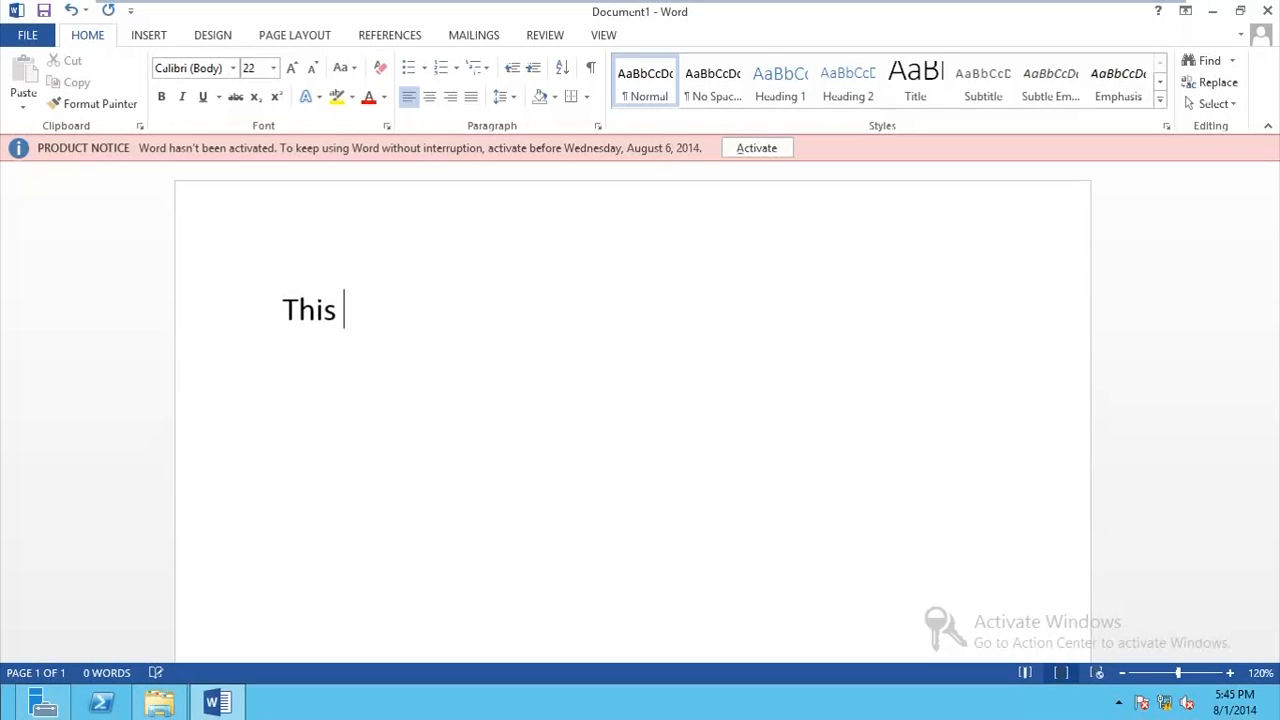
pyautogui.write('is Protectex')
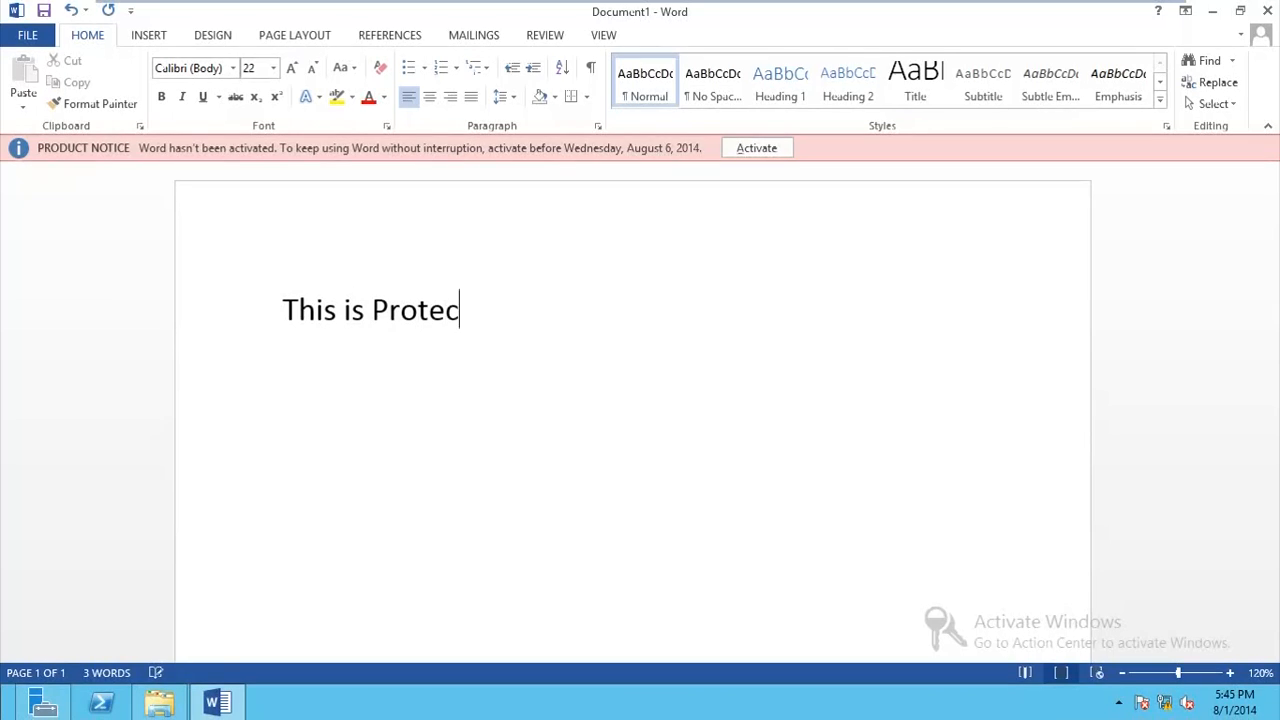
pyautogui.press('BackSpace')
pyautogui.write('d')
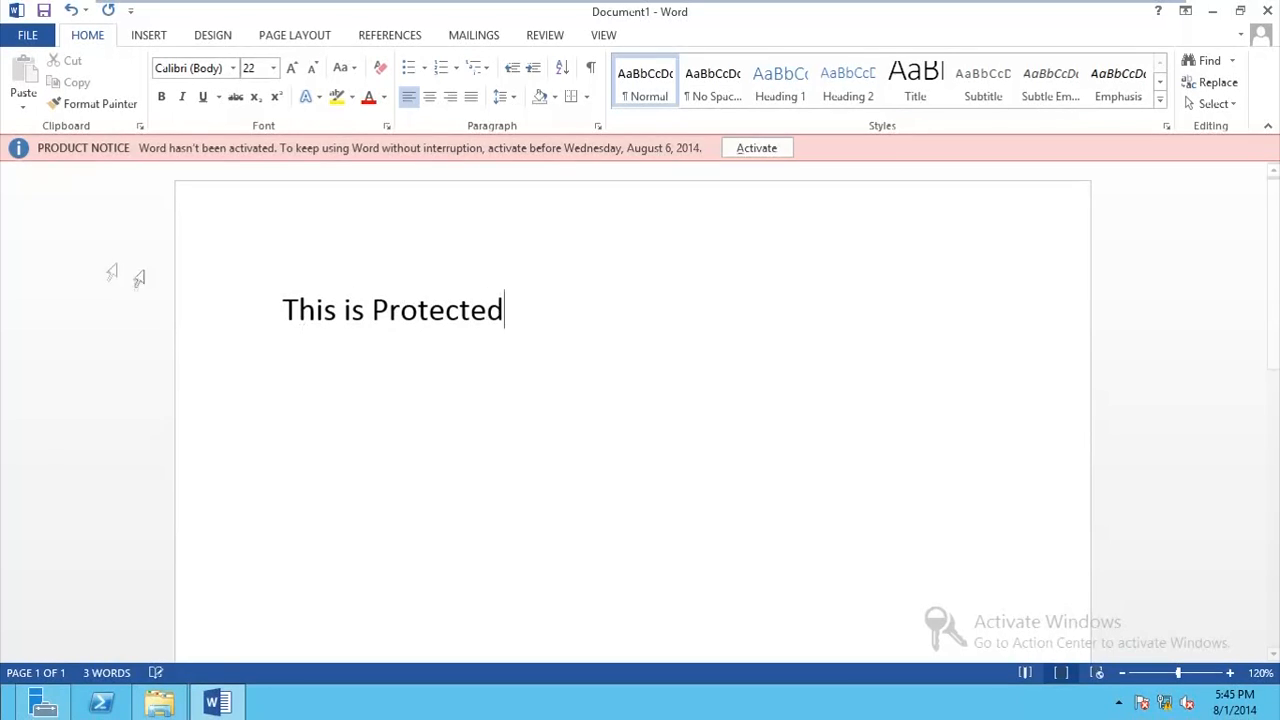
pyautogui.click(28, 35)
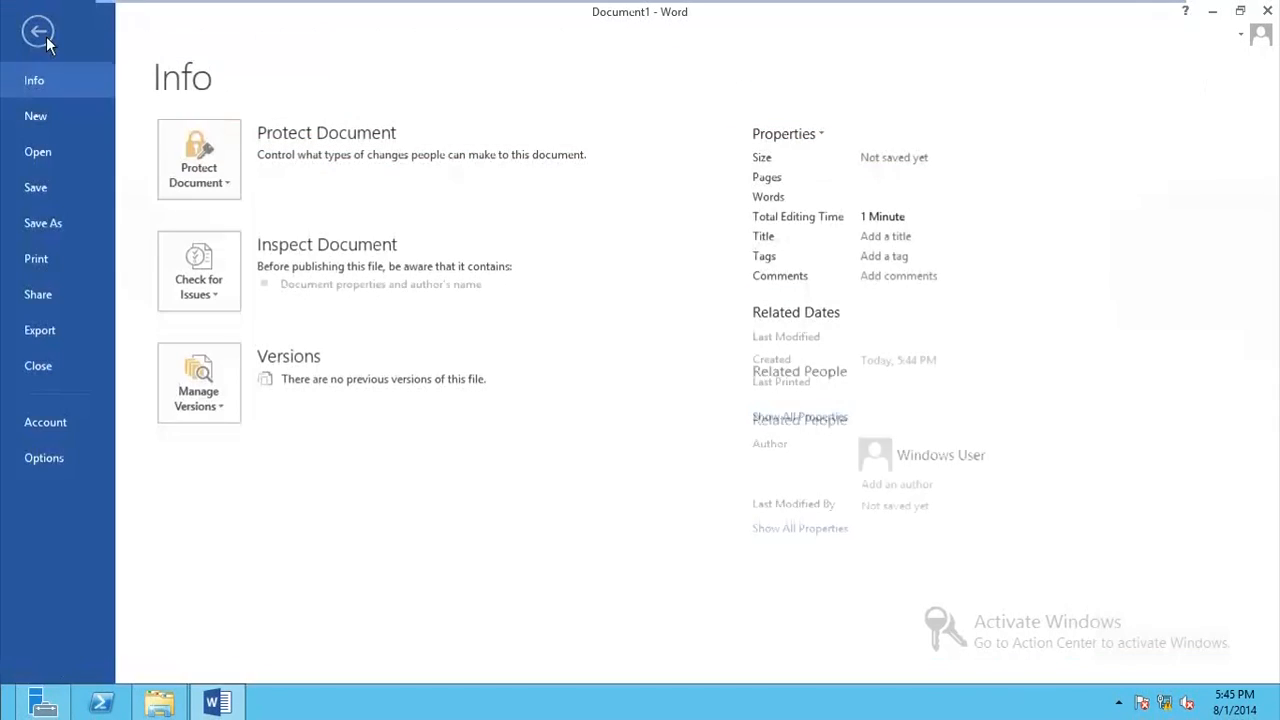
pyautogui.click(180, 178)
pyautogui.moveTo(267, 376)
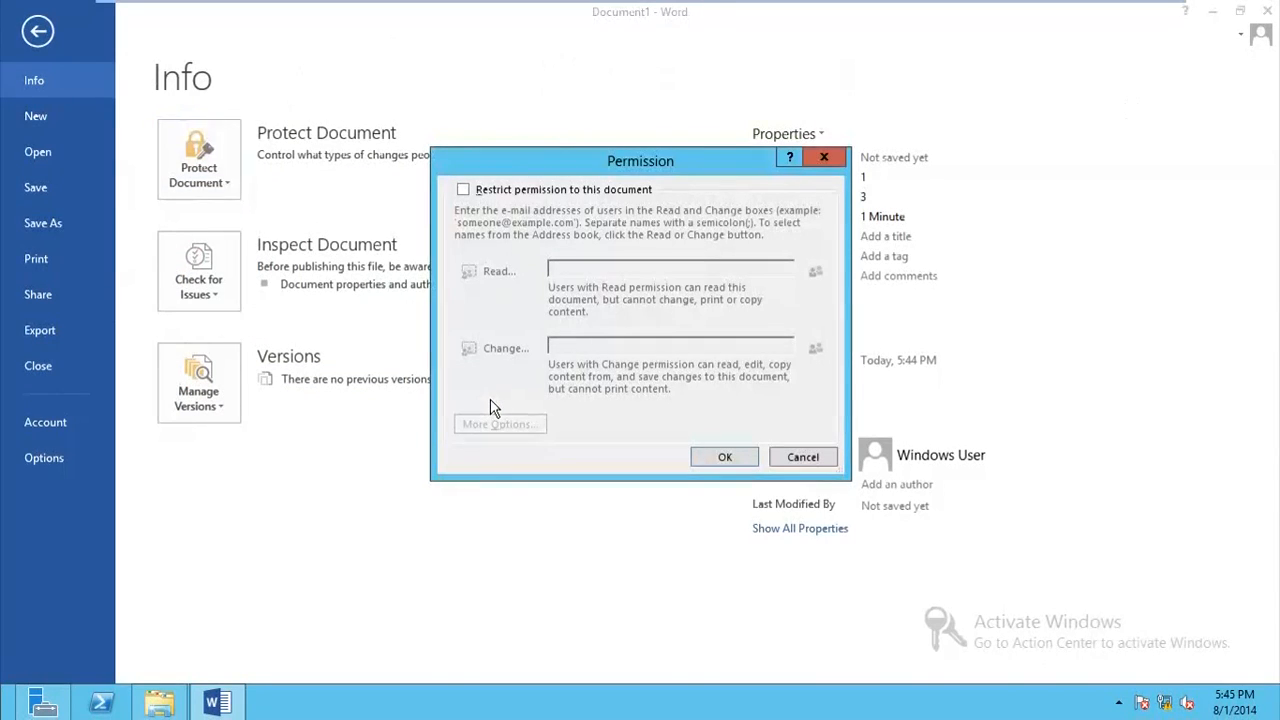
pyautogui.click(823, 160)
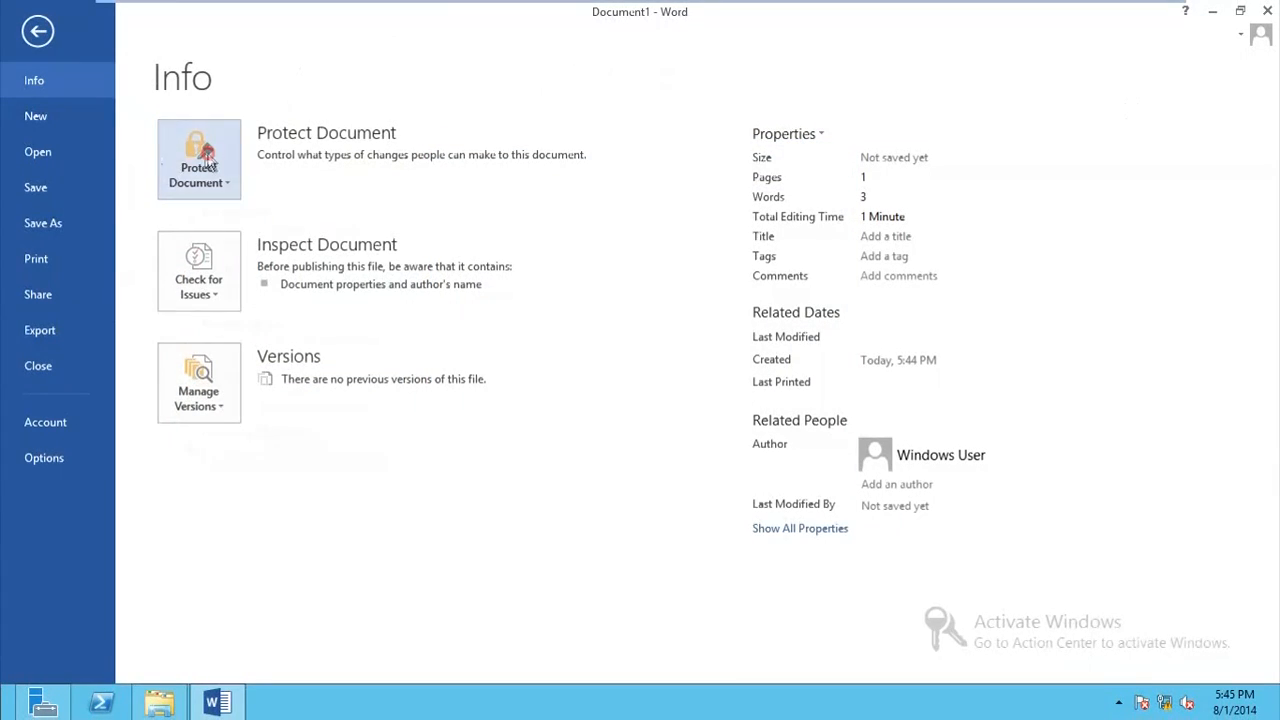
pyautogui.click(205, 160)
pyautogui.moveTo(357, 418)
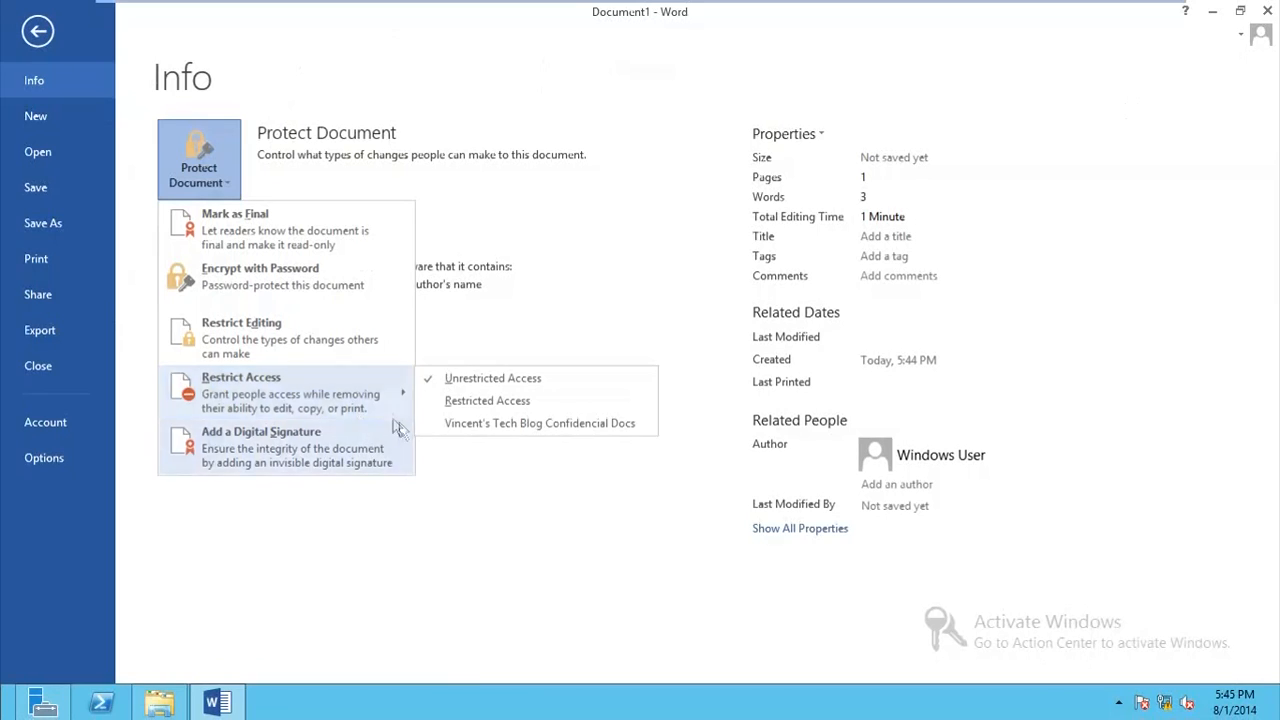
pyautogui.click(462, 404)
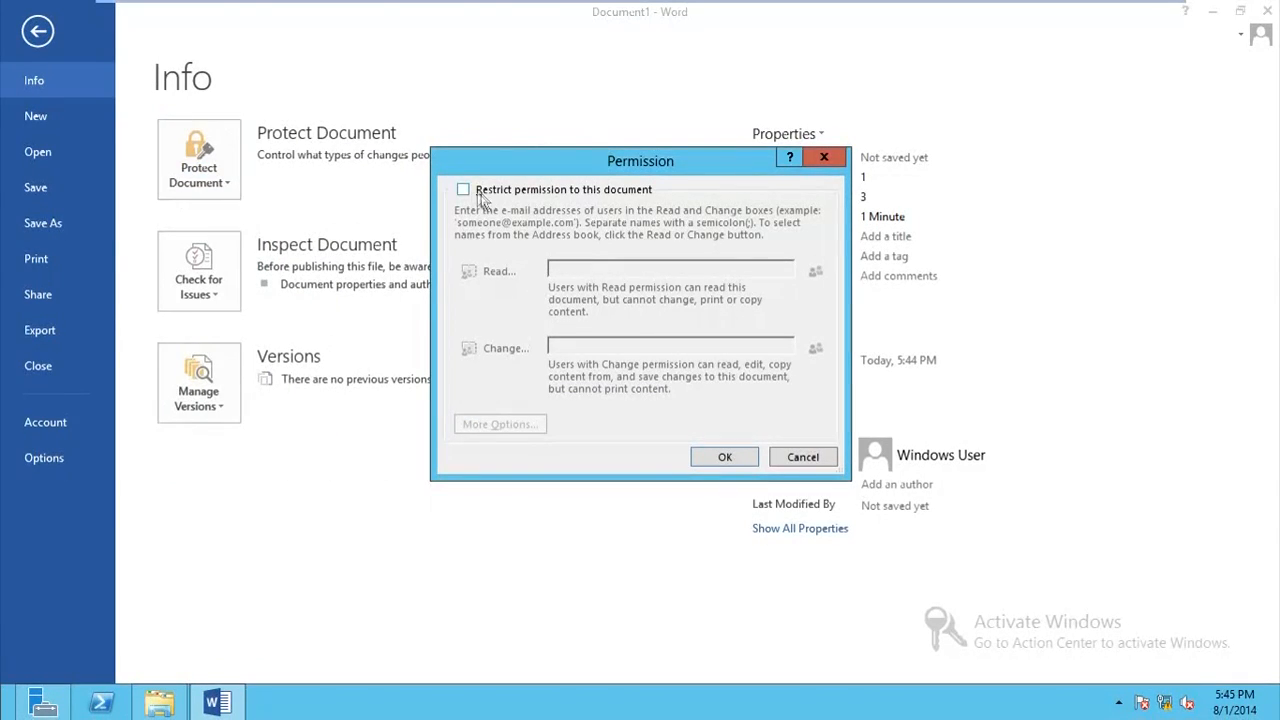
pyautogui.click(463, 190)
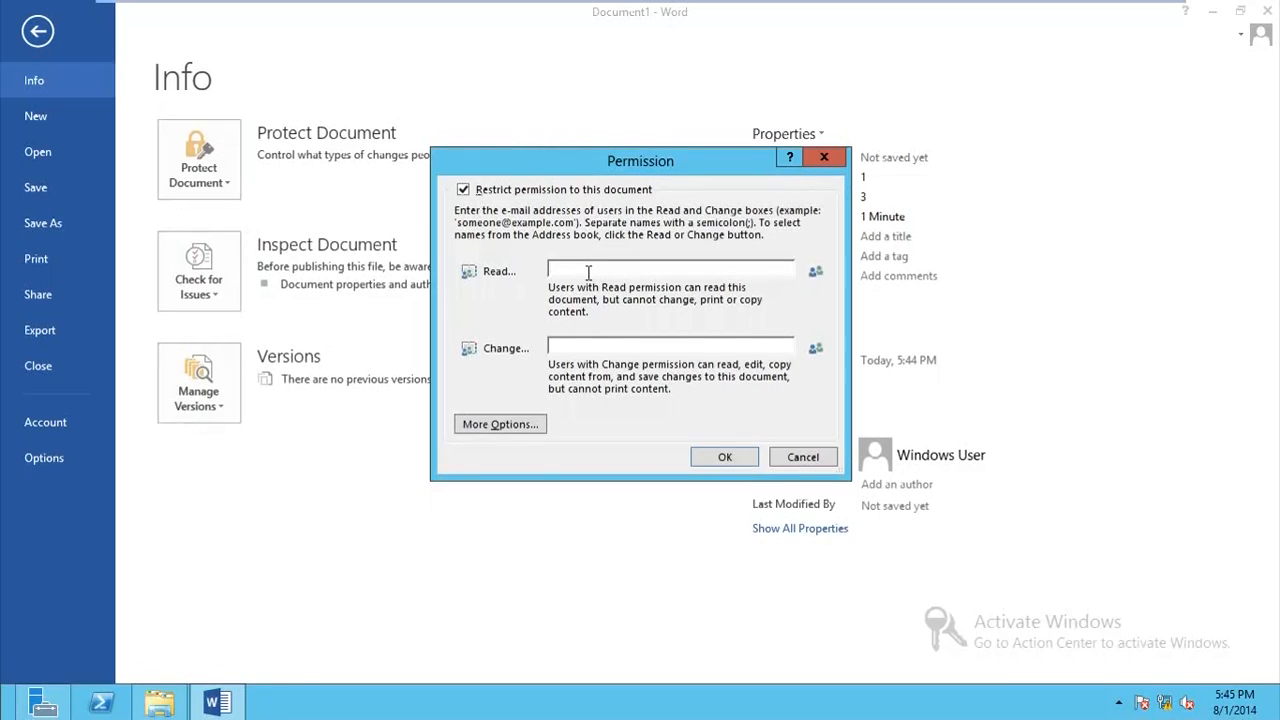
pyautogui.click(824, 160)
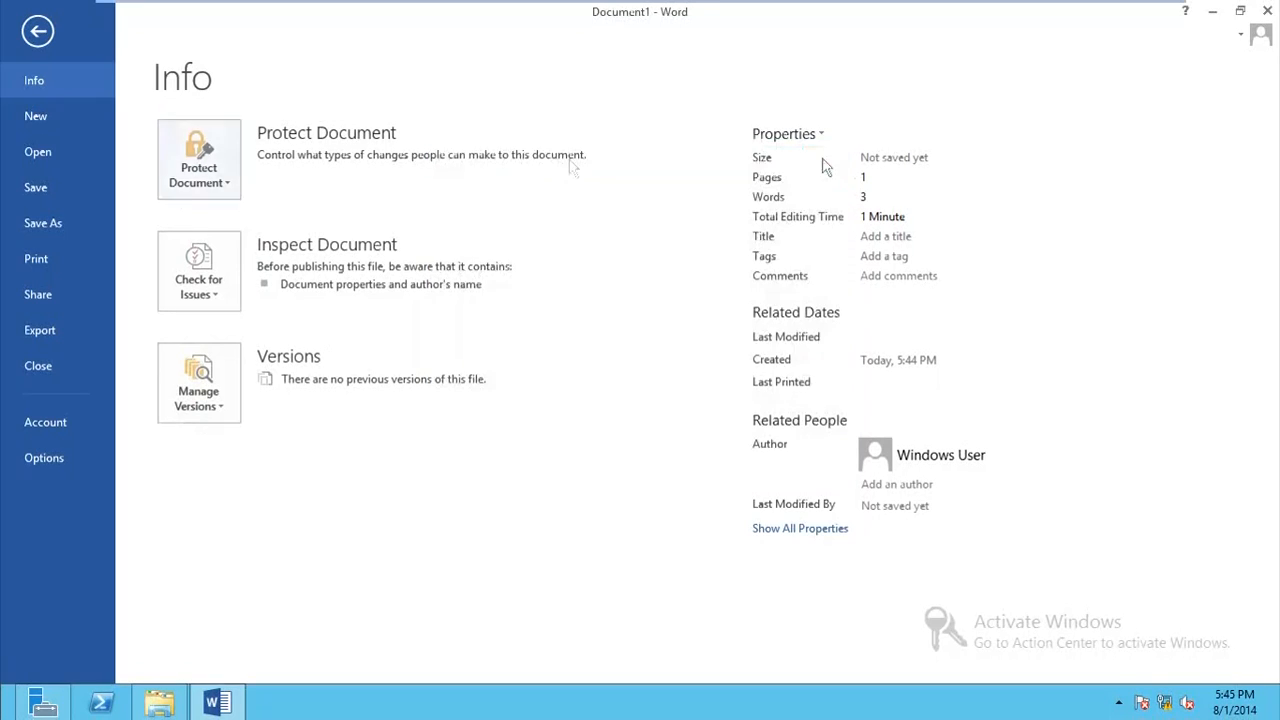
pyautogui.click(219, 190)
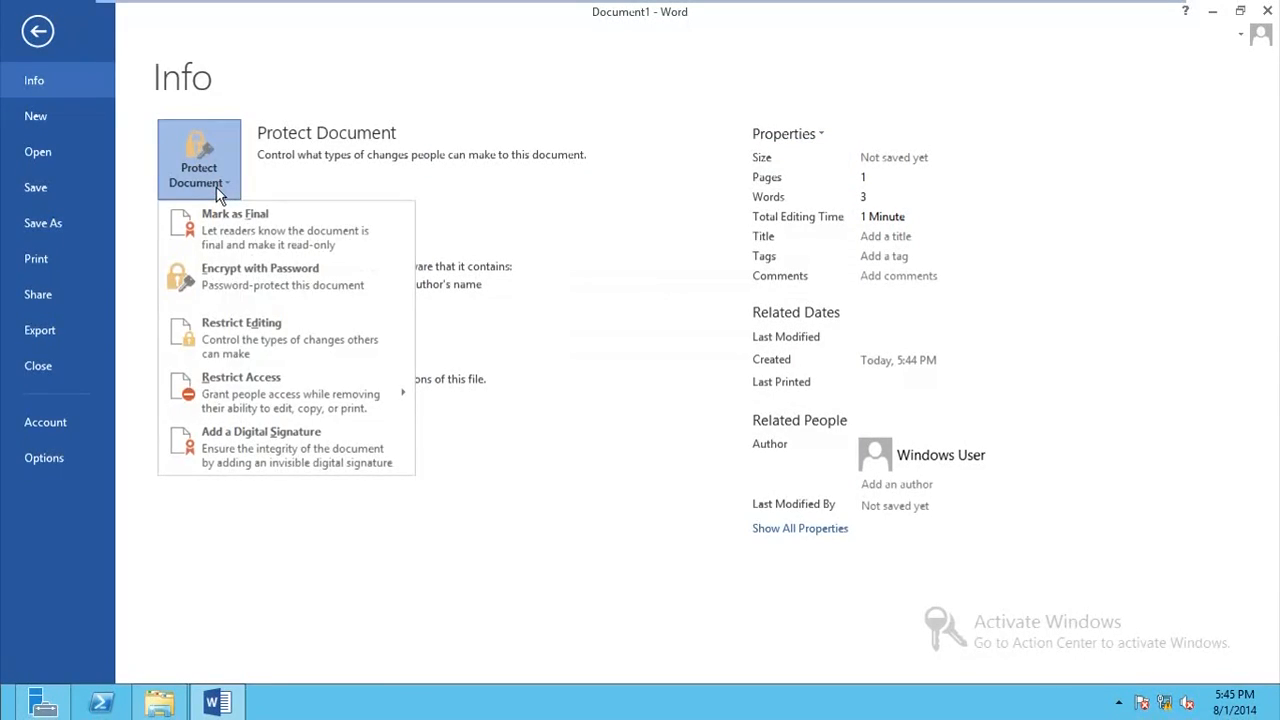
pyautogui.moveTo(314, 405)
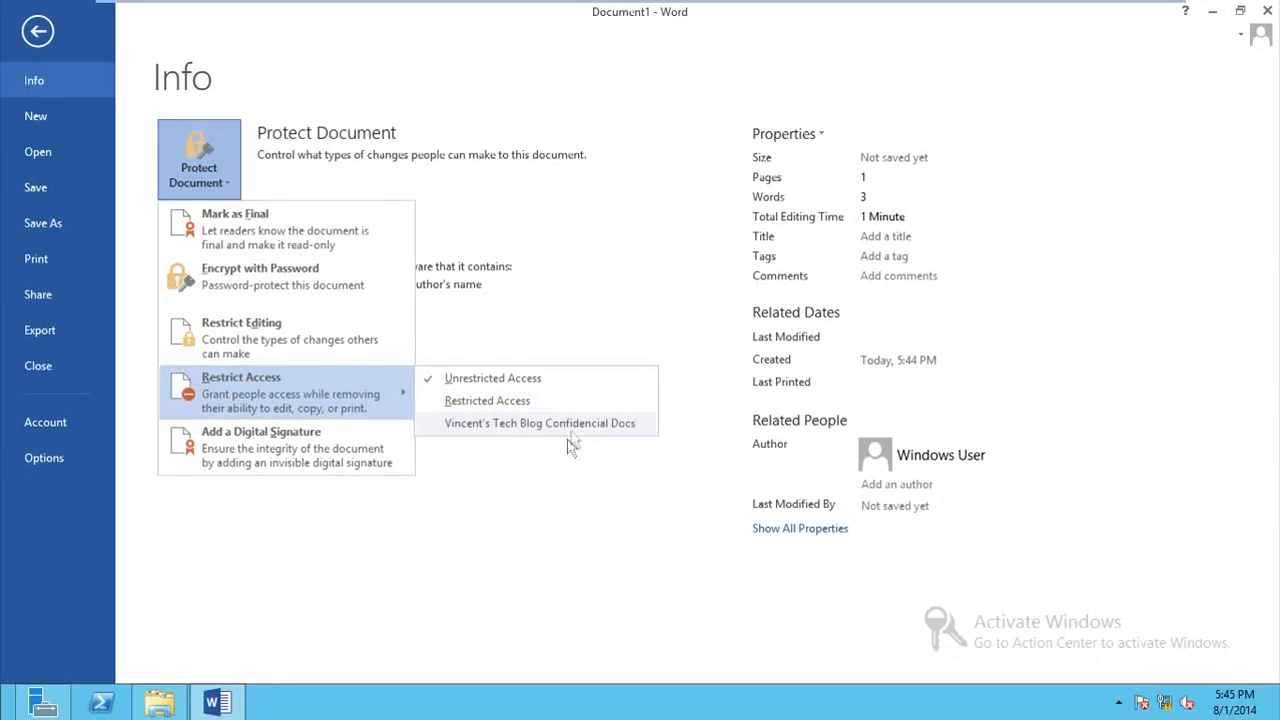
pyautogui.click(572, 467)
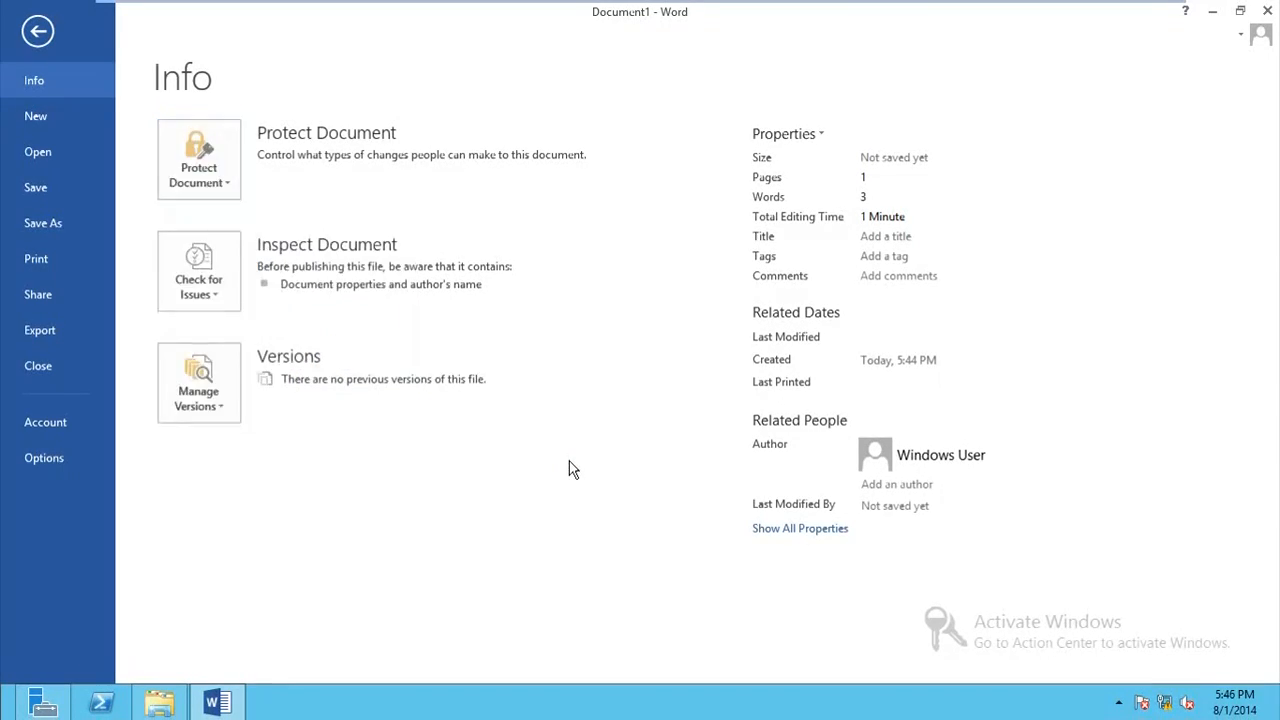
# Step: Restrict permission to the document and grant Read access to the chosen domain user from the directory
pyautogui.click(216, 186)
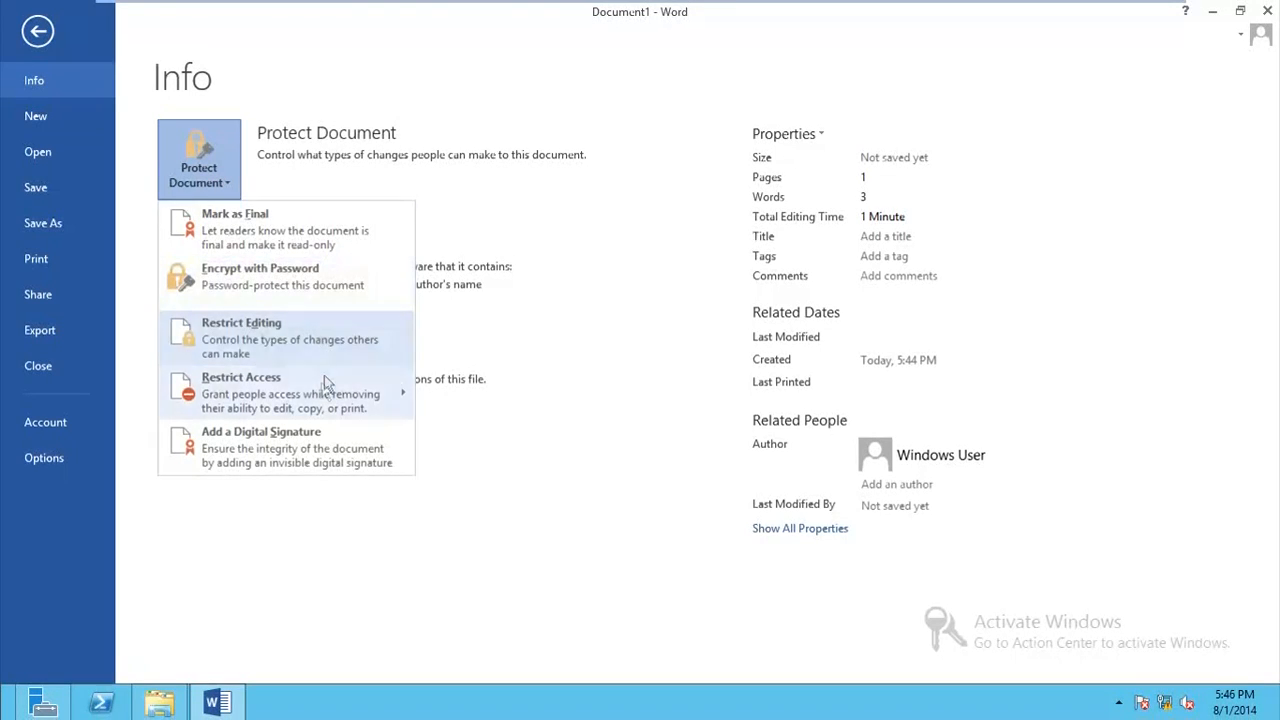
pyautogui.moveTo(323, 394)
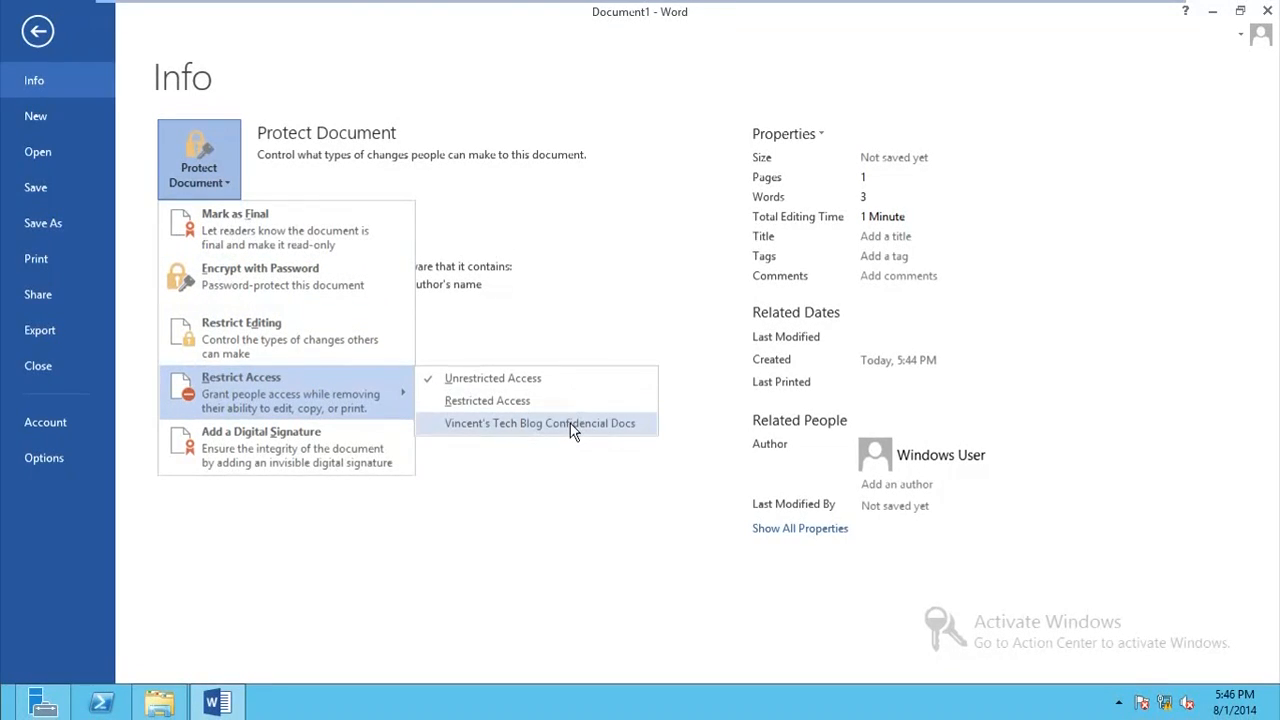
pyautogui.click(545, 401)
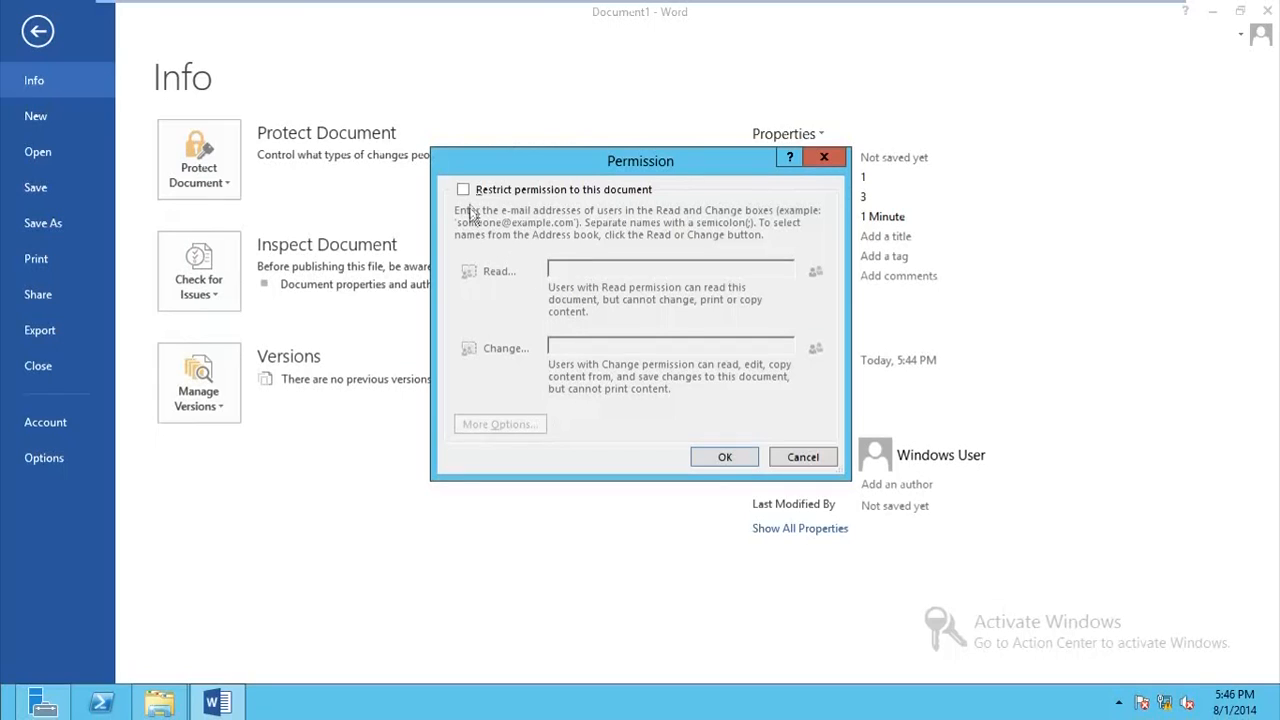
pyautogui.click(464, 190)
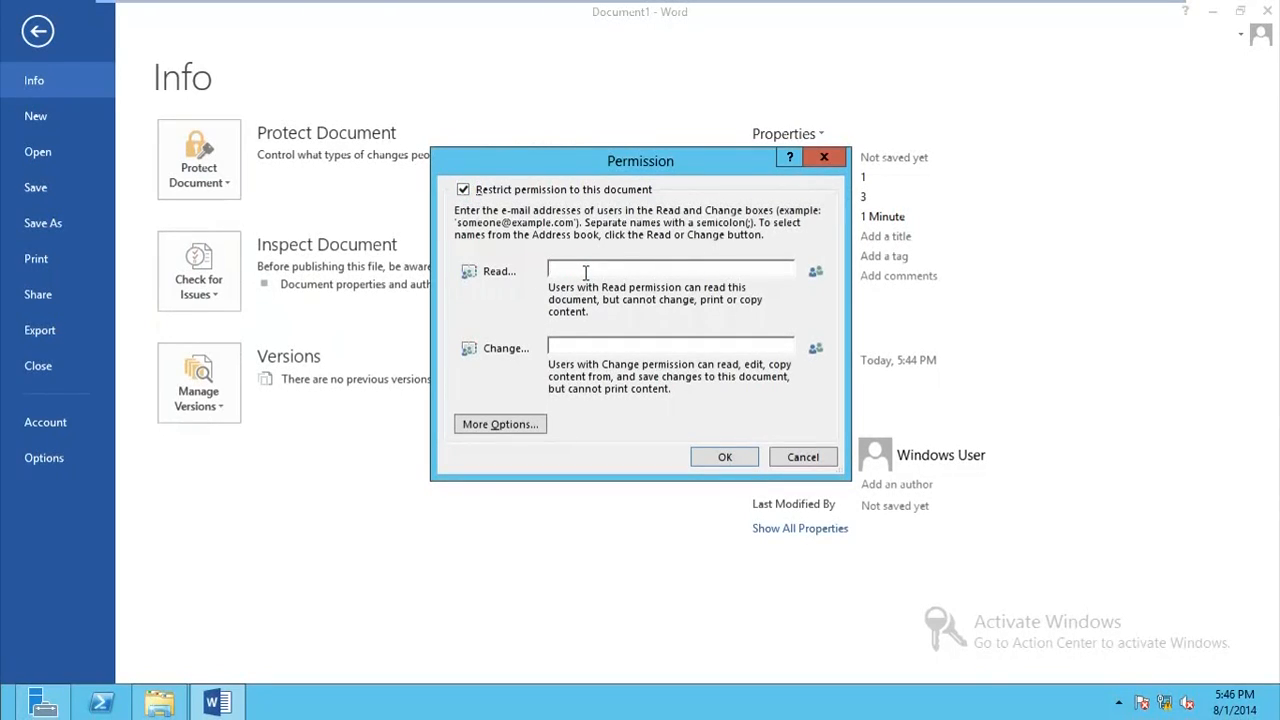
pyautogui.click(585, 272)
pyautogui.click(514, 272)
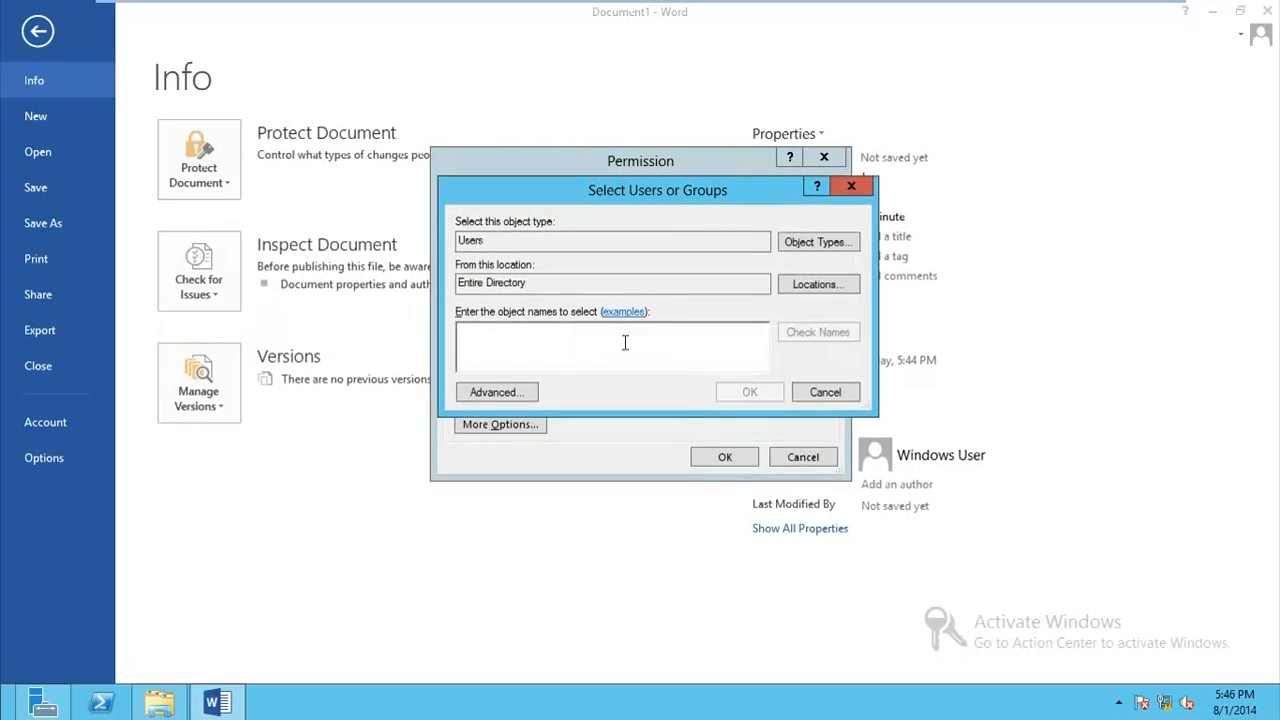
pyautogui.write('ayo')
pyautogui.click(844, 331)
pyautogui.click(751, 398)
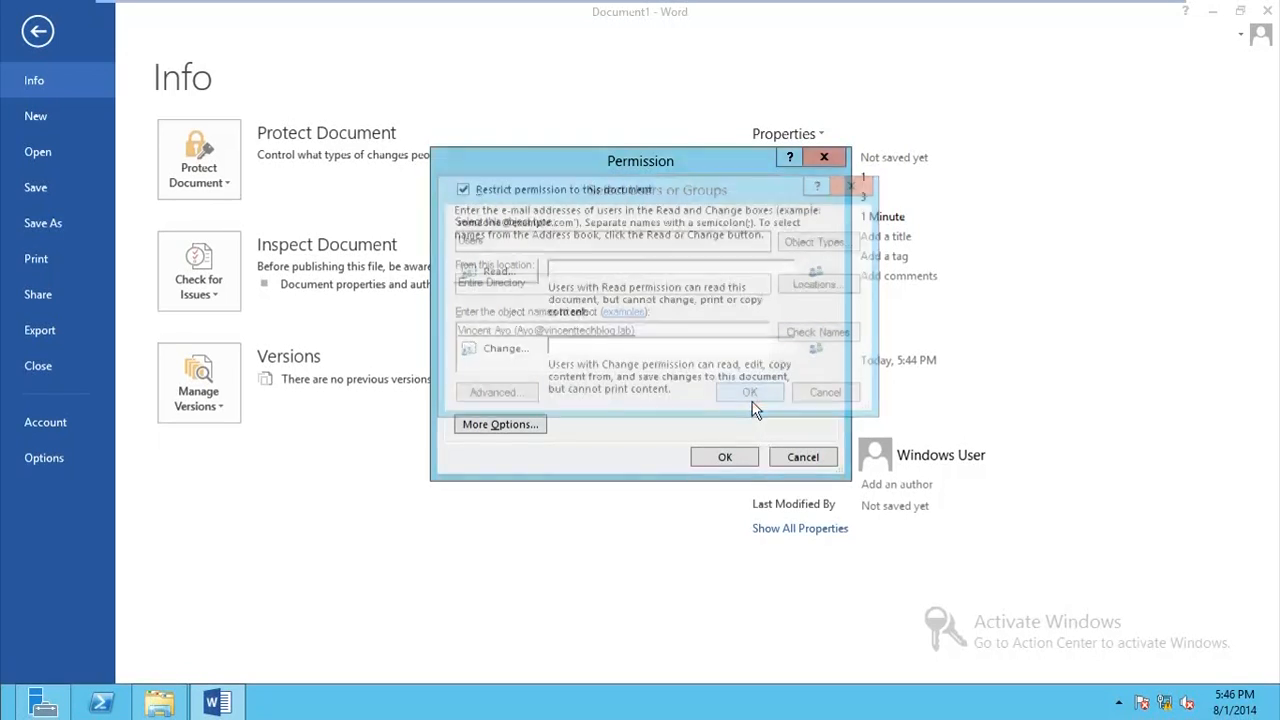
pyautogui.click(729, 457)
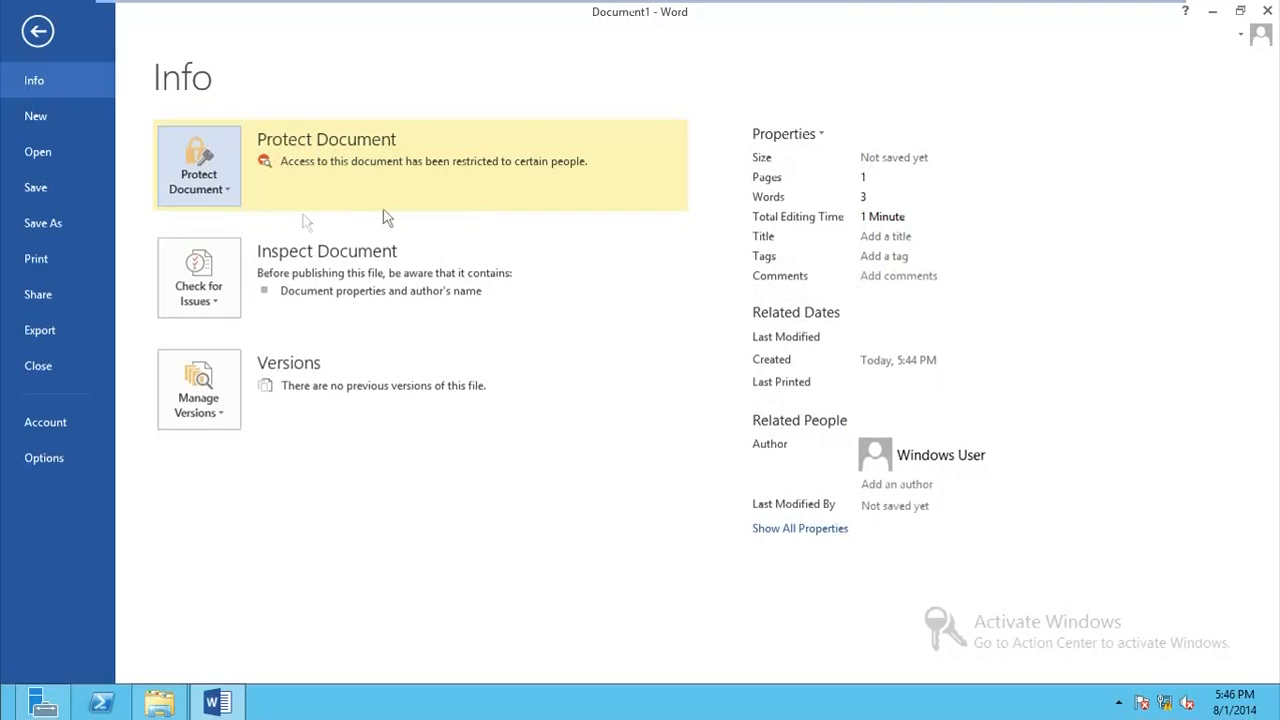
# Step: Review the document's detailed permission options, keep the added user's access level at Read, and accept the settings
pyautogui.click(205, 195)
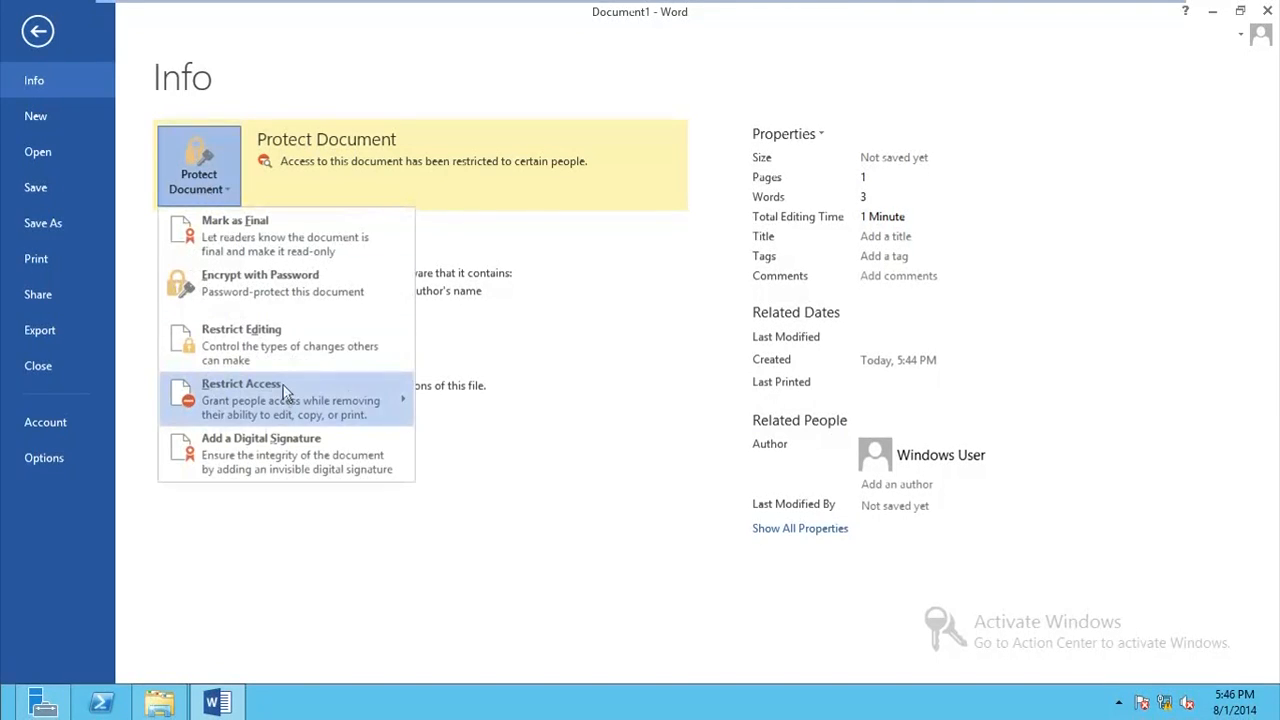
pyautogui.moveTo(363, 401)
pyautogui.click(441, 407)
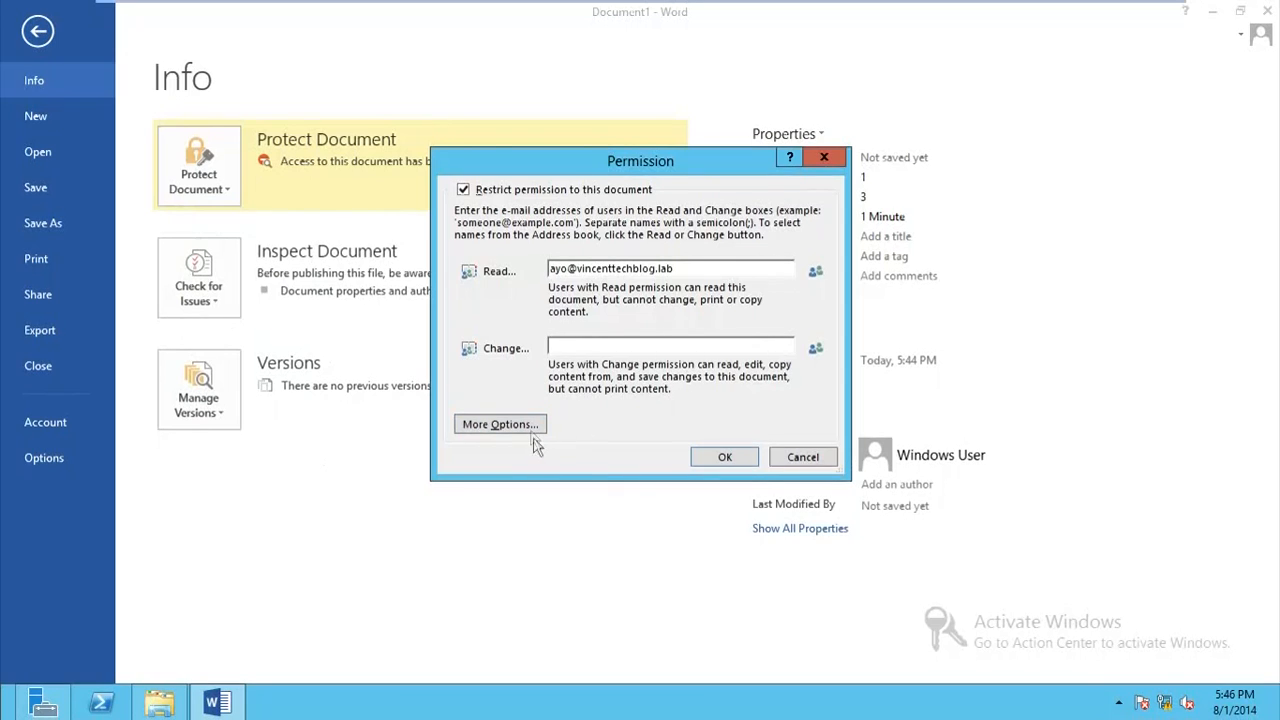
pyautogui.click(500, 424)
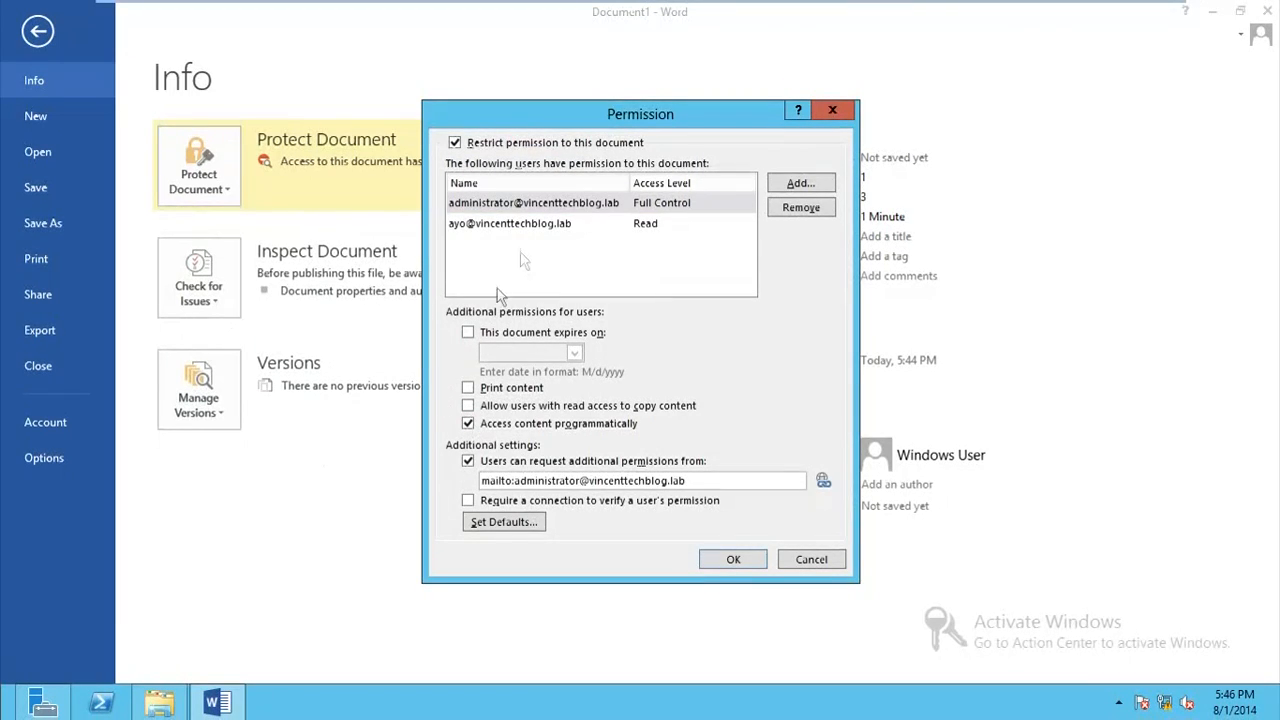
pyautogui.click(645, 224)
pyautogui.click(745, 224)
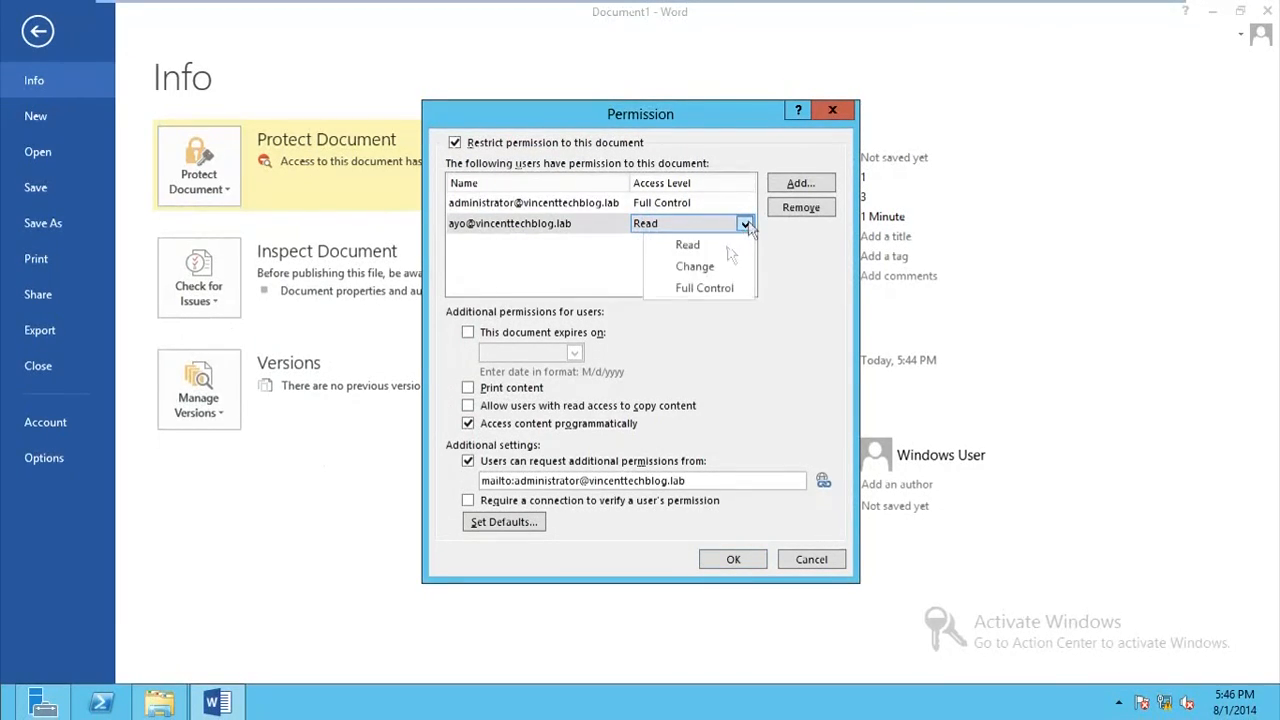
pyautogui.click(733, 246)
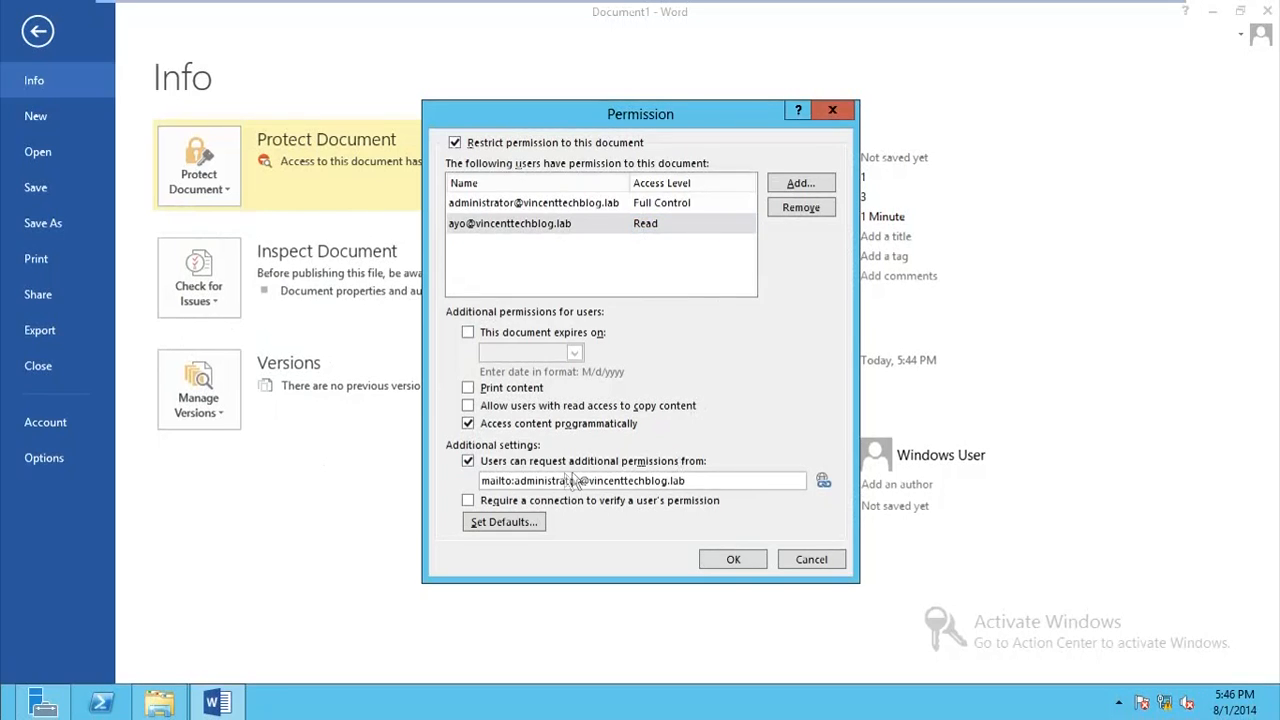
pyautogui.moveTo(705, 481); pyautogui.dragTo(438, 487)
pyautogui.click(752, 481)
pyautogui.click(740, 560)
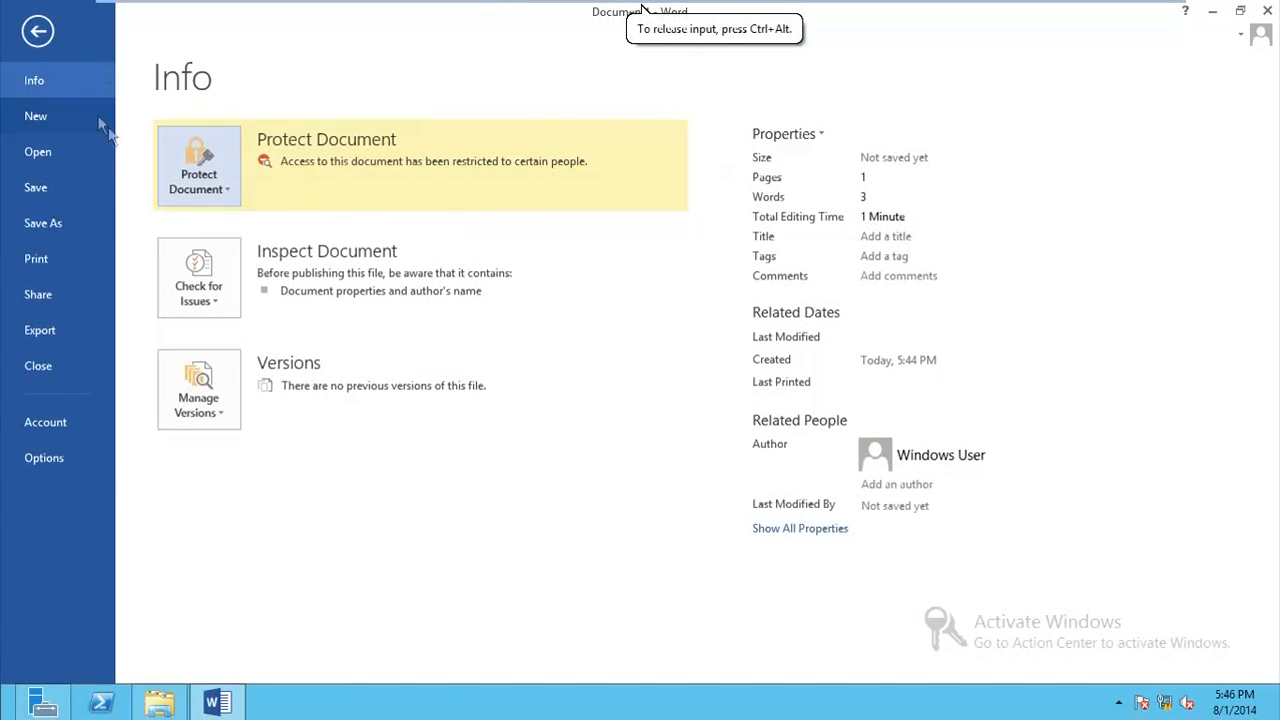
# Step: Start saving the document and choose the network share \\dc1\rmsdocs as its location
pyautogui.click(86, 186)
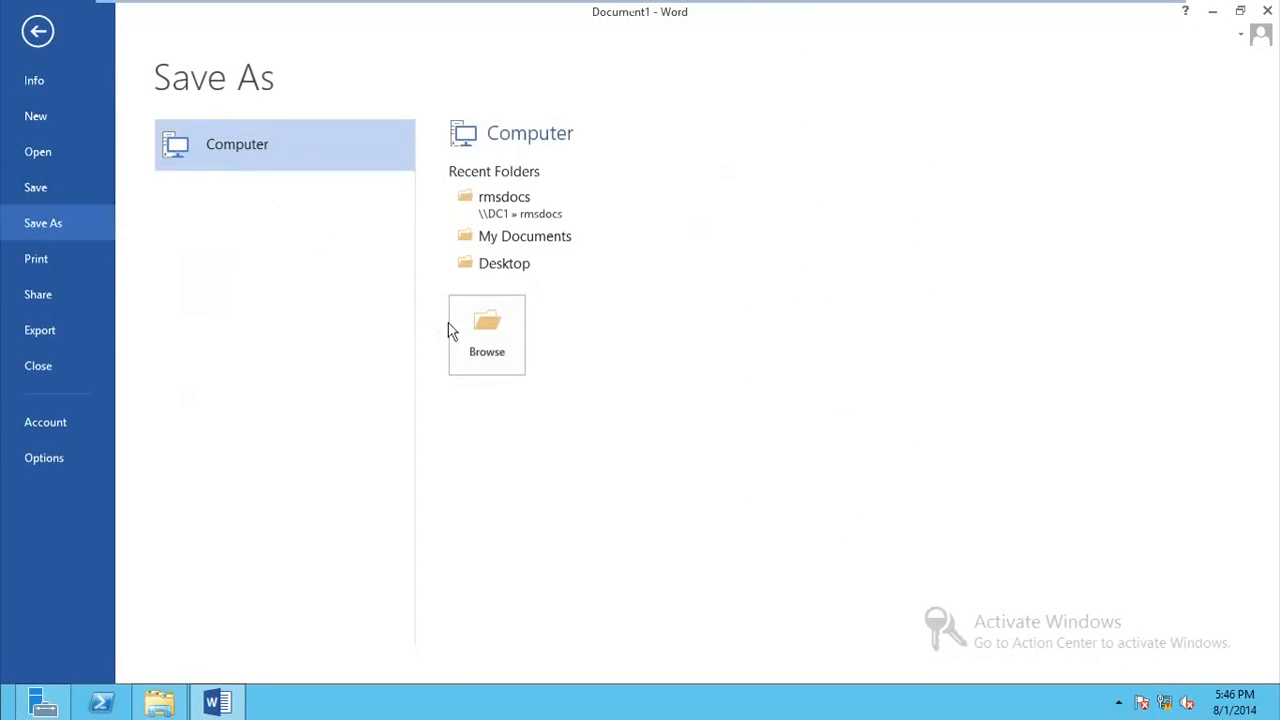
pyautogui.click(456, 325)
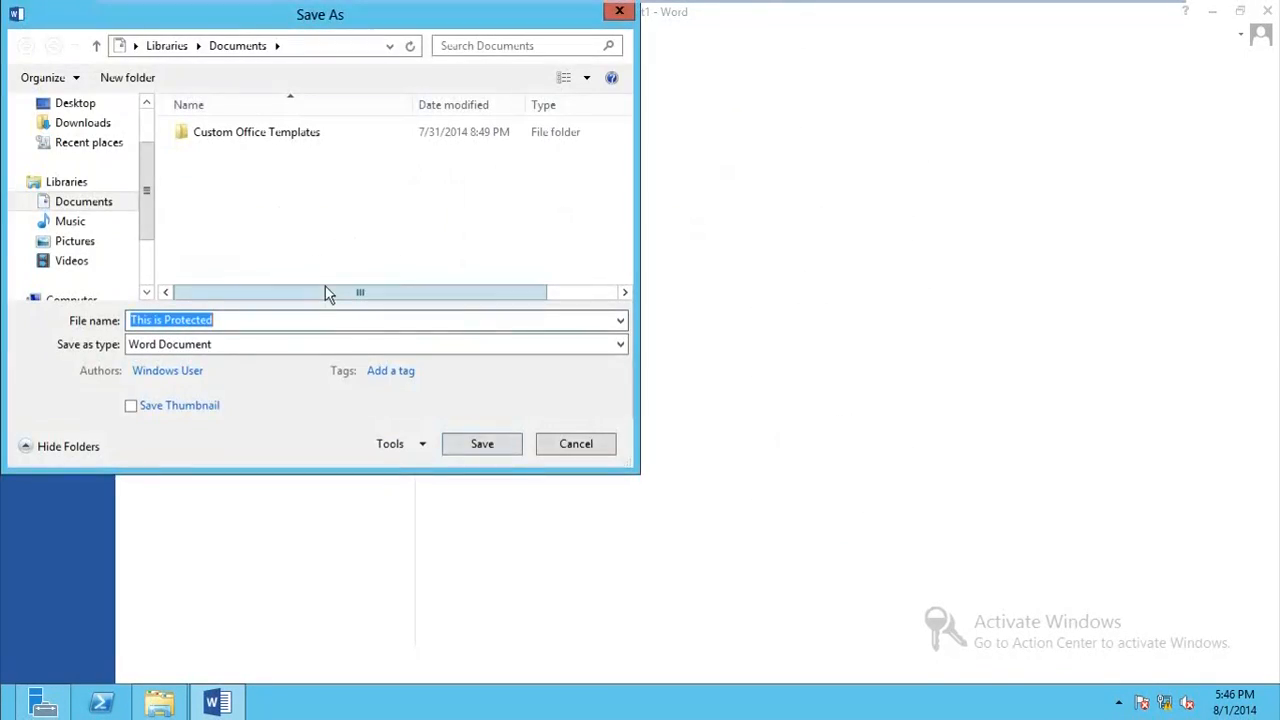
pyautogui.click(306, 50)
pyautogui.write('\\\\')
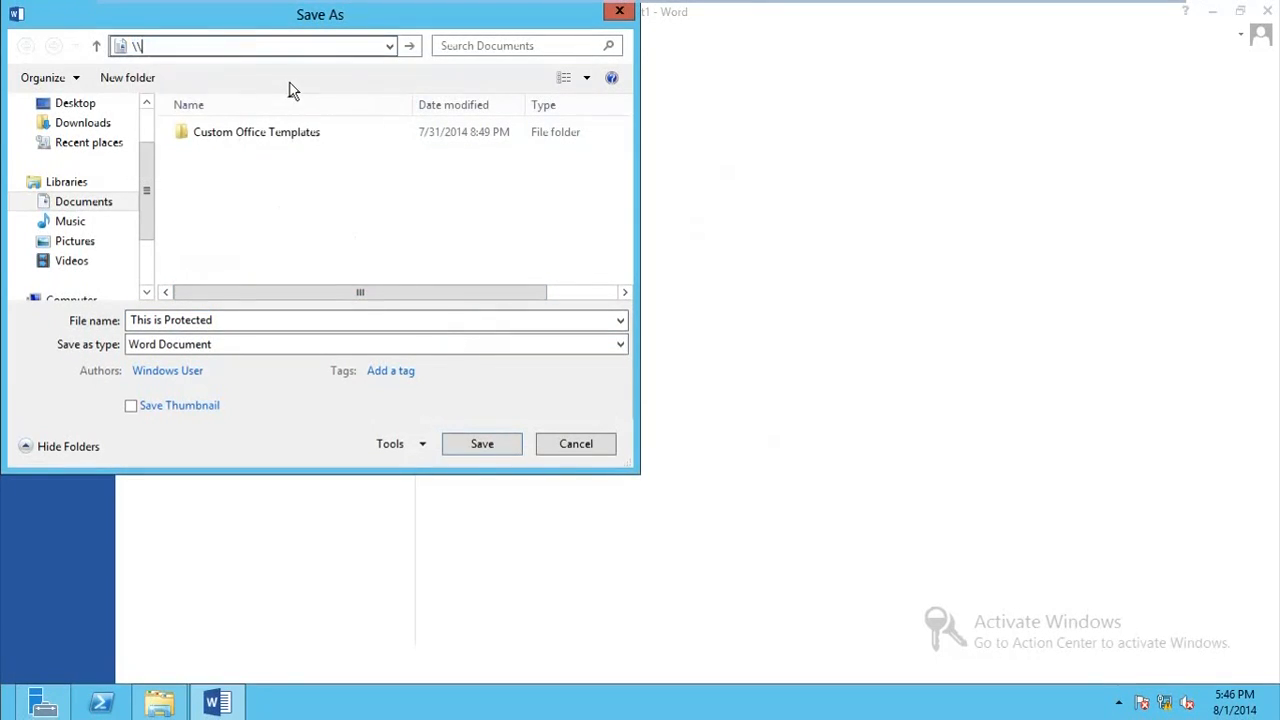
pyautogui.write('dc1\\rm')
pyautogui.press('Down')
pyautogui.press('Return')
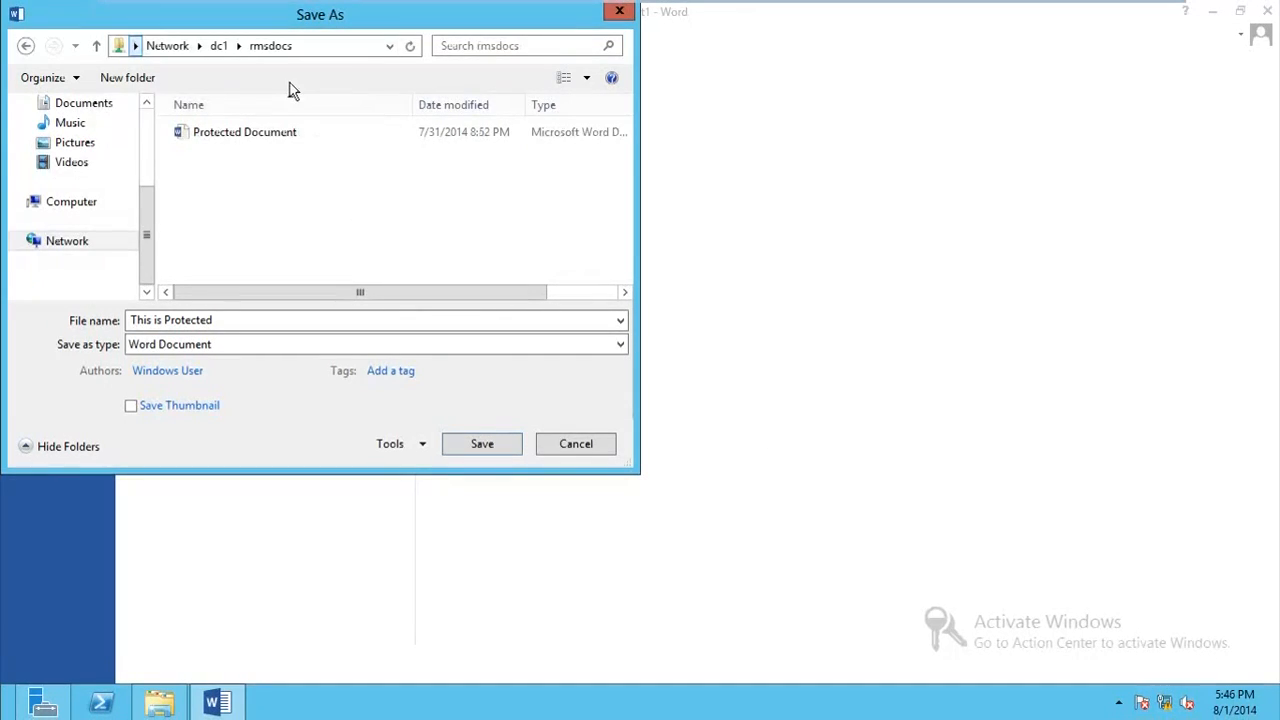
# Step: Name the document "New protected" and save it to the rmsdocs share as a Word Document
pyautogui.click(209, 320)
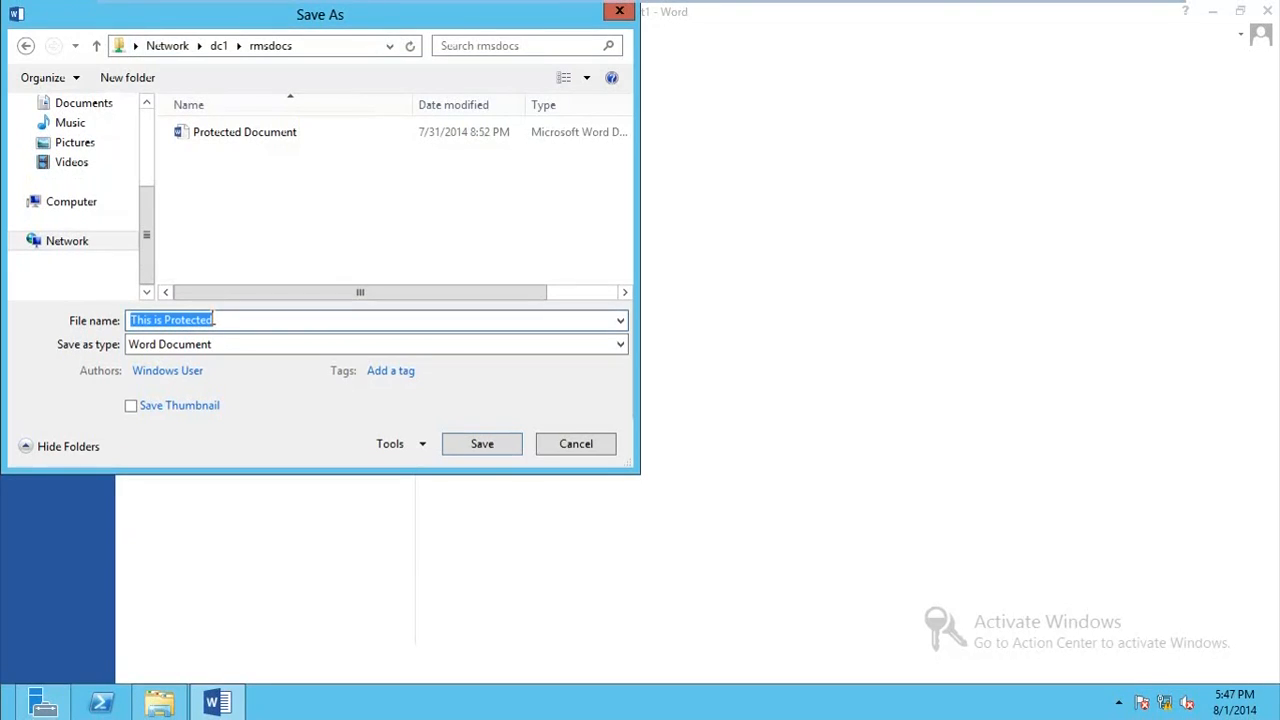
pyautogui.write('New')
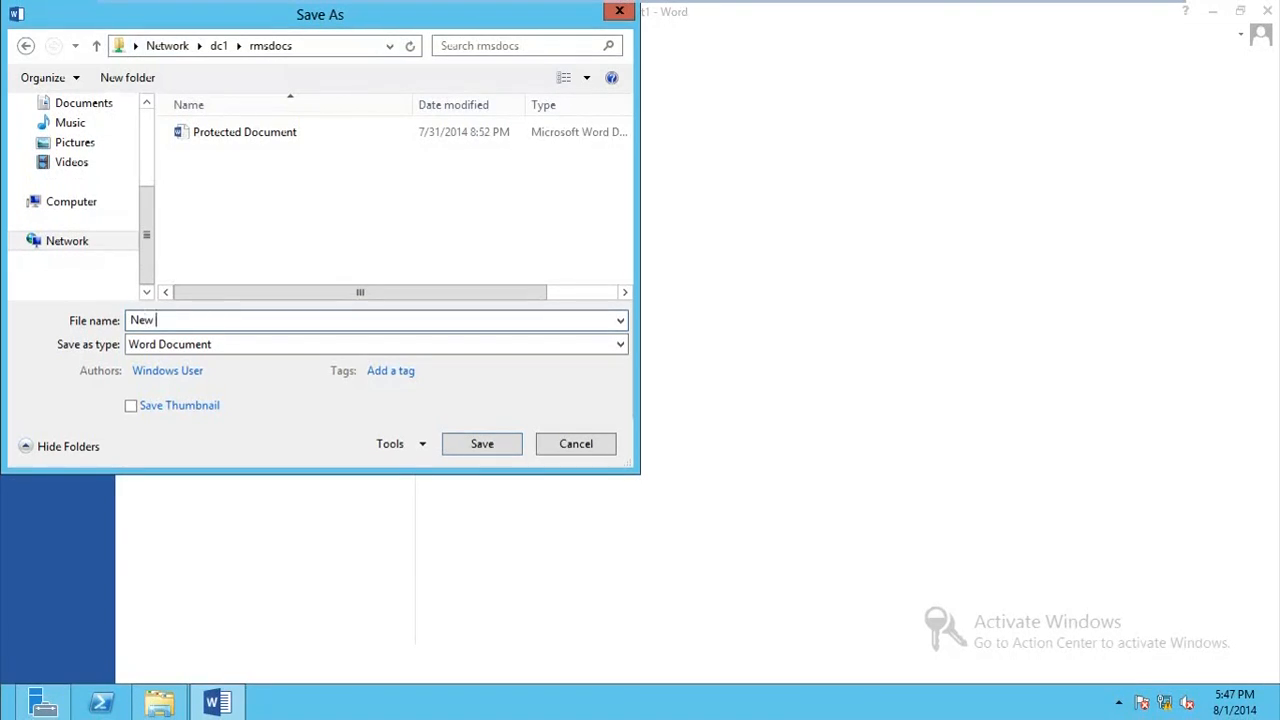
pyautogui.write(' protected')
pyautogui.click(457, 451)
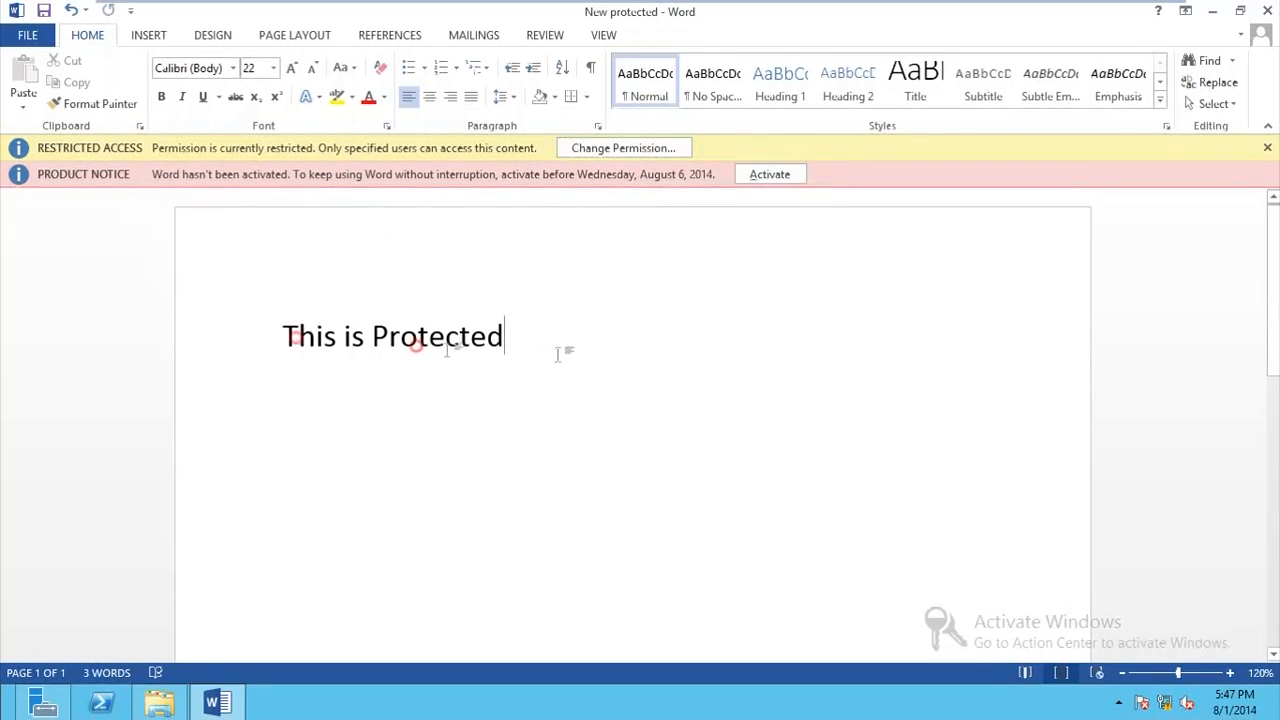
# Step: Apply the suggested lowercase correction "protected" to the flagged word in the document text
pyautogui.tripleClick(414, 343)
pyautogui.click(372, 380)
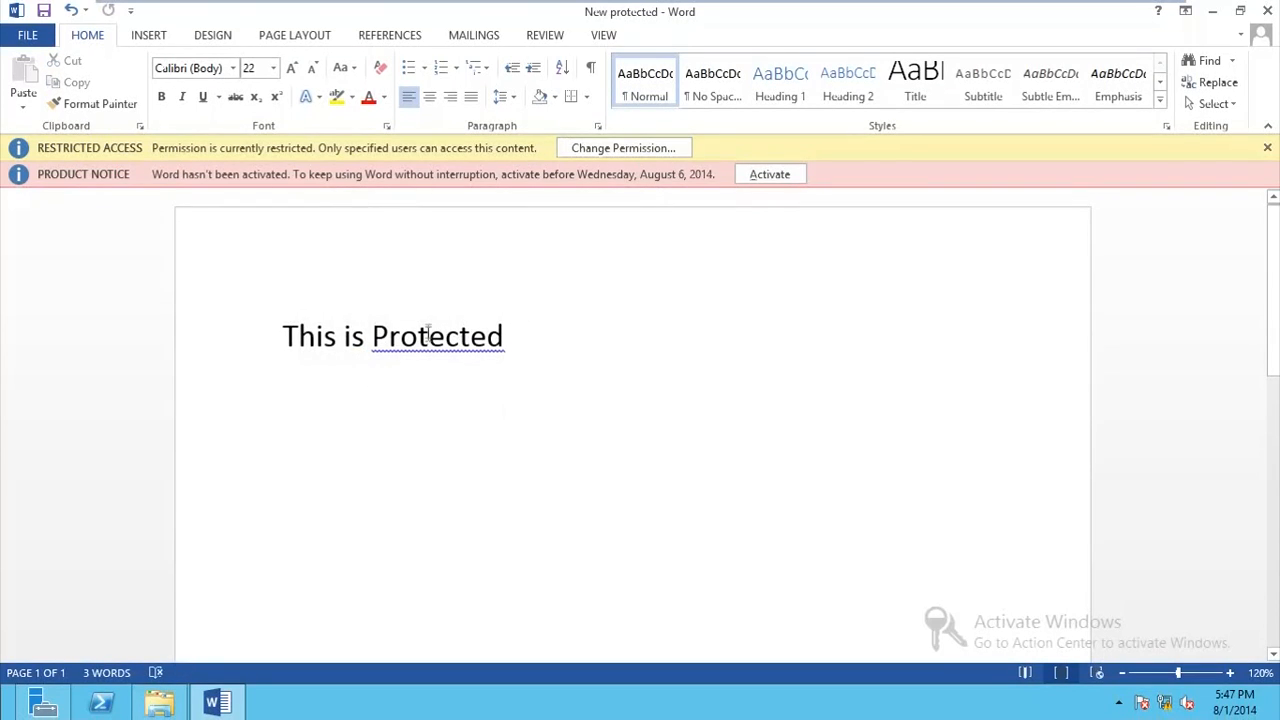
pyautogui.rightClick(464, 355)
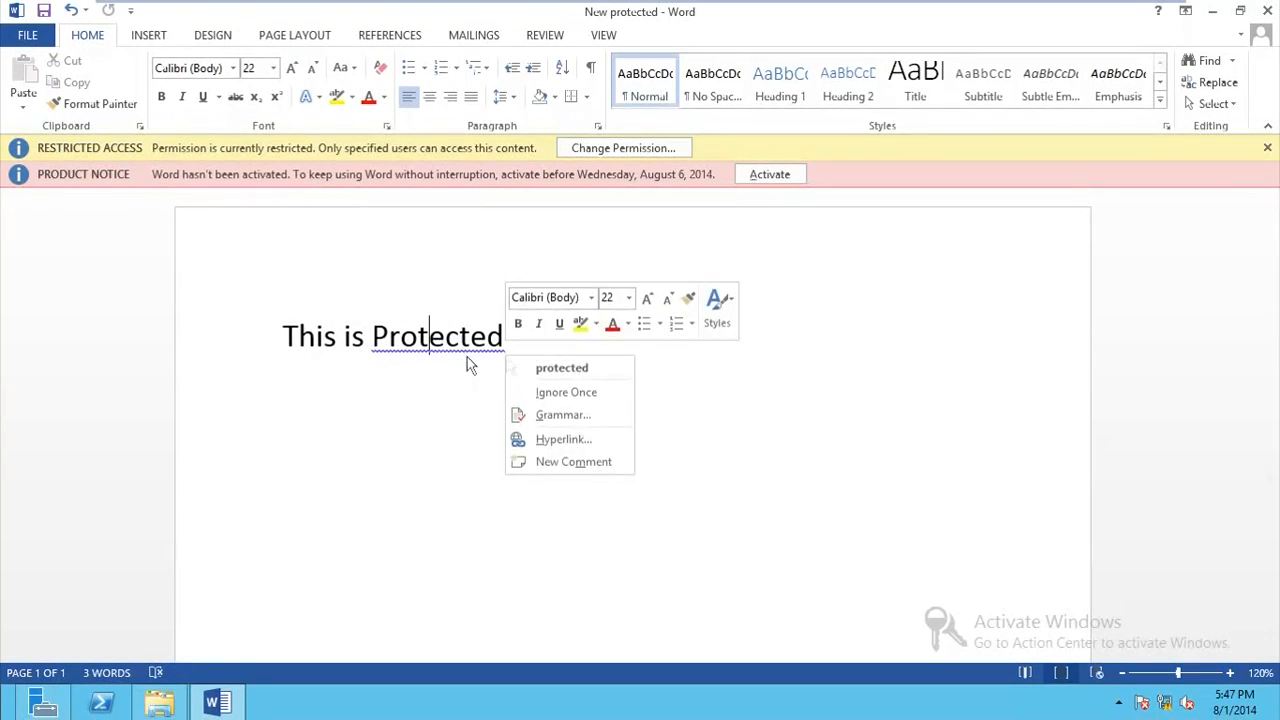
pyautogui.click(576, 364)
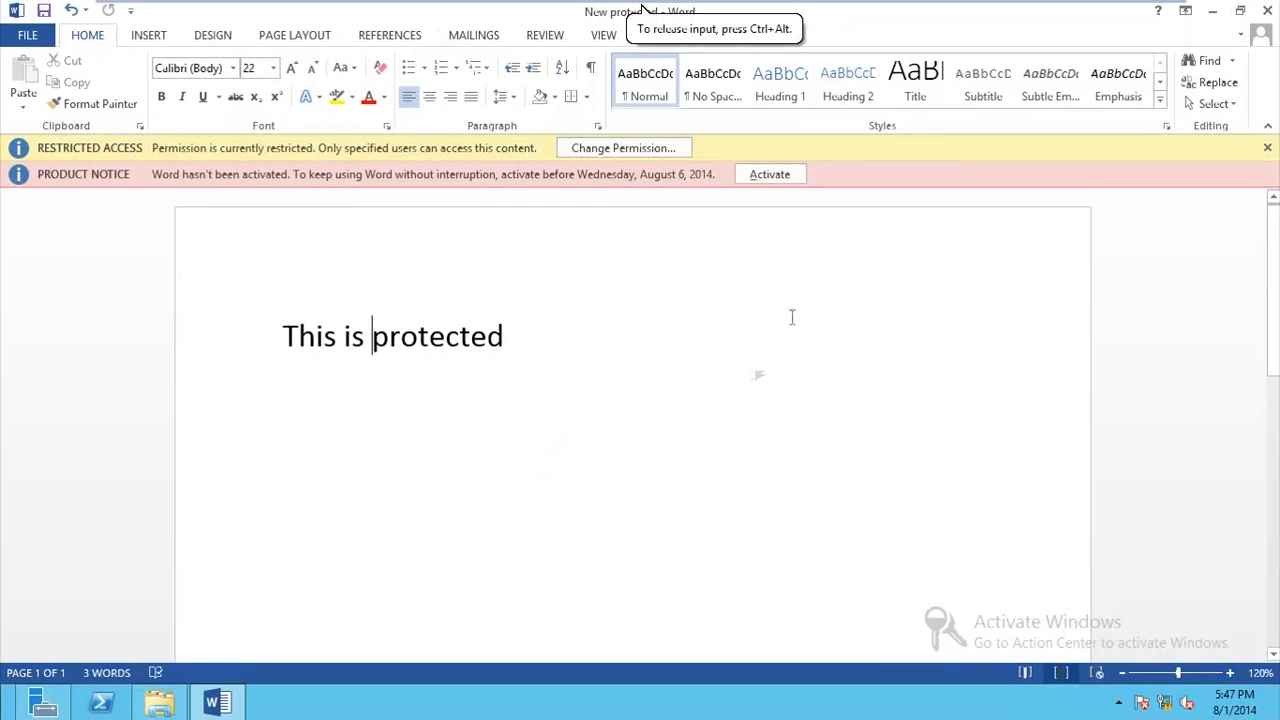
# Step: On the Windows 8 client's desktop, close Word without saving Document1 and close the File Explorer window
pyautogui.press('super')
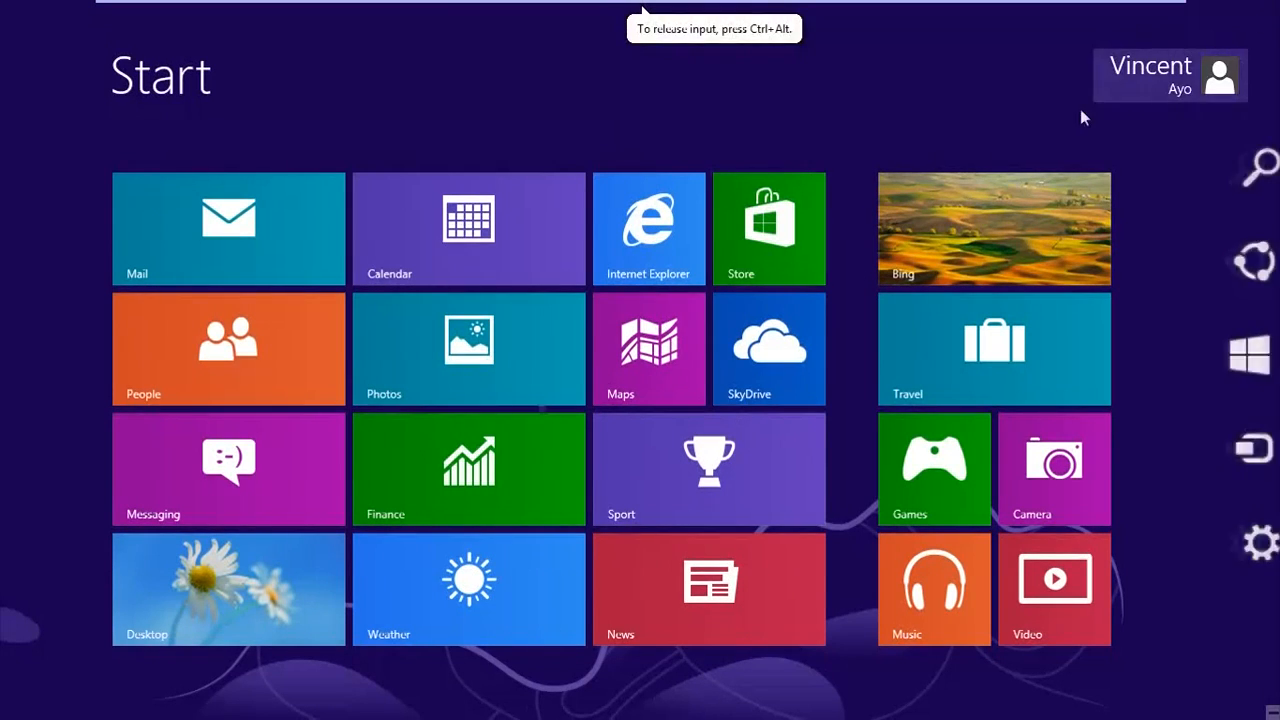
pyautogui.click(136, 575)
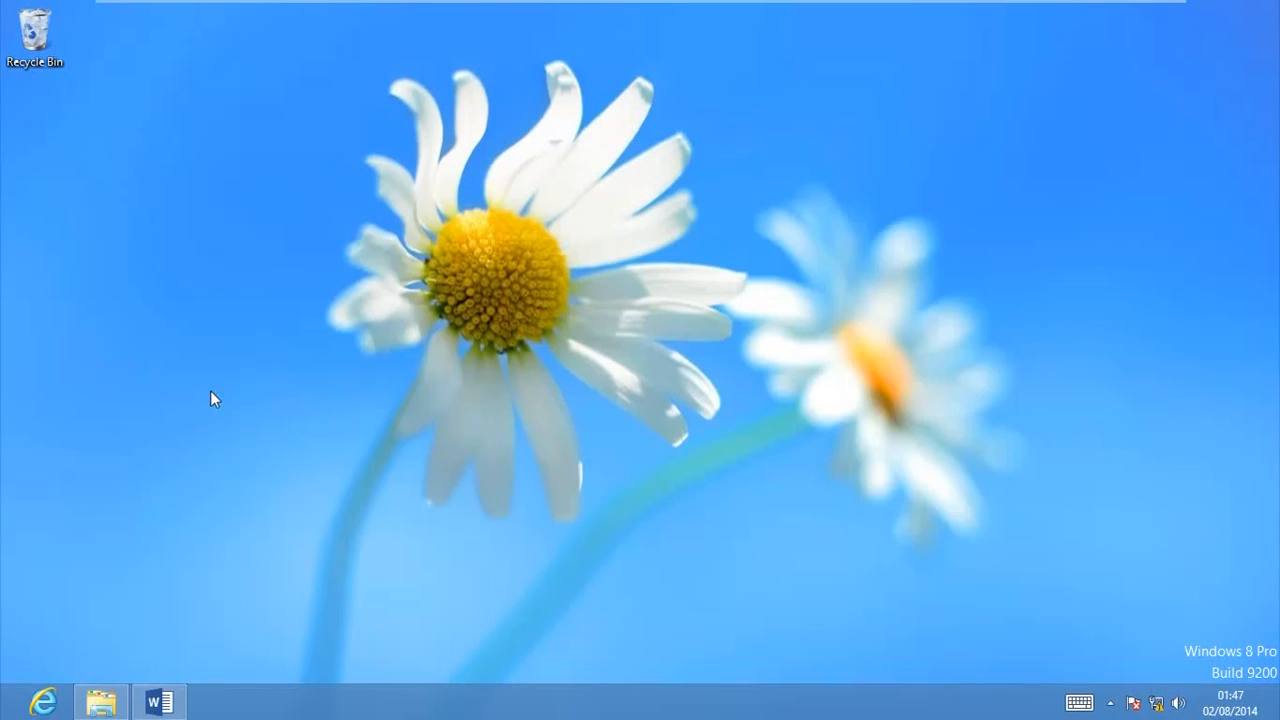
pyautogui.rightClick(160, 702)
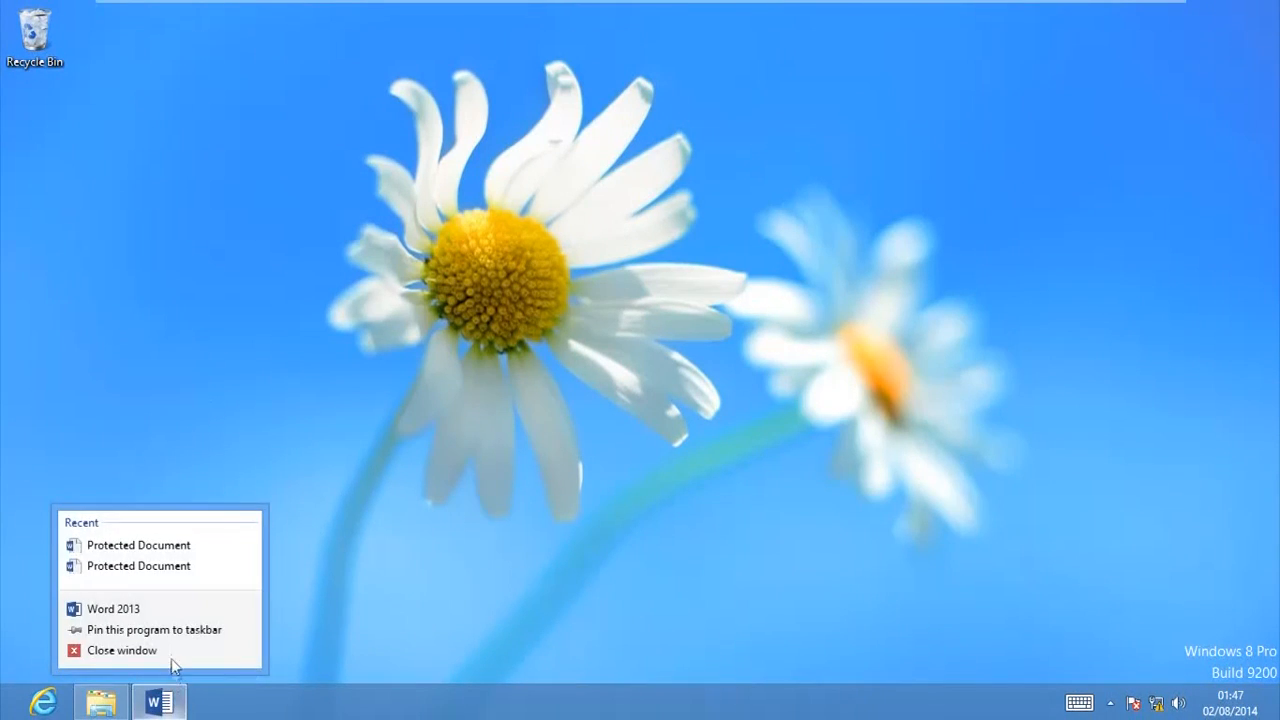
pyautogui.click(171, 658)
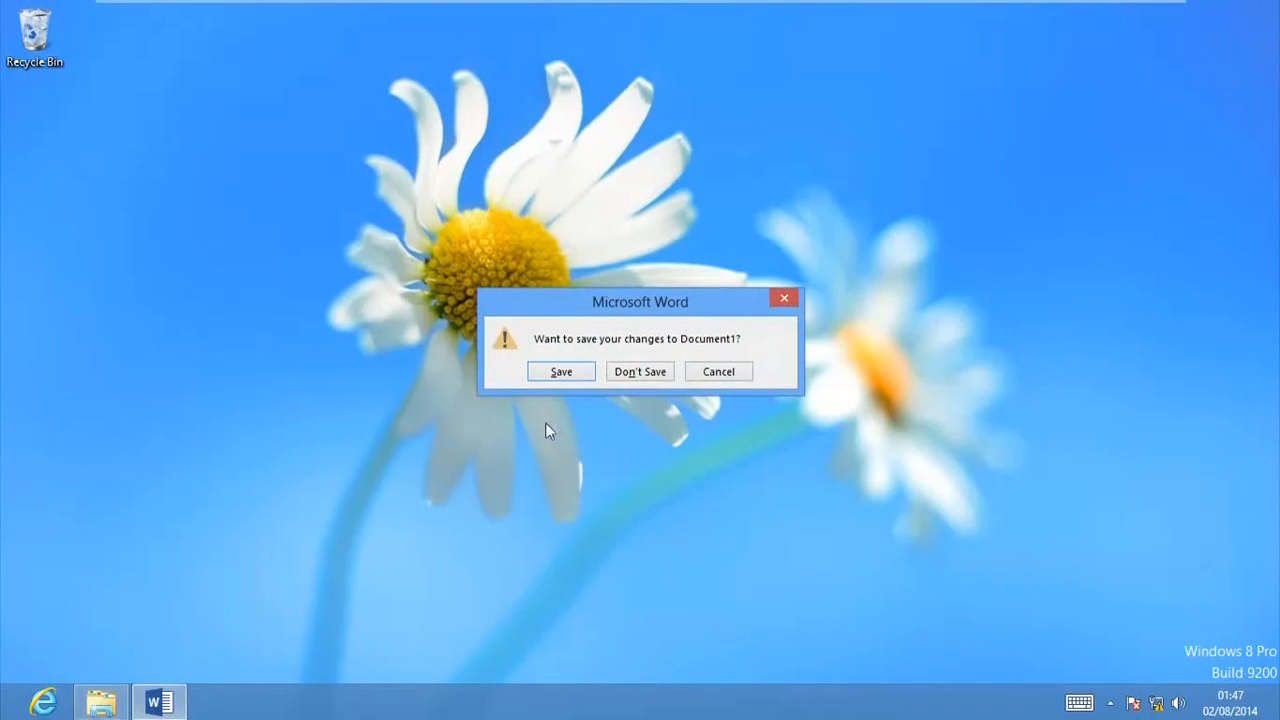
pyautogui.click(596, 368)
pyautogui.rightClick(124, 700)
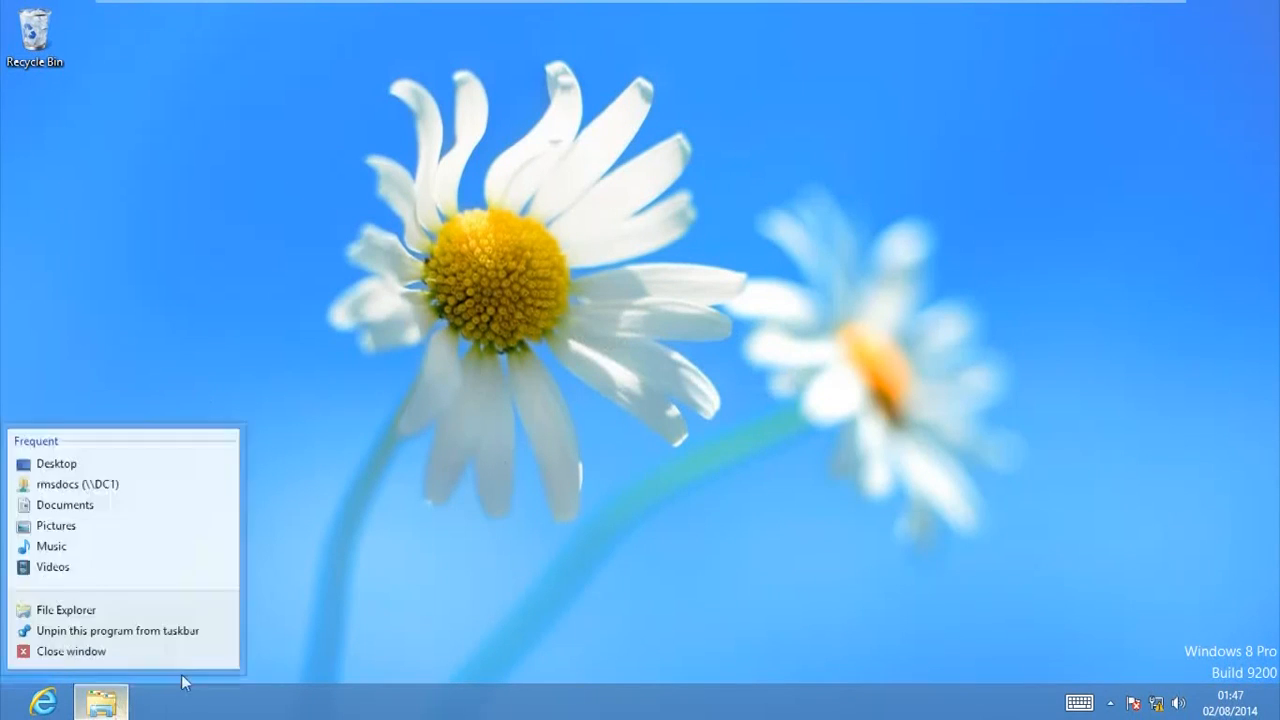
pyautogui.click(218, 588)
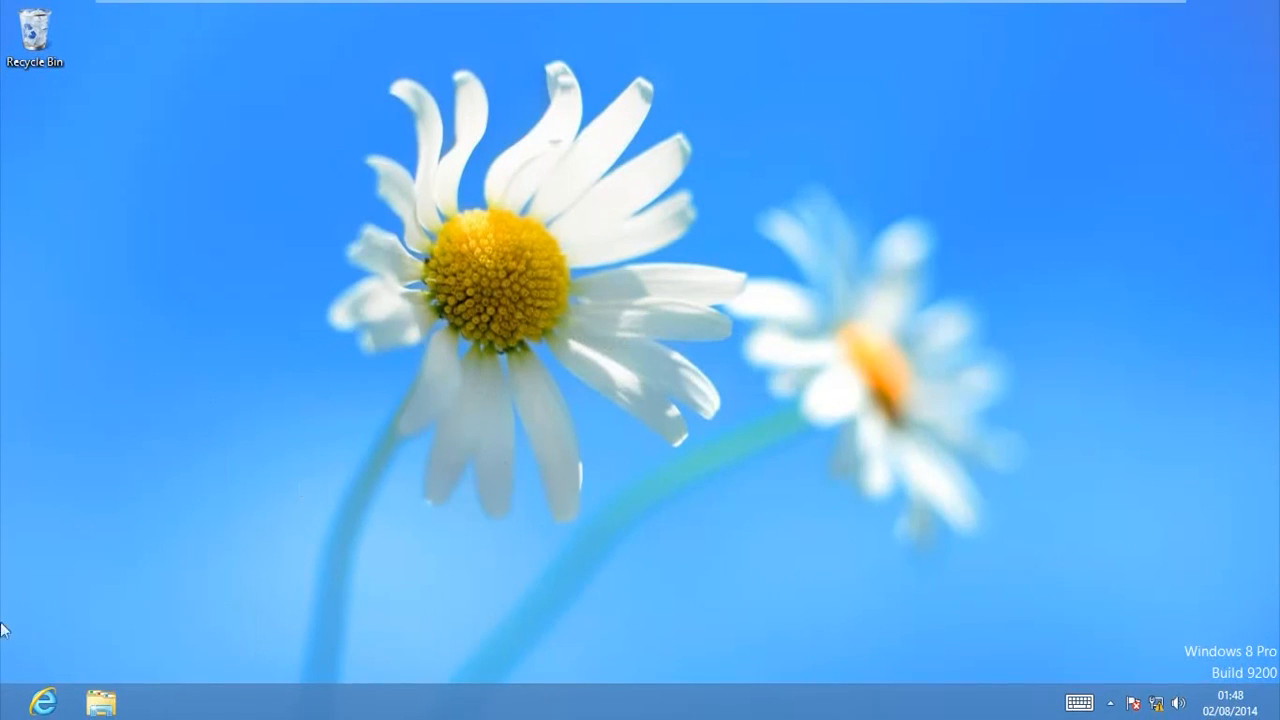
pyautogui.moveTo(4, 715)
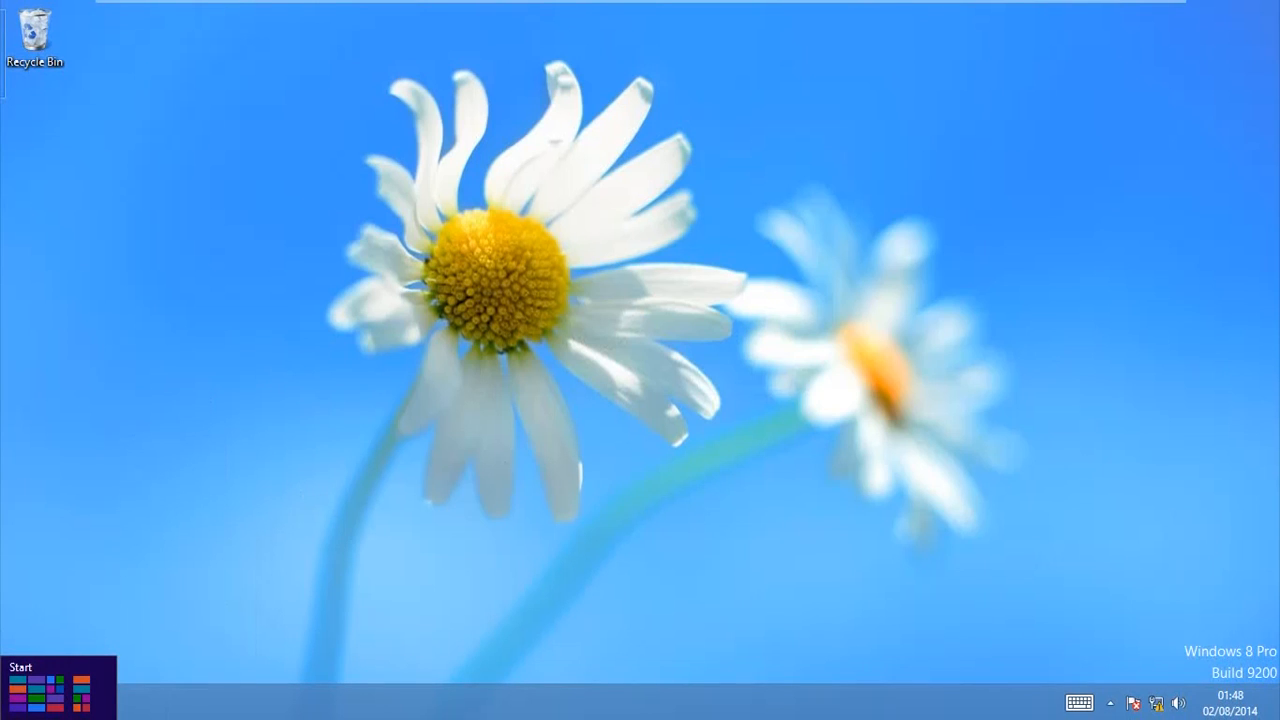
pyautogui.click(4, 715)
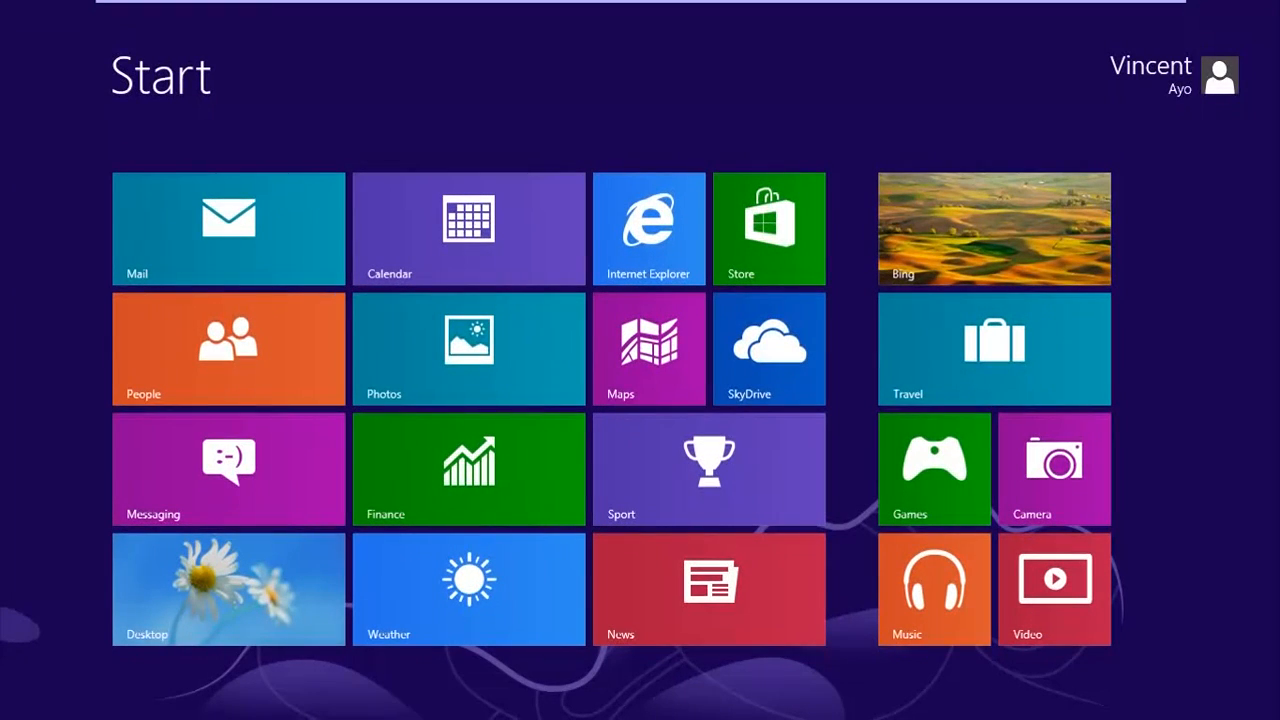
pyautogui.write('tas')
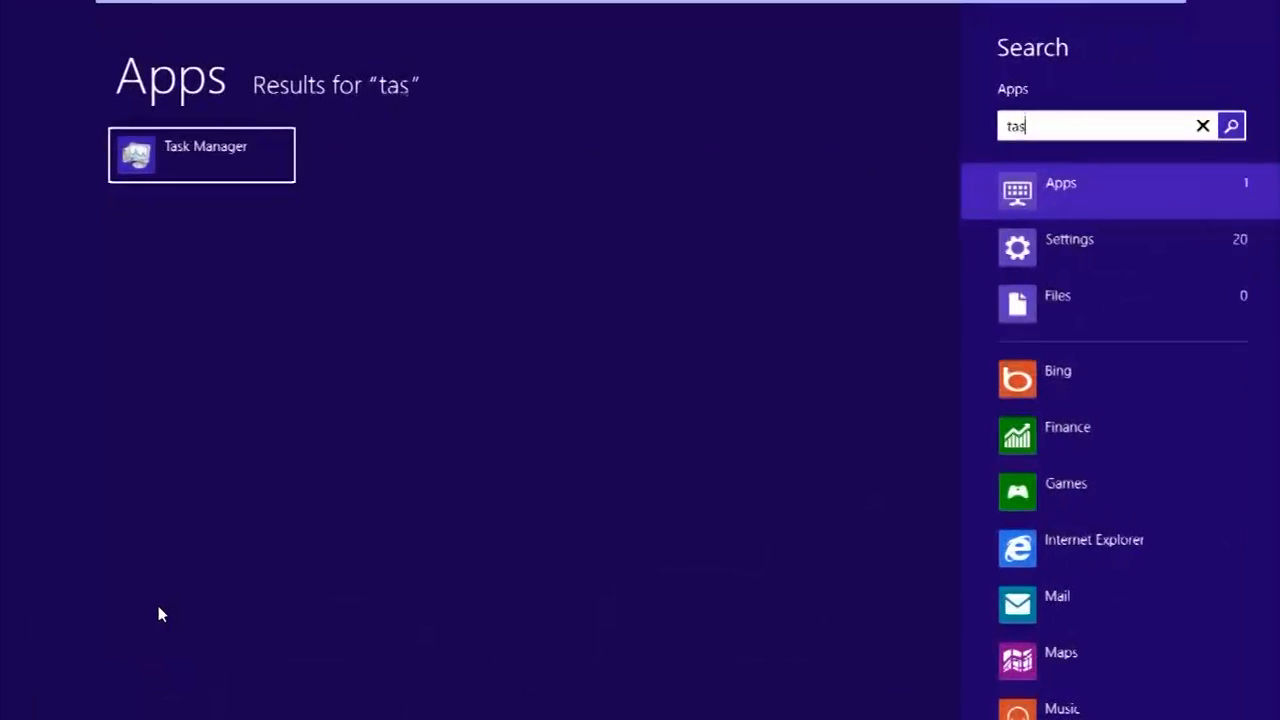
pyautogui.press('Return')
# Step: Open Computer Management and show the Active Directory Rights Management Services Client tasks under Task Scheduler Library, Microsoft, Windows
pyautogui.rightClick(4, 715)
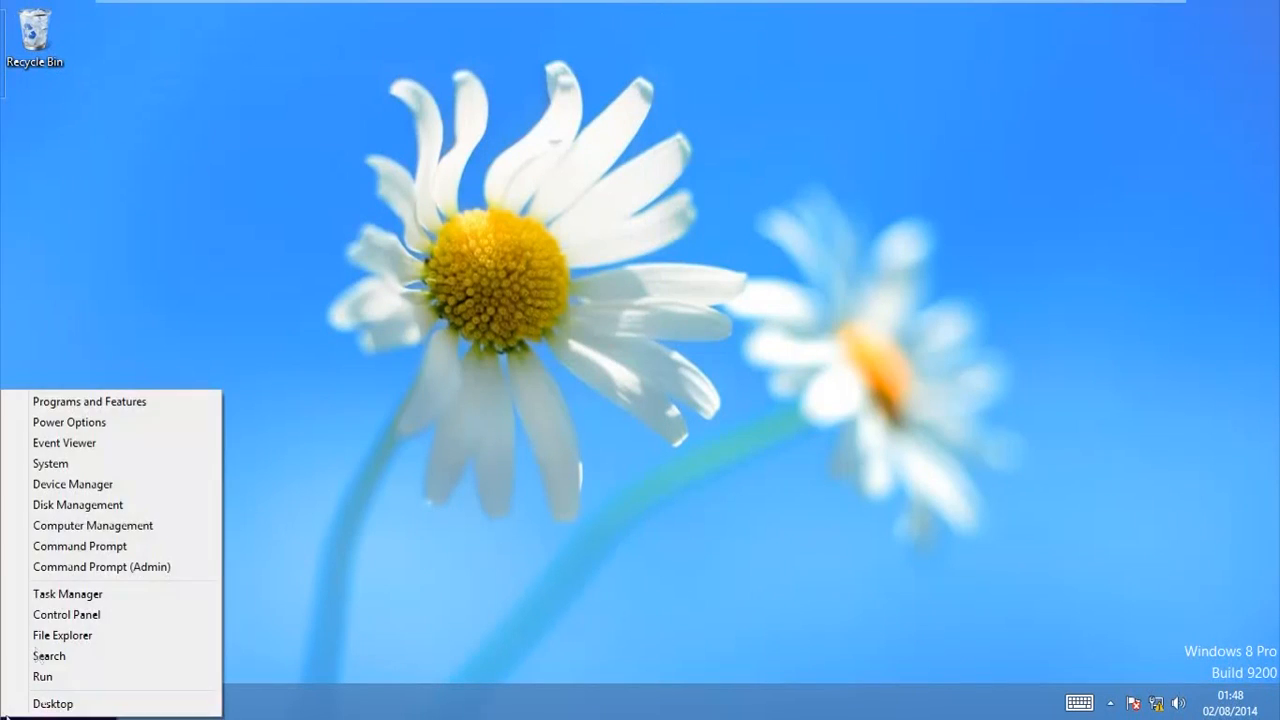
pyautogui.click(79, 529)
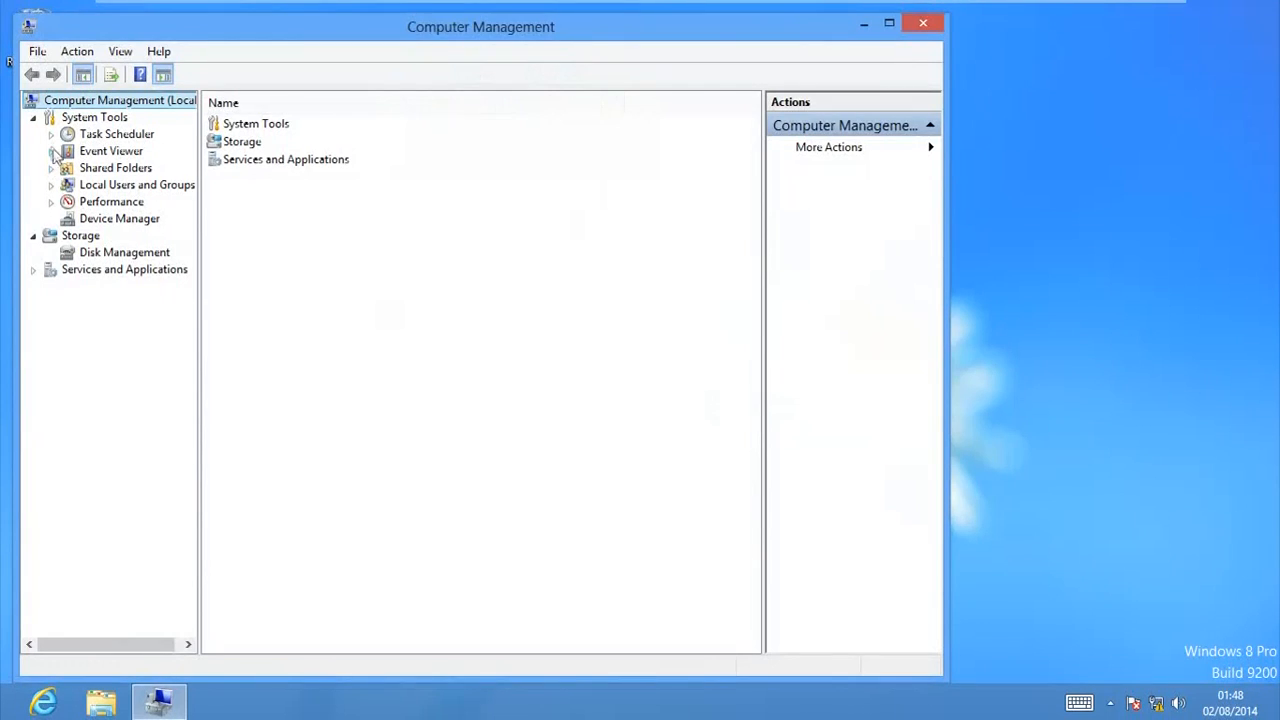
pyautogui.click(51, 134)
pyautogui.click(68, 151)
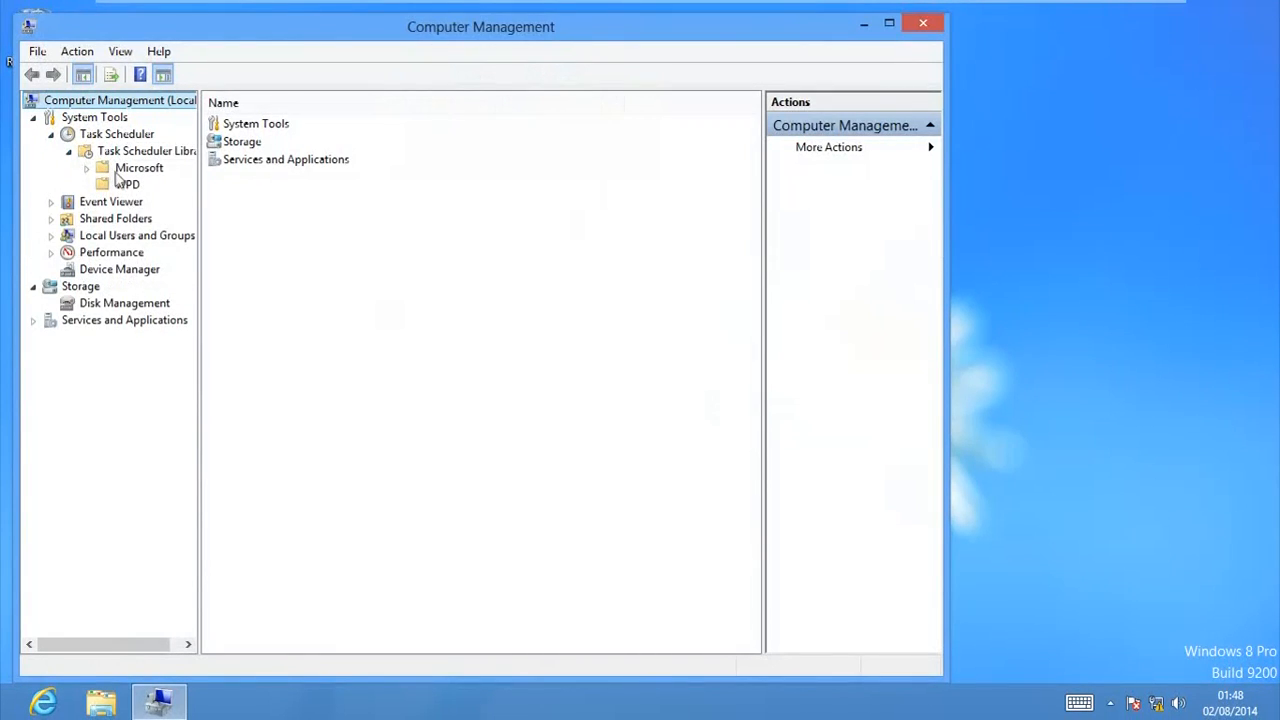
pyautogui.click(86, 168)
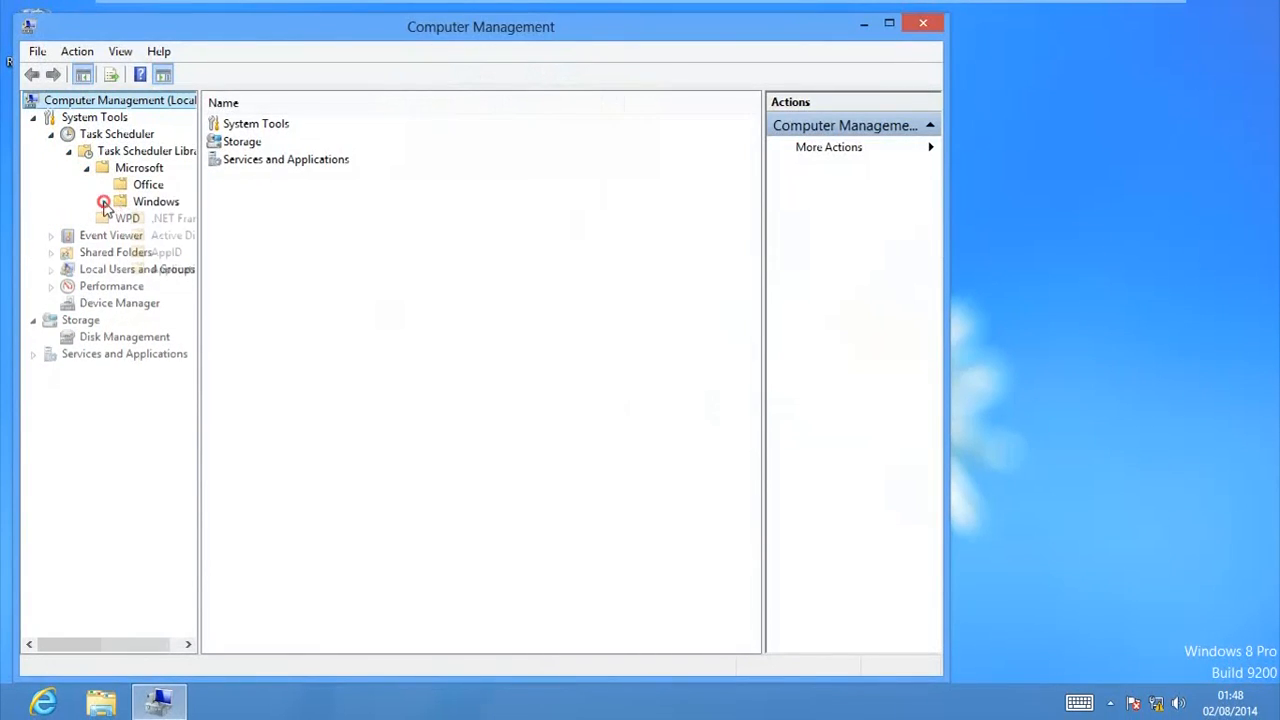
pyautogui.click(104, 201)
pyautogui.click(160, 235)
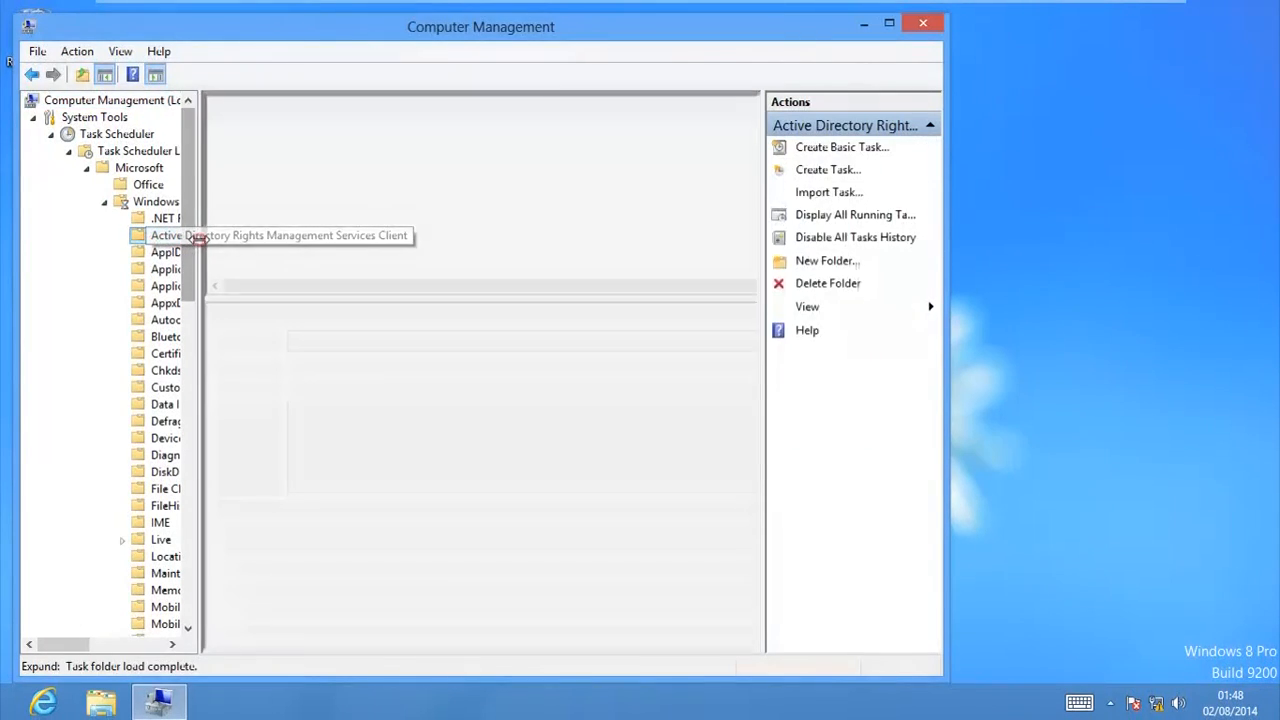
pyautogui.moveTo(256, 243); pyautogui.dragTo(382, 245)
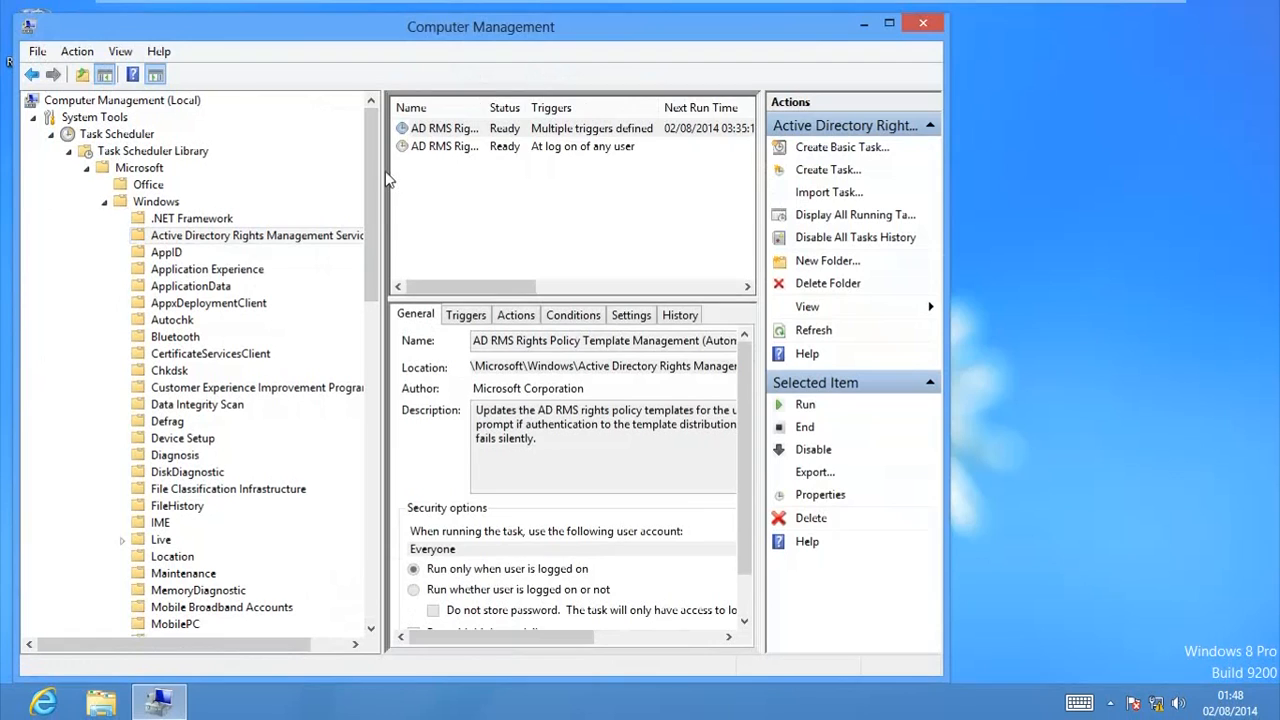
pyautogui.moveTo(382, 169); pyautogui.dragTo(186, 170)
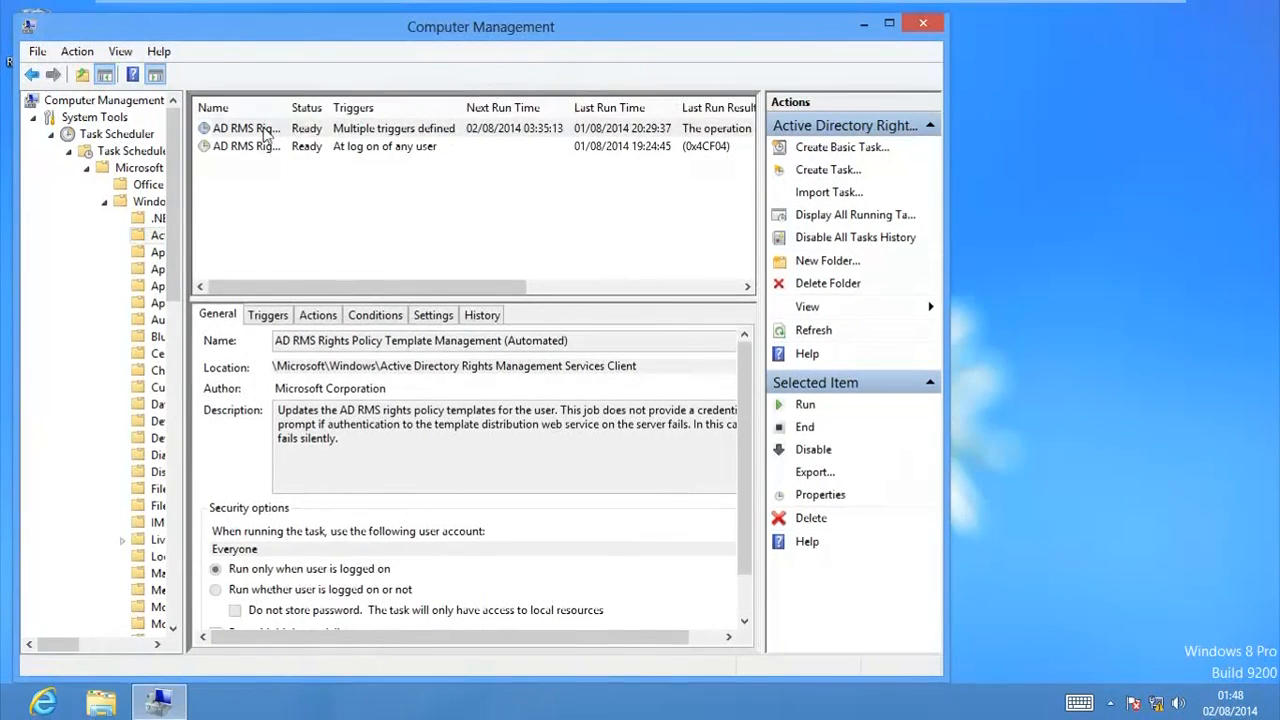
# Step: Run the Automated and Manual AD RMS Rights Policy Template Management tasks and close Computer Management
pyautogui.rightClick(265, 133)
pyautogui.click(280, 138)
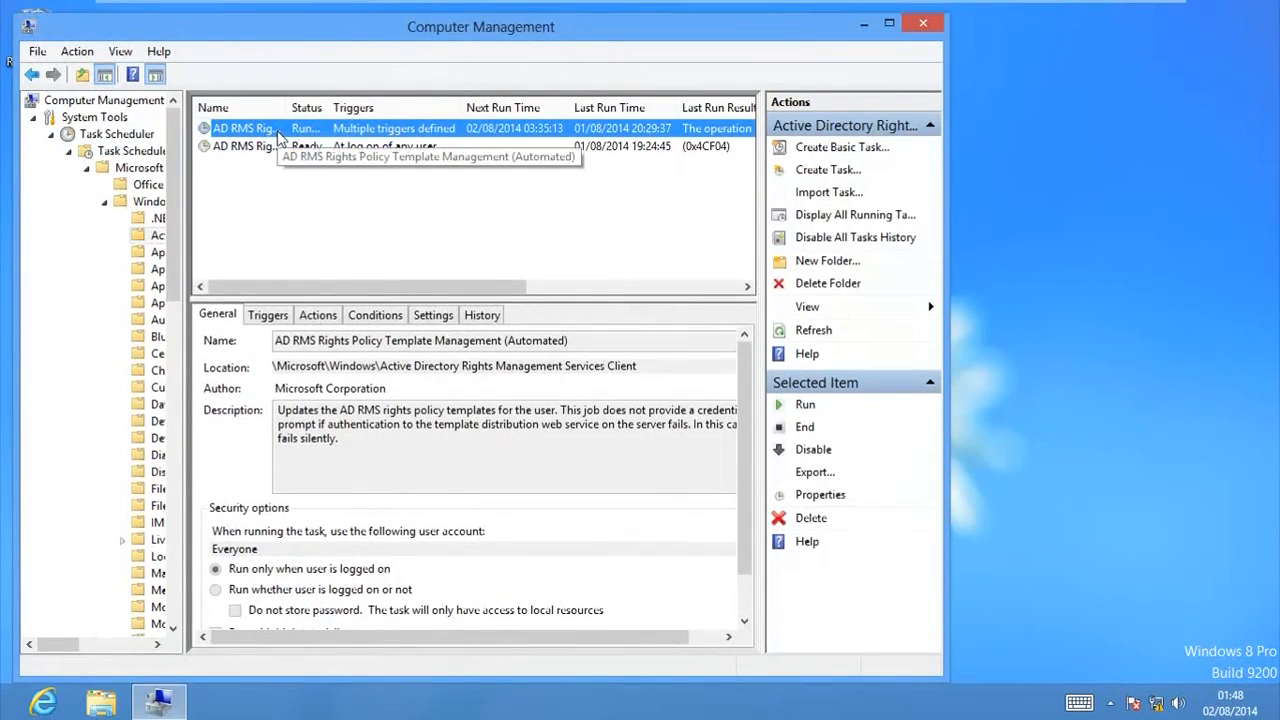
pyautogui.rightClick(270, 146)
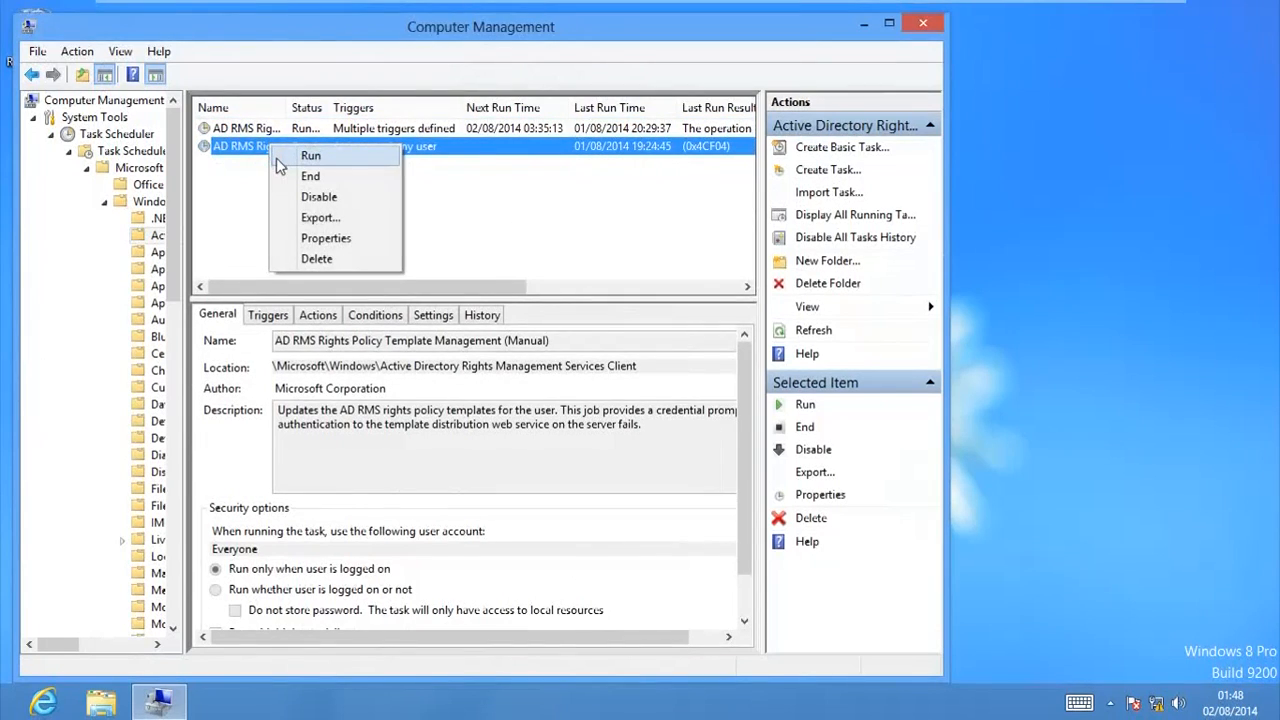
pyautogui.click(278, 158)
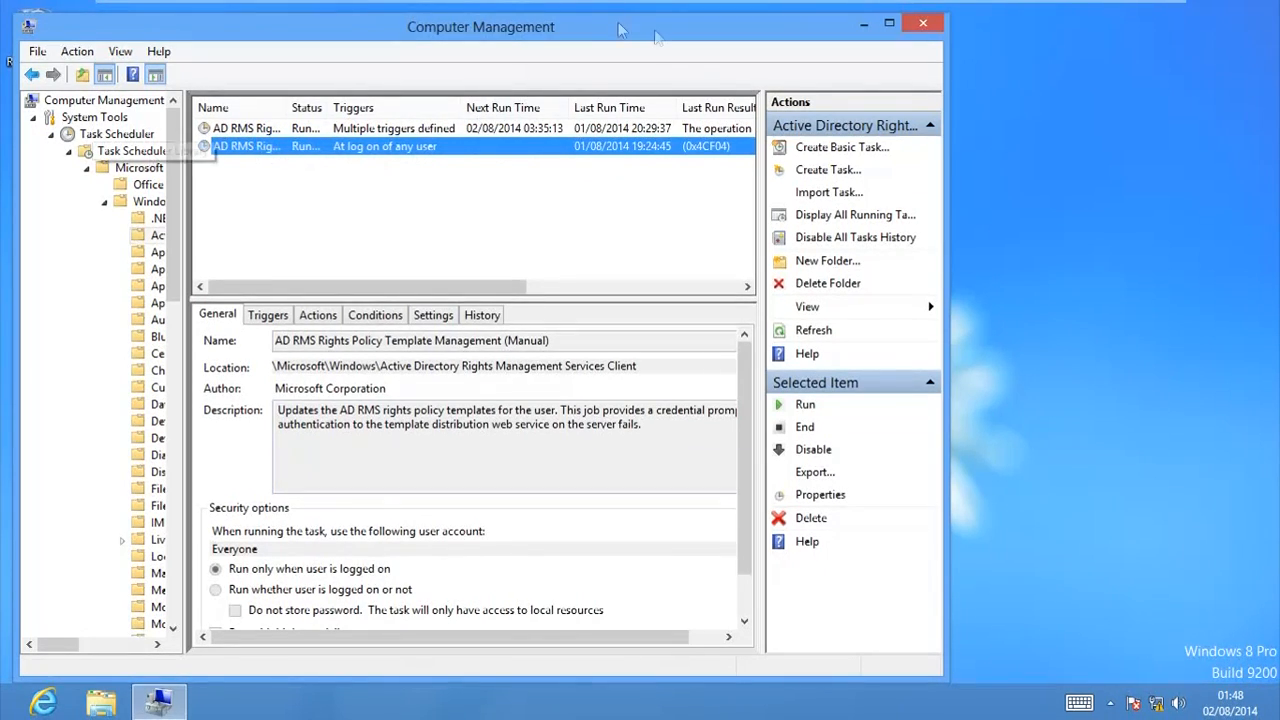
pyautogui.click(920, 28)
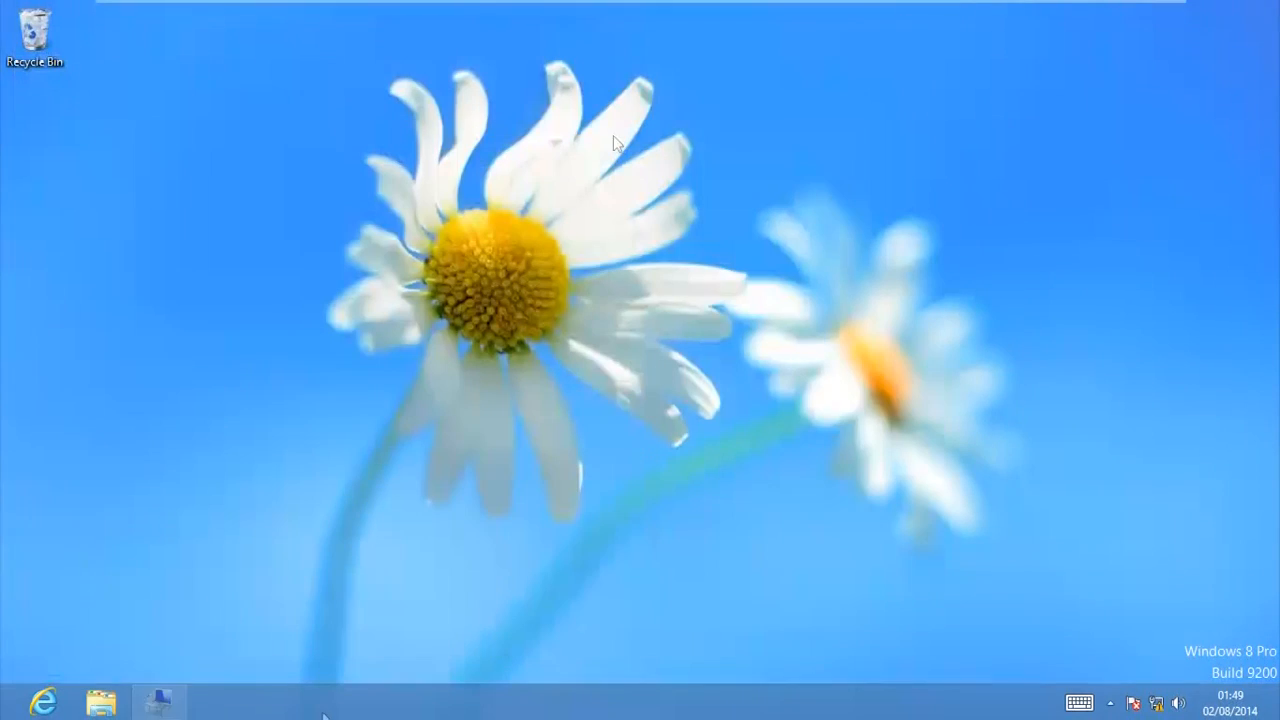
# Step: Start Internet Explorer, postpone the add-on prompt, and open the website list of the Local intranet security zone
pyautogui.click(44, 700)
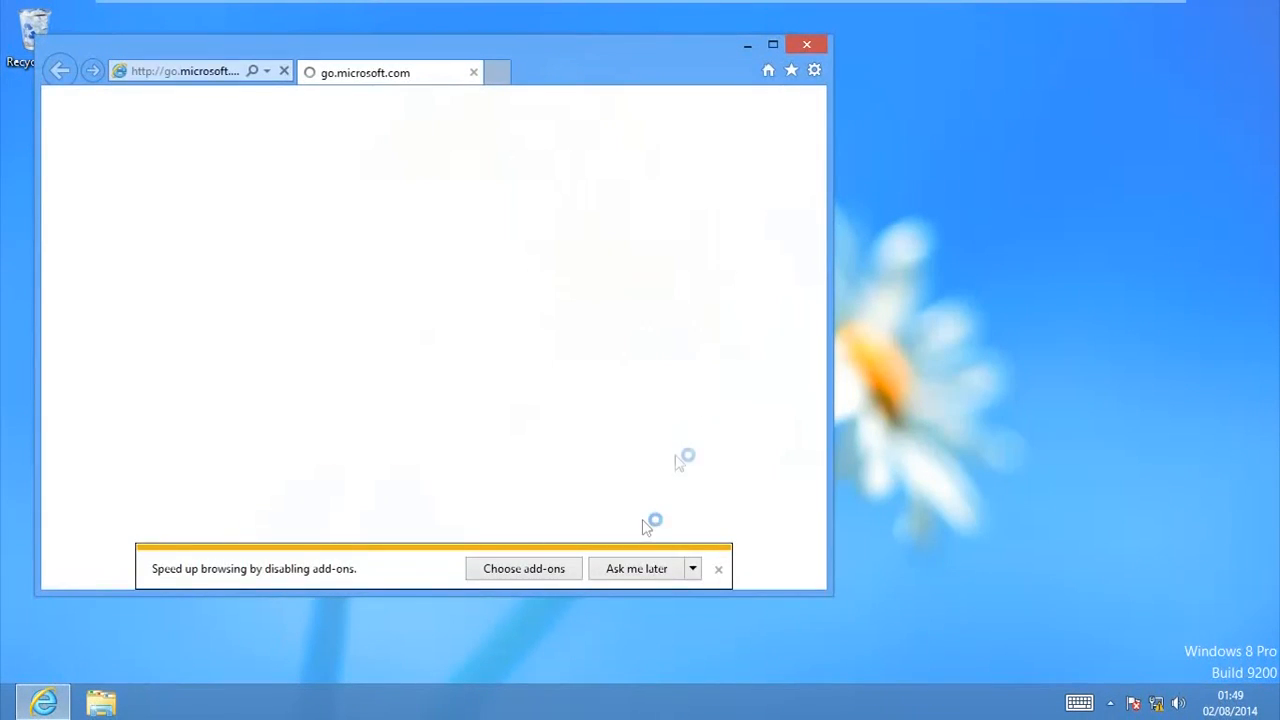
pyautogui.click(637, 567)
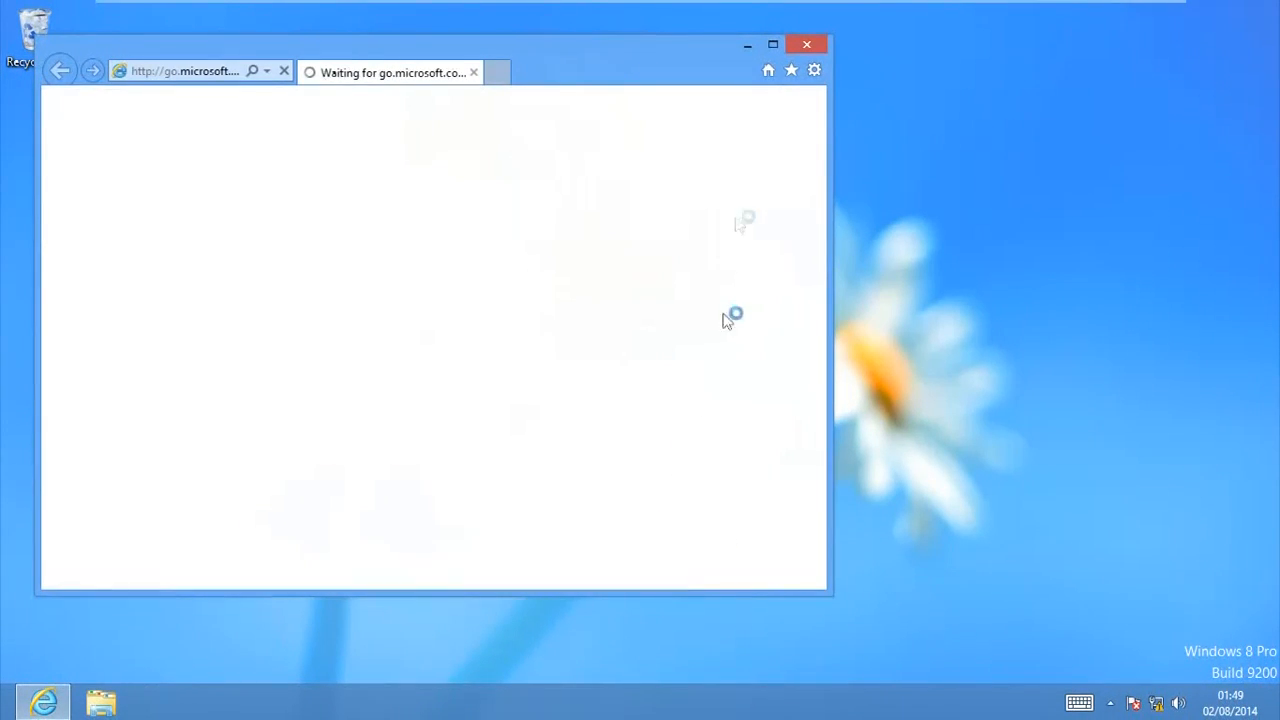
pyautogui.click(815, 69)
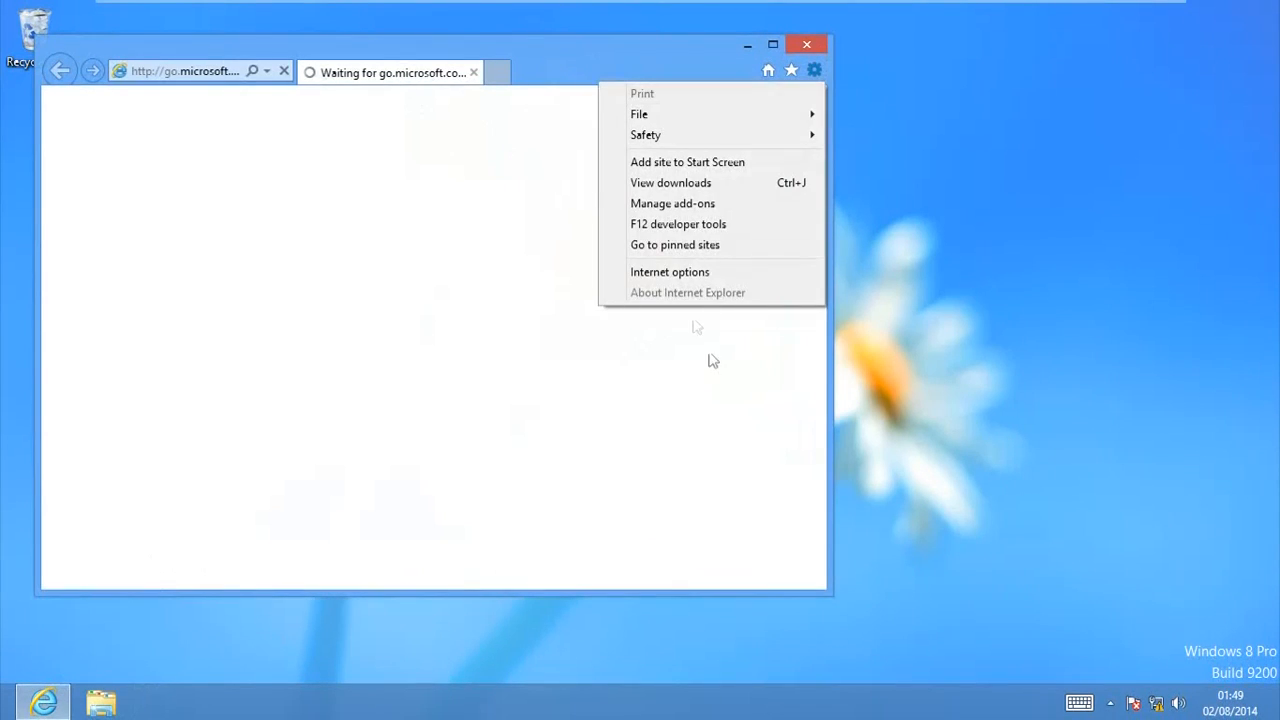
pyautogui.click(688, 276)
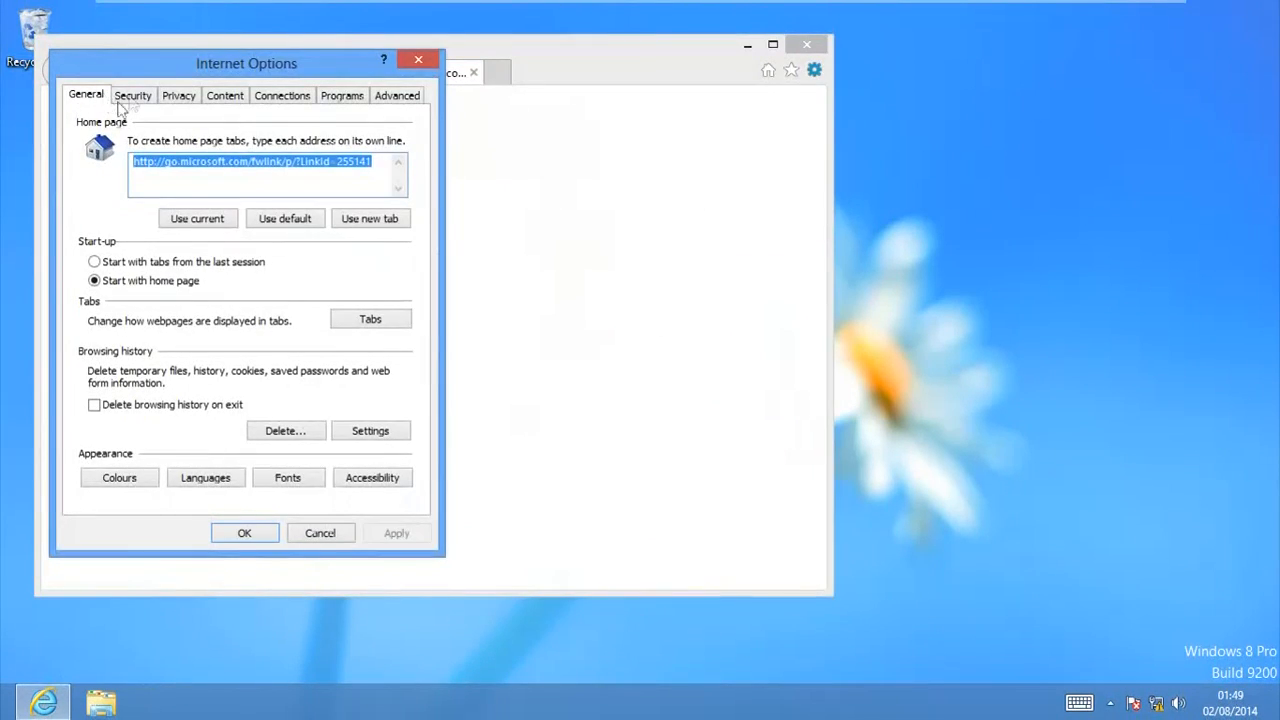
pyautogui.click(132, 95)
pyautogui.click(180, 178)
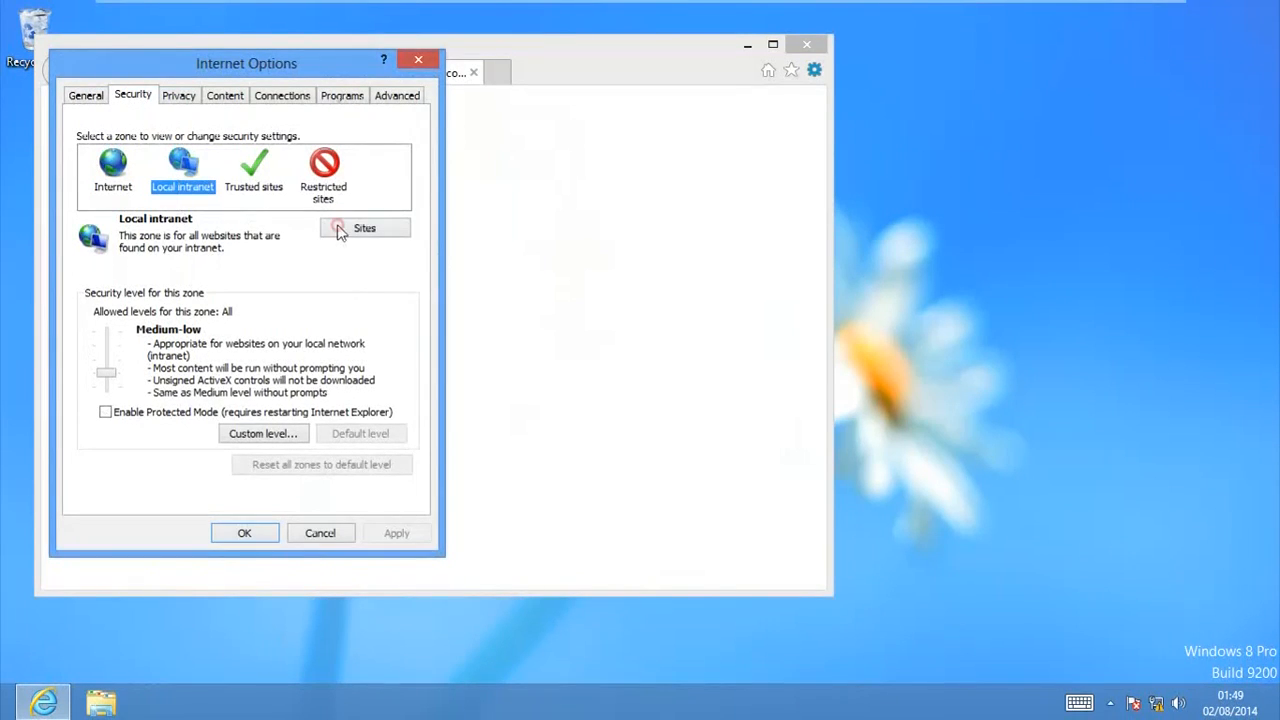
pyautogui.click(338, 230)
pyautogui.click(264, 276)
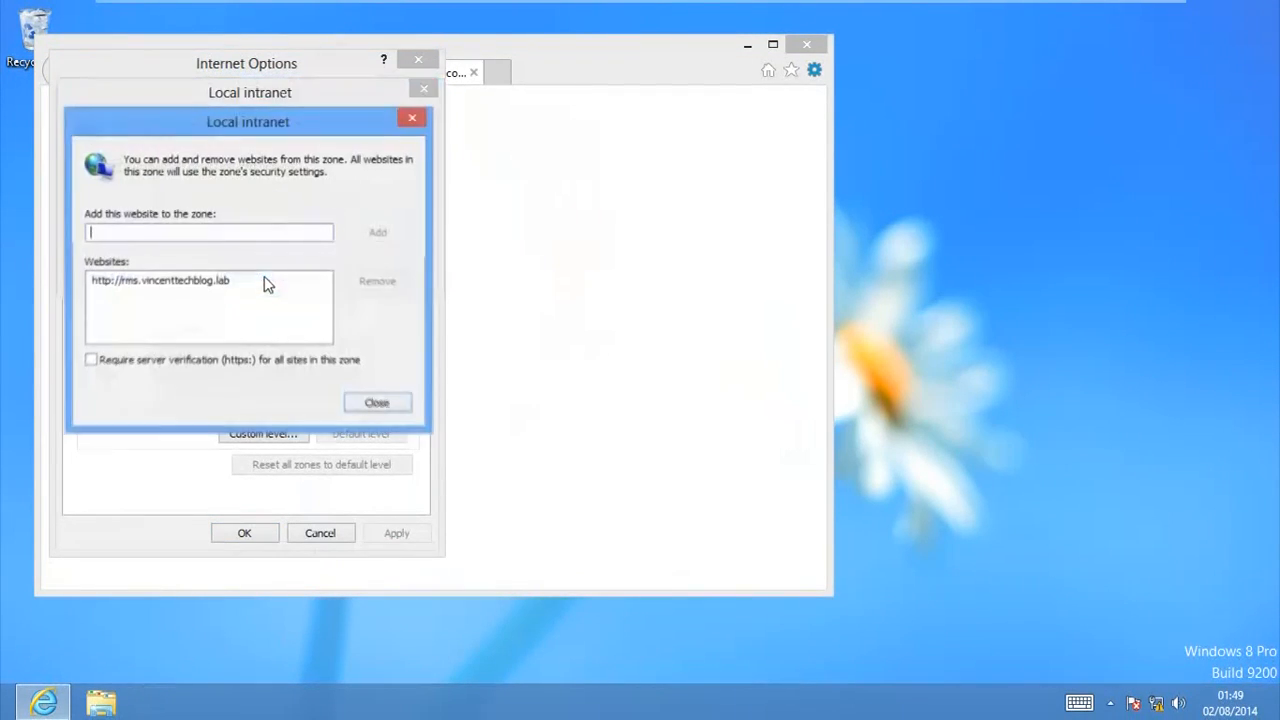
pyautogui.click(172, 281)
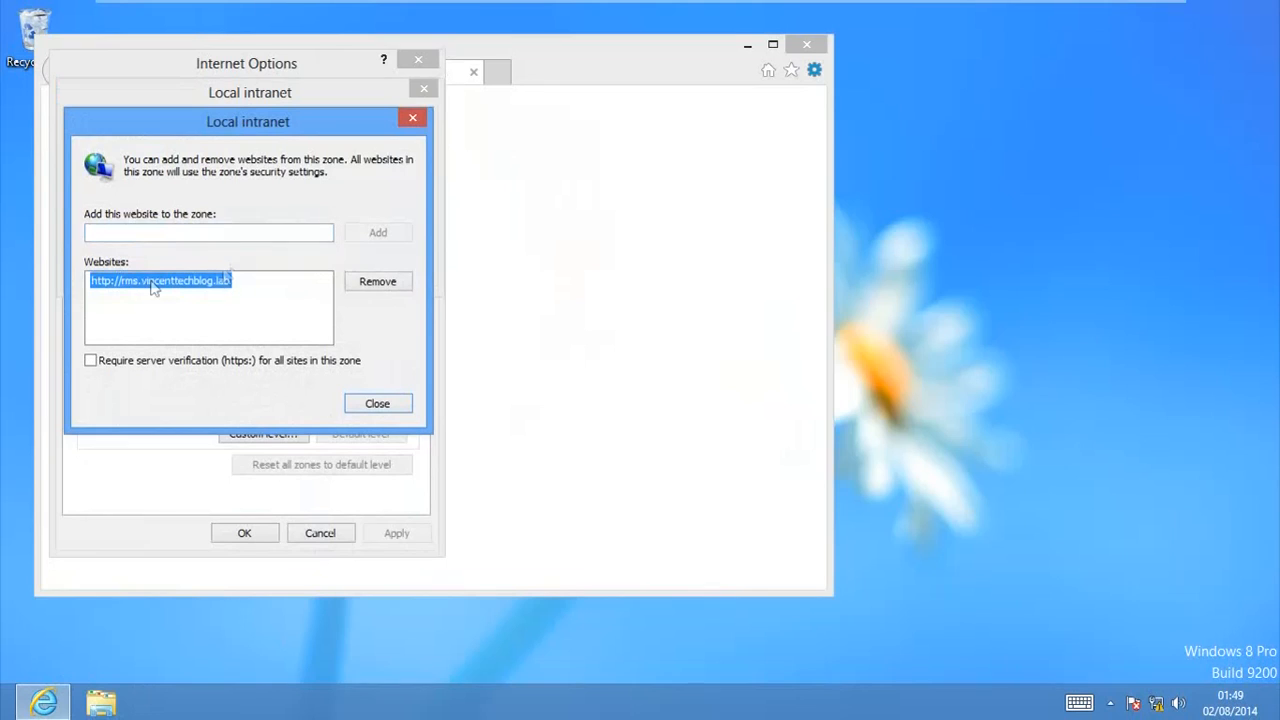
pyautogui.click(376, 283)
pyautogui.click(256, 238)
pyautogui.write('http://rms.vincenttechblog.lab')
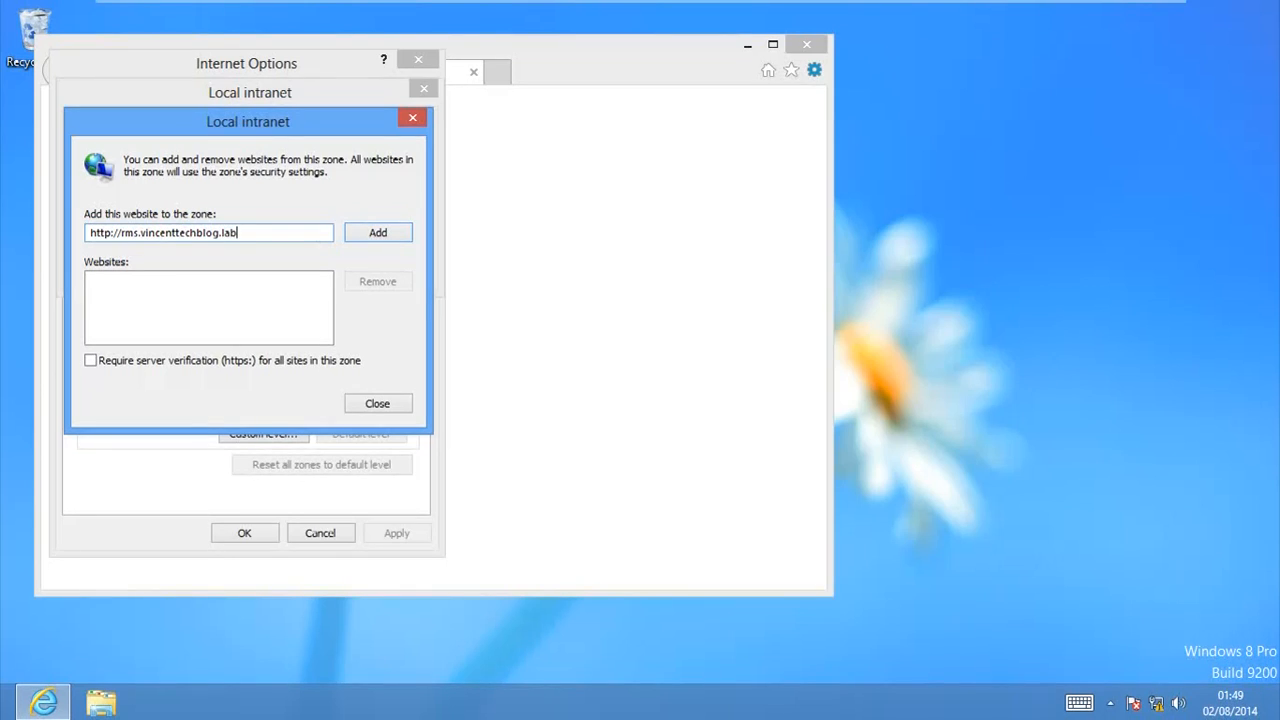
pyautogui.click(379, 233)
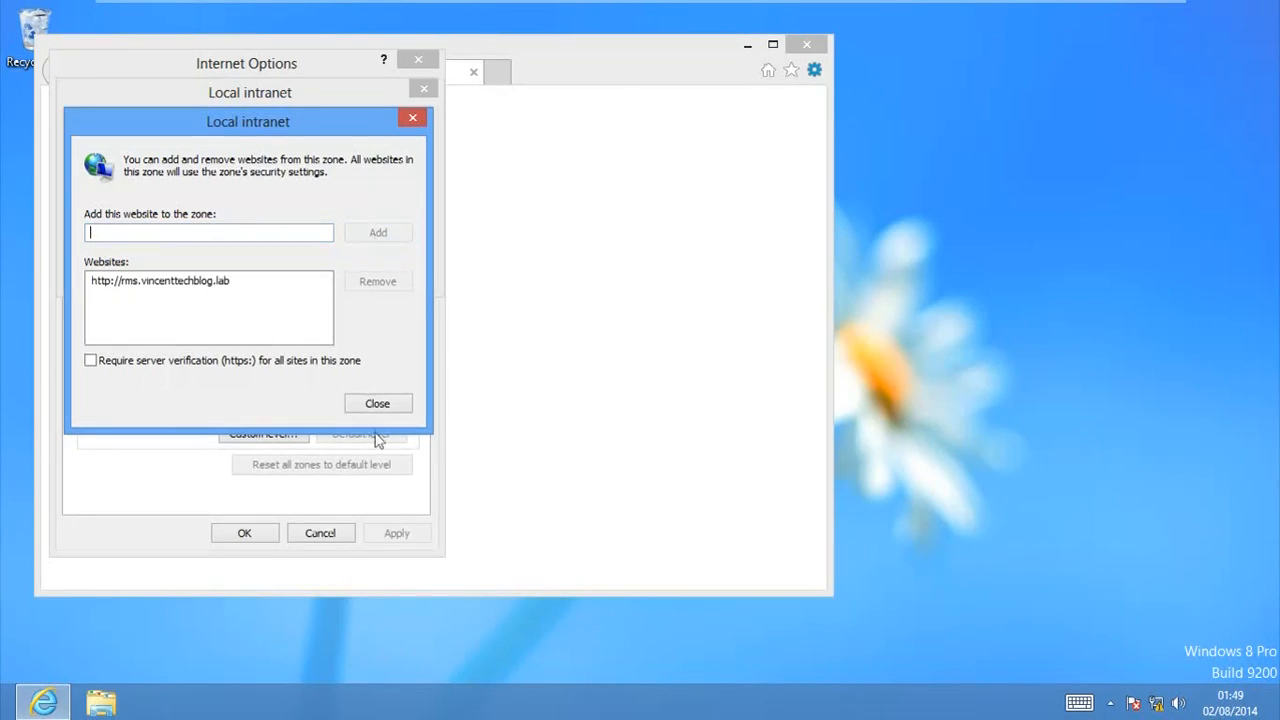
# Step: Close the Local intranet website list, confirm the zone and Internet Options settings, and close Internet Explorer
pyautogui.click(392, 405)
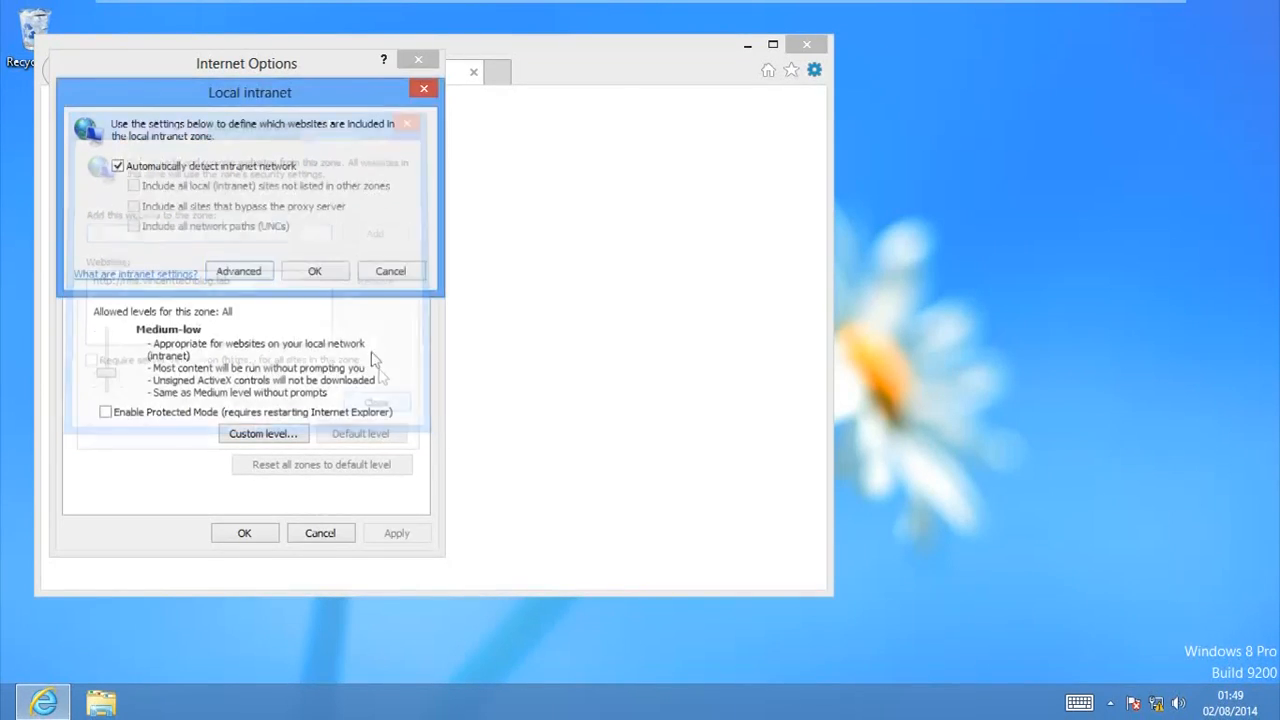
pyautogui.click(312, 272)
pyautogui.click(270, 532)
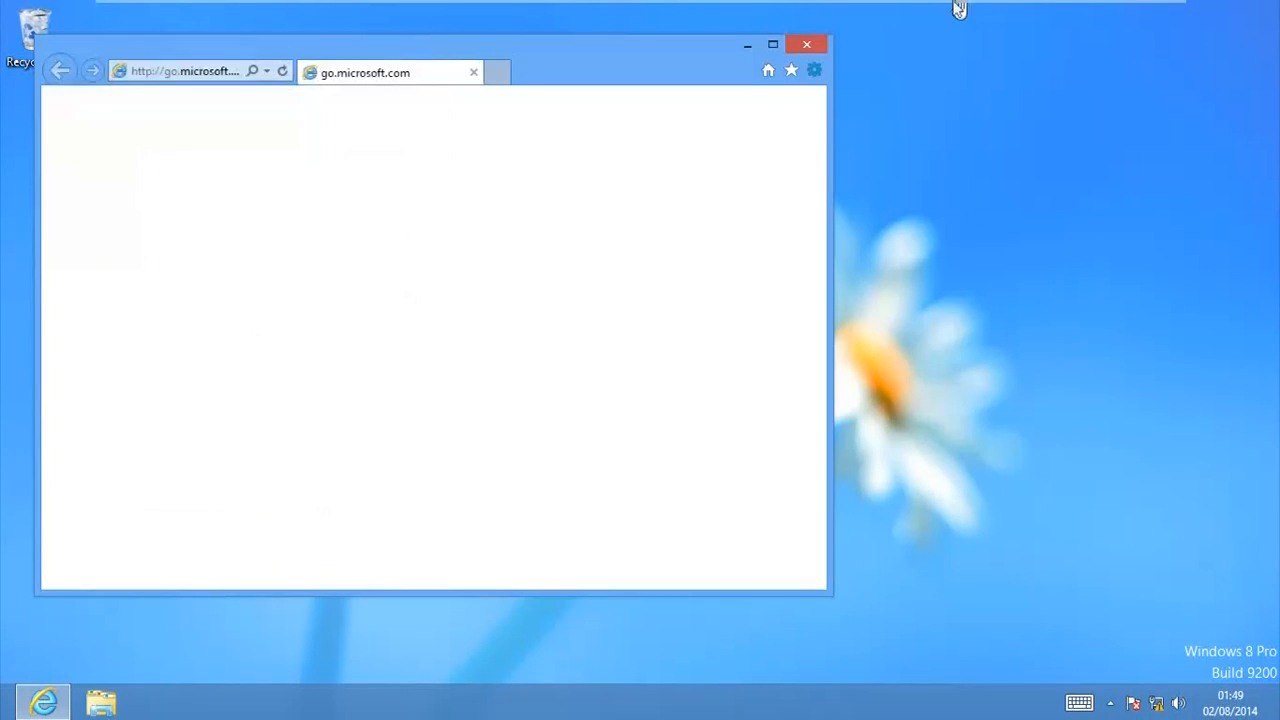
pyautogui.click(806, 44)
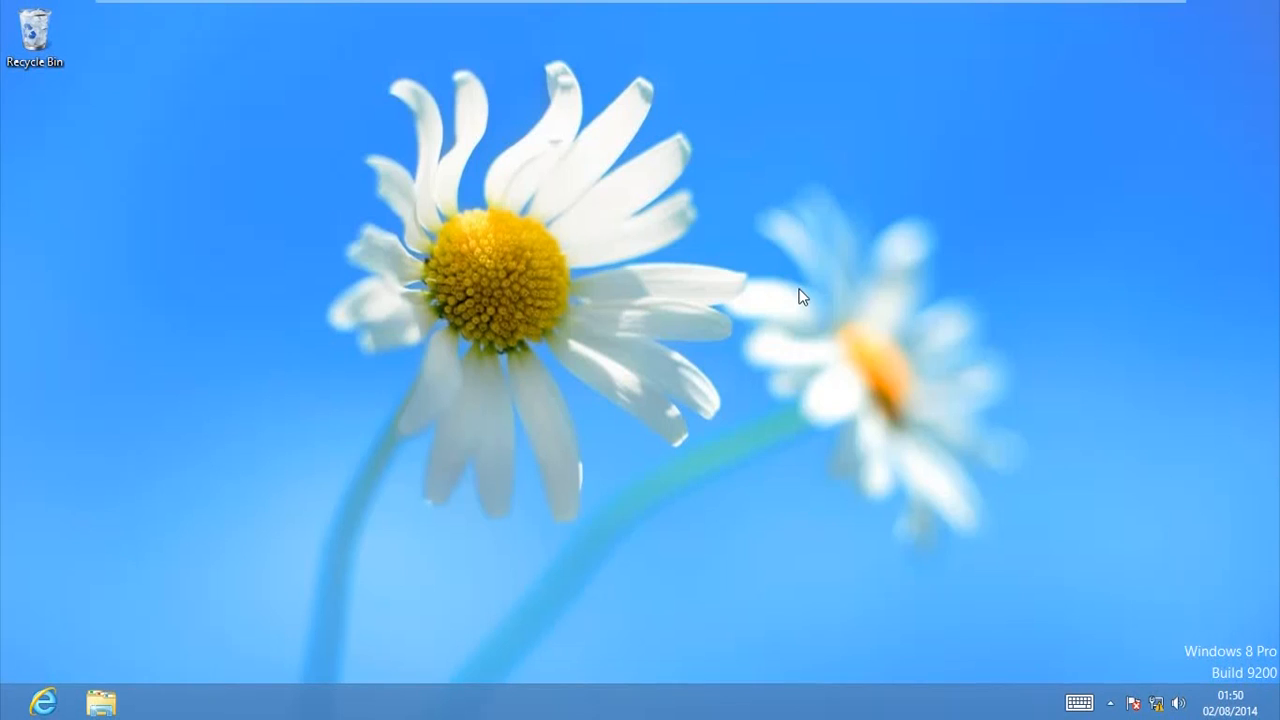
# Step: Open New protected from \\DC1\rmsdocs as a read-only copy, dismiss the activation window, and maximize the document
pyautogui.press('super+r')
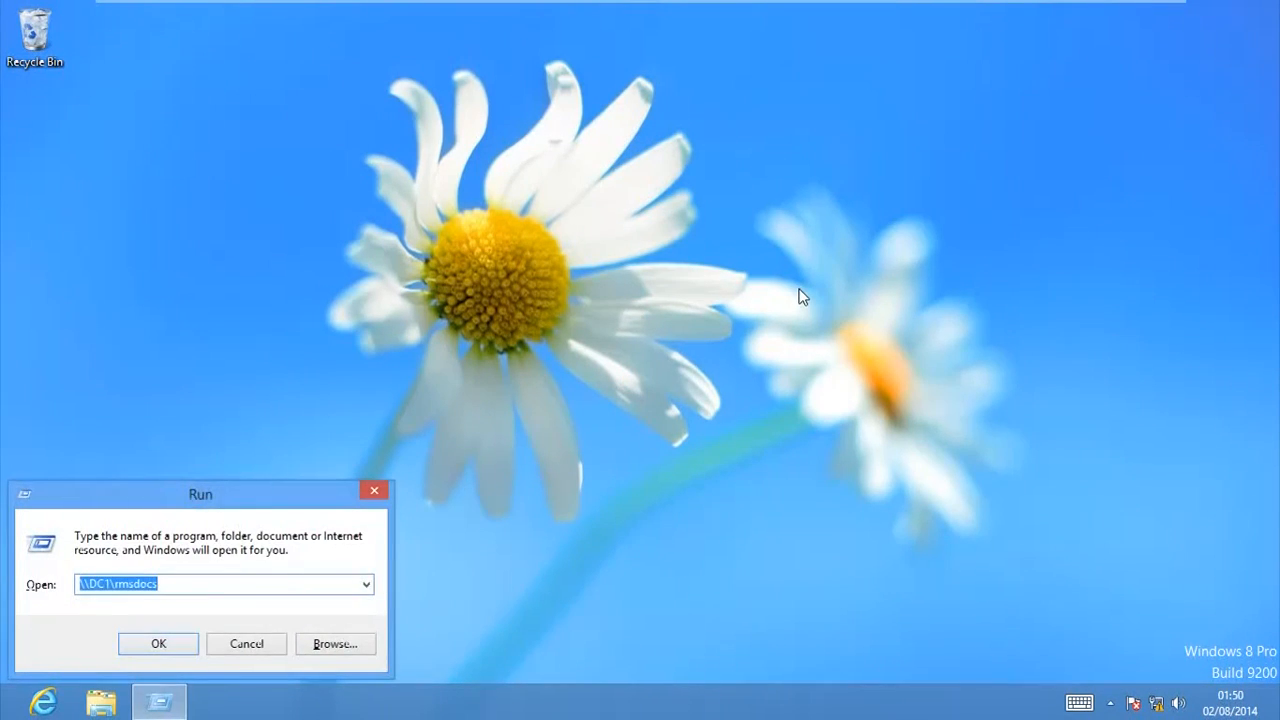
pyautogui.press('End')
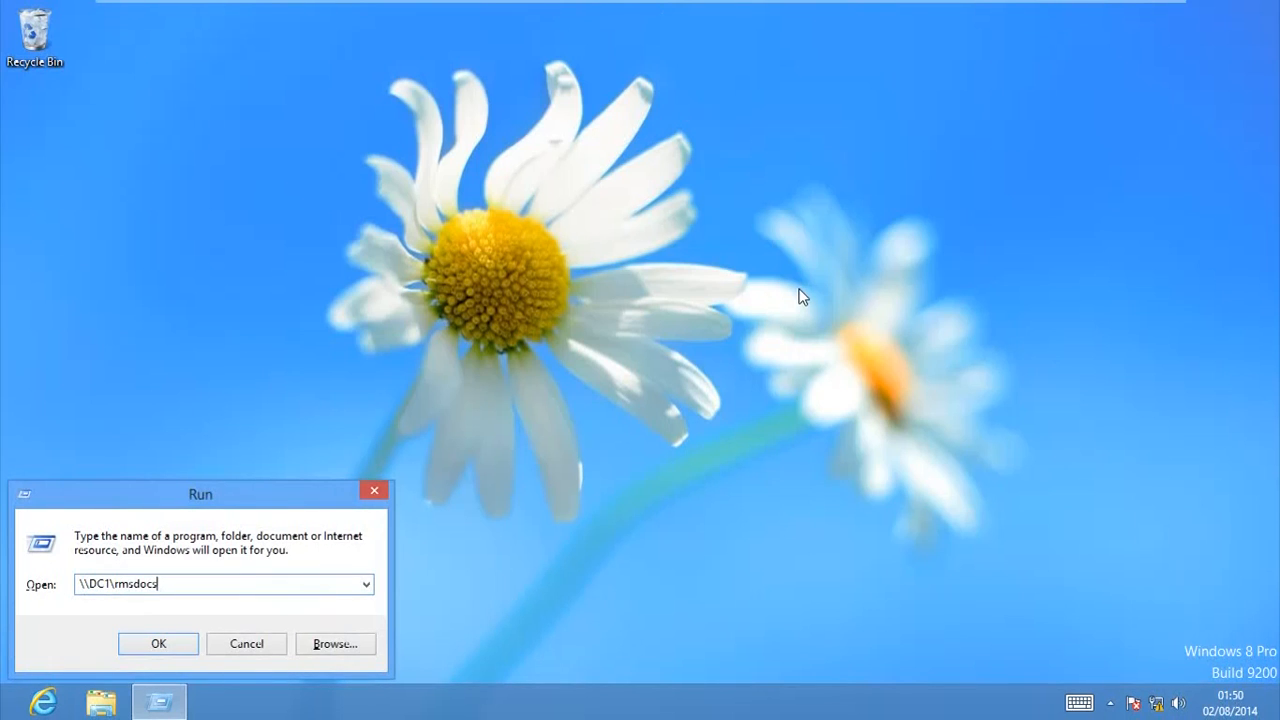
pyautogui.press('Return')
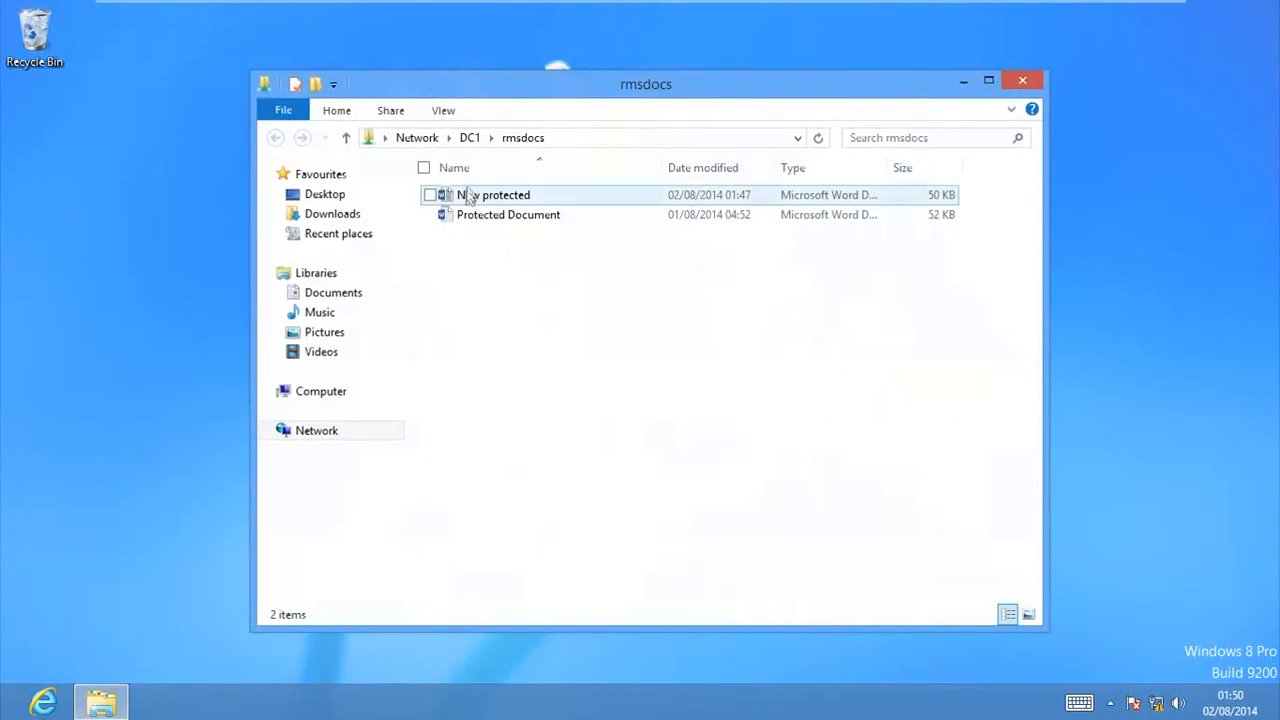
pyautogui.doubleClick(519, 197)
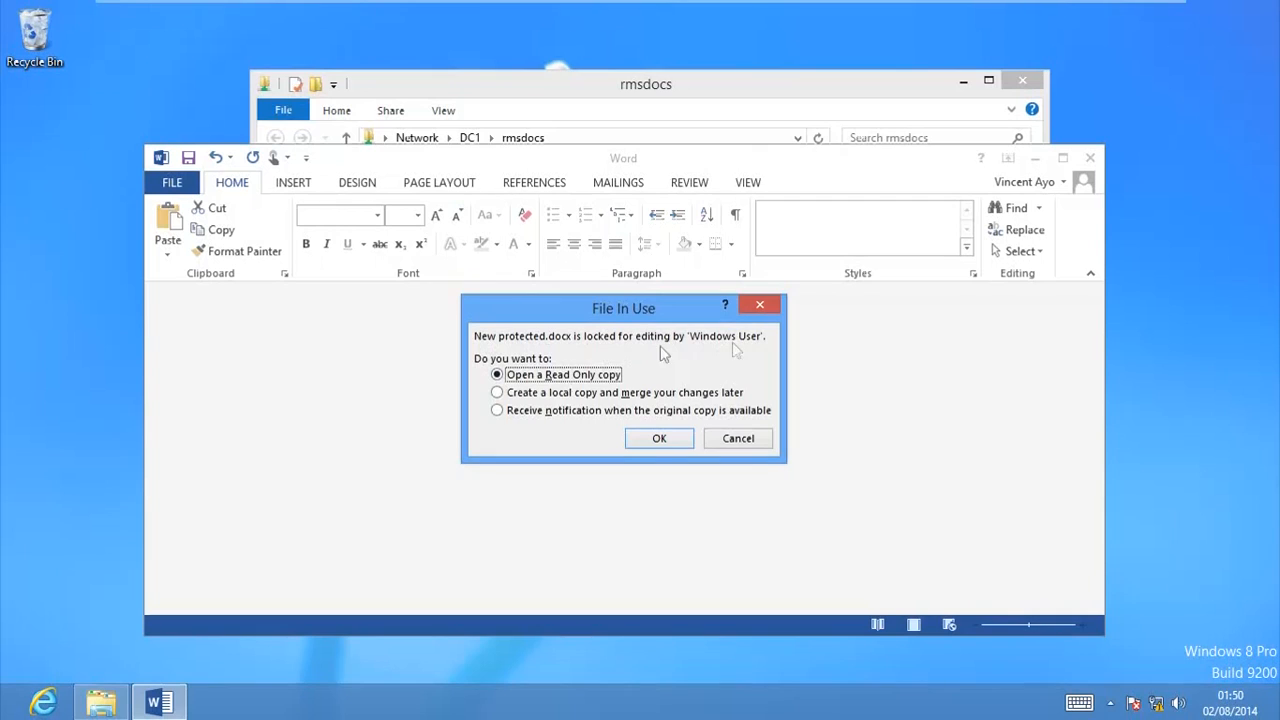
pyautogui.click(673, 438)
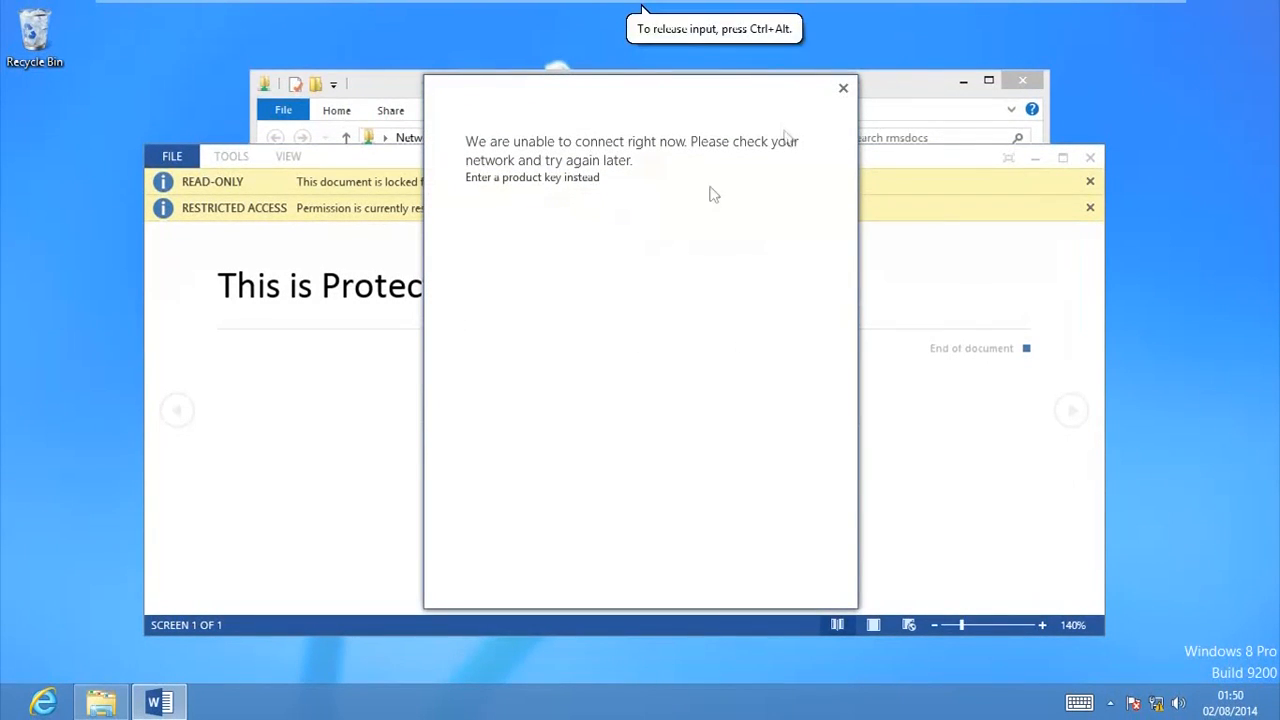
pyautogui.click(841, 90)
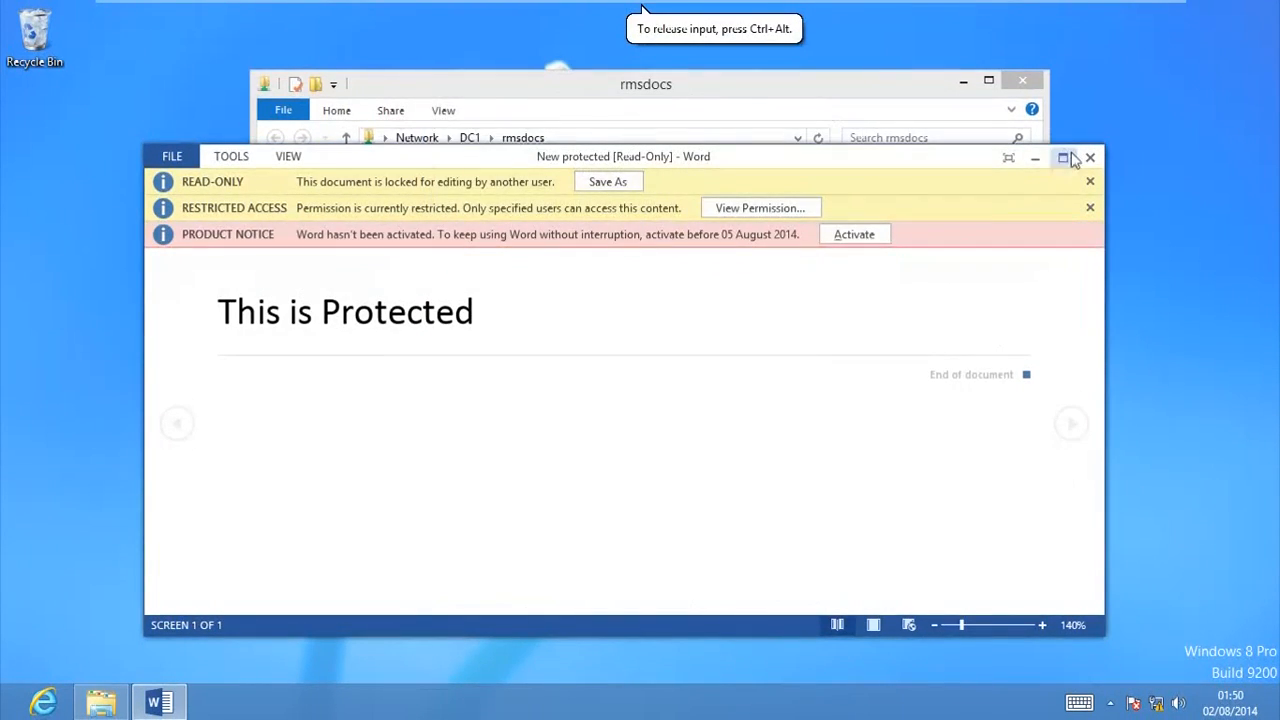
pyautogui.click(1063, 157)
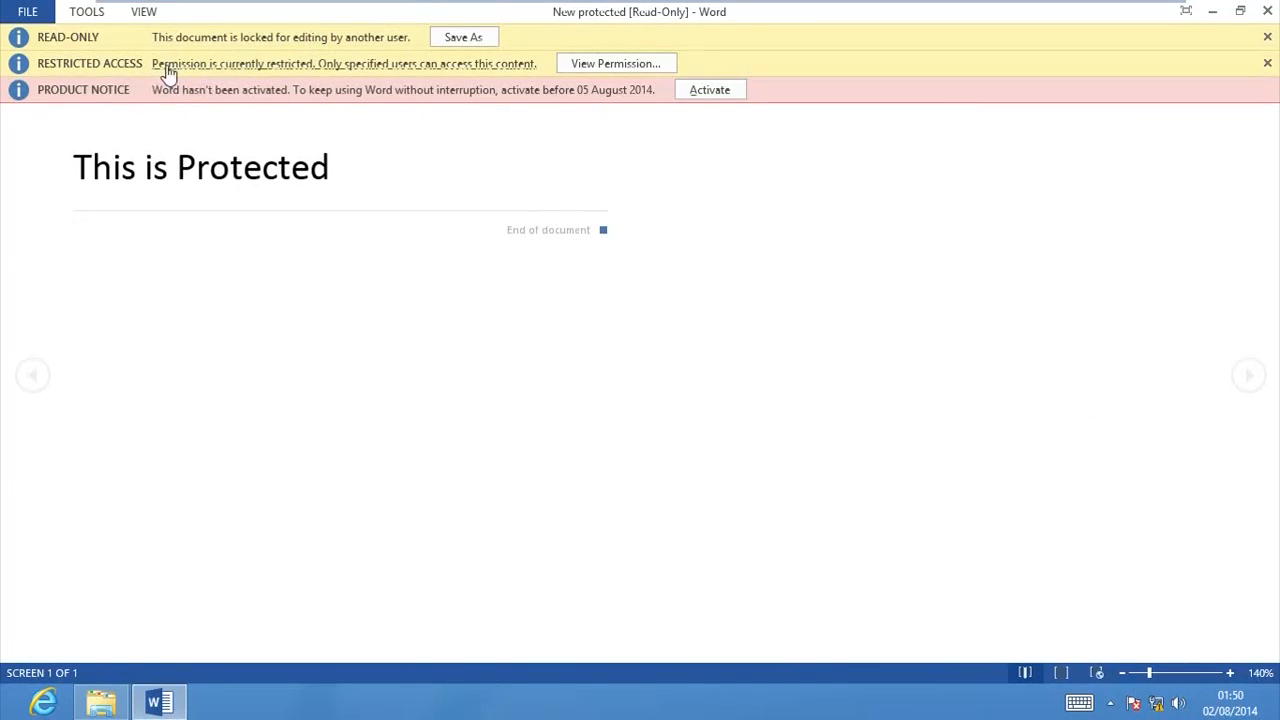
# Step: View the document's granted permissions and examine which commands are available for the text "This is Protected"
pyautogui.click(596, 68)
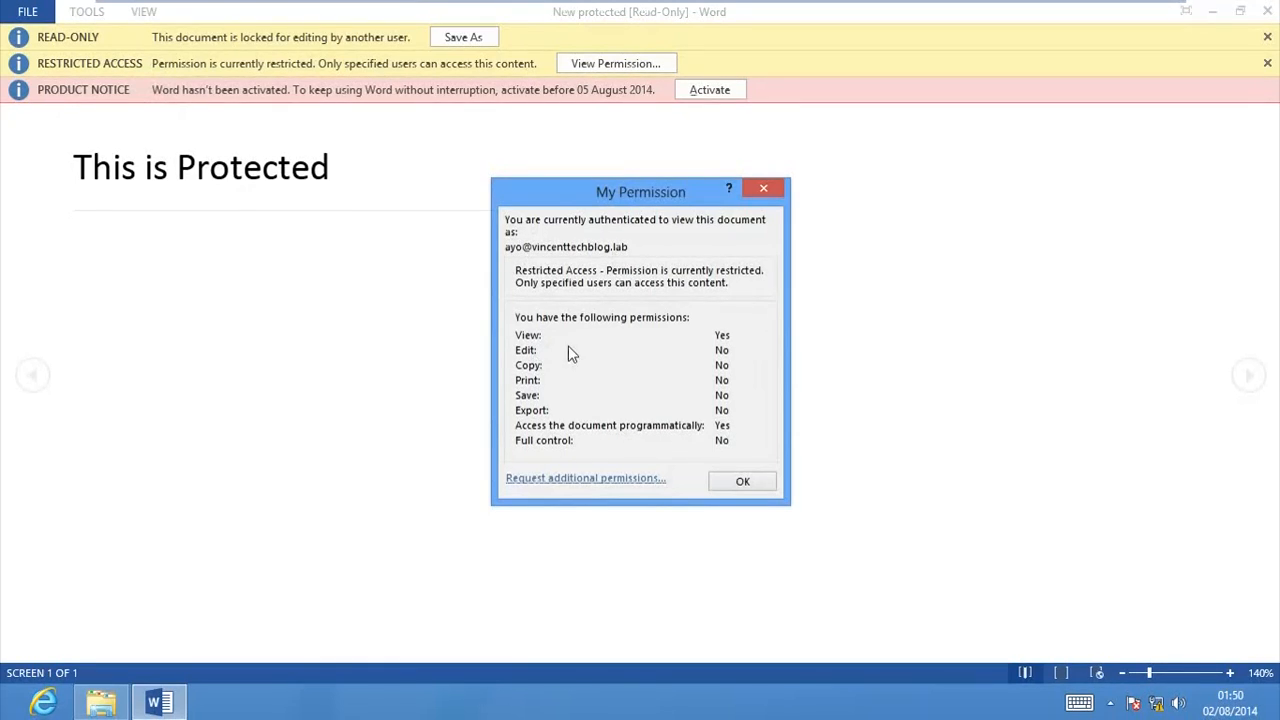
pyautogui.click(740, 481)
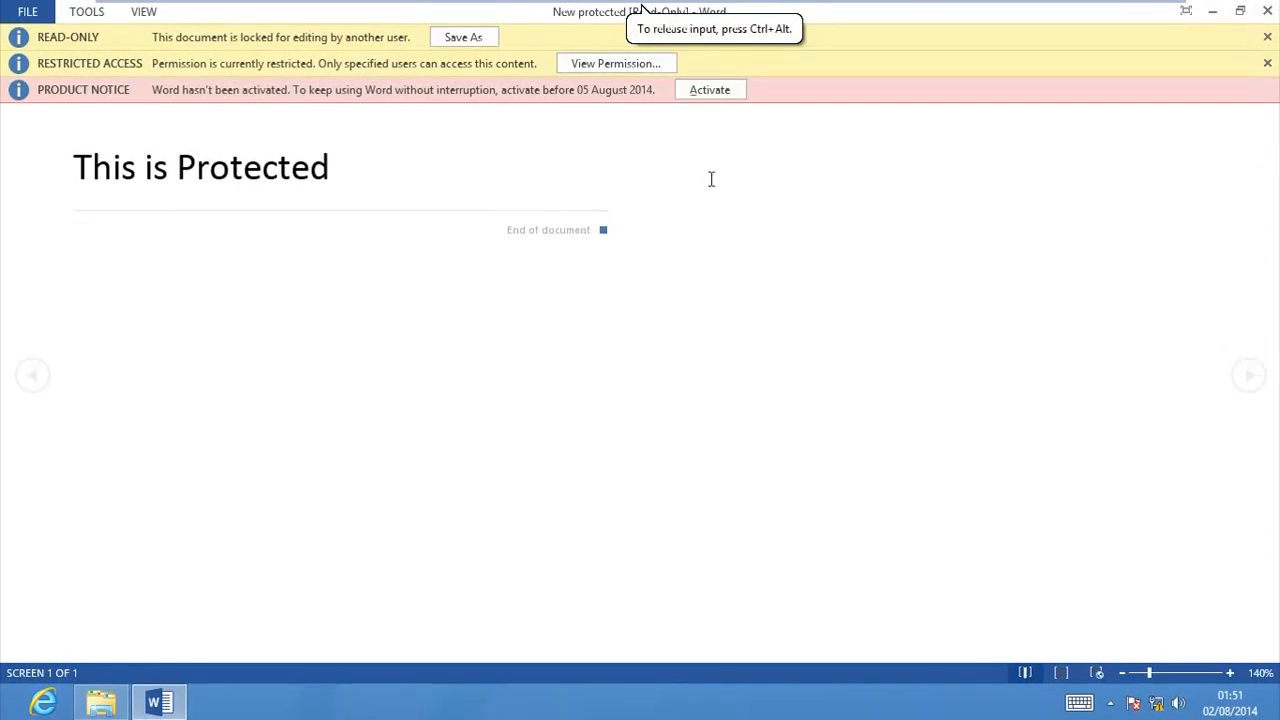
pyautogui.moveTo(350, 178); pyautogui.dragTo(78, 171)
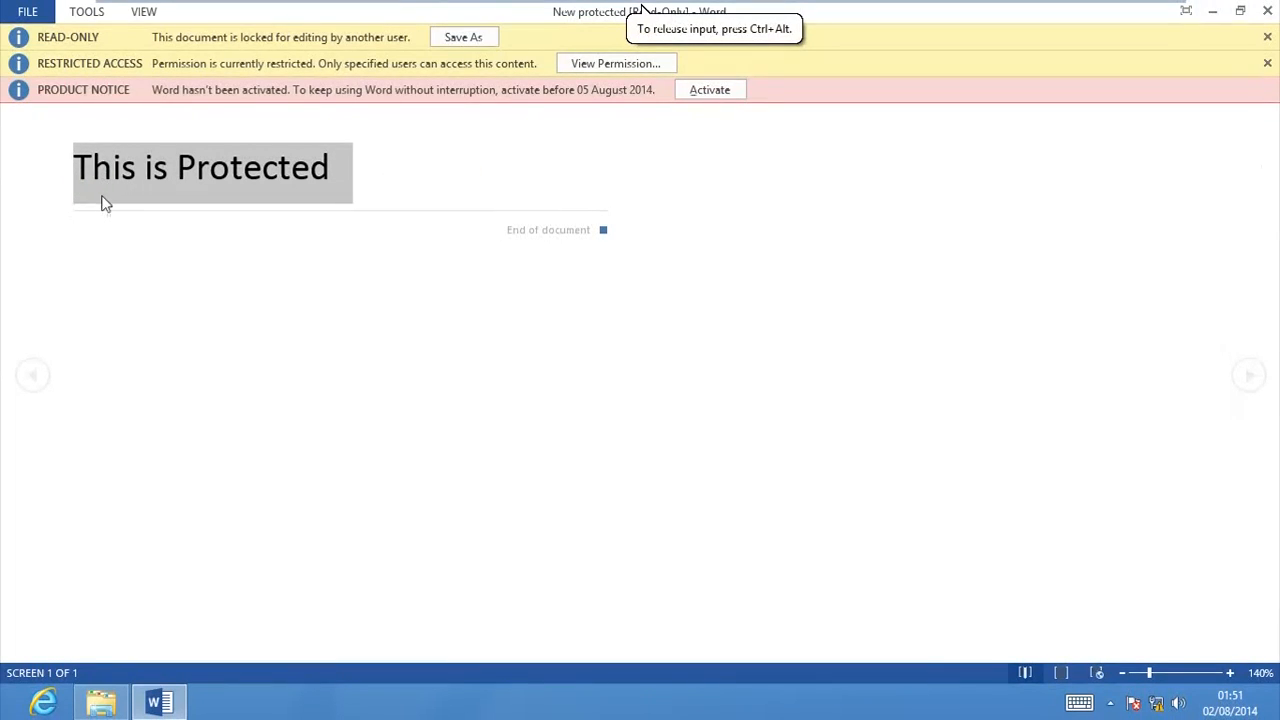
pyautogui.click(309, 166)
pyautogui.rightClick(185, 179)
pyautogui.click(270, 176)
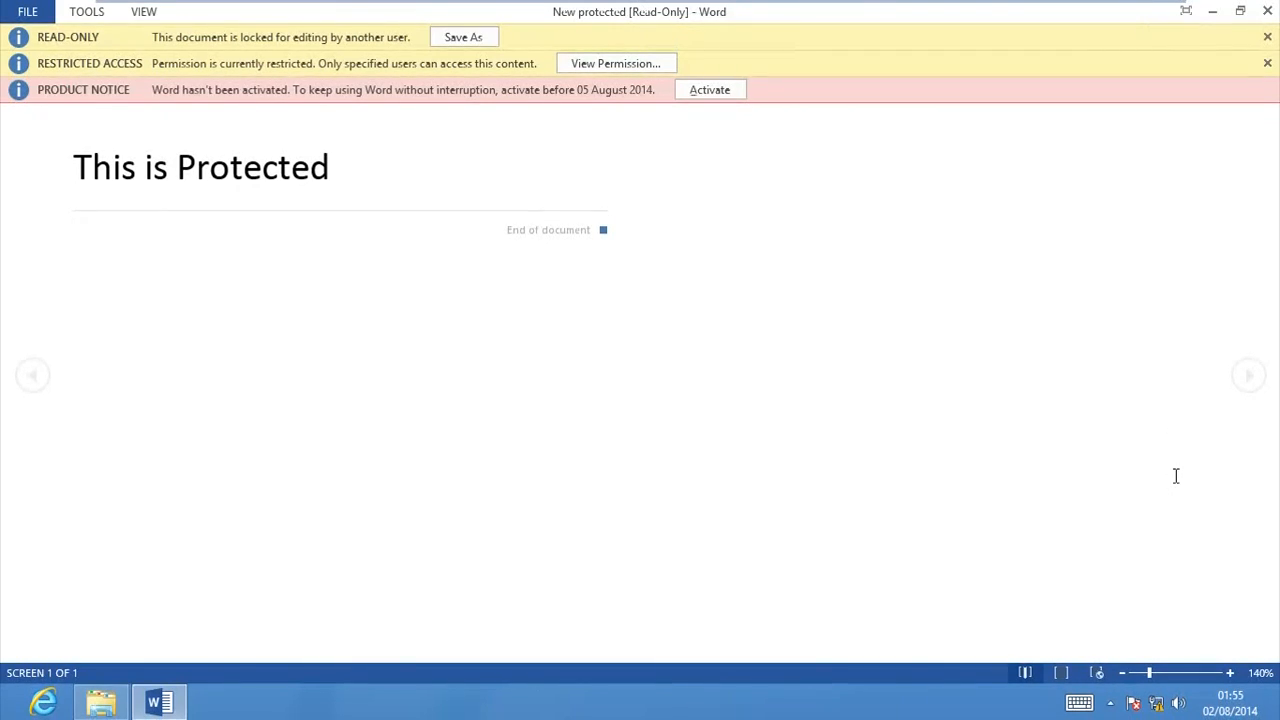
# Step: Put away the protected document and the rmsdocs folder window, and create a blank document in a new, maximized Word window
pyautogui.click(1212, 12)
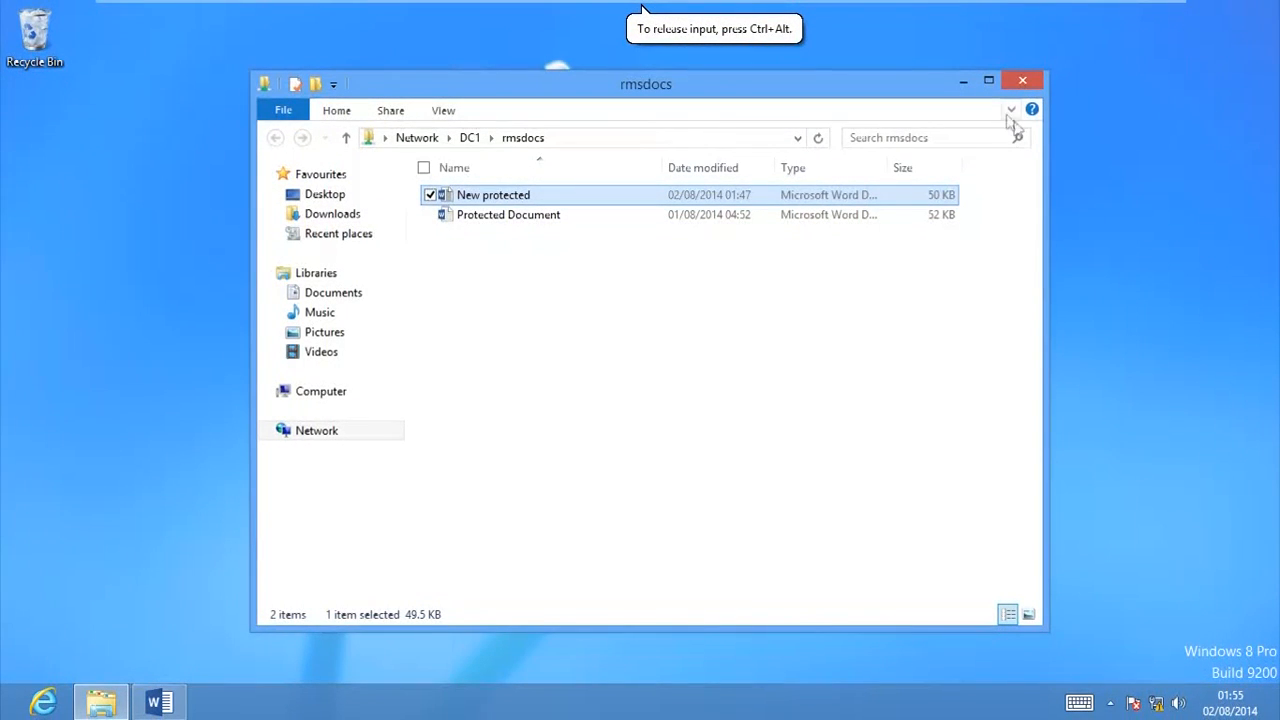
pyautogui.click(1022, 80)
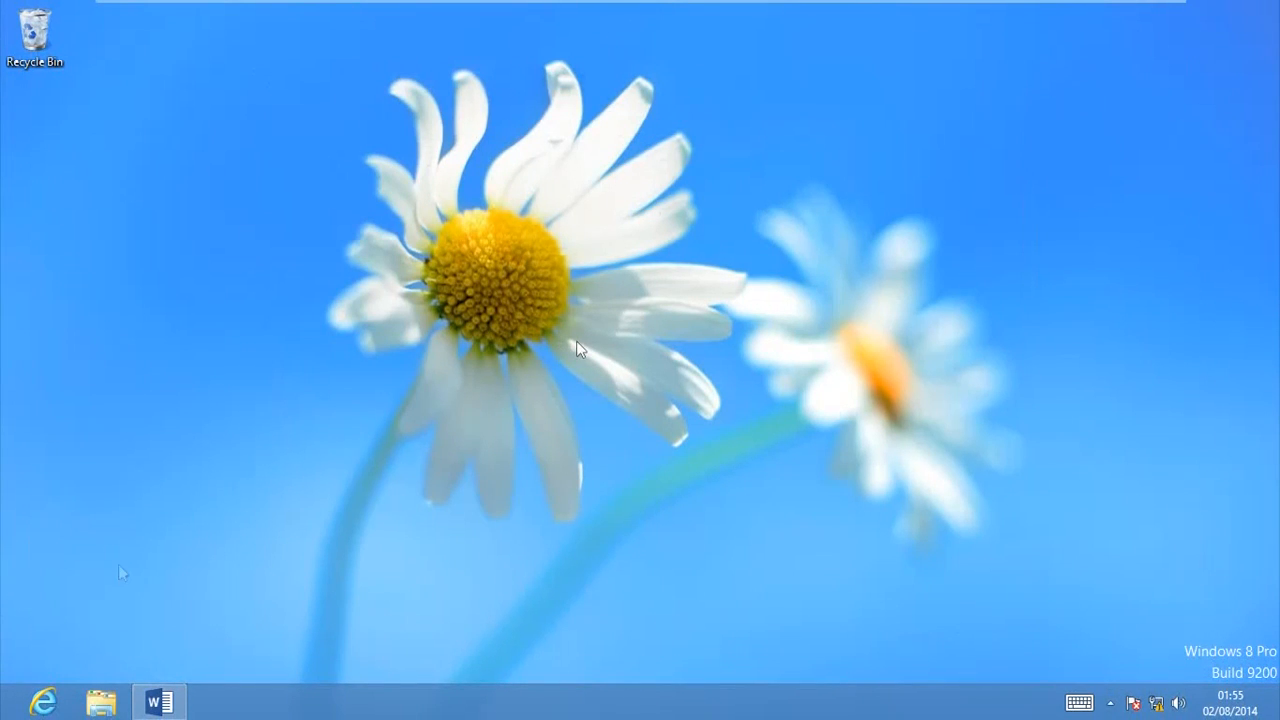
pyautogui.rightClick(159, 702)
pyautogui.click(150, 609)
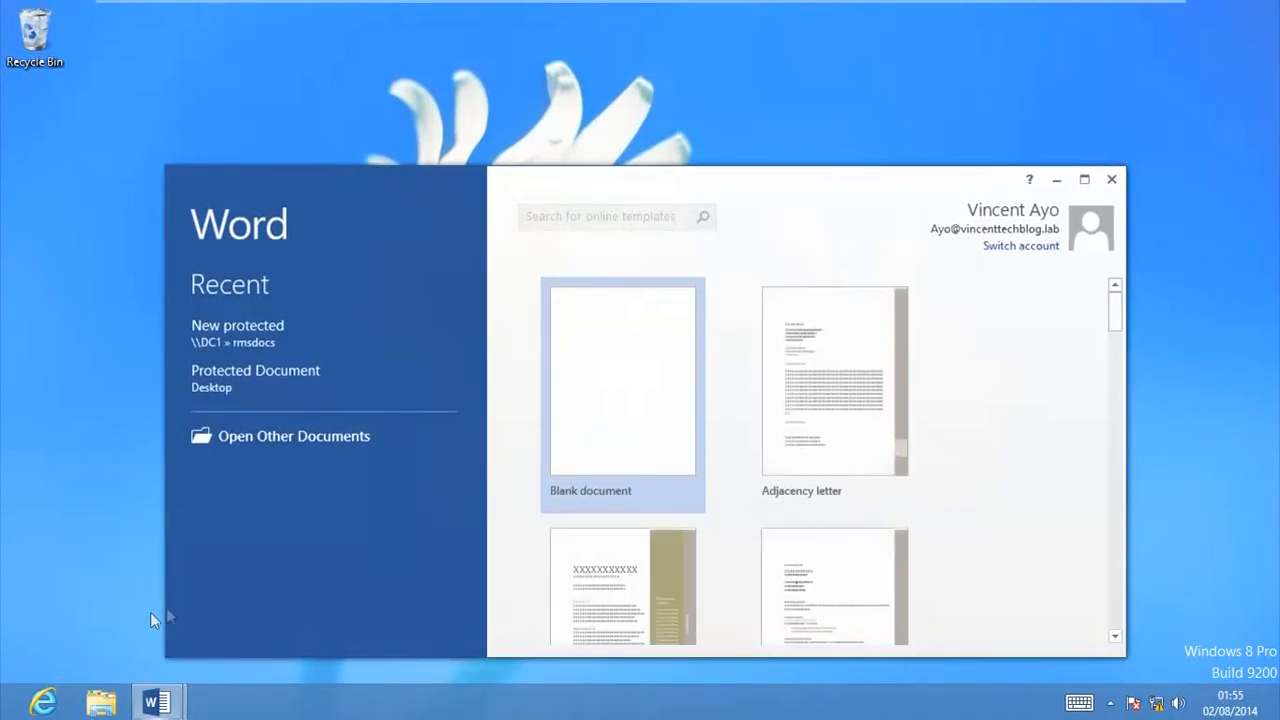
pyautogui.click(651, 403)
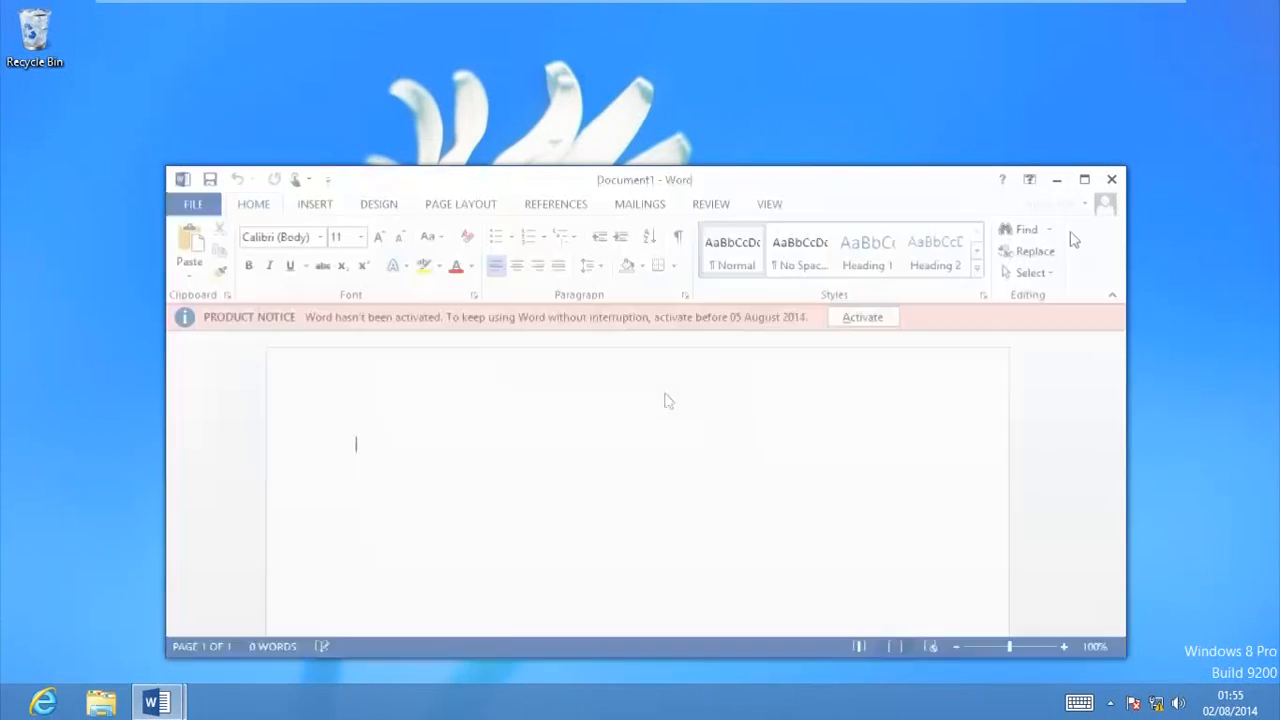
pyautogui.click(1084, 179)
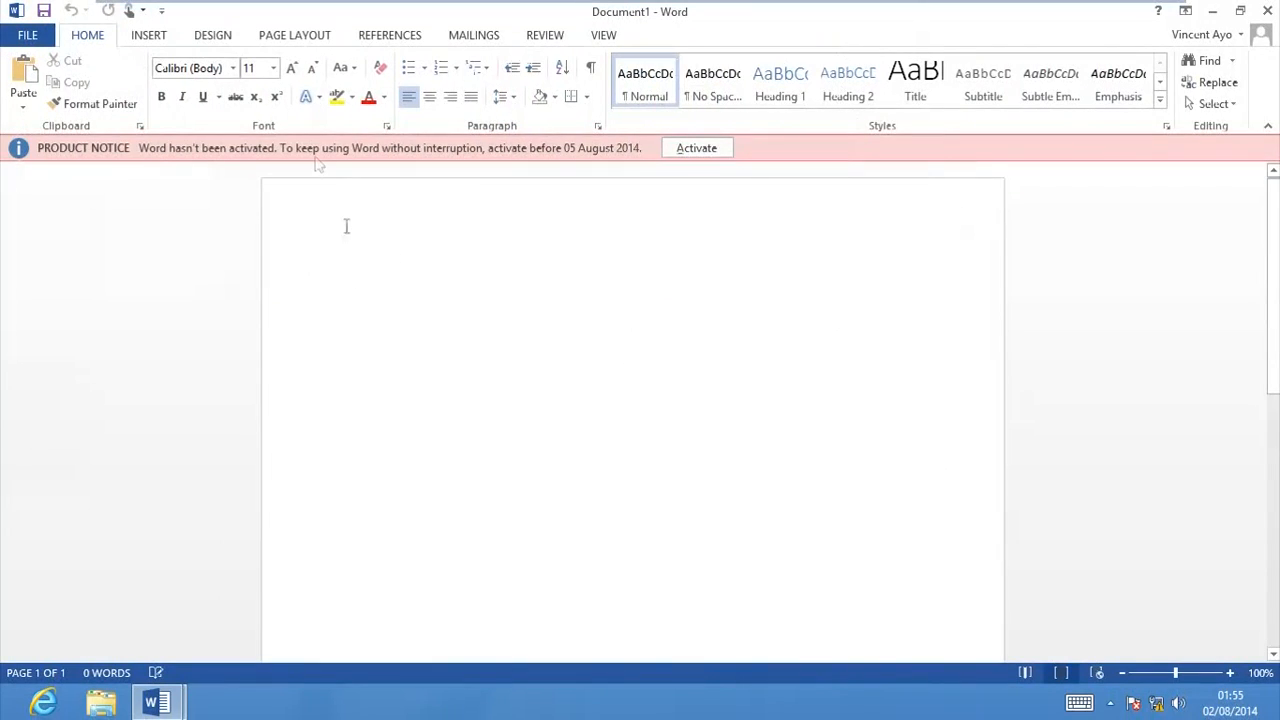
# Step: Set the font size to 24 and enter "This is for the boss only" in the blank document
pyautogui.click(273, 68)
pyautogui.click(251, 267)
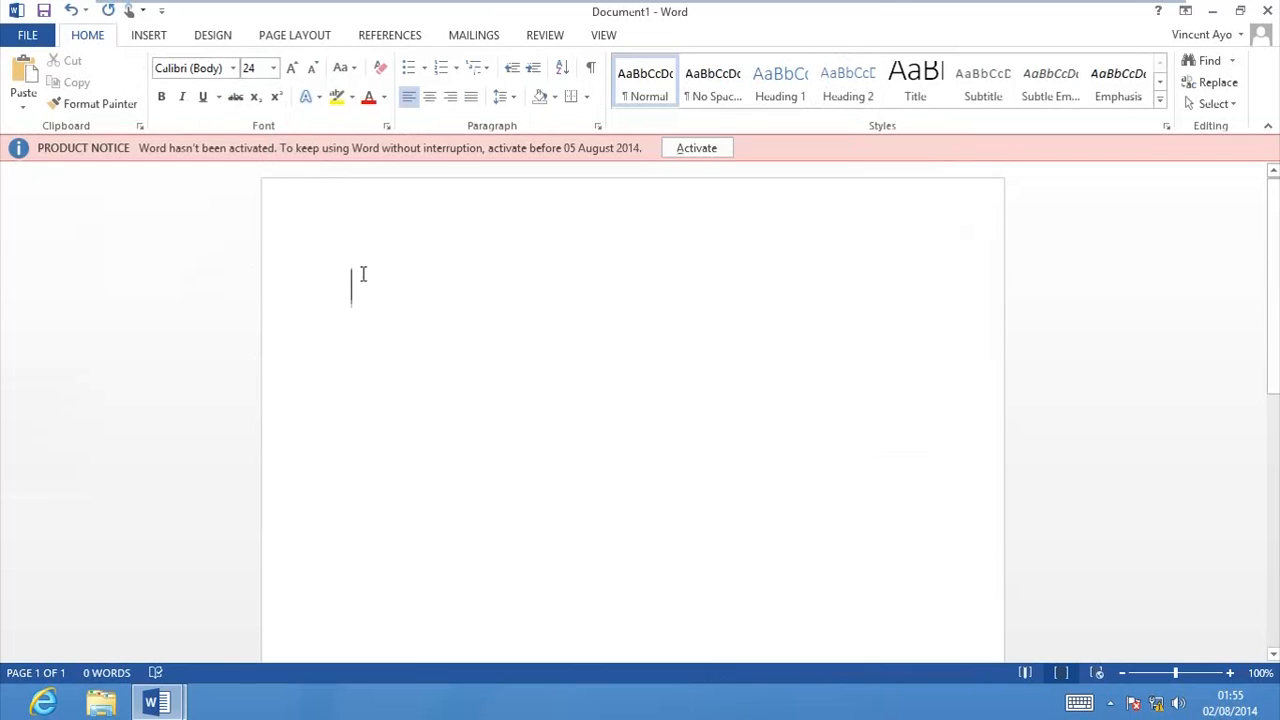
pyautogui.write('ht')
pyautogui.press('BackSpace')
pyautogui.press('BackSpace')
pyautogui.write('This is for')
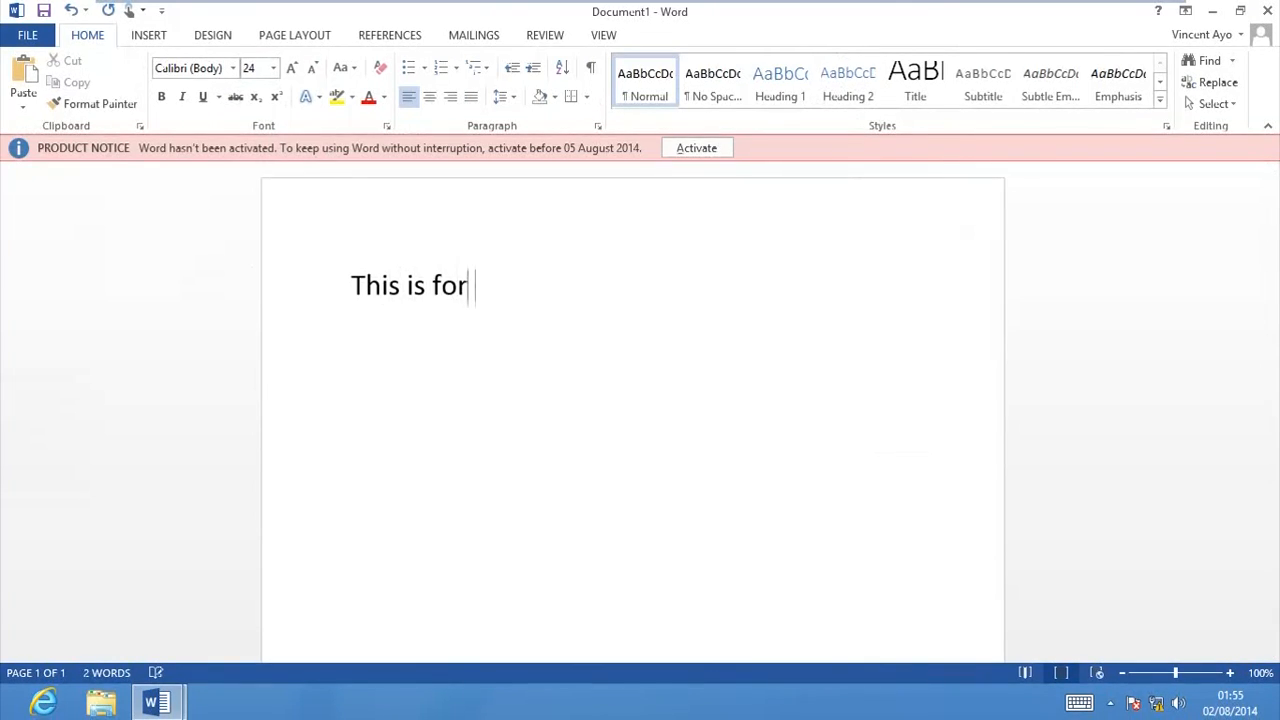
pyautogui.write(' the boss onl')
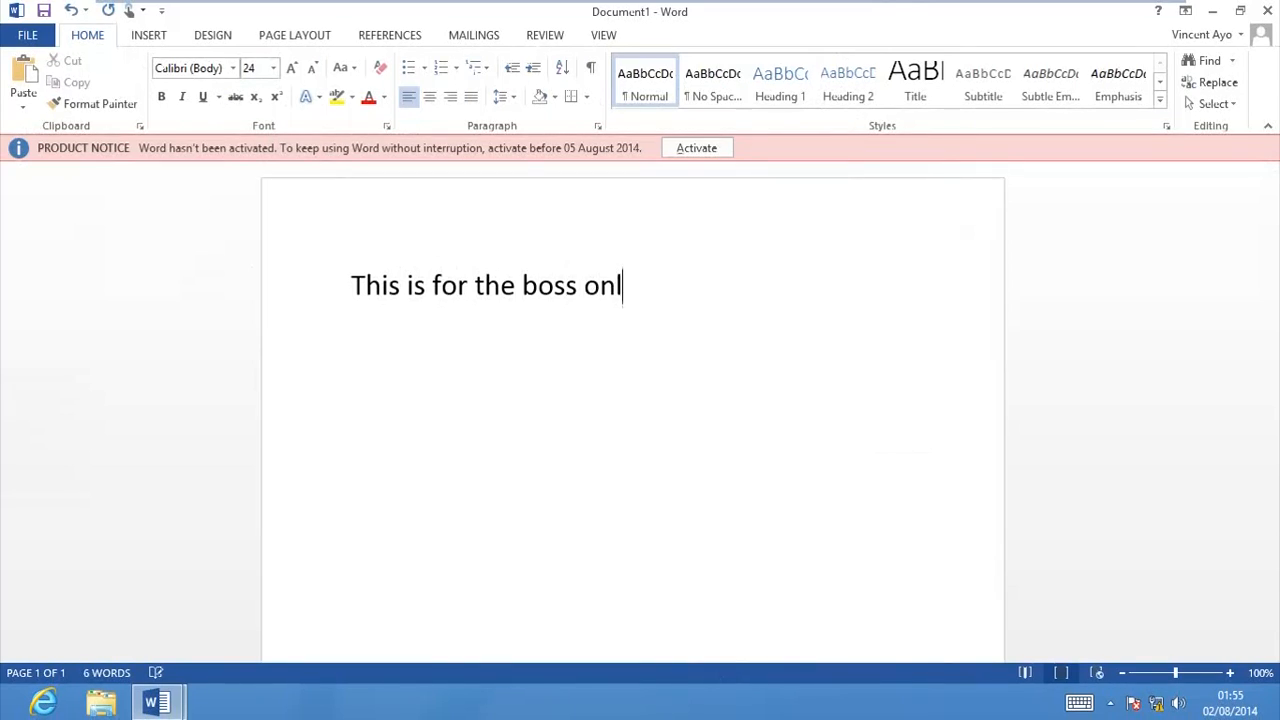
pyautogui.write('y')
# Step: Enlarge the line "This is for the boss only" to font size 28
pyautogui.moveTo(648, 295); pyautogui.dragTo(272, 272)
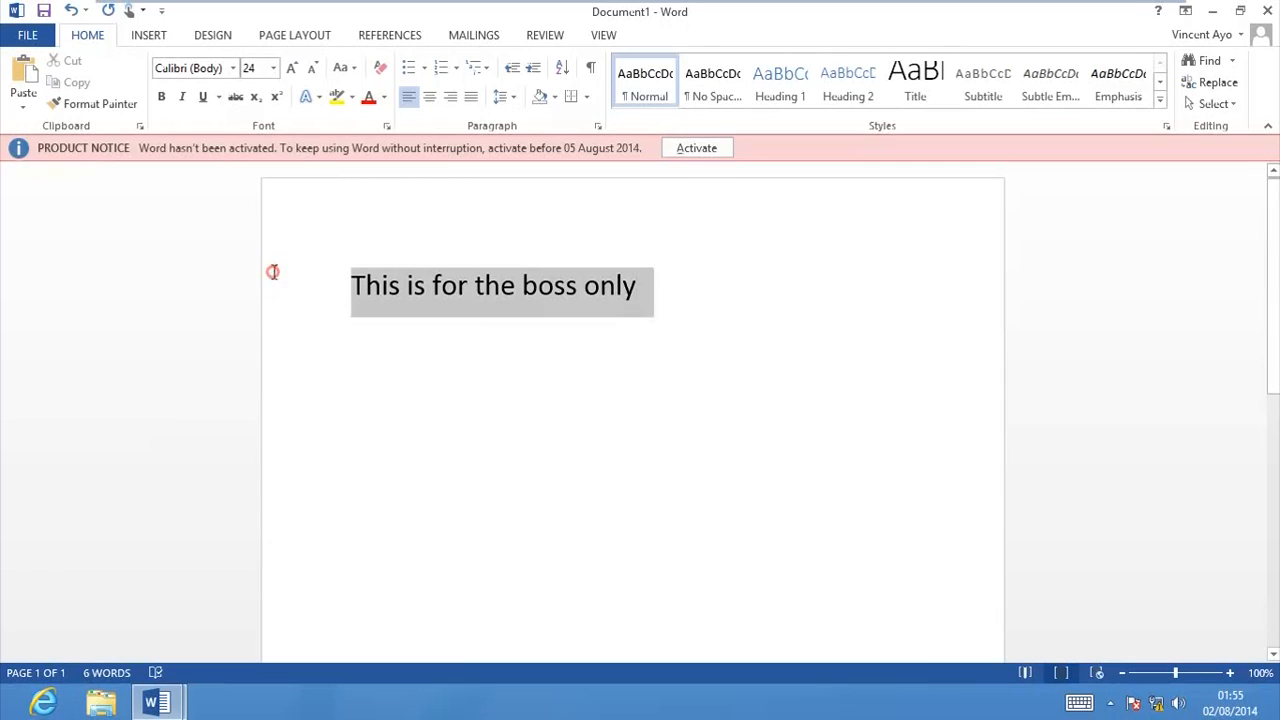
pyautogui.click(275, 74)
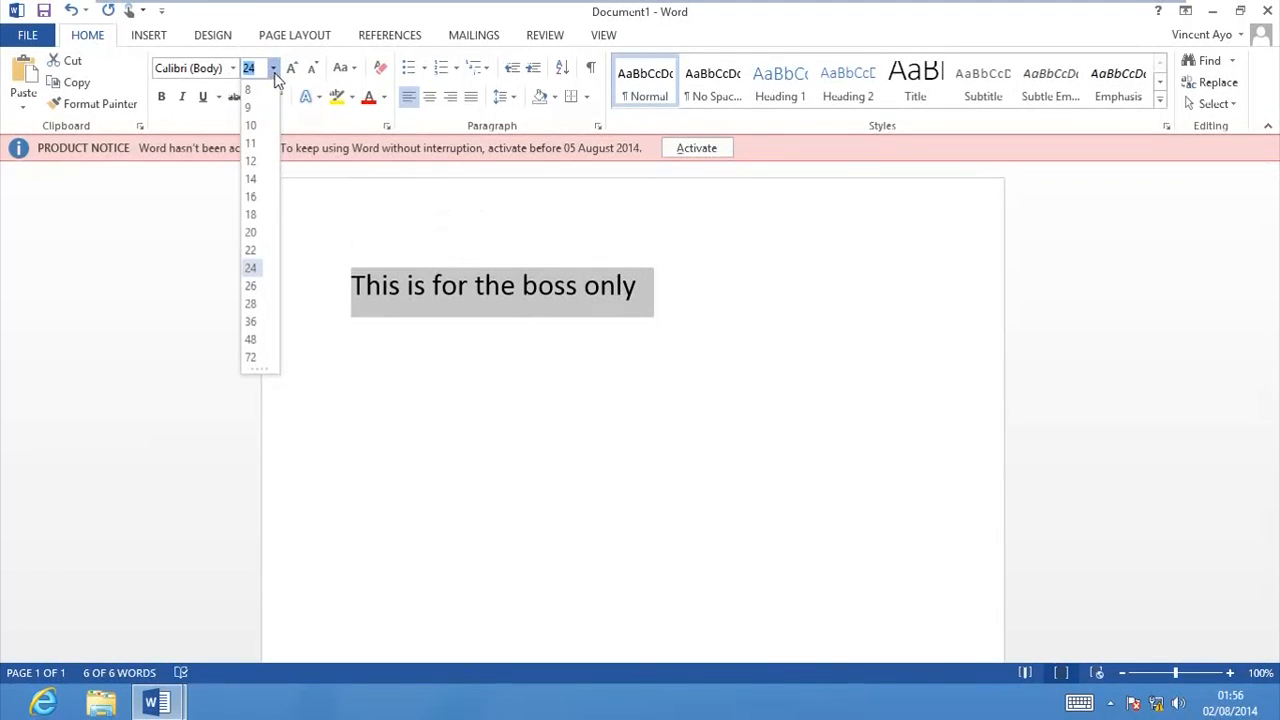
pyautogui.click(250, 285)
pyautogui.click(273, 68)
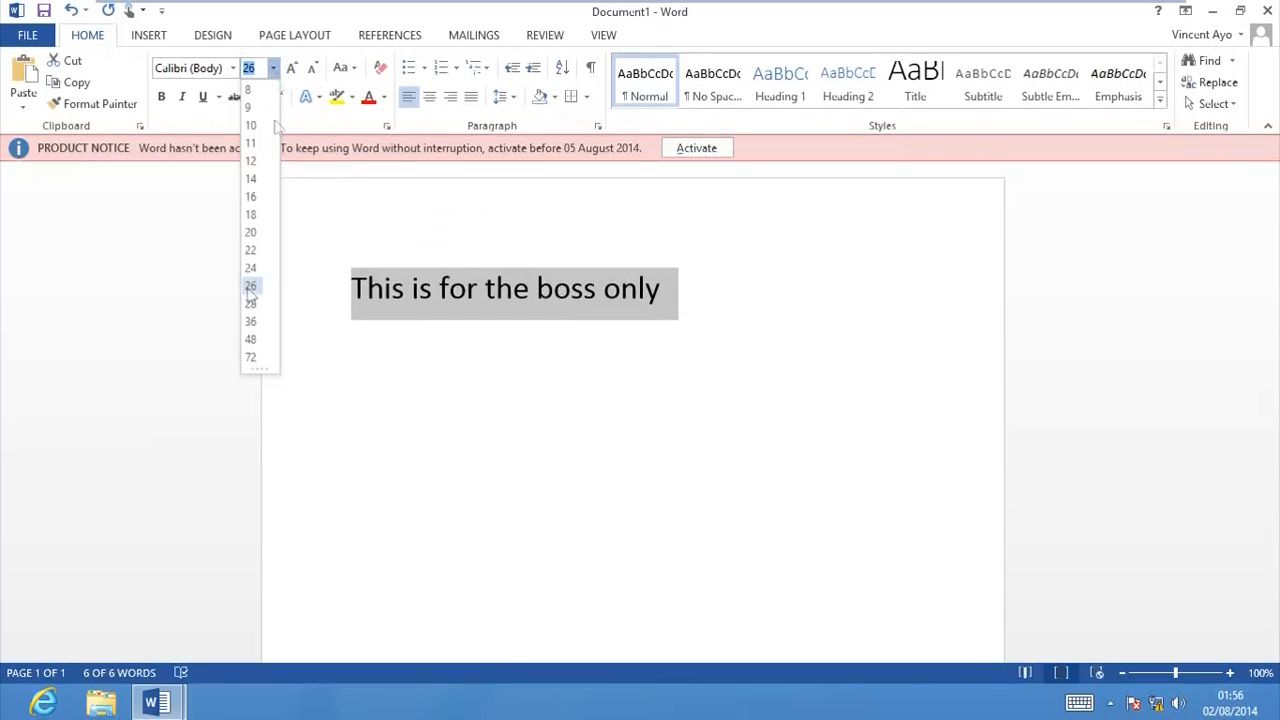
pyautogui.click(251, 305)
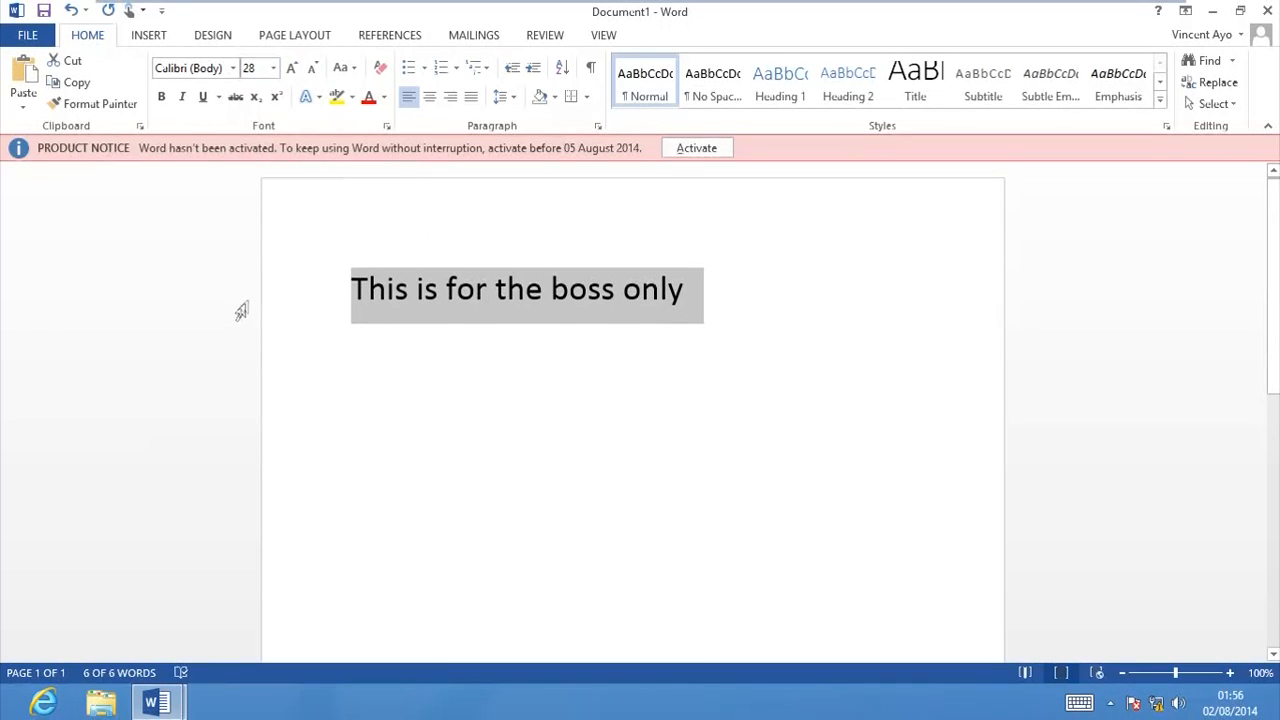
pyautogui.moveTo(357, 289); pyautogui.dragTo(933, 293)
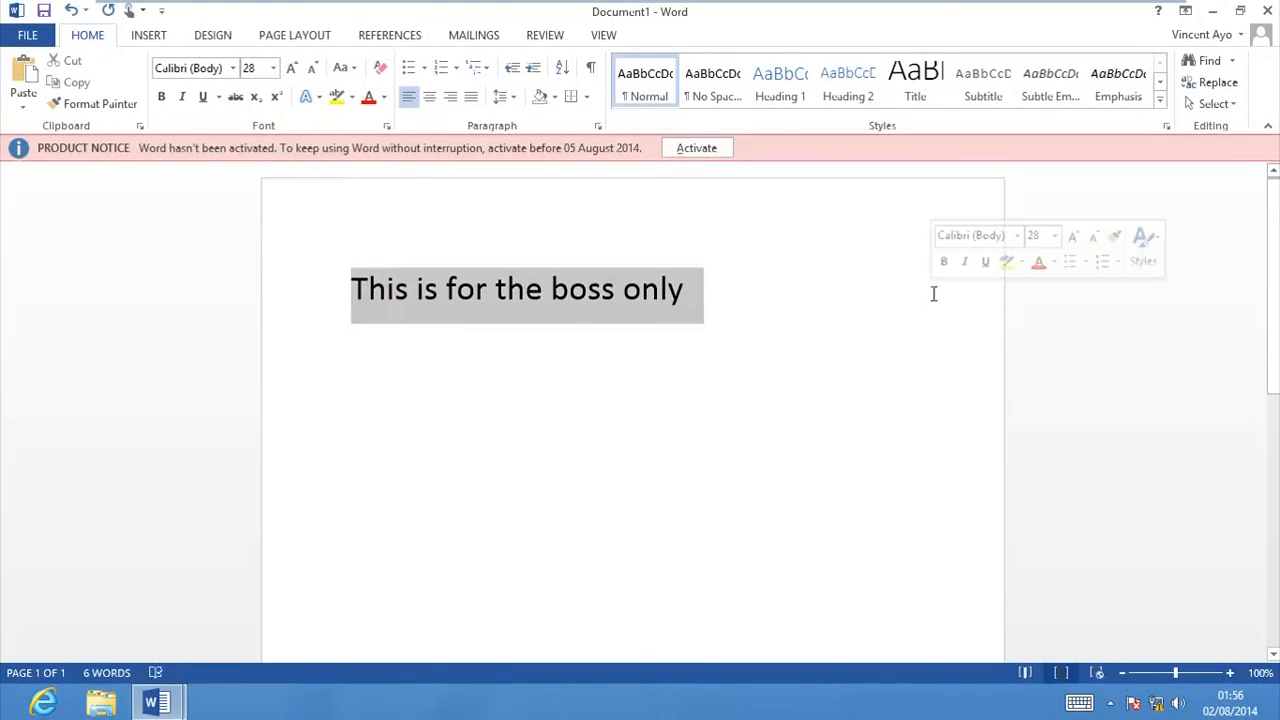
pyautogui.click(615, 292)
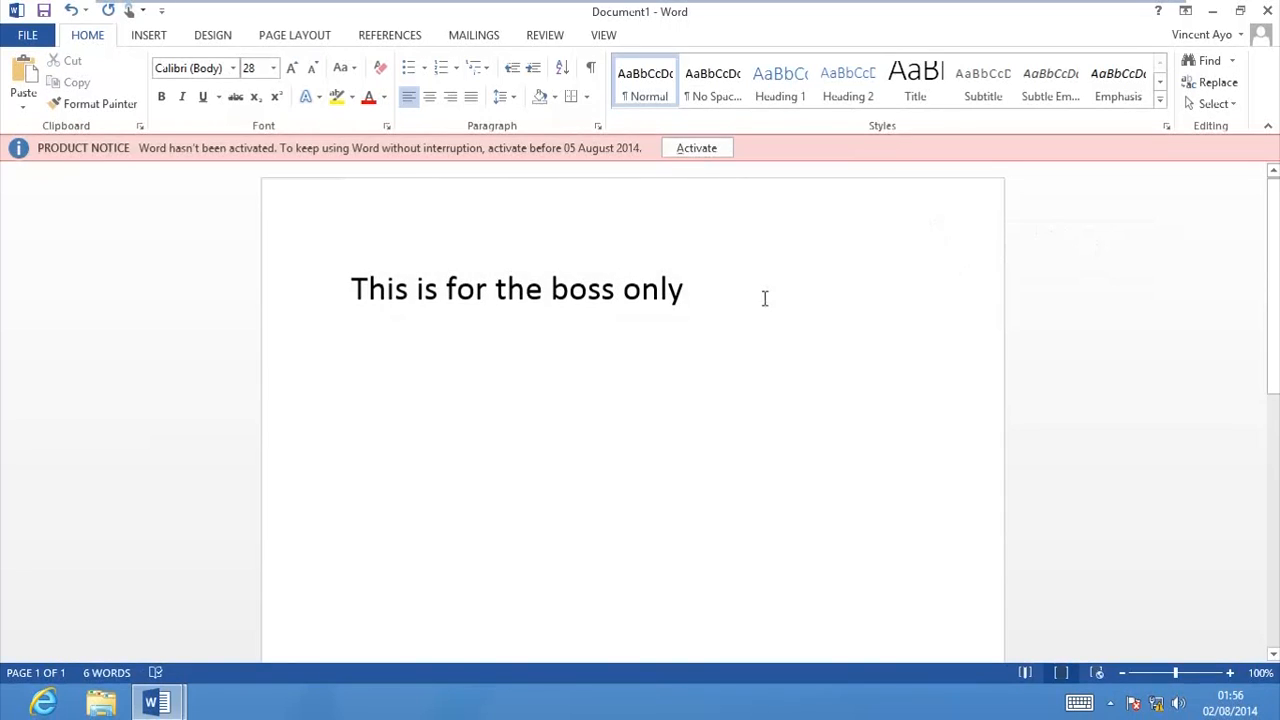
pyautogui.click(294, 299)
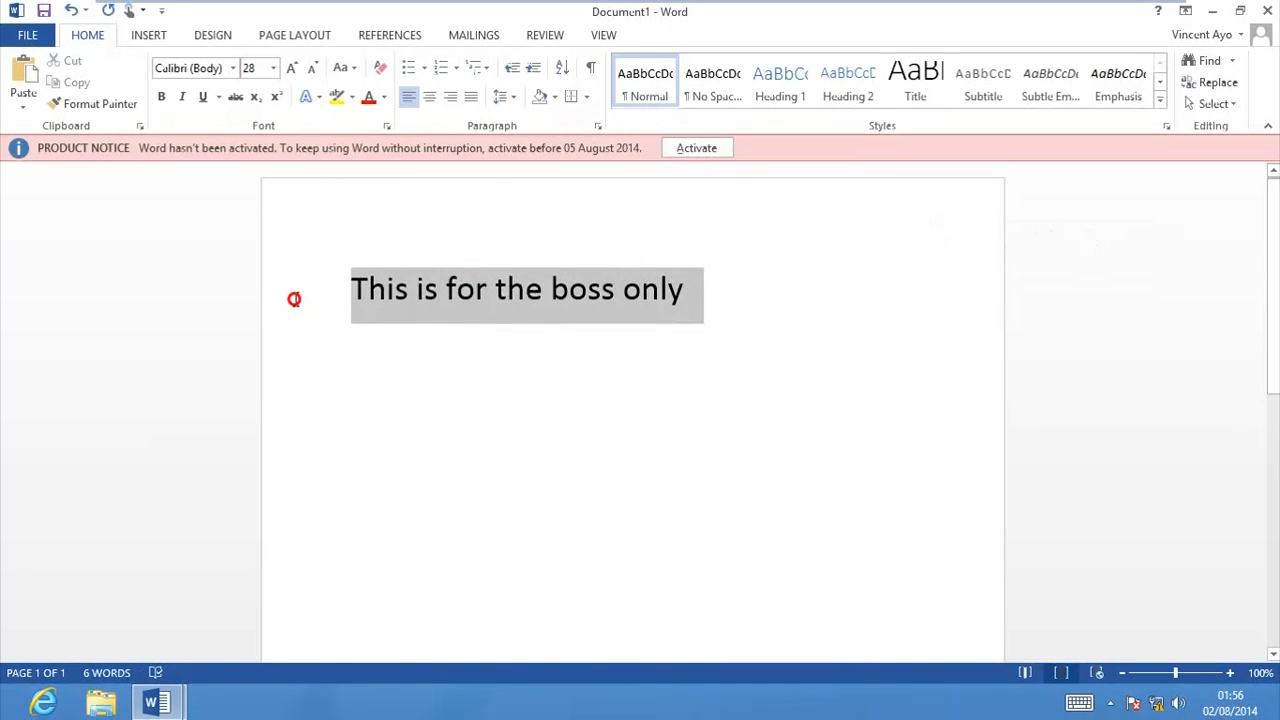
pyautogui.click(417, 297)
pyautogui.moveTo(352, 295); pyautogui.dragTo(686, 297)
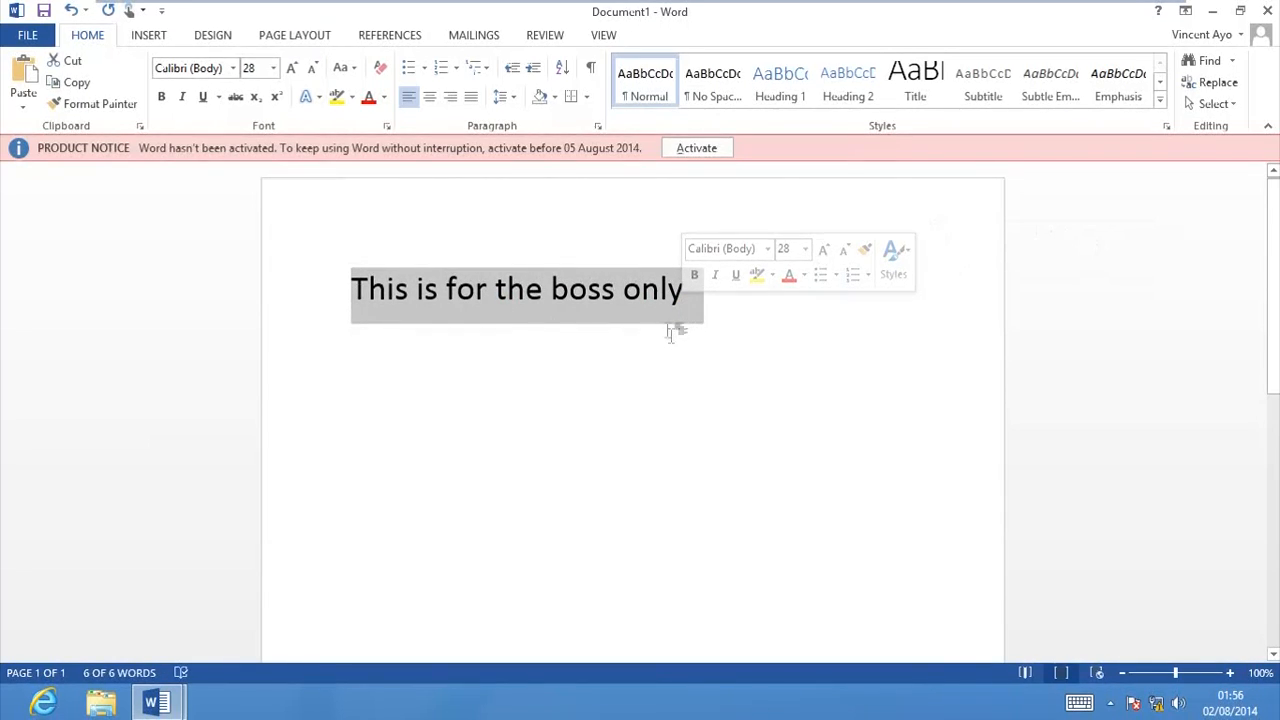
pyautogui.moveTo(686, 304); pyautogui.dragTo(143, 277)
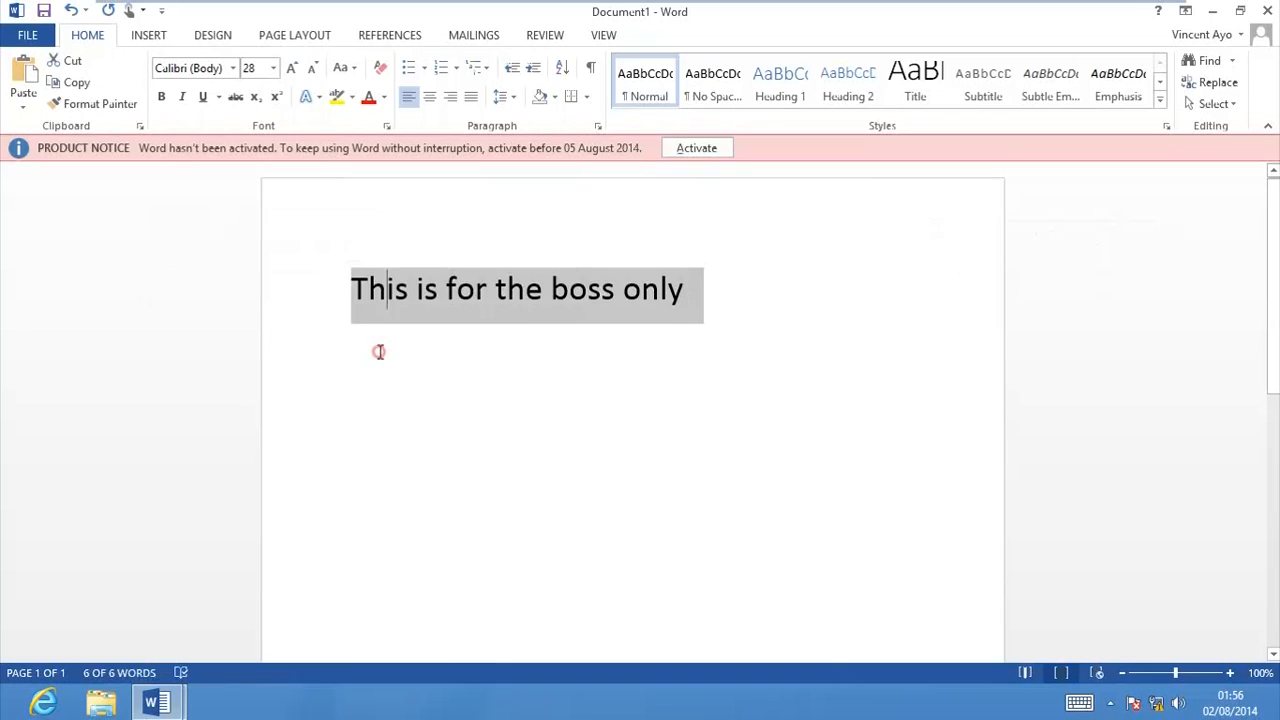
pyautogui.click(378, 351)
# Step: Restrict access to the document with the rights policy template Vincent's Tech Blog Confidencial Docs
pyautogui.click(27, 35)
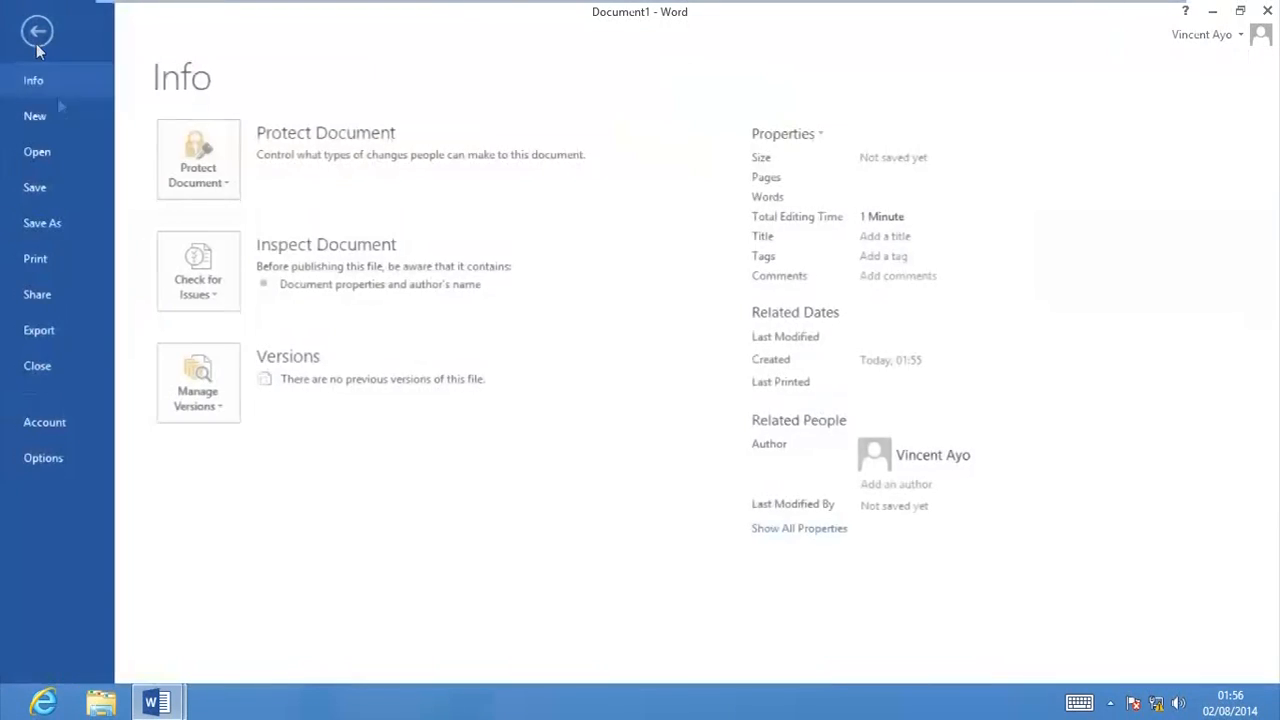
pyautogui.click(191, 197)
pyautogui.moveTo(265, 376)
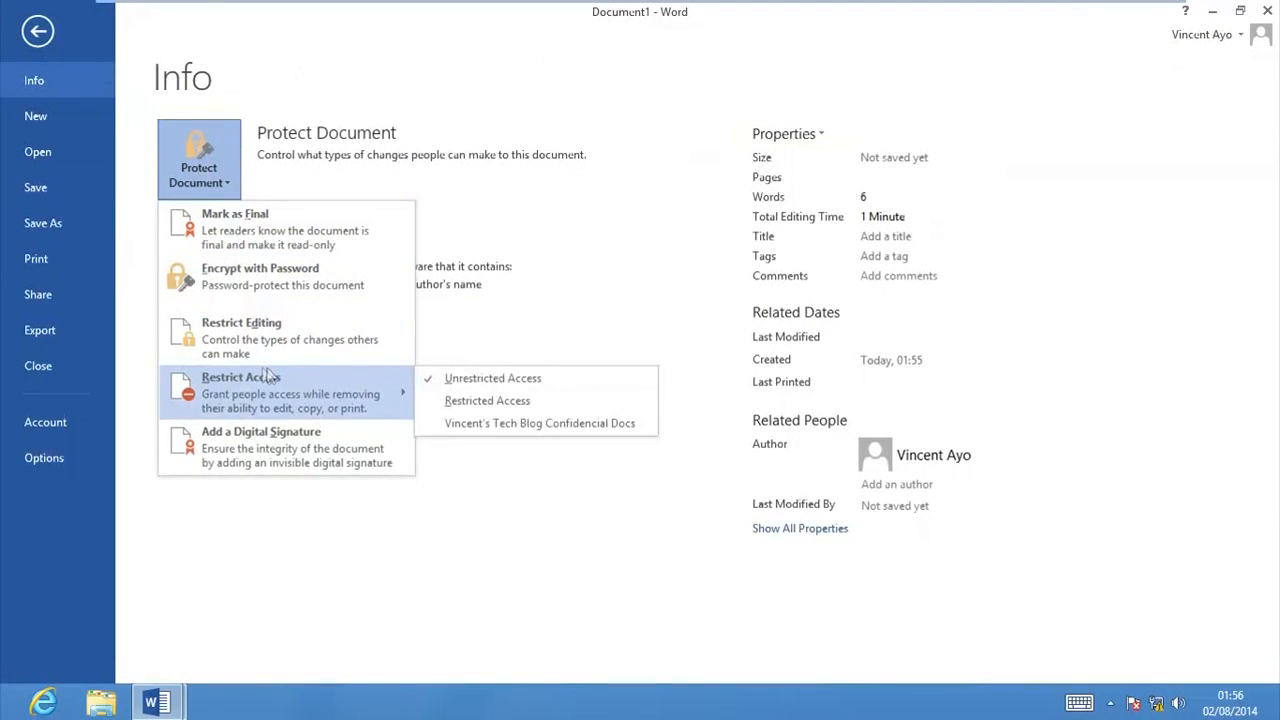
pyautogui.click(506, 428)
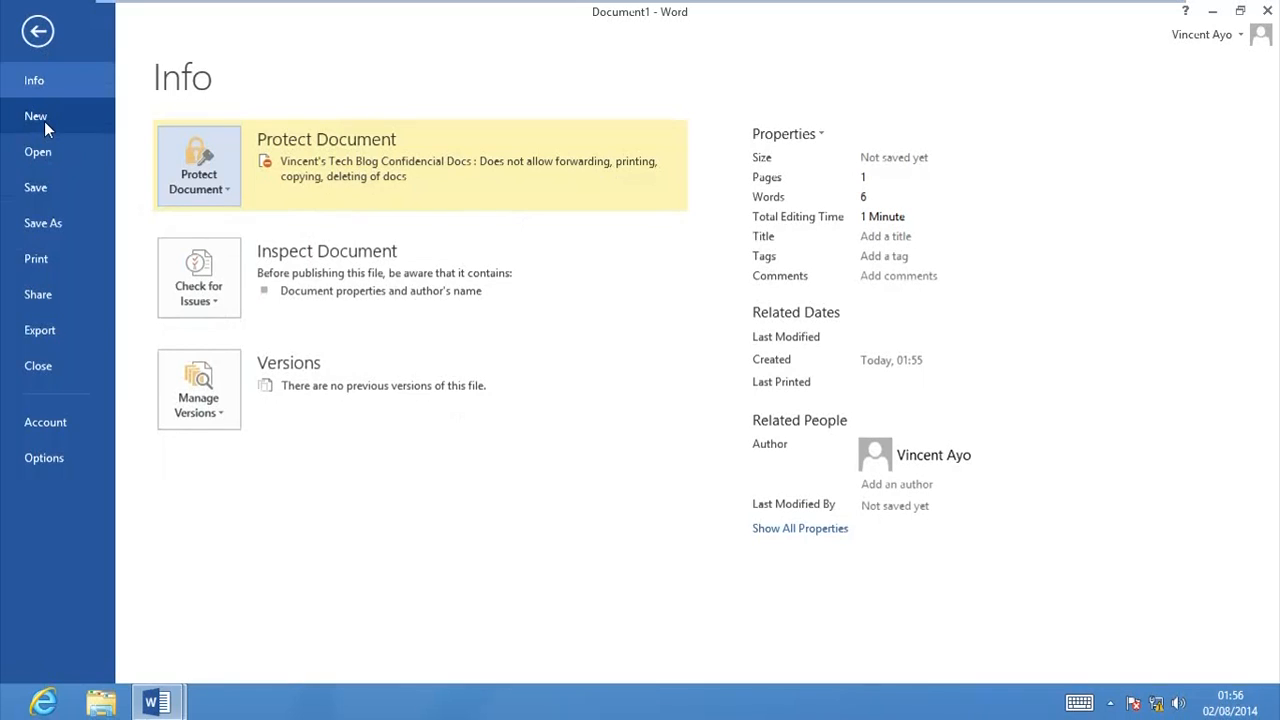
# Step: Start saving the document as a new file and browse to the network share \\dc1\rmsdocs as its location
pyautogui.click(48, 198)
pyautogui.click(510, 351)
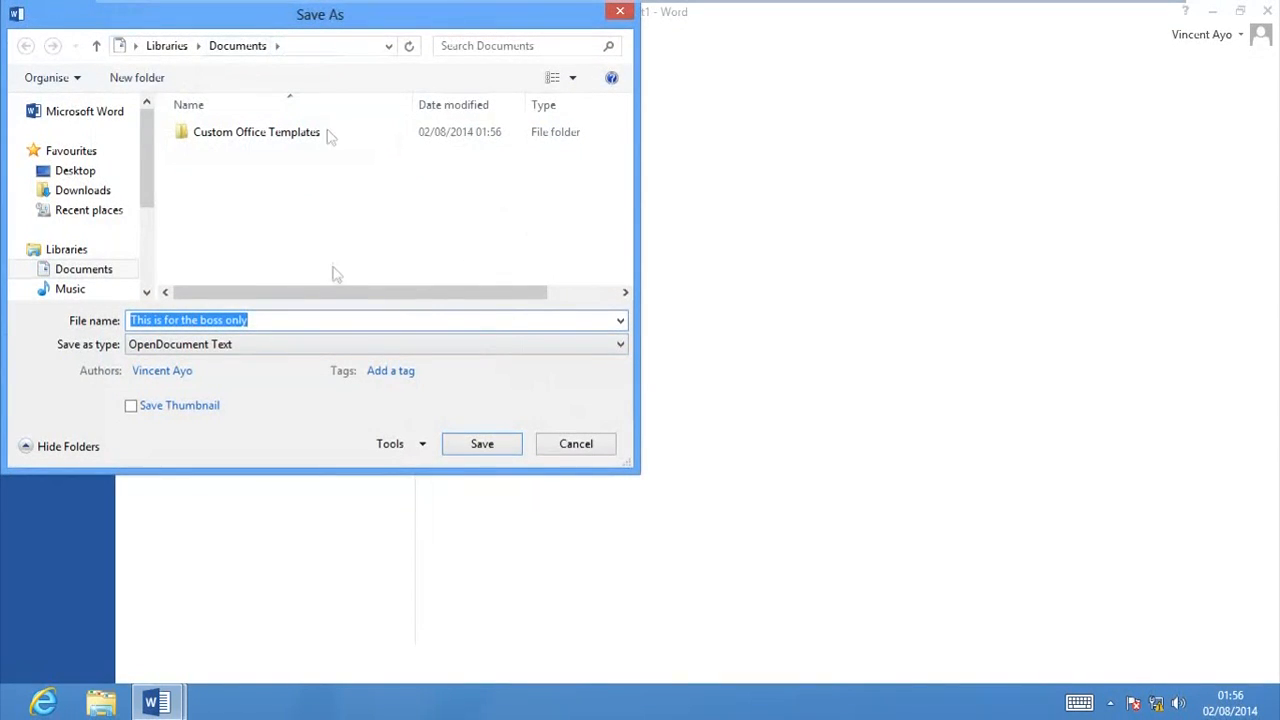
pyautogui.moveTo(152, 180); pyautogui.dragTo(154, 274)
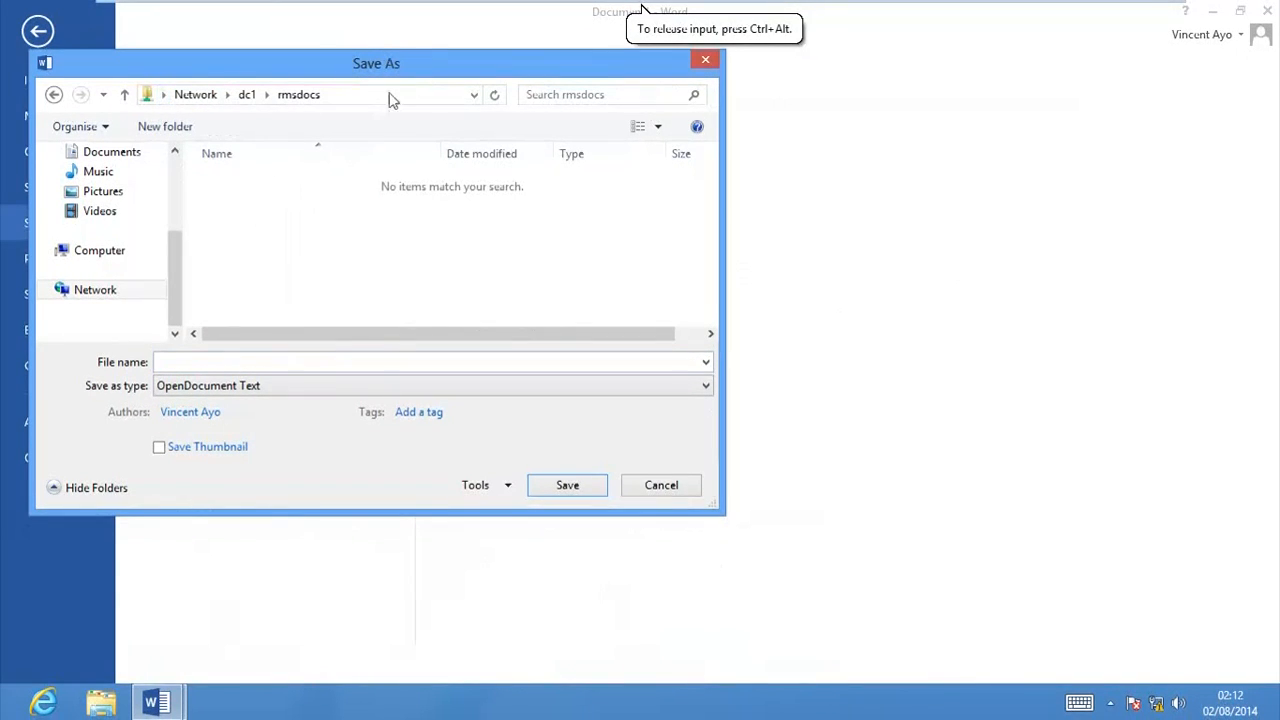
pyautogui.click(388, 95)
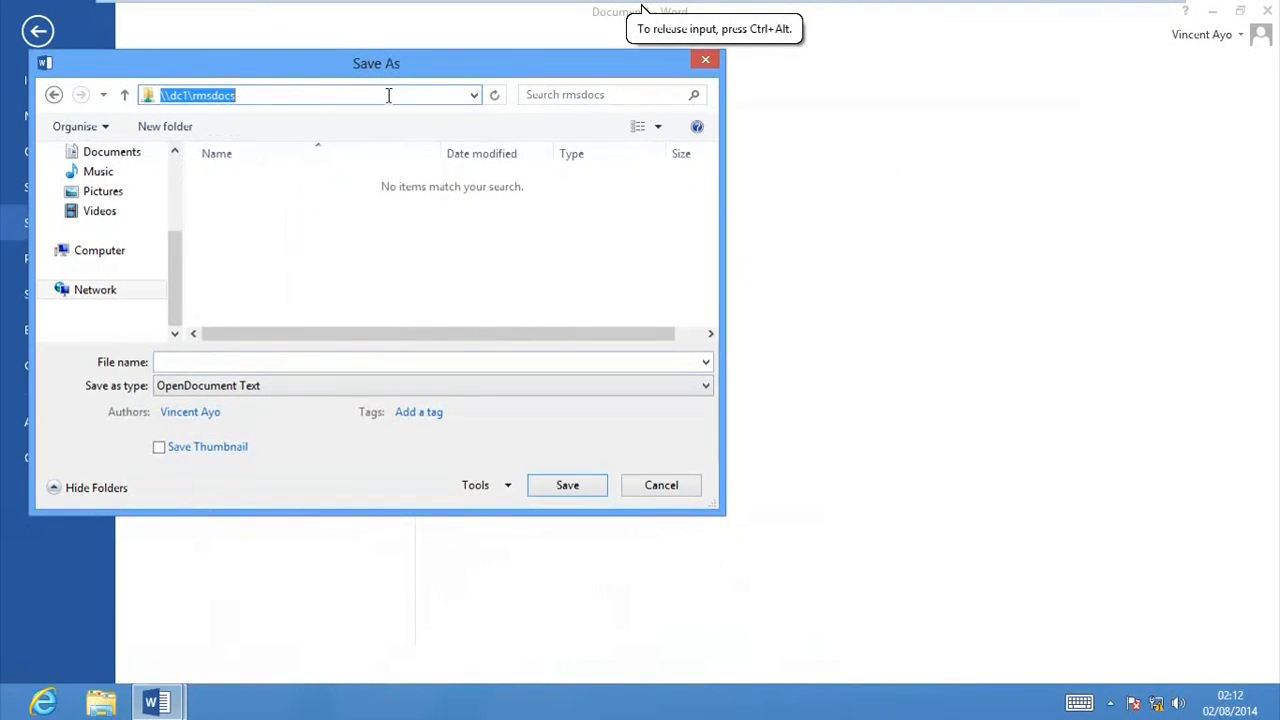
pyautogui.click(388, 95)
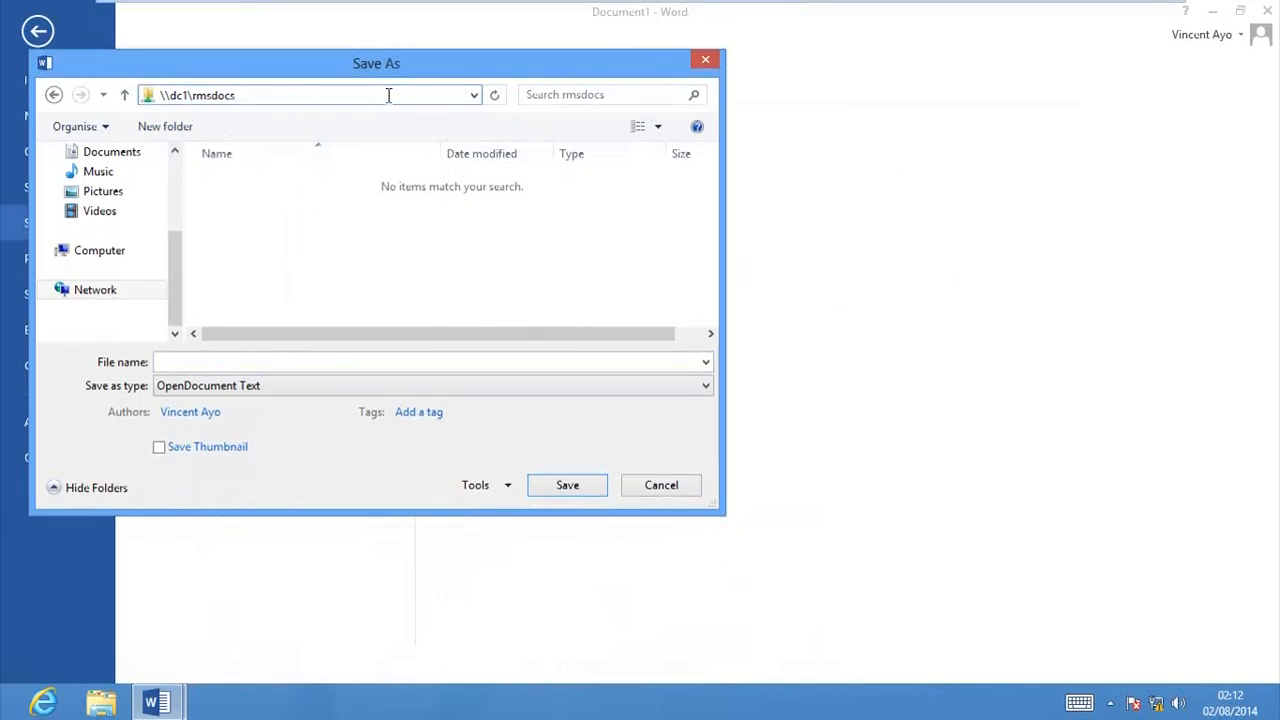
pyautogui.press('Return')
# Step: Save the protected document in the rmsdocs share as a Word Document named Total Sales
pyautogui.click(269, 367)
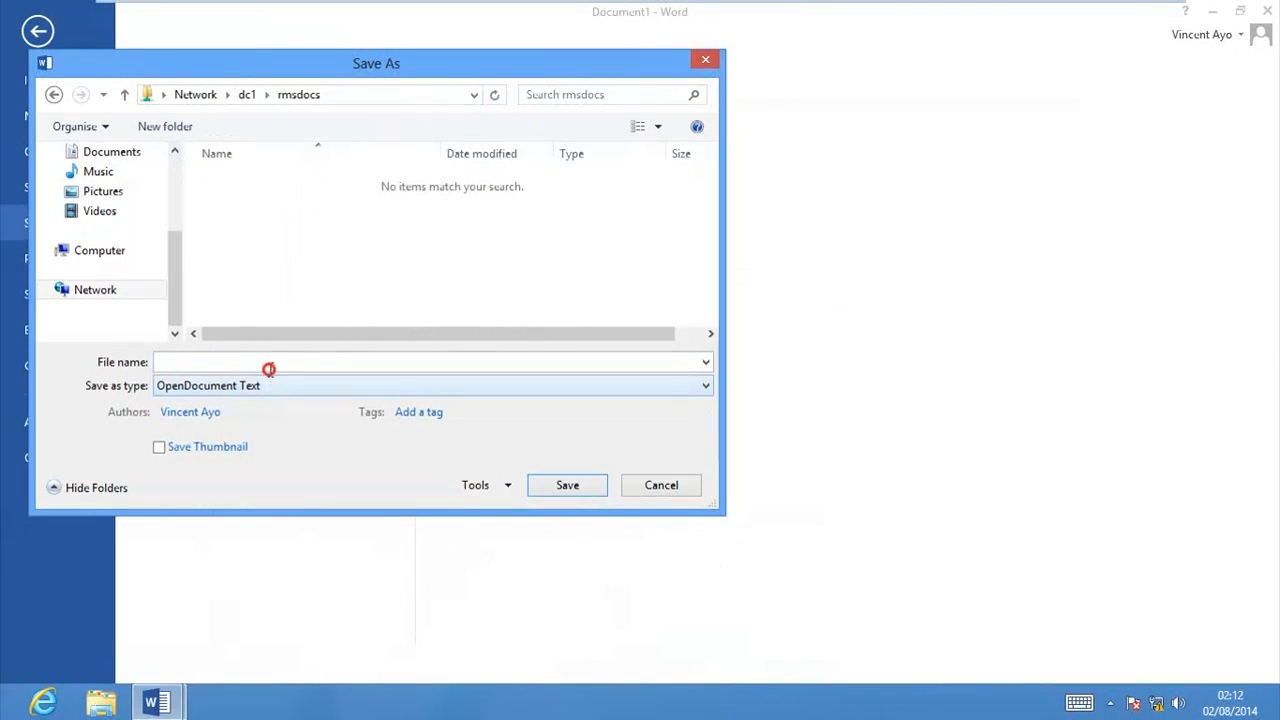
pyautogui.click(268, 389)
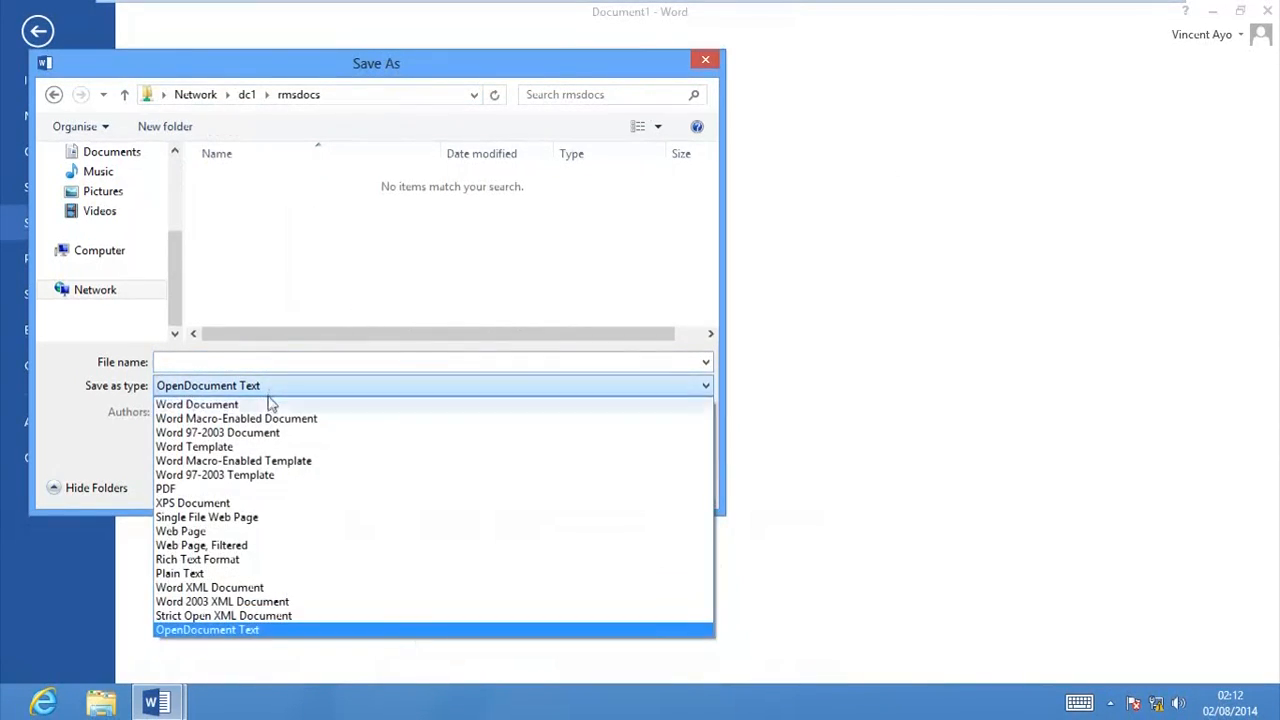
pyautogui.click(267, 404)
pyautogui.click(254, 364)
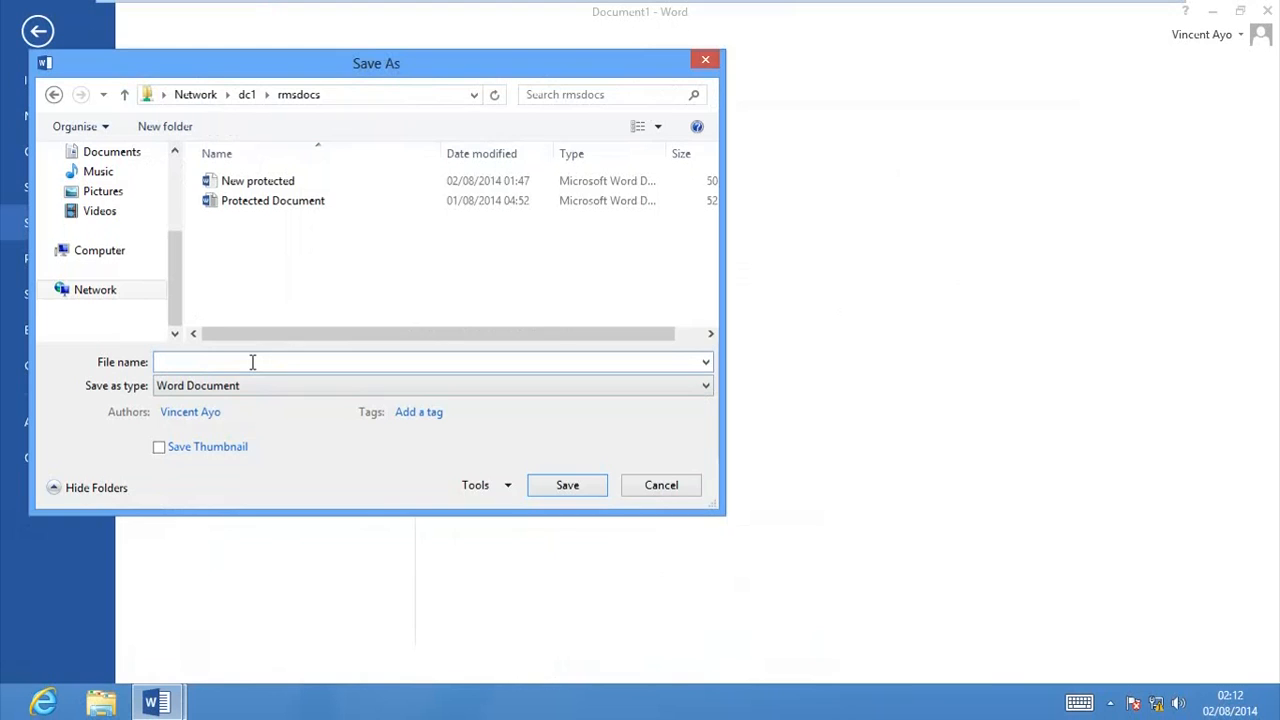
pyautogui.write('Total Sales')
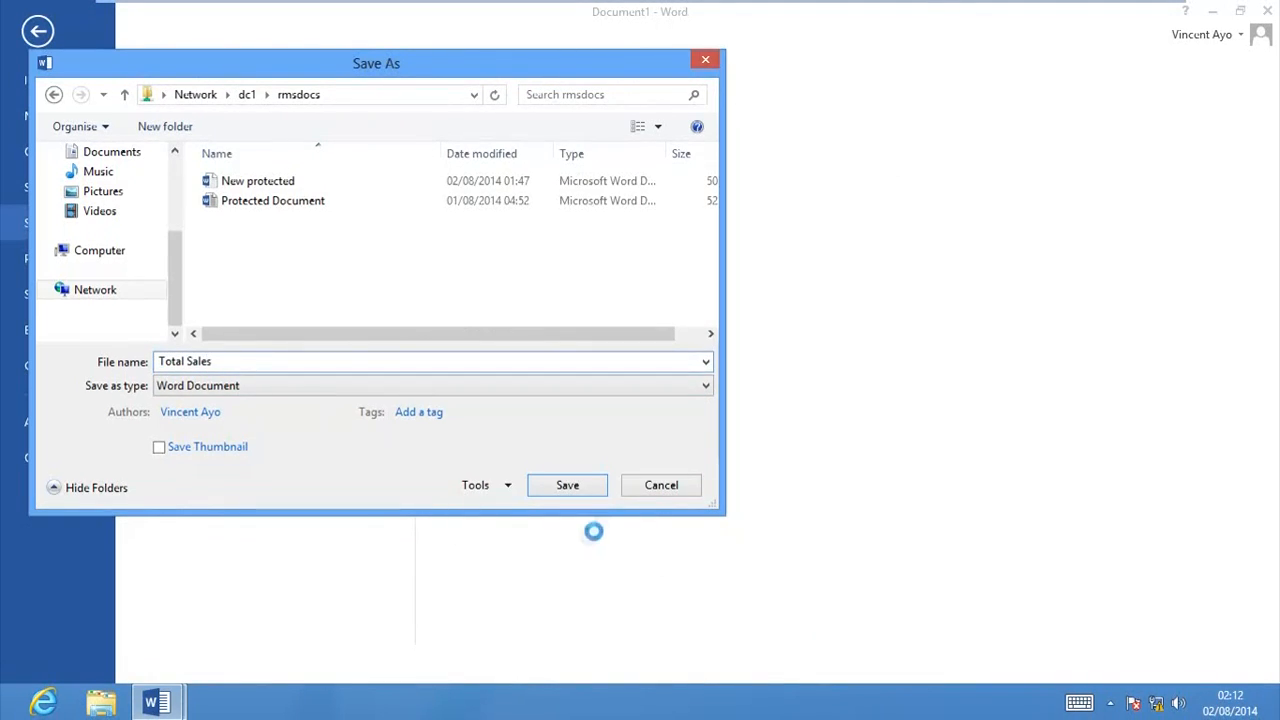
pyautogui.click(589, 489)
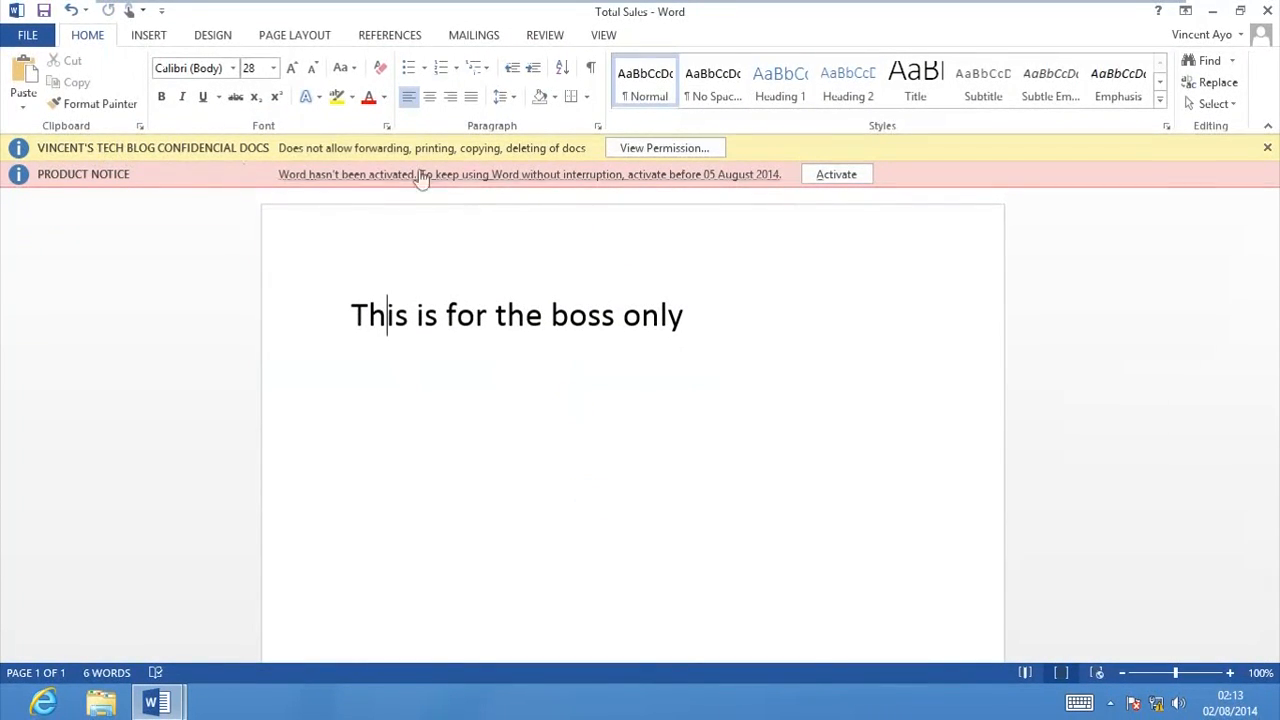
# Step: Review the current account's permissions on the protected Total Sales document, and dismiss the permission details
pyautogui.moveTo(665, 315); pyautogui.dragTo(418, 315)
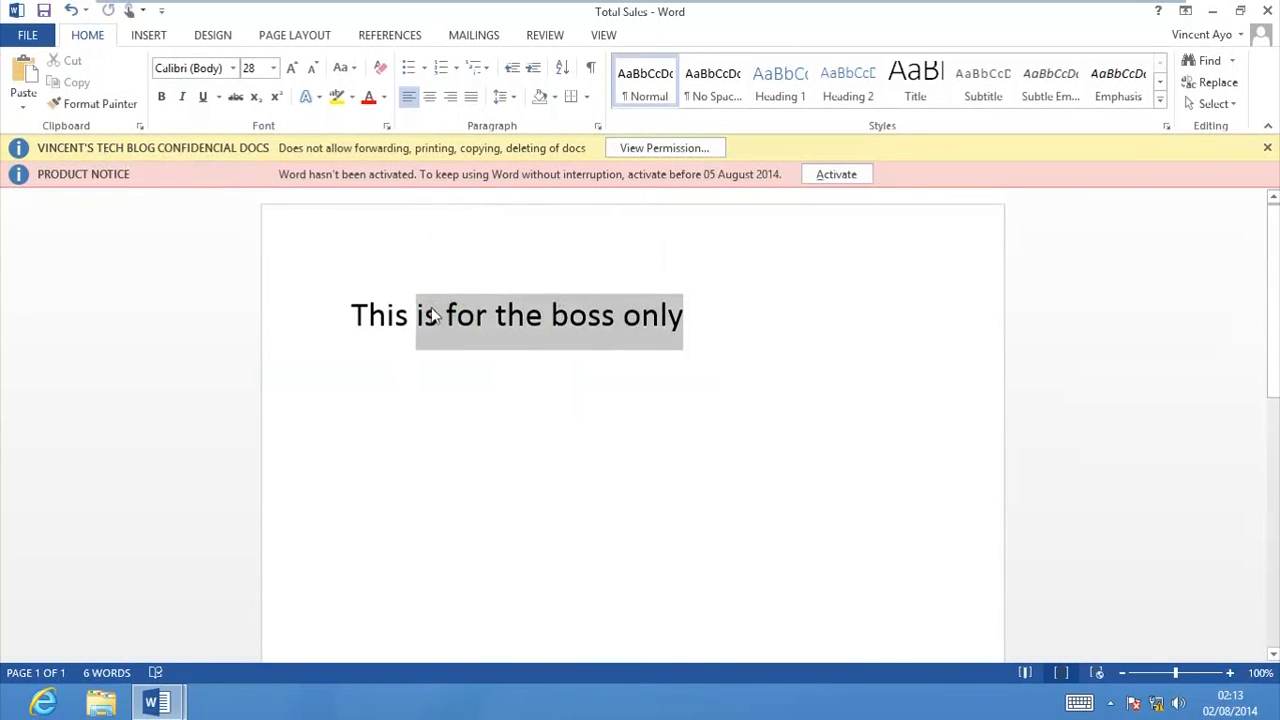
pyautogui.click(557, 327)
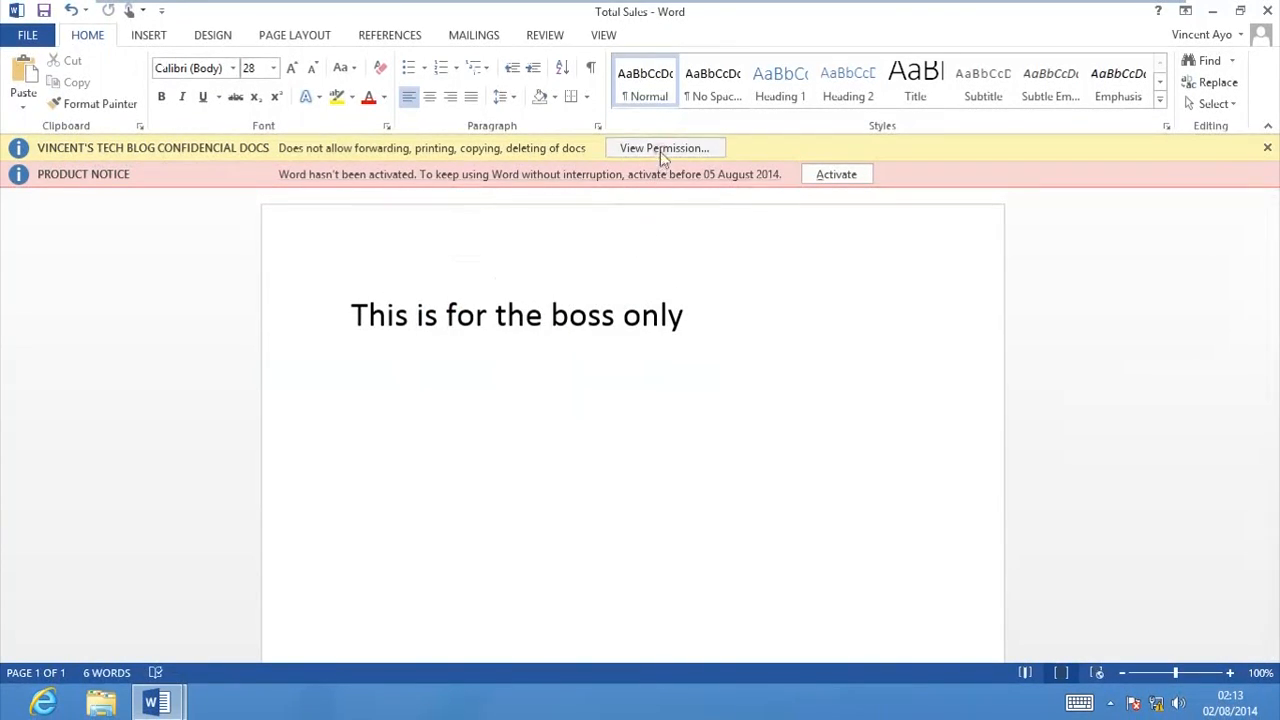
pyautogui.click(660, 149)
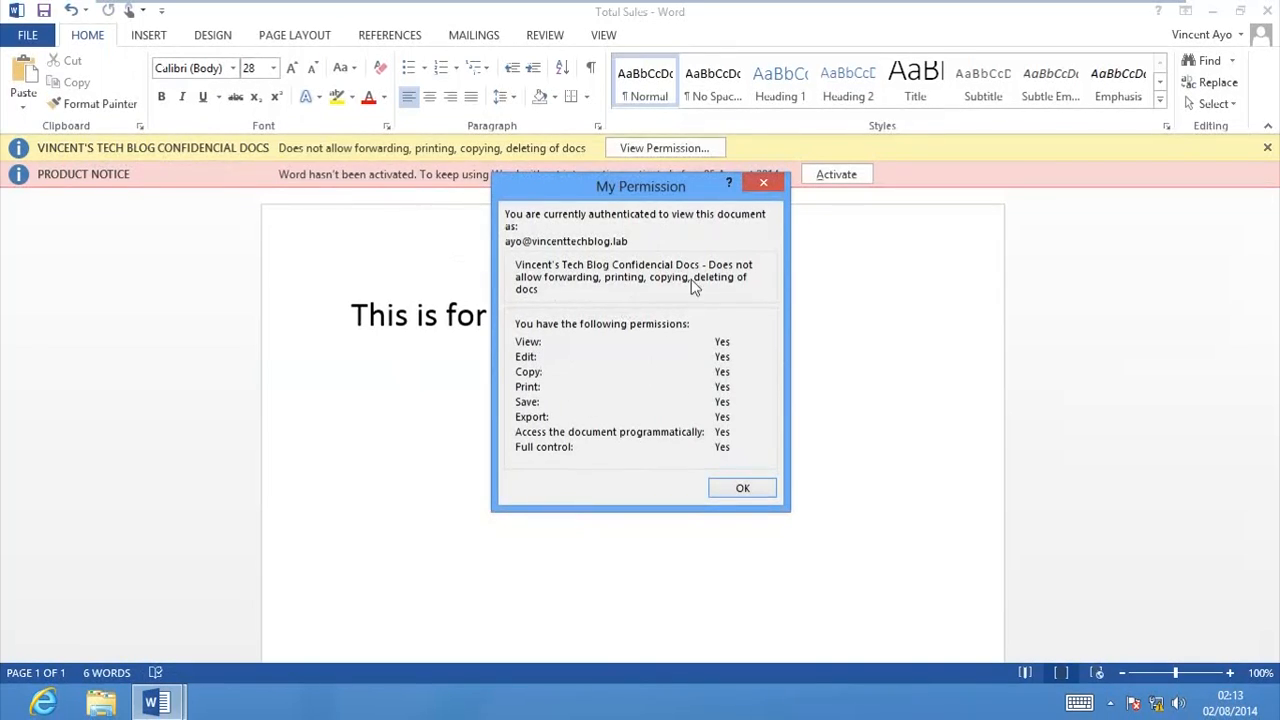
pyautogui.click(742, 489)
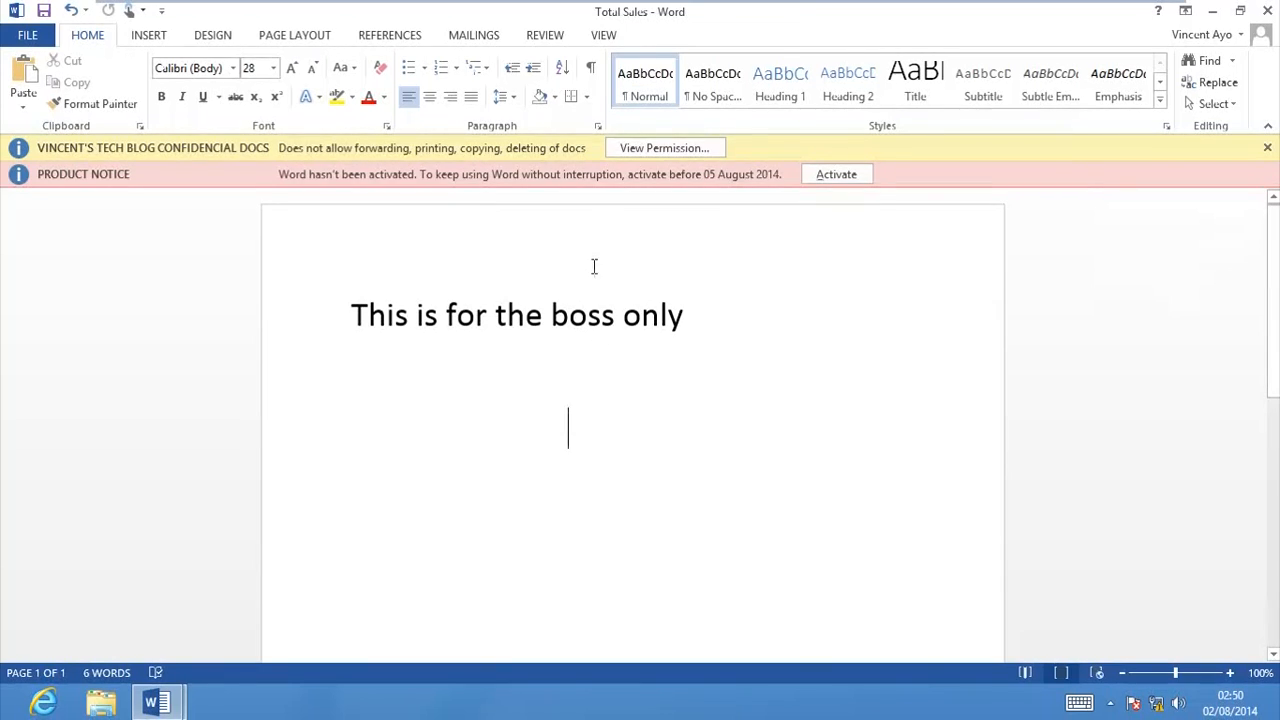
pyautogui.moveTo(866, 473); pyautogui.dragTo(391, 415)
pyautogui.click(391, 415)
pyautogui.moveTo(602, 316); pyautogui.dragTo(352, 300)
pyautogui.click(565, 320)
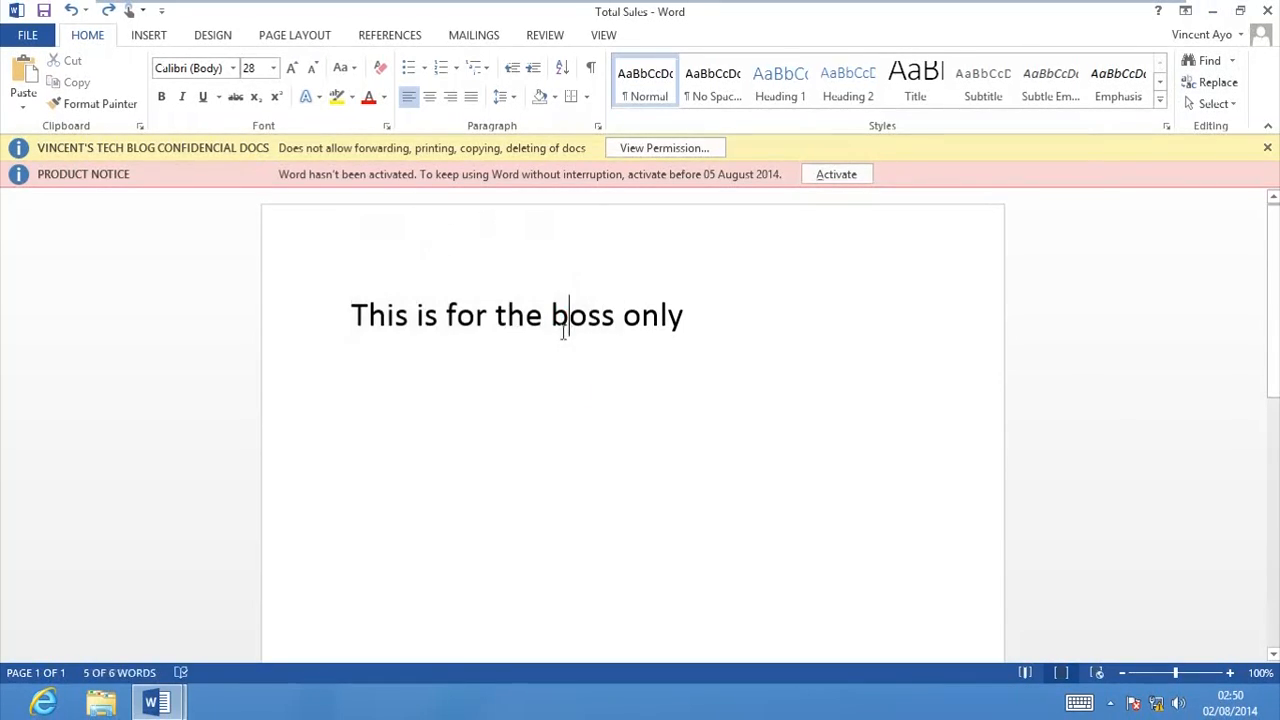
pyautogui.moveTo(651, 334); pyautogui.dragTo(357, 320)
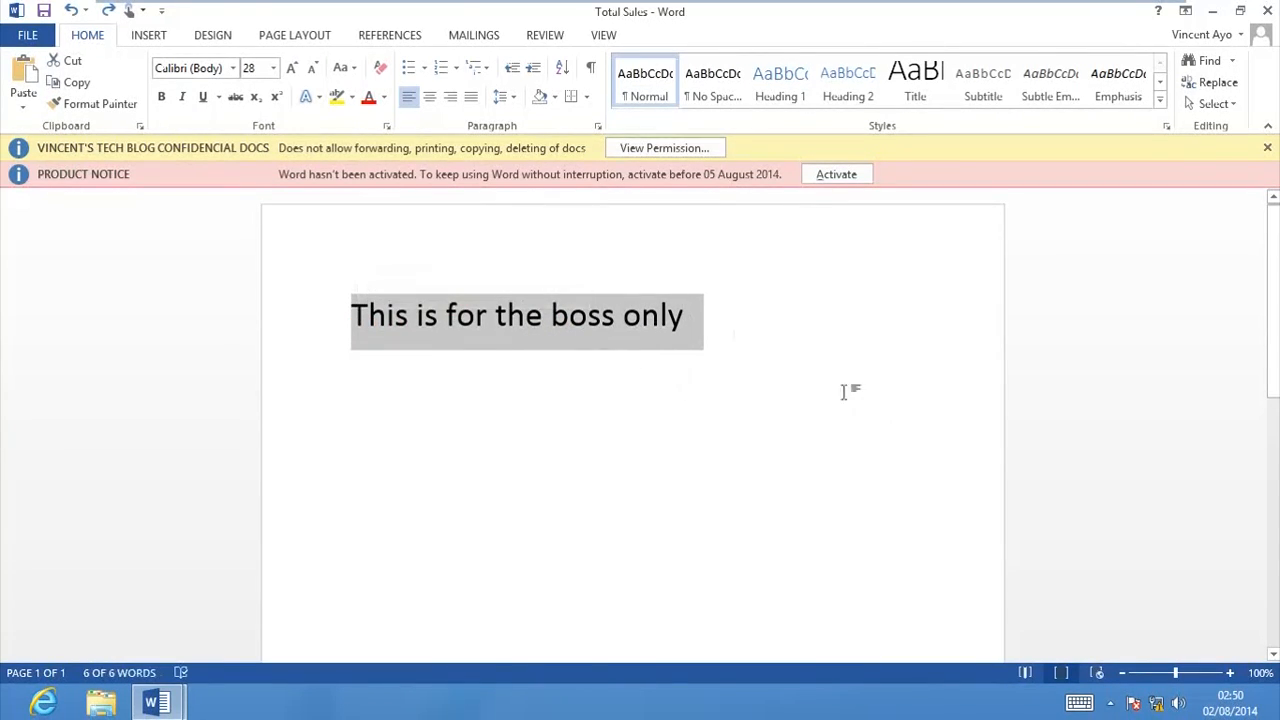
pyautogui.click(567, 441)
pyautogui.moveTo(567, 441); pyautogui.dragTo(347, 278)
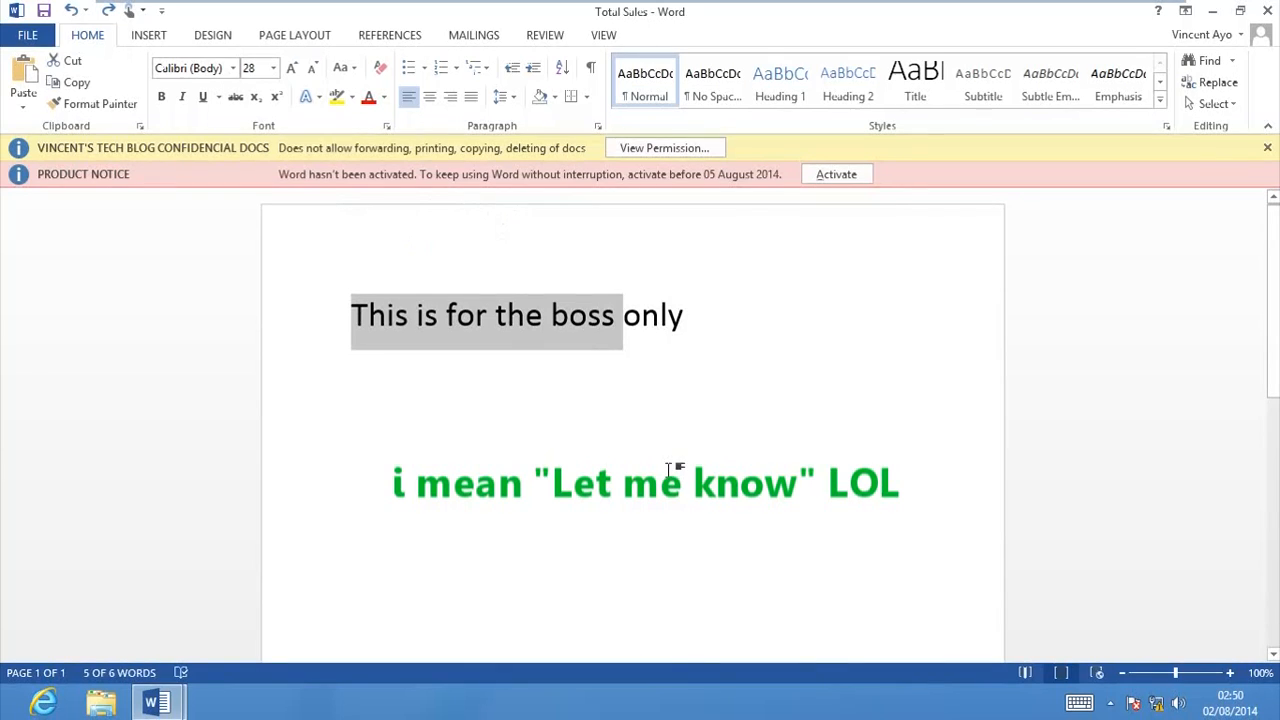
pyautogui.click(669, 513)
pyautogui.moveTo(683, 528); pyautogui.dragTo(237, 157)
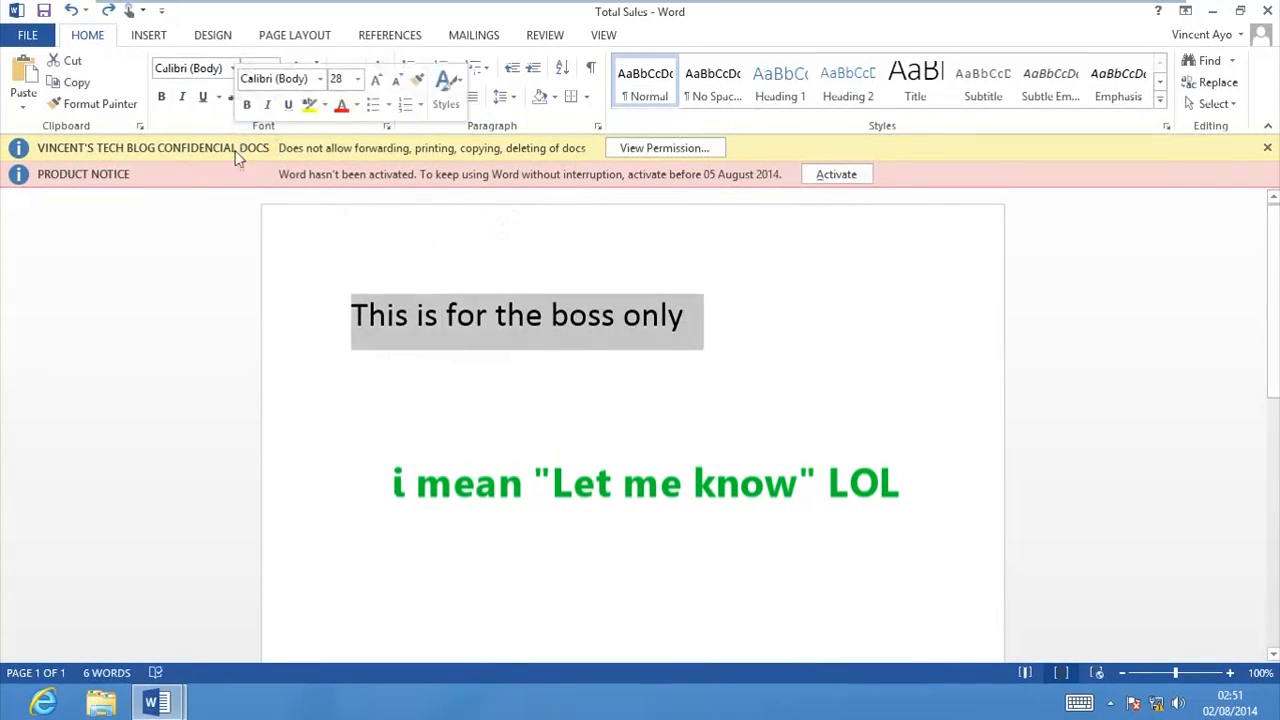
pyautogui.click(592, 393)
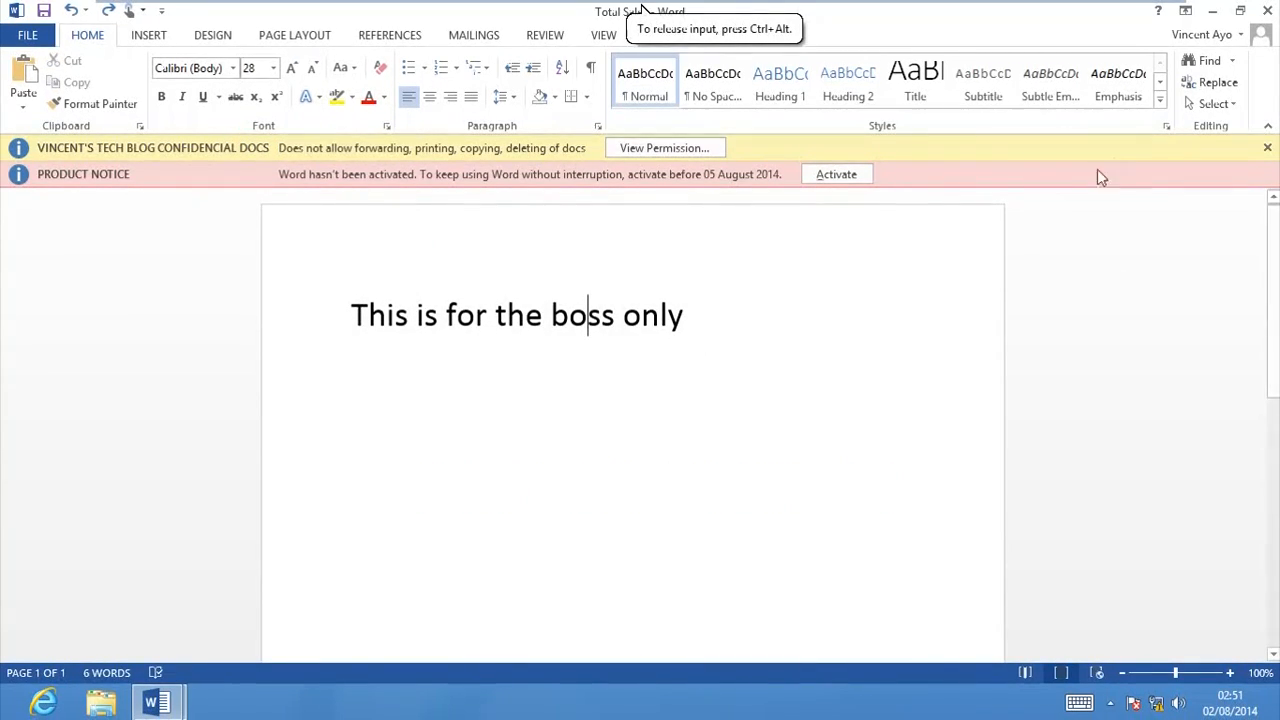